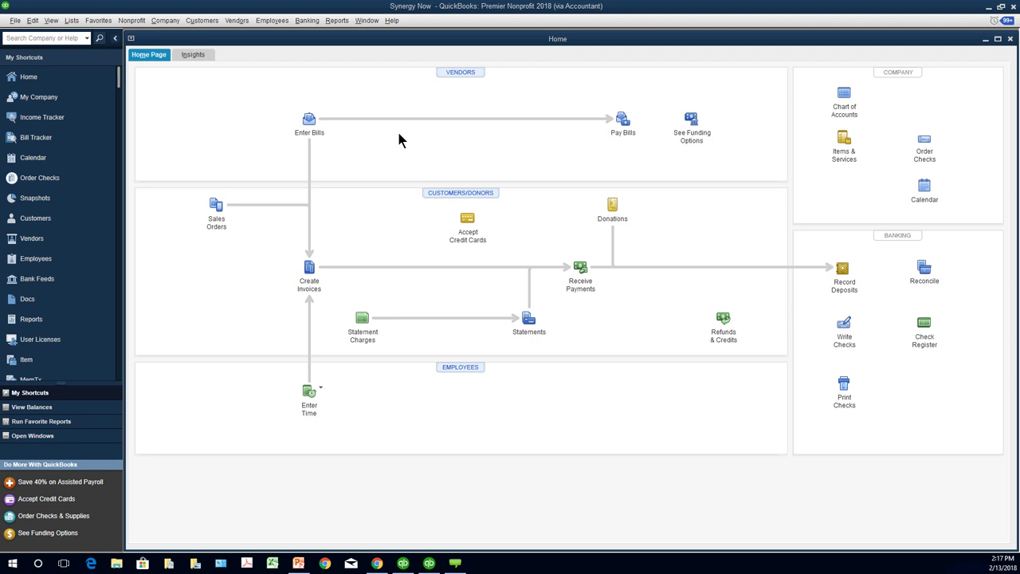
Step: Browse the Banking > Bank Feeds and Employees > Payroll menus, then switch to PowerPoint
left_click(307, 22)
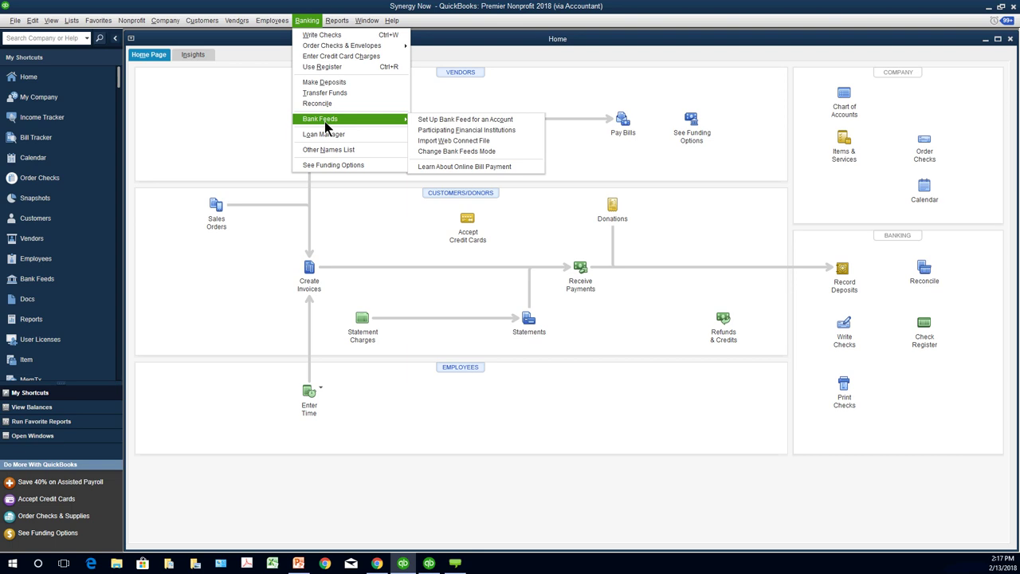
key("Escape")
key("Escape")
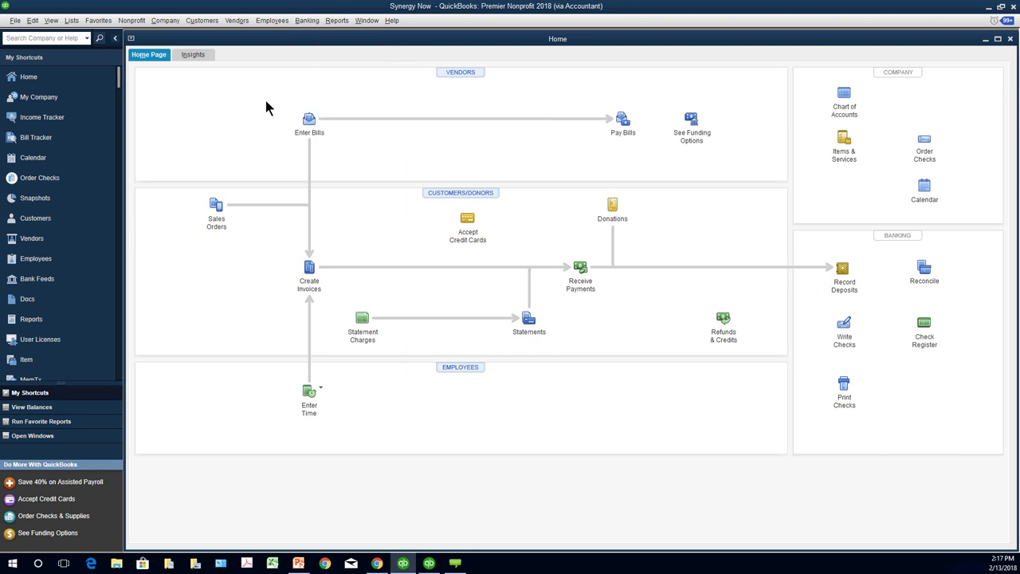
left_click(273, 22)
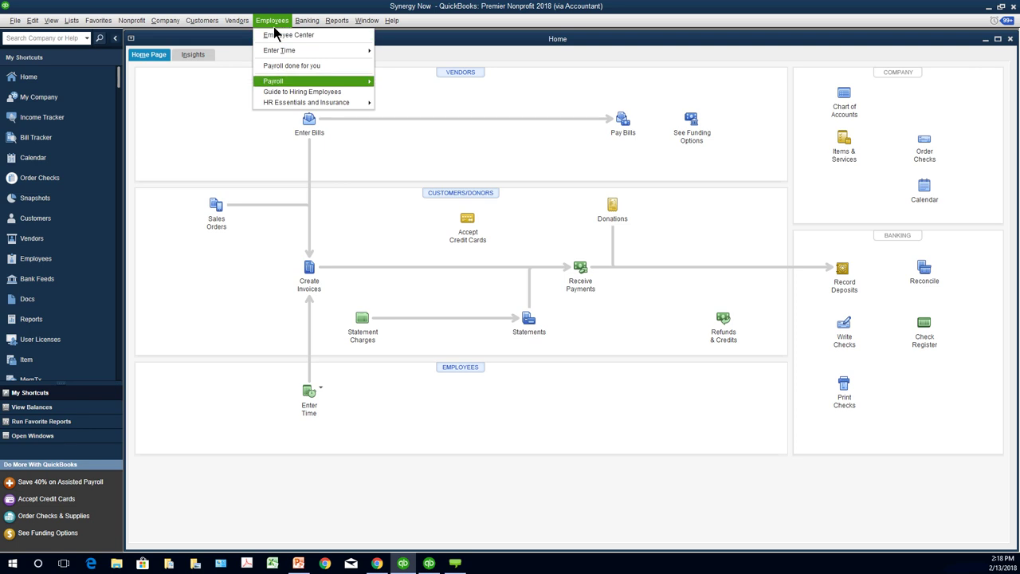
mouse_move(284, 80)
key("Escape")
key("Escape")
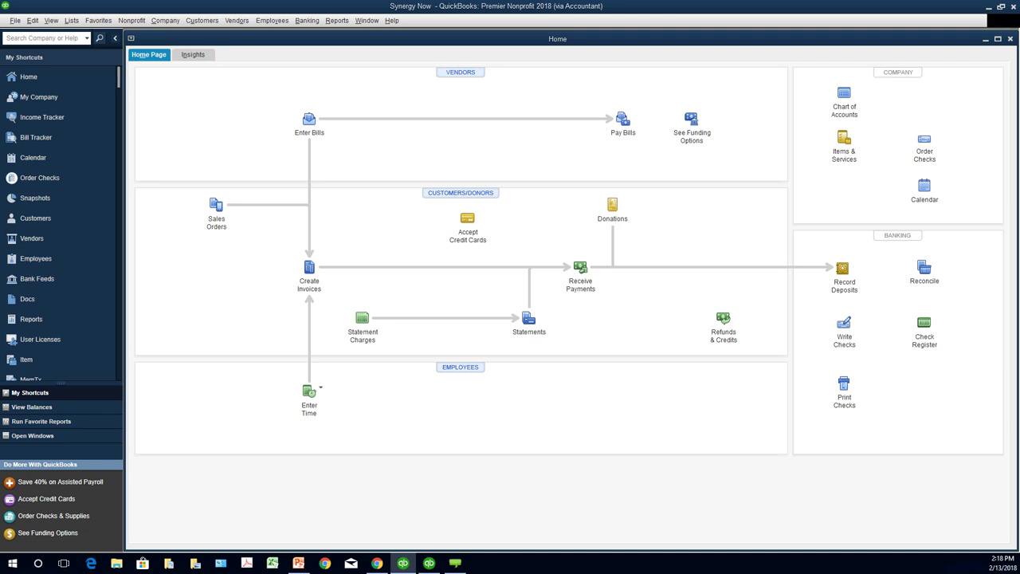
key("alt+Tab")
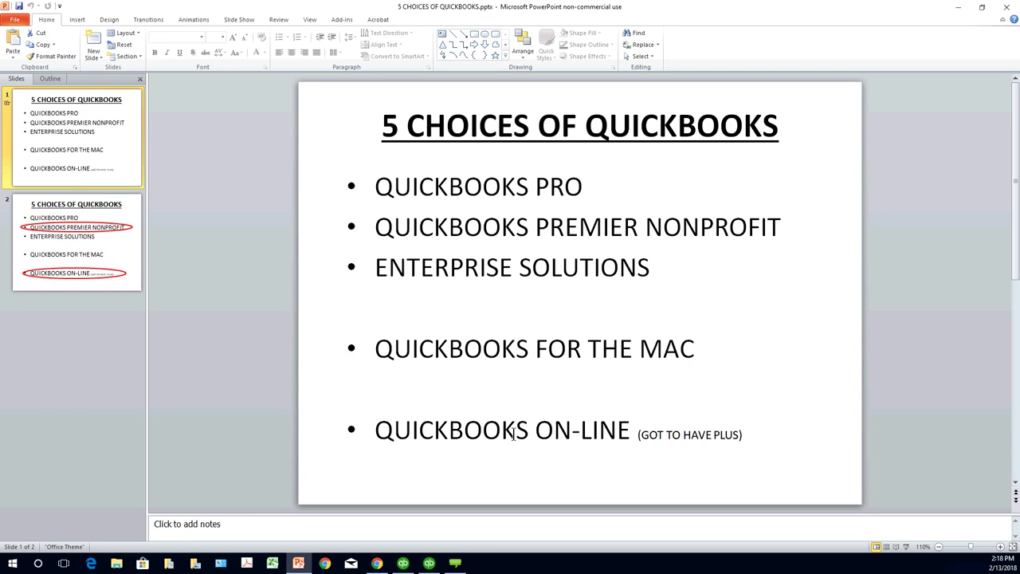
Step: Preview the slide show, highlight the Pro, Premier Nonprofit and Enterprise Solutions bullets, then return to QuickBooks
left_click(906, 547)
key("Escape")
triple_click(625, 194)
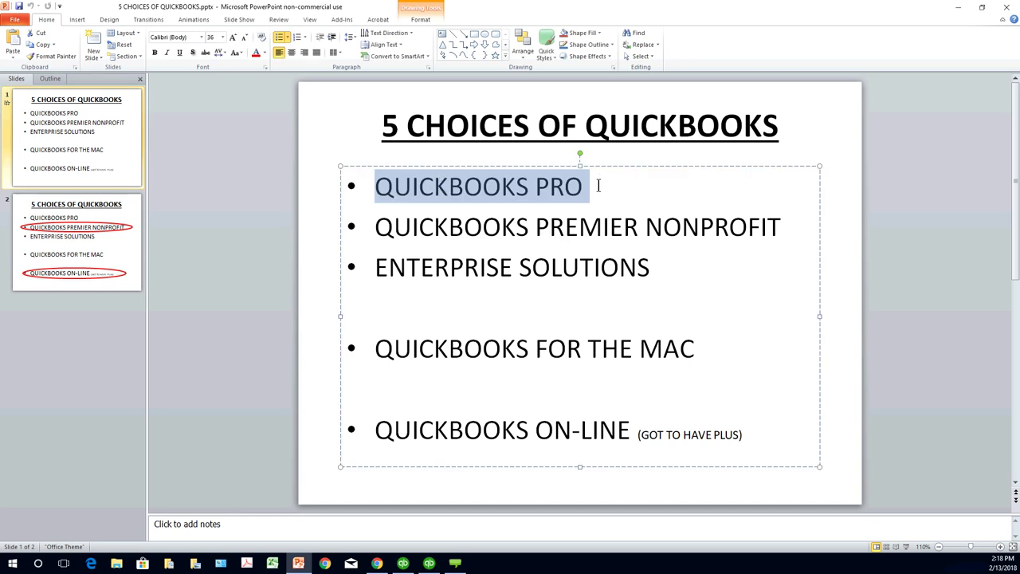
left_click(599, 186)
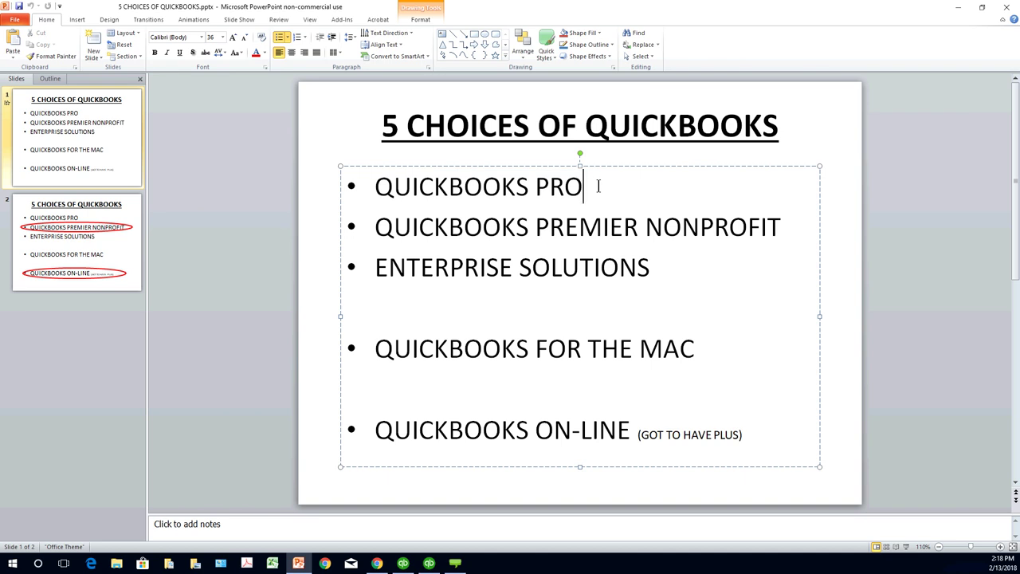
triple_click(636, 227)
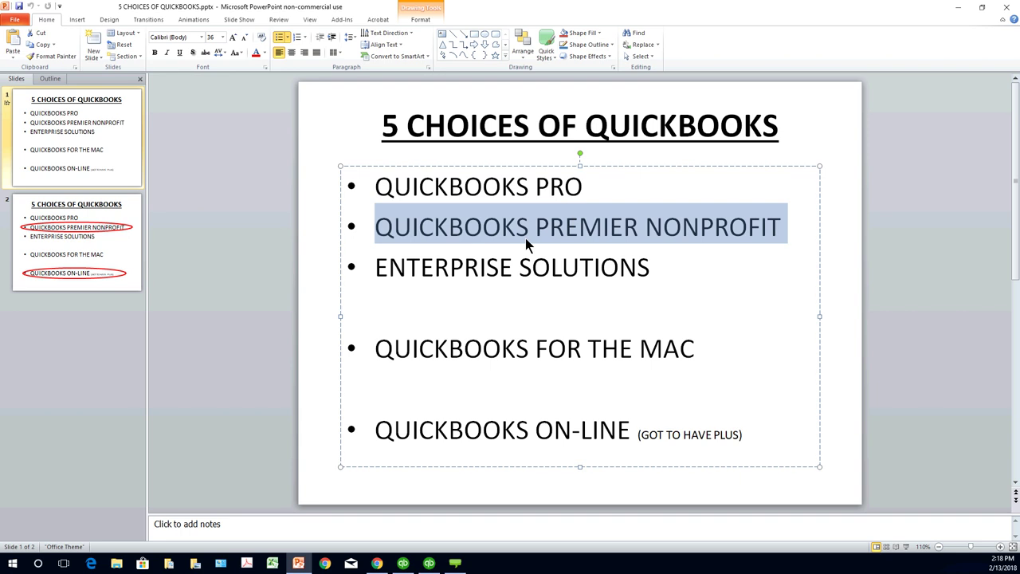
left_click(377, 277)
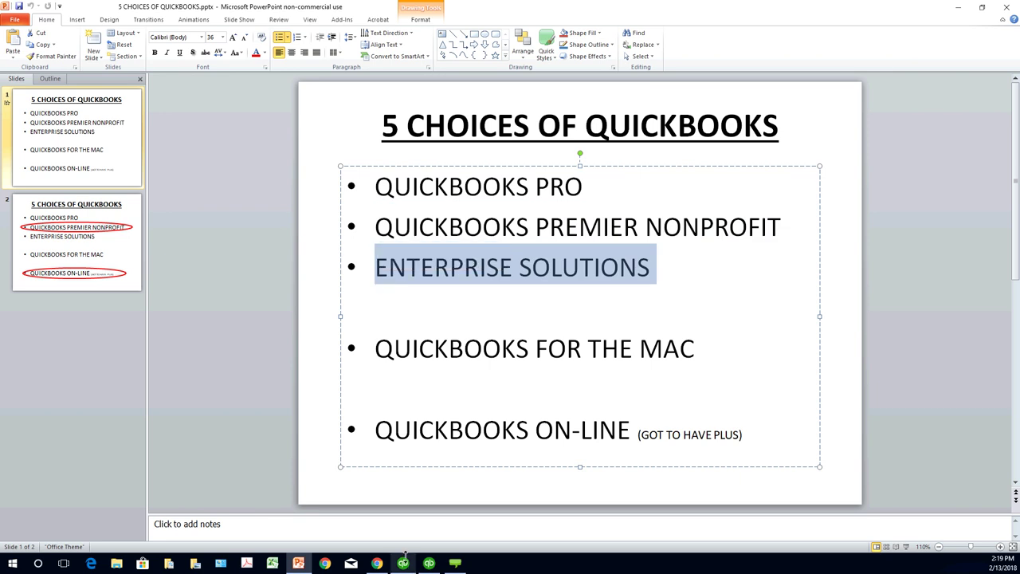
left_click(404, 562)
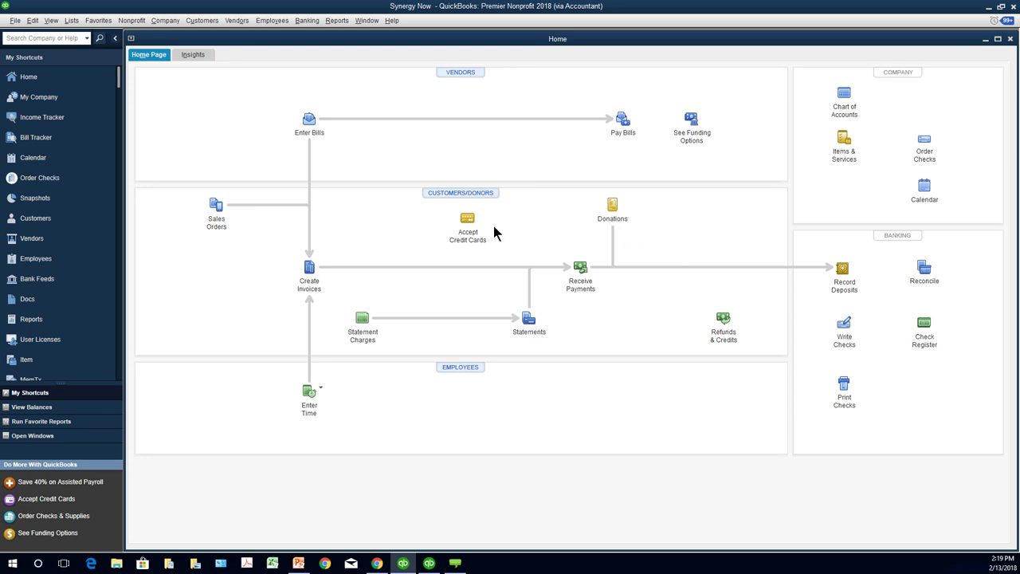
Step: Open the Customer Center from the Home page and close it again
left_click(450, 195)
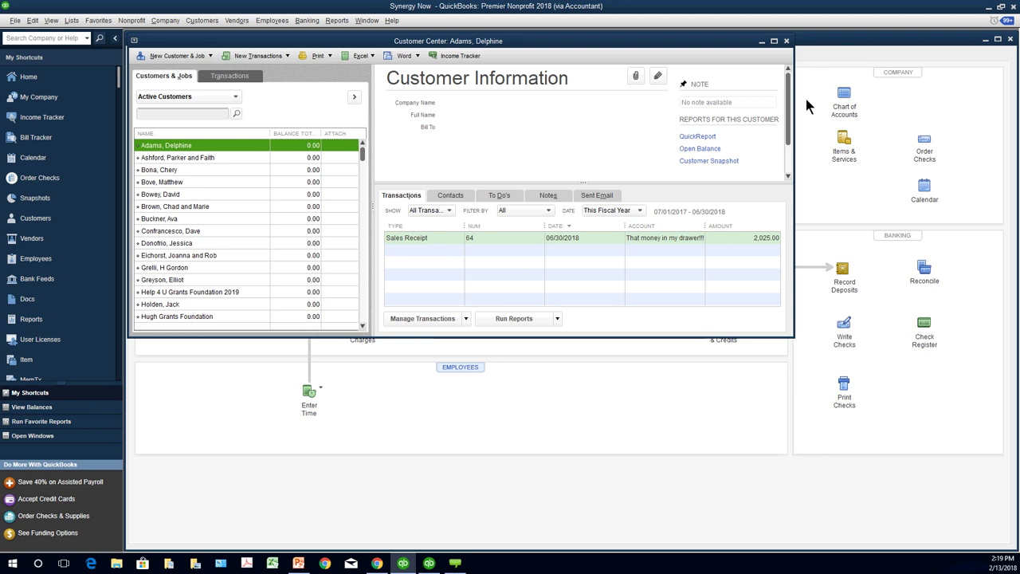
left_click(787, 42)
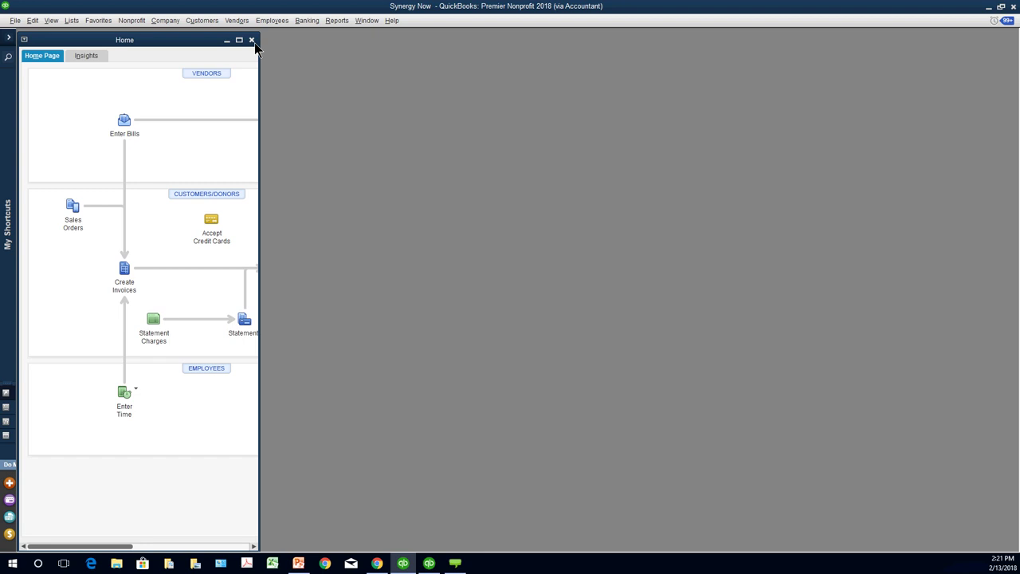
Step: Close the Home window and move the icon bar to the top with View > Top Icon Bar
left_click(252, 41)
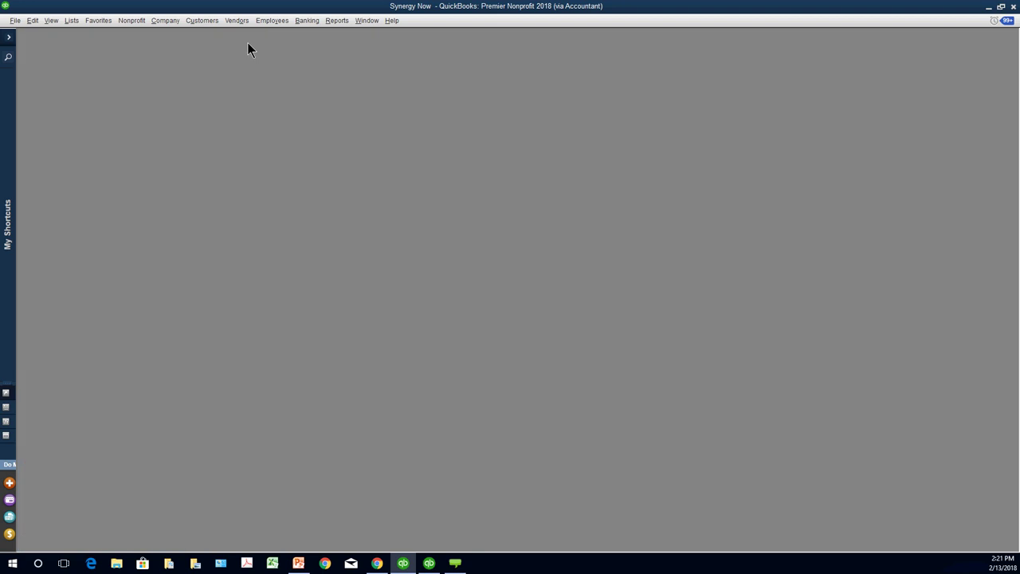
left_click(51, 22)
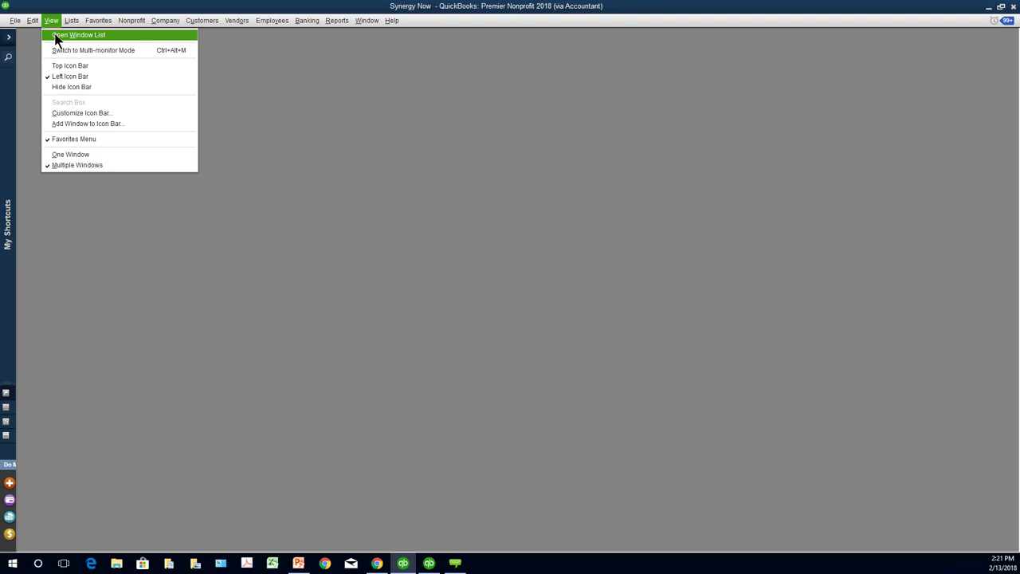
key("Down")
key("Down")
key("Return")
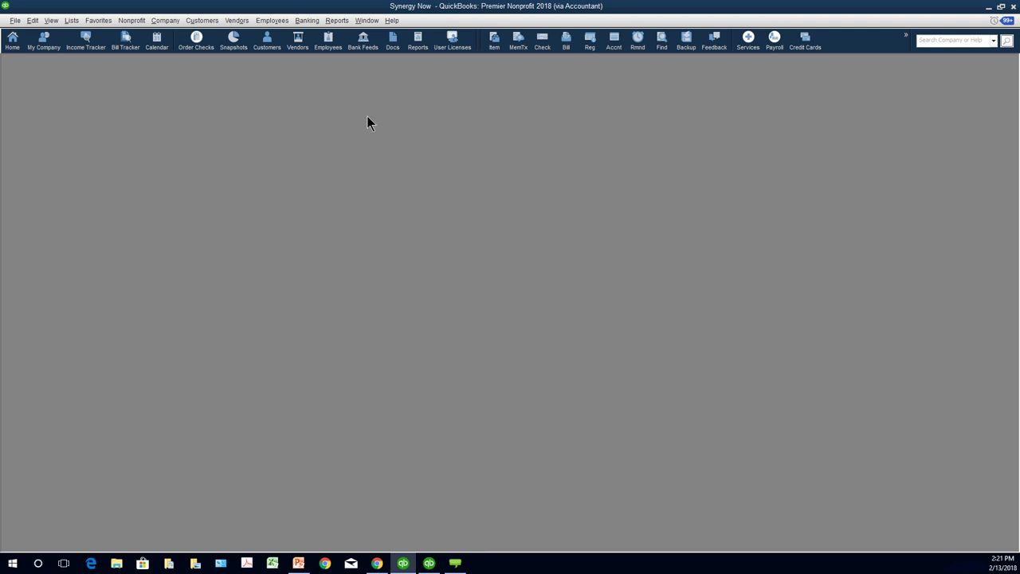
Step: Browse the Reports and View menus, keeping Multiple Windows mode selected
left_click(336, 21)
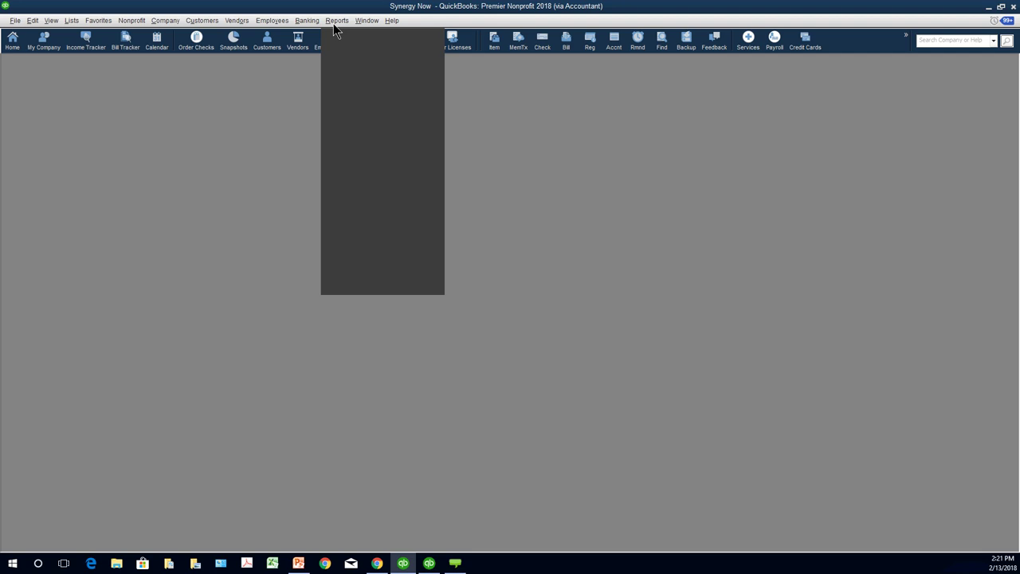
mouse_move(317, 29)
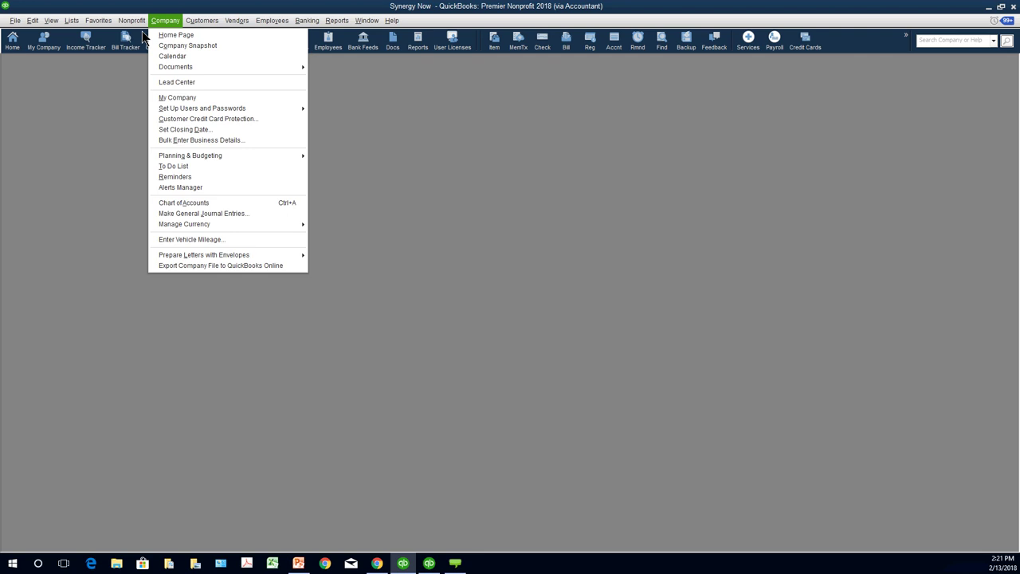
mouse_move(51, 20)
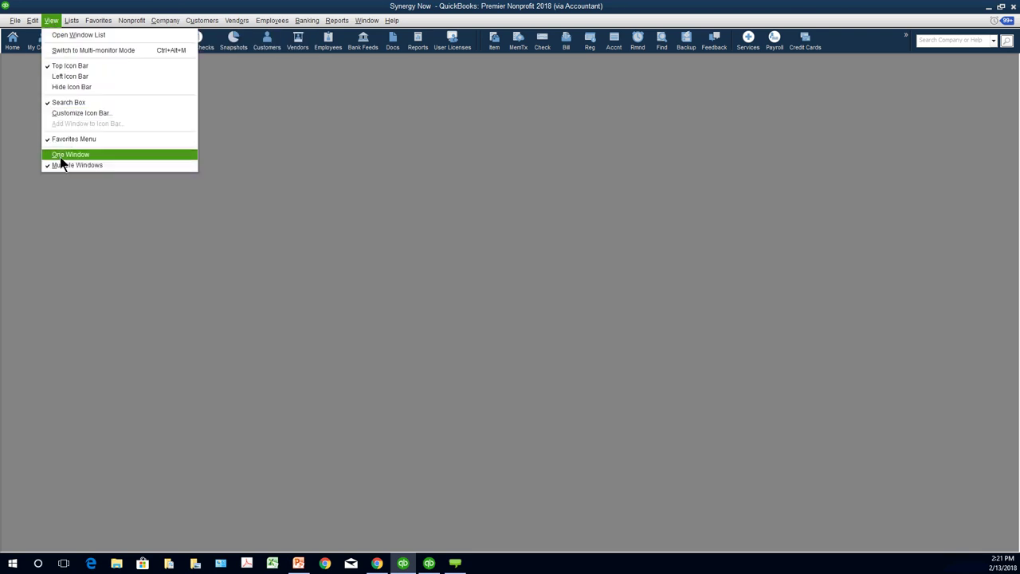
key("Up")
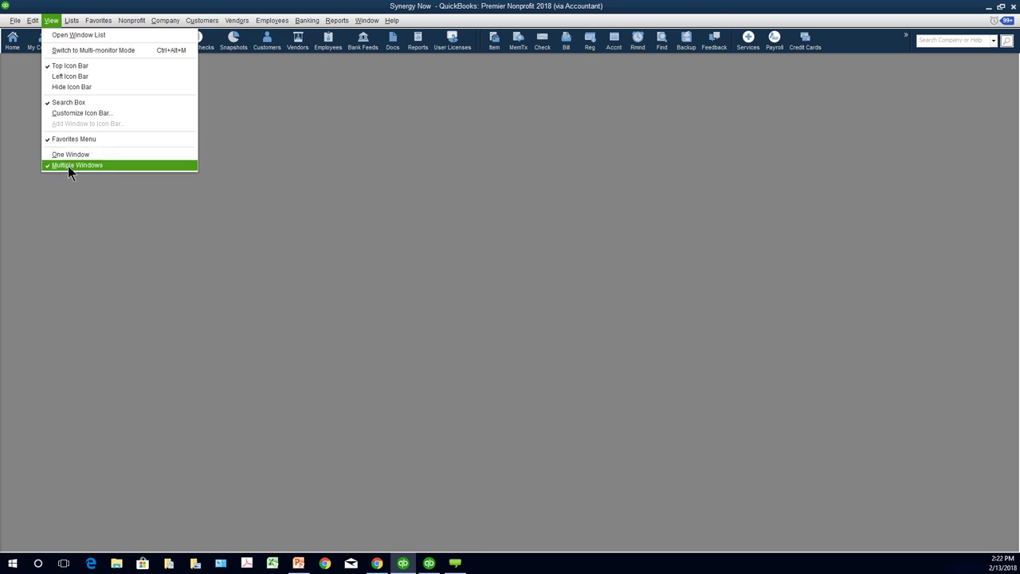
left_click(68, 165)
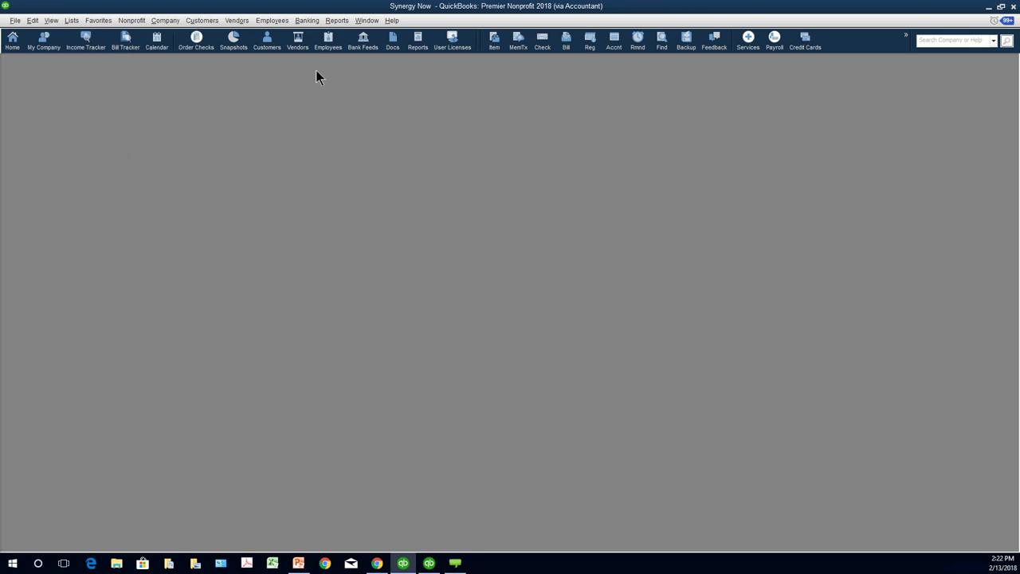
Step: Open the standard Balance Sheet report from Company & Financial reports
left_click(338, 22)
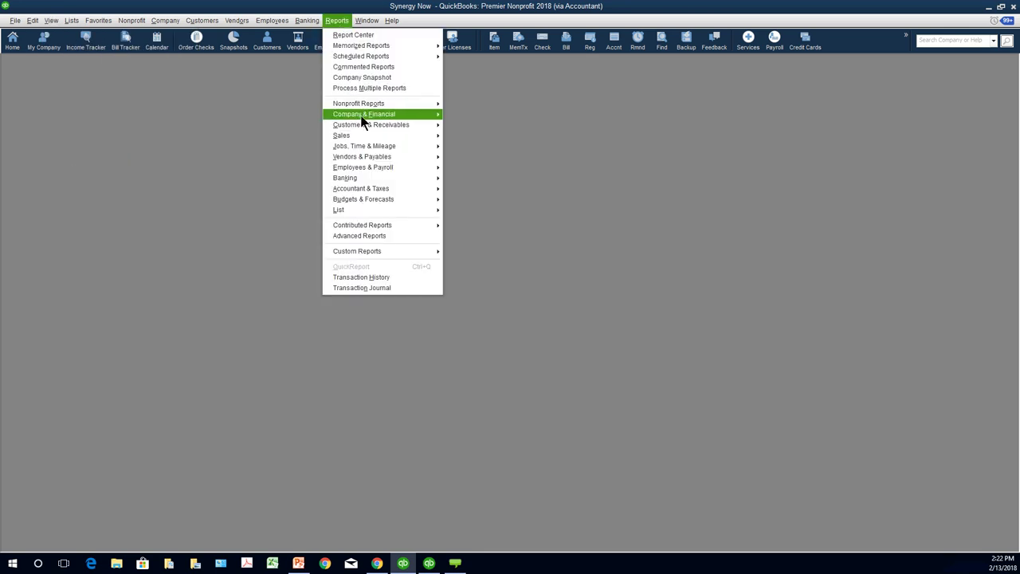
mouse_move(362, 116)
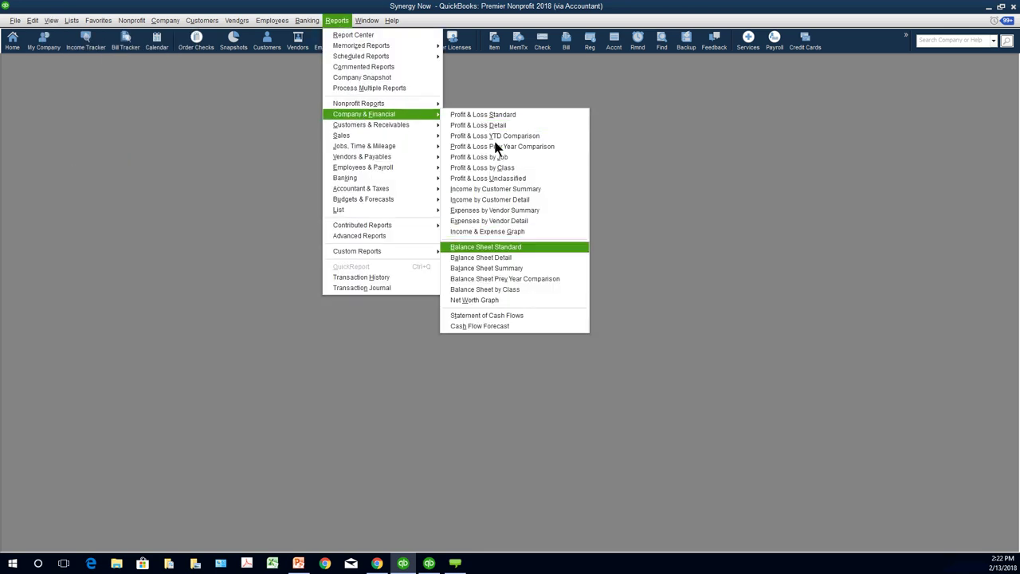
left_click(485, 247)
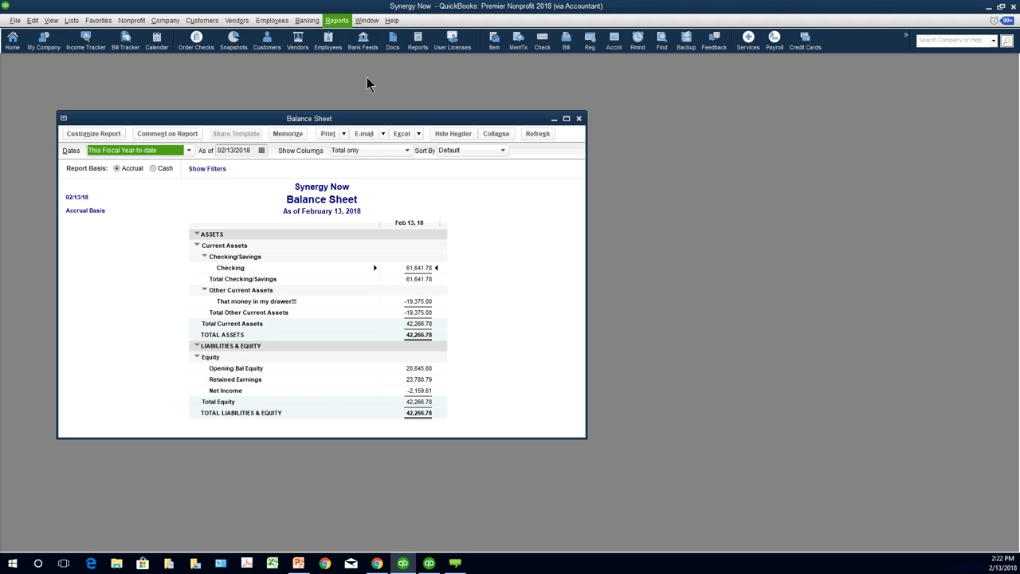
Step: Open the Profit & Loss Standard report for February 1–13, 2018
left_click(338, 20)
mouse_move(363, 114)
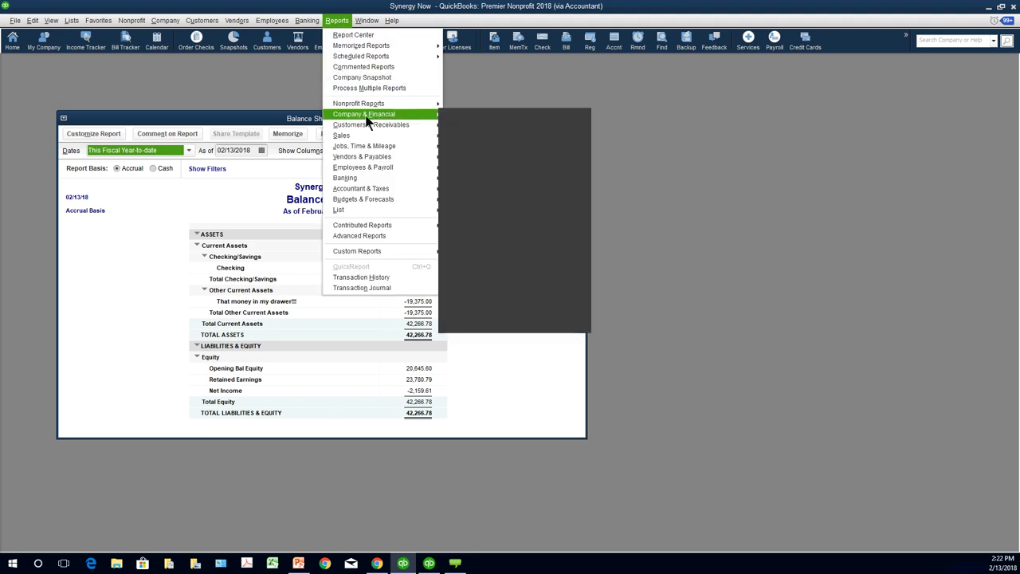
left_click(458, 117)
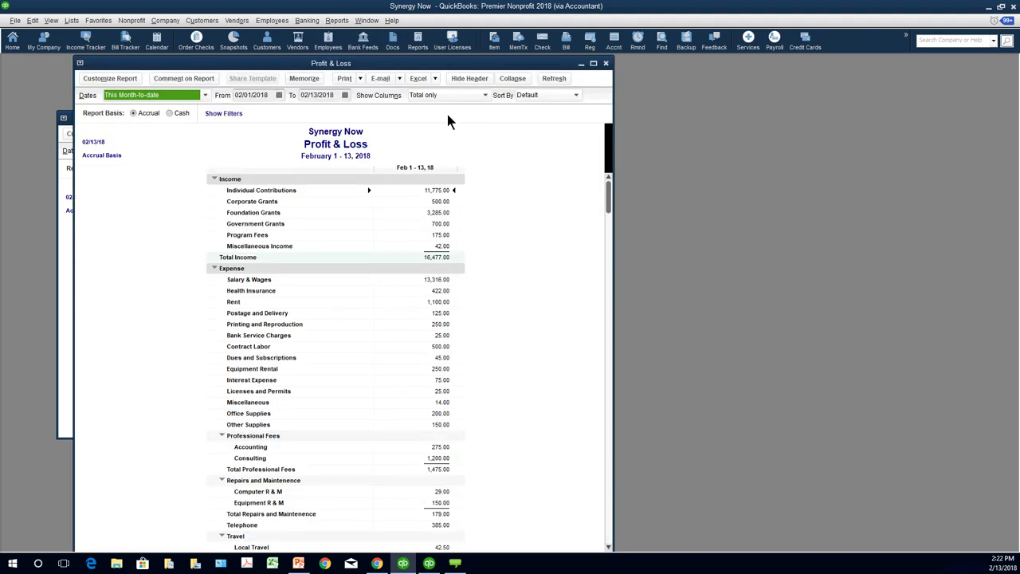
Step: Drag the Profit & Loss report to sit to the right of the Balance Sheet
left_click_drag(375, 63, 730, 55)
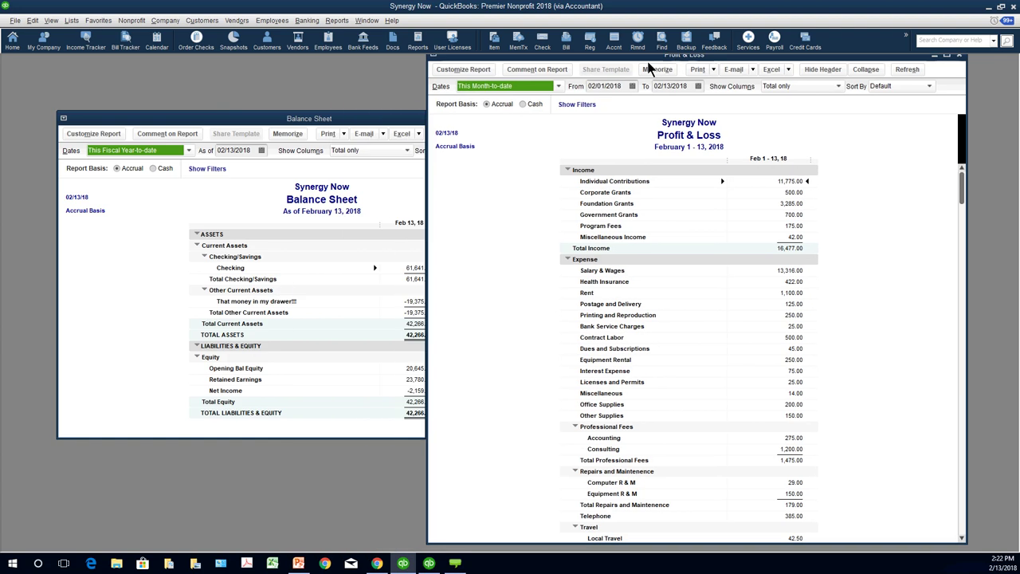
left_click_drag(648, 65, 727, 64)
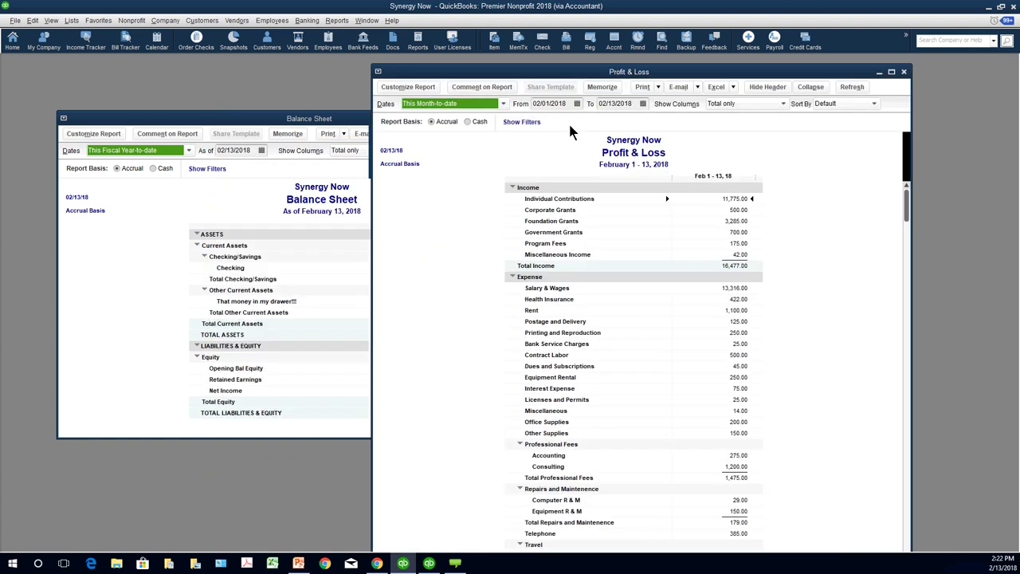
left_click_drag(662, 74, 677, 70)
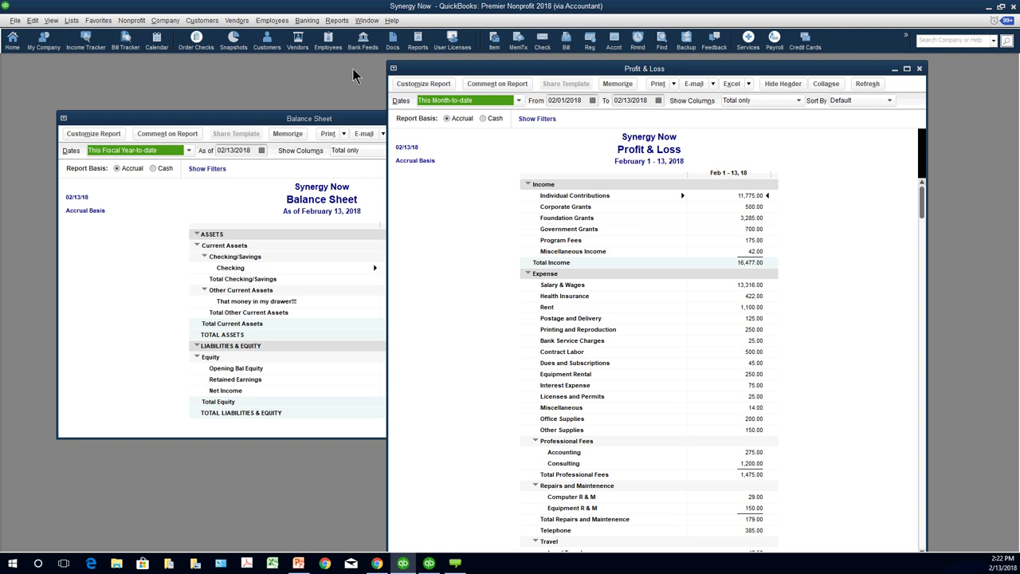
left_click(360, 23)
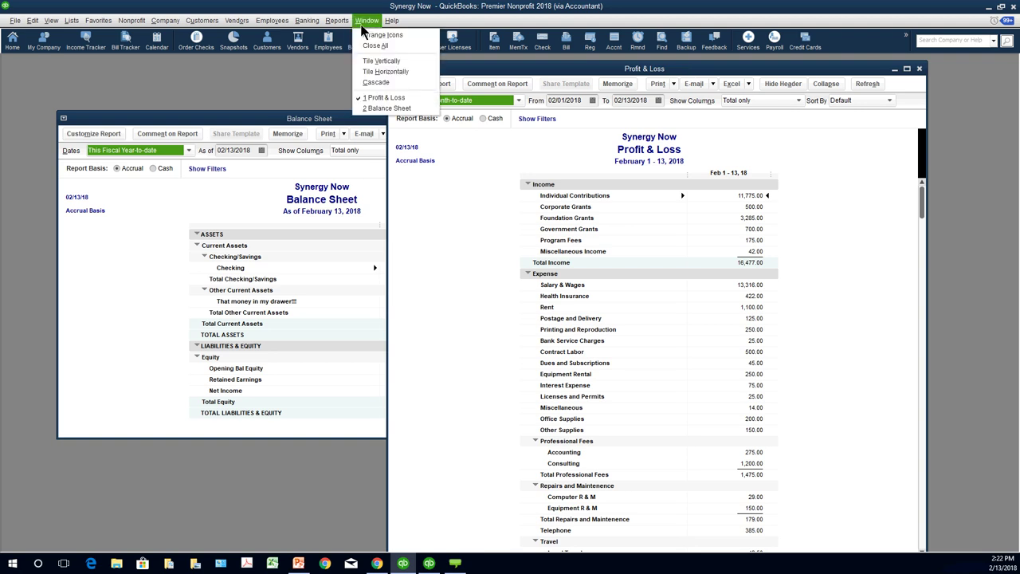
Step: Tile the two reports vertically, float the Balance Sheet again, then start a check from Checking
left_click(382, 62)
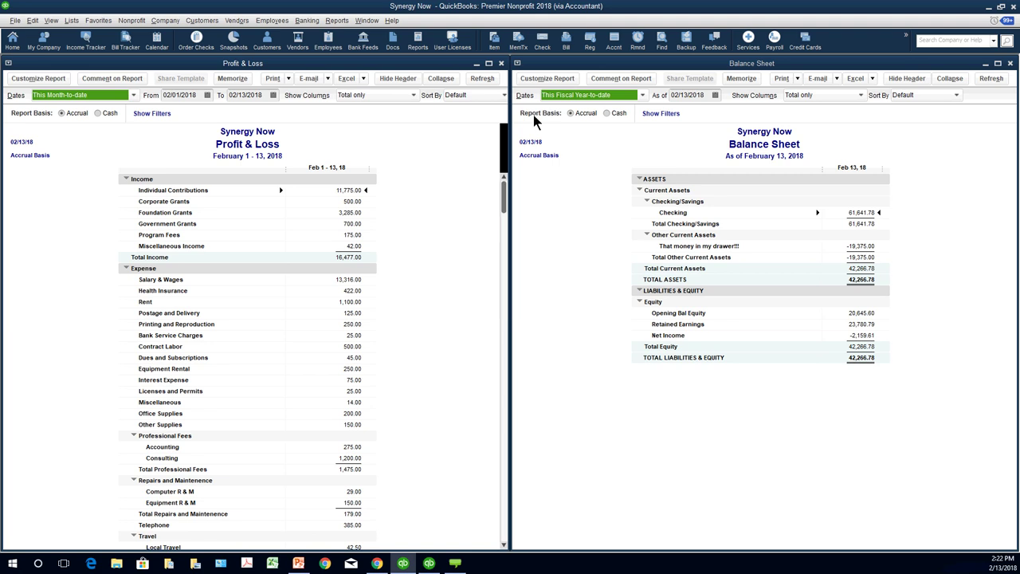
double_click(550, 65)
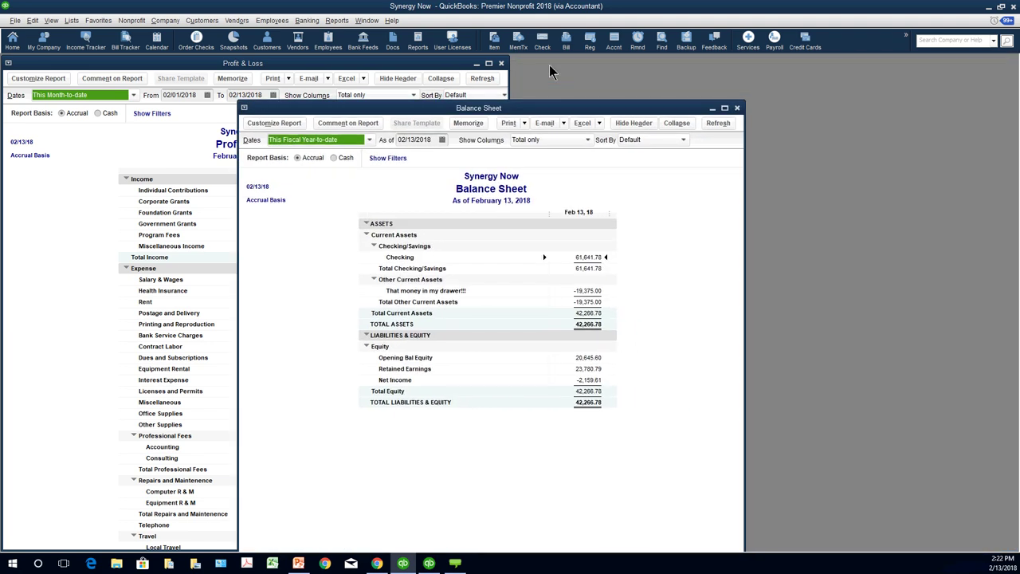
left_click(328, 21)
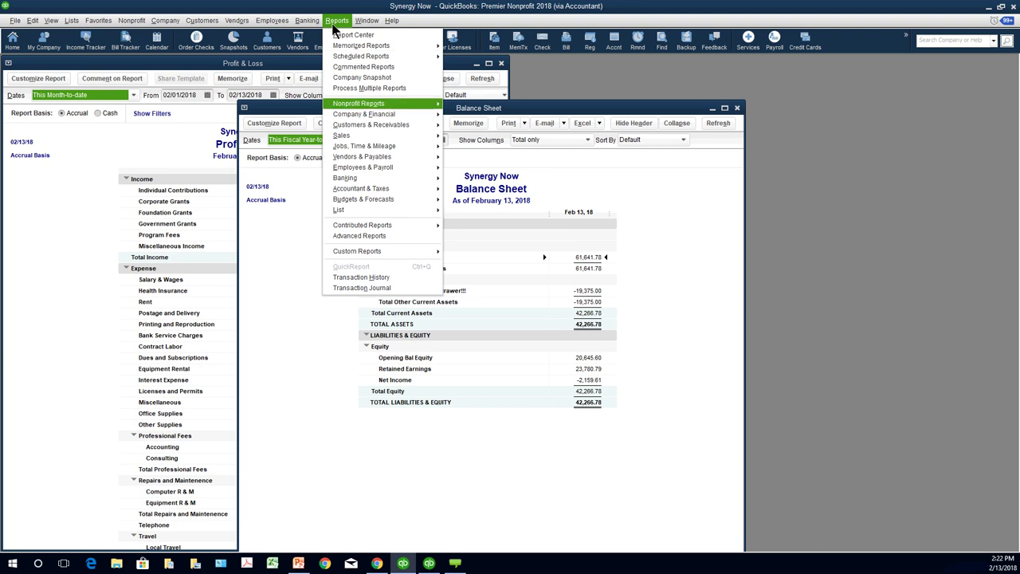
left_click(337, 21)
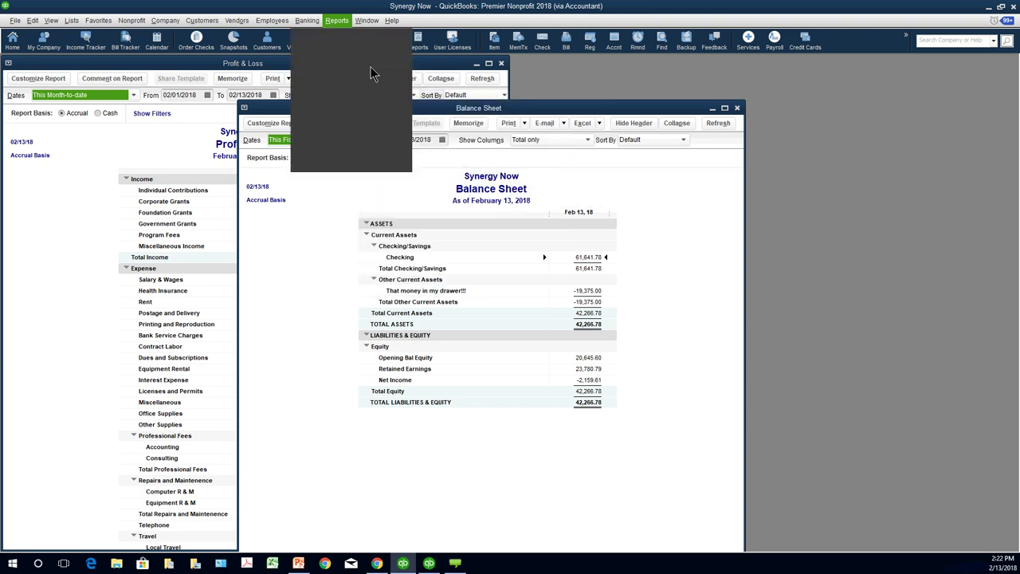
left_click(307, 21)
left_click(309, 35)
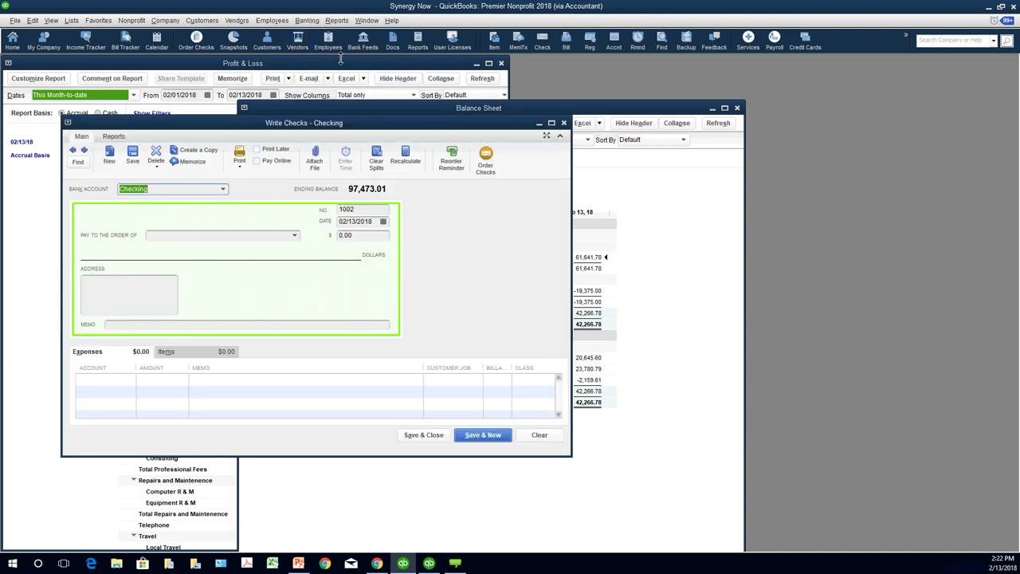
Step: Reposition the Profit & Loss report beside the blank Checking check
left_click(366, 24)
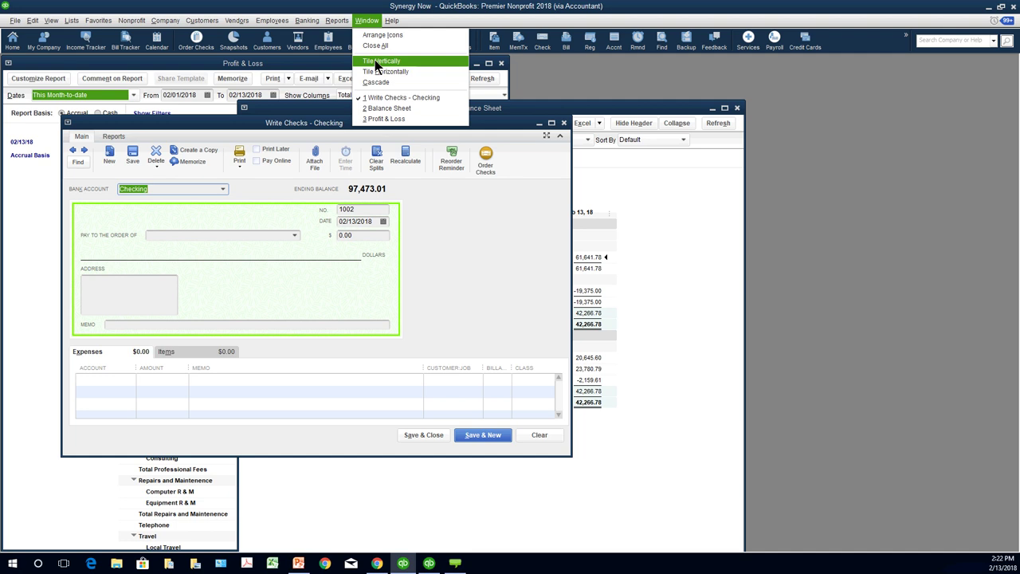
key("Escape")
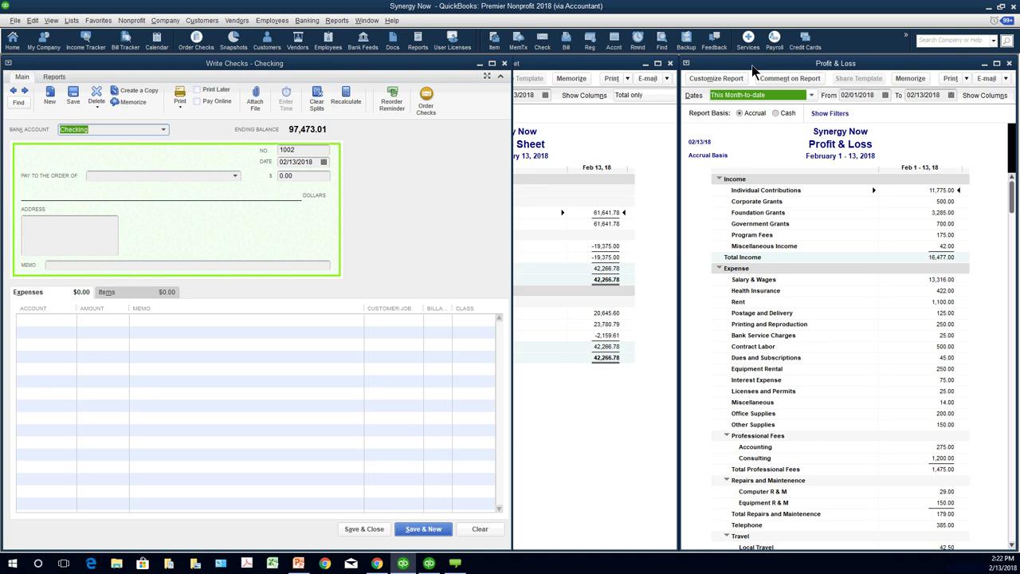
mouse_move(755, 67)
left_mouse_down()
mouse_move(761, 81)
mouse_move(904, 76)
mouse_move(716, 76)
mouse_move(961, 75)
mouse_move(735, 75)
mouse_move(906, 73)
mouse_move(749, 69)
left_mouse_up()
left_click_drag(927, 69, 737, 61)
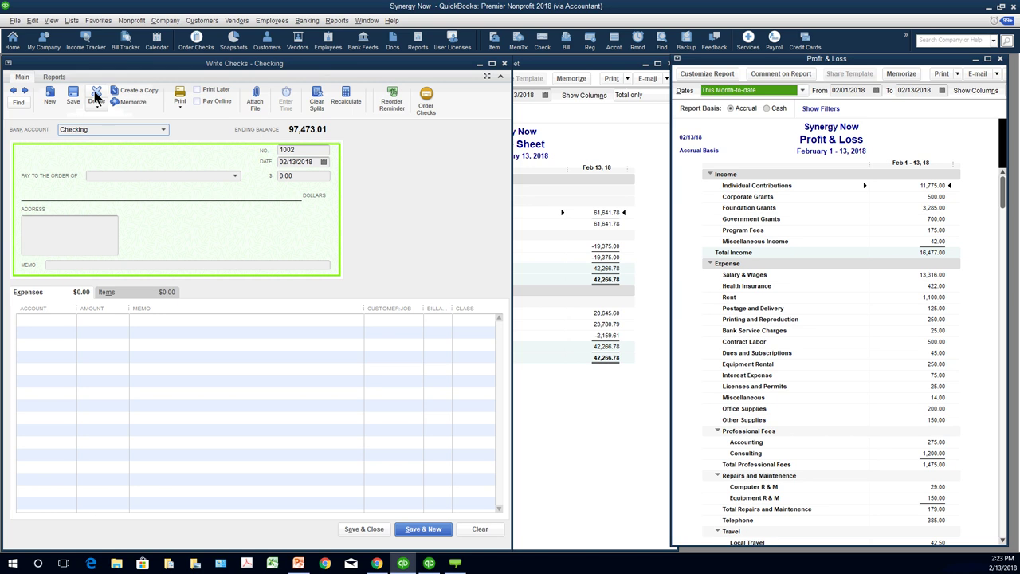
Step: Turn on multi-monitor mode with the large, middle and right-hand monitors selected, dismissing the tip
left_click(52, 21)
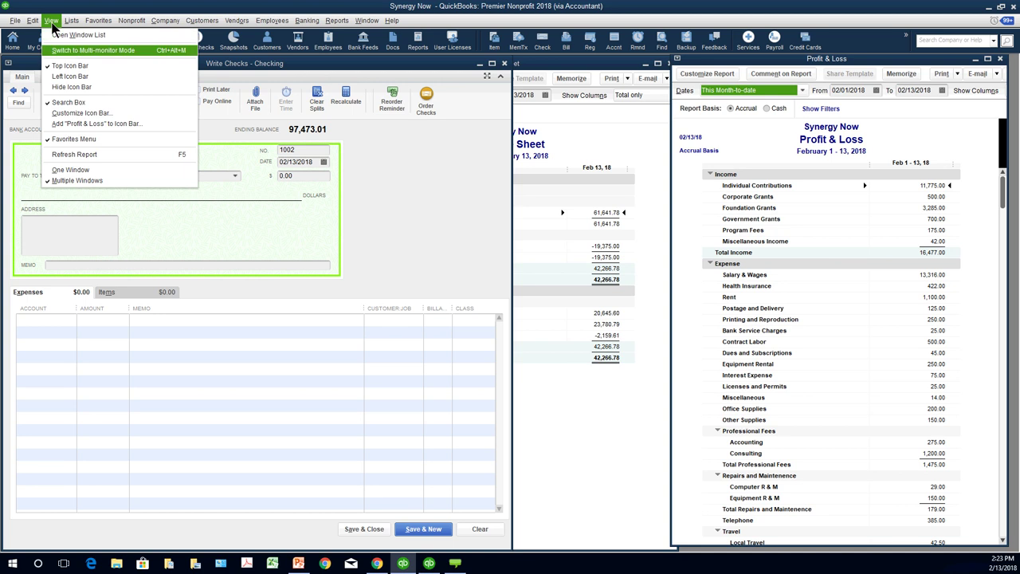
left_click(100, 51)
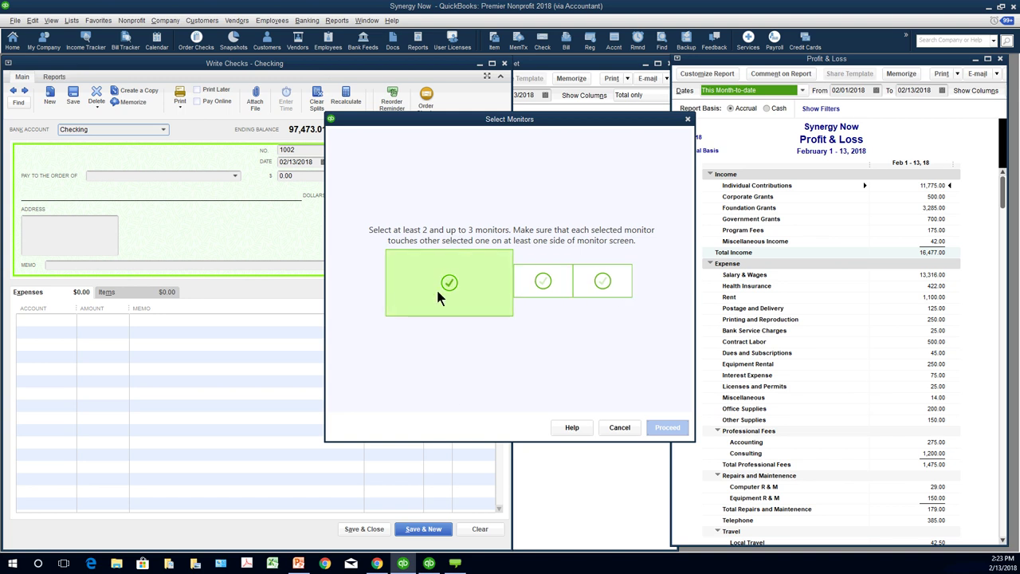
left_click(509, 295)
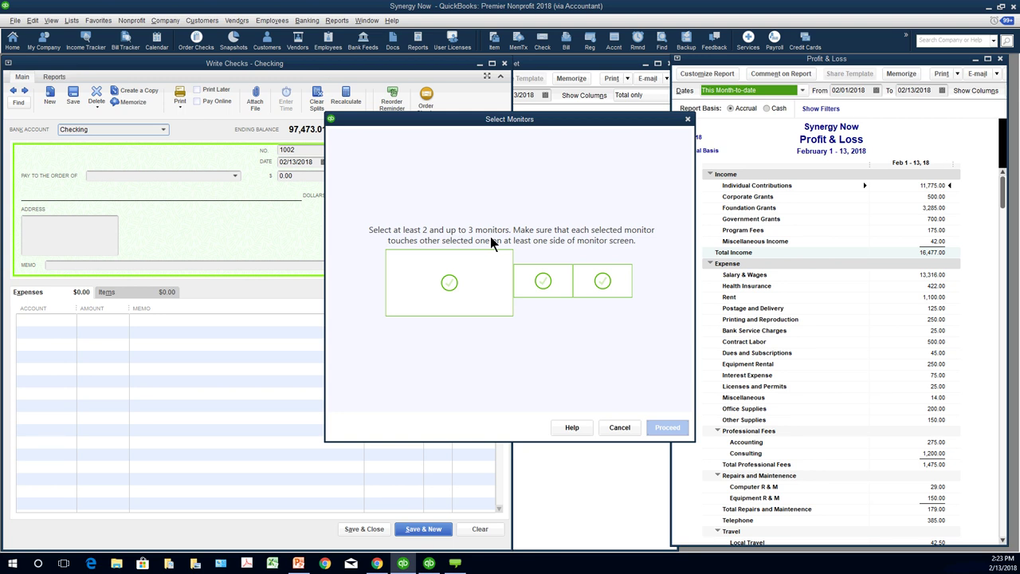
left_click(540, 284)
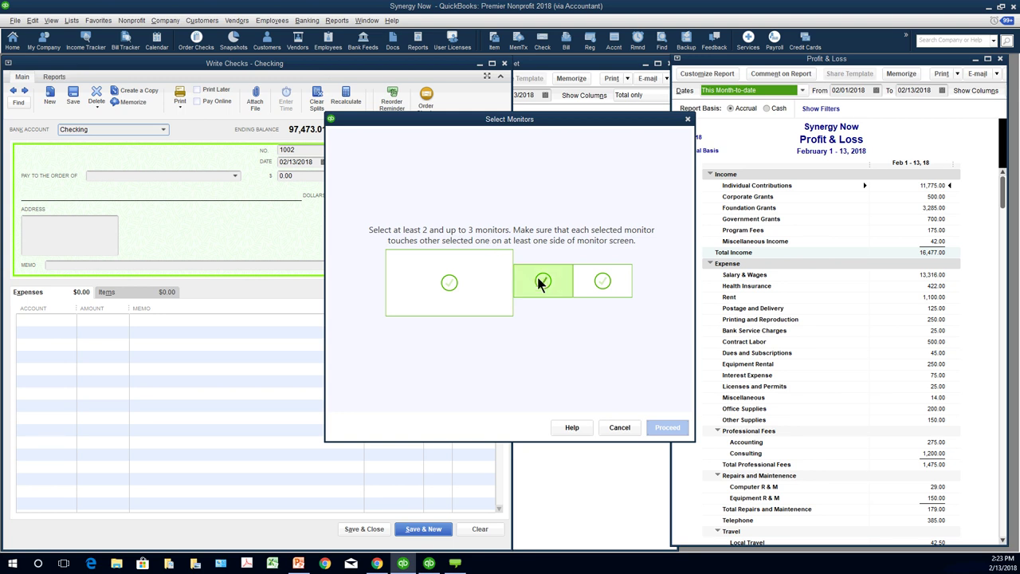
left_click(583, 283)
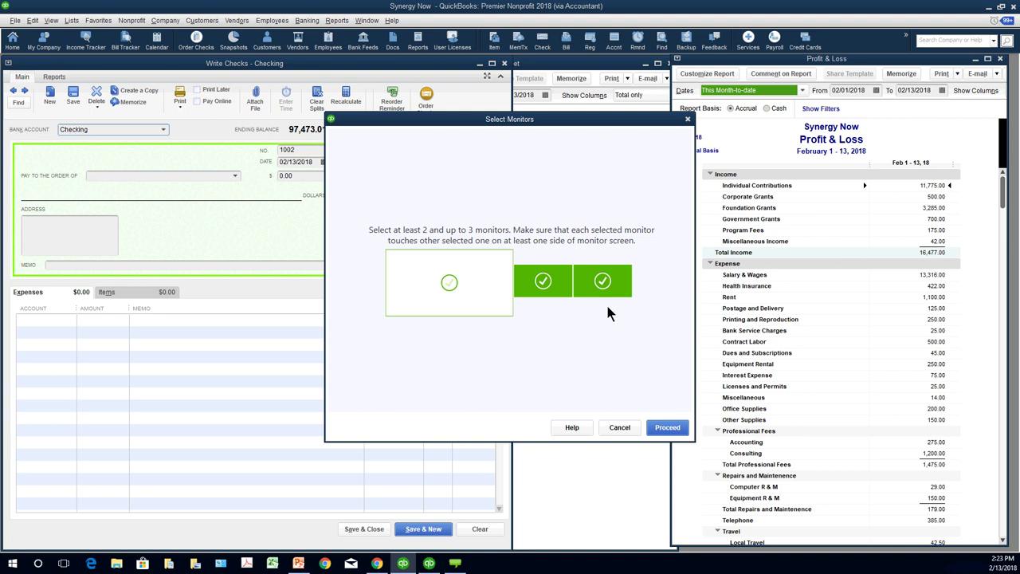
left_click(668, 428)
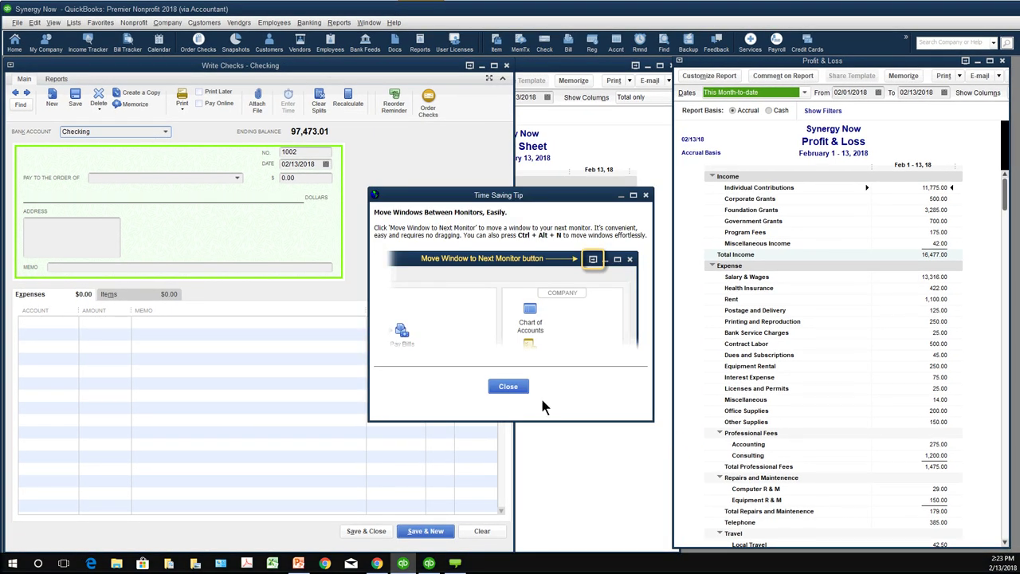
left_click(514, 386)
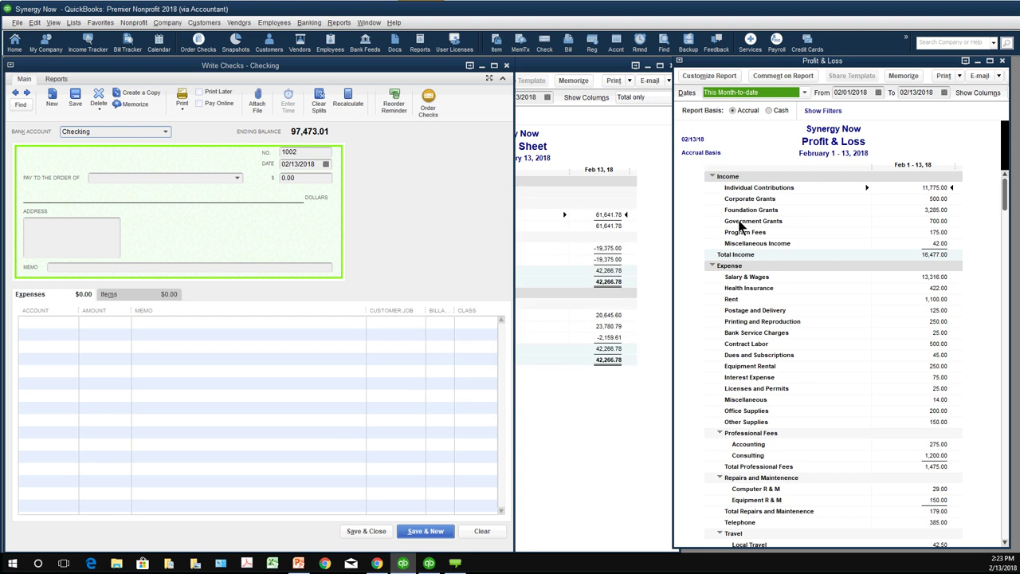
Step: Move the Profit & Loss report over to the next monitor
left_click_drag(735, 66, 580, 73)
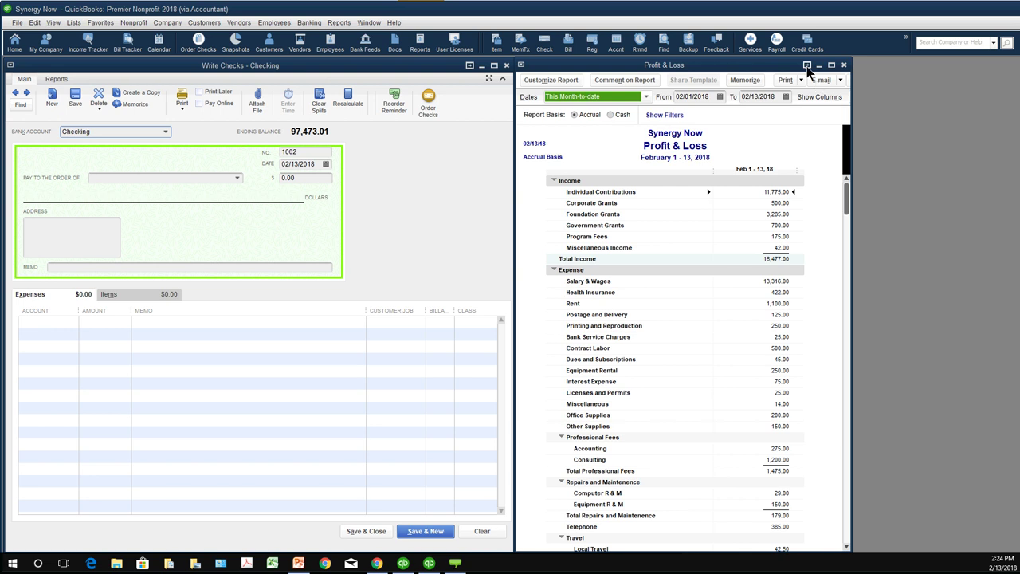
left_click(807, 67)
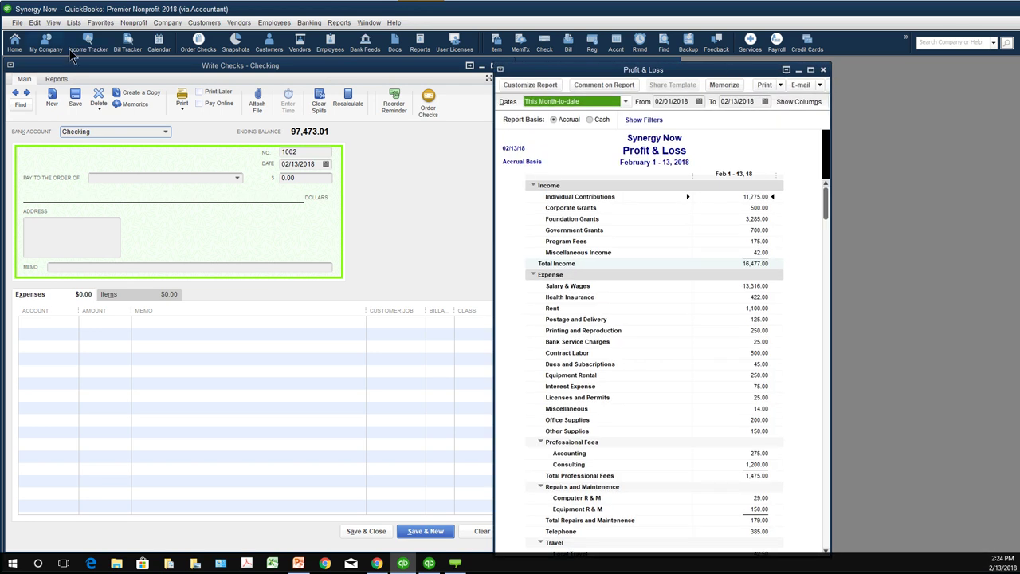
left_click(53, 23)
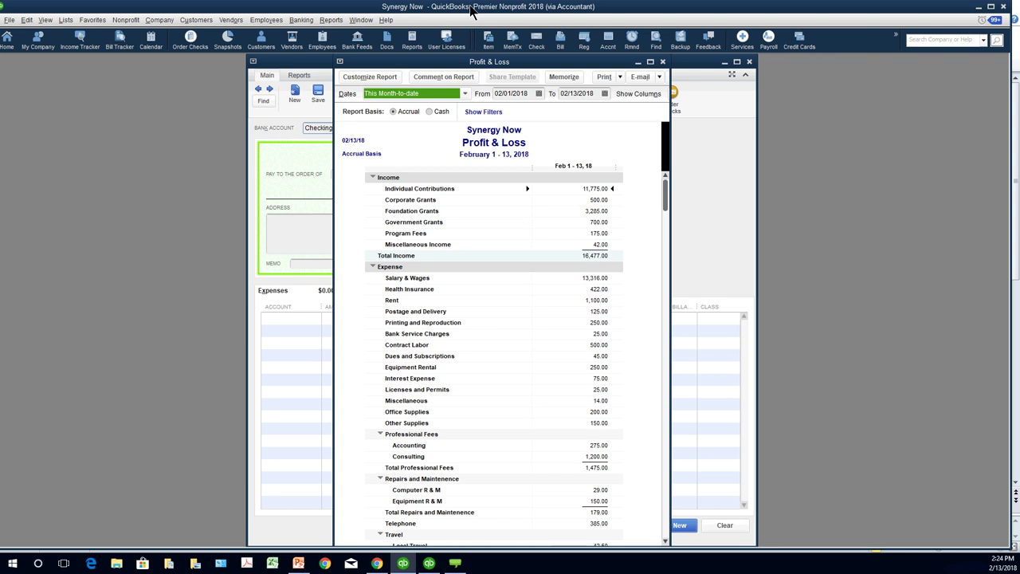
Step: Close the Write Checks window and the Balance Sheet report
left_click(749, 76)
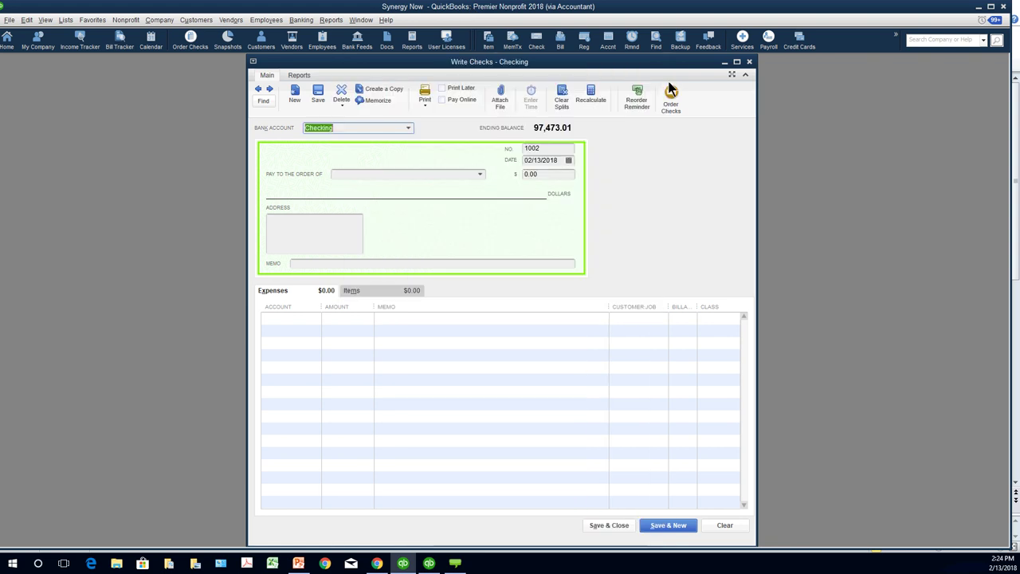
left_click(748, 63)
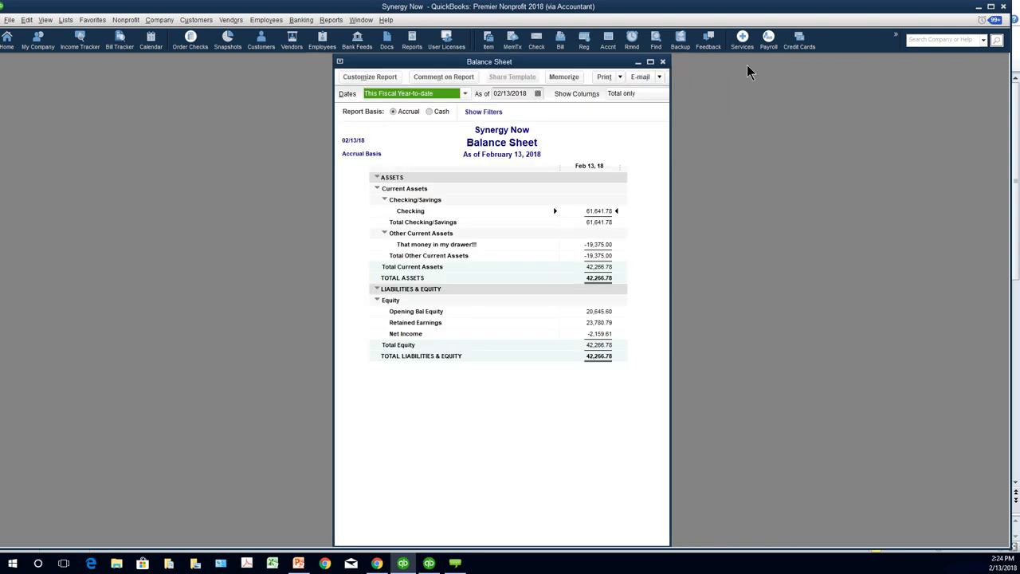
left_click(662, 62)
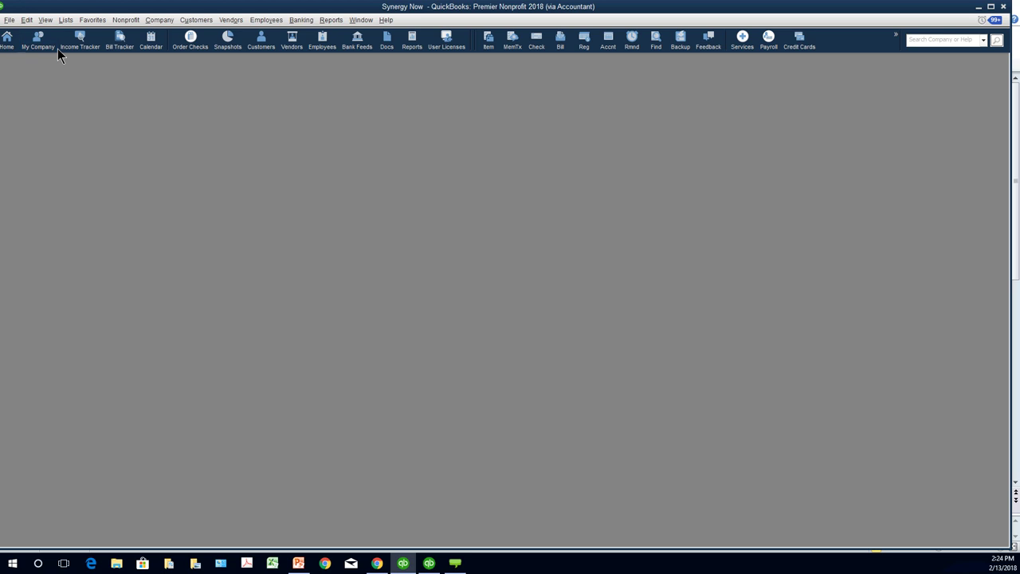
Step: Maximize QuickBooks and open the Home page, widening it to fill the workspace
left_click(991, 7)
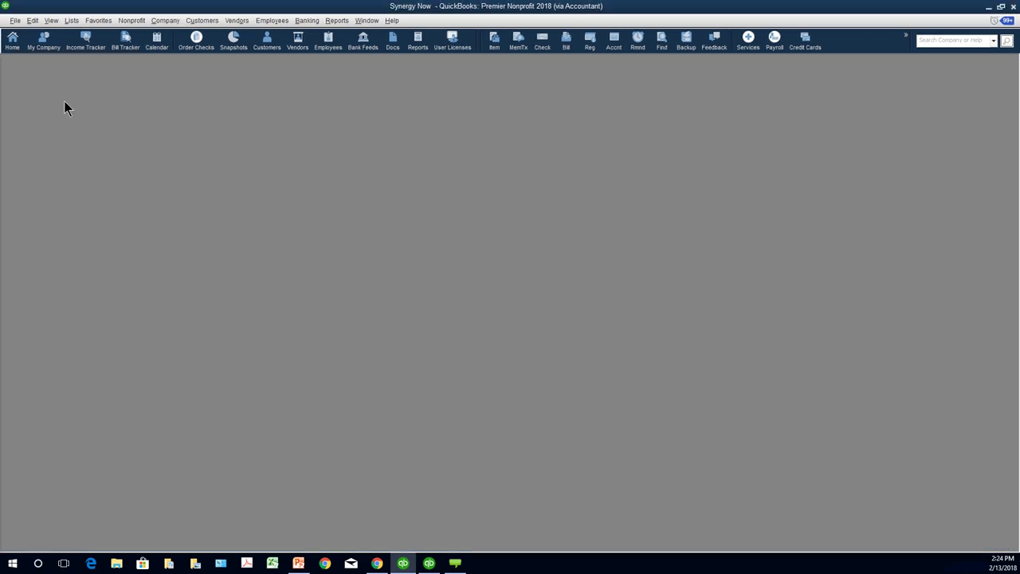
left_click(12, 44)
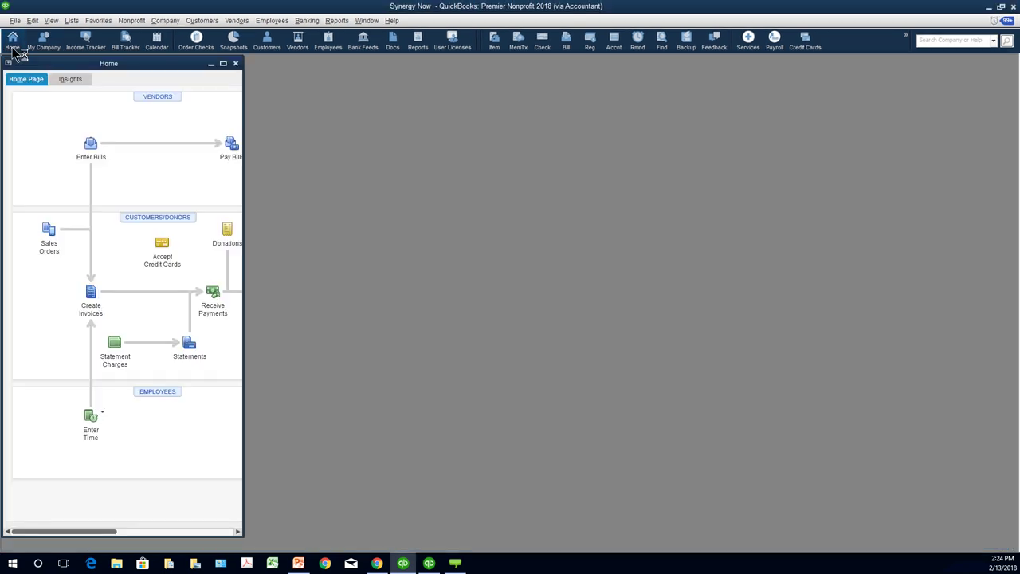
left_click_drag(240, 135, 996, 216)
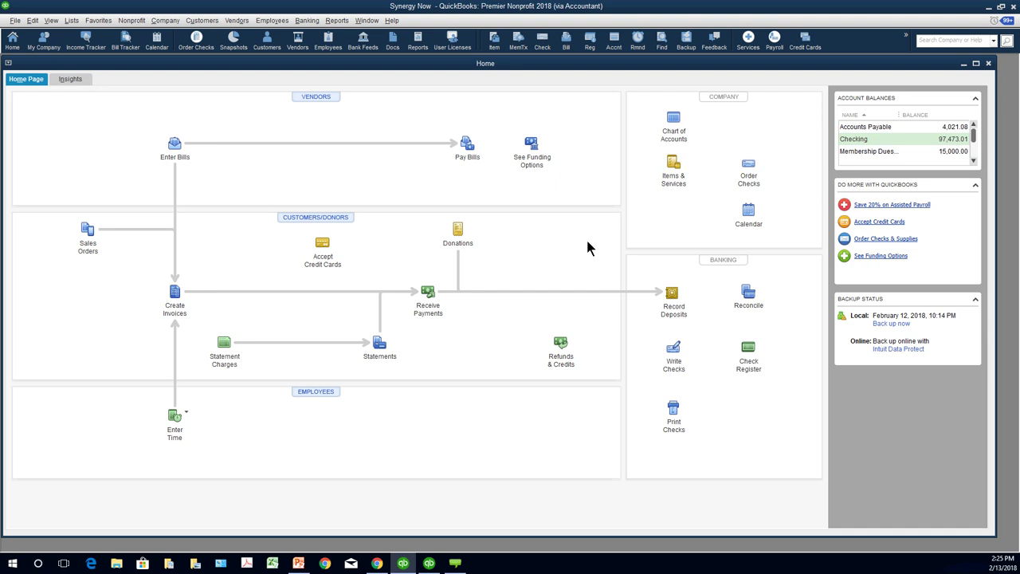
left_click(312, 218)
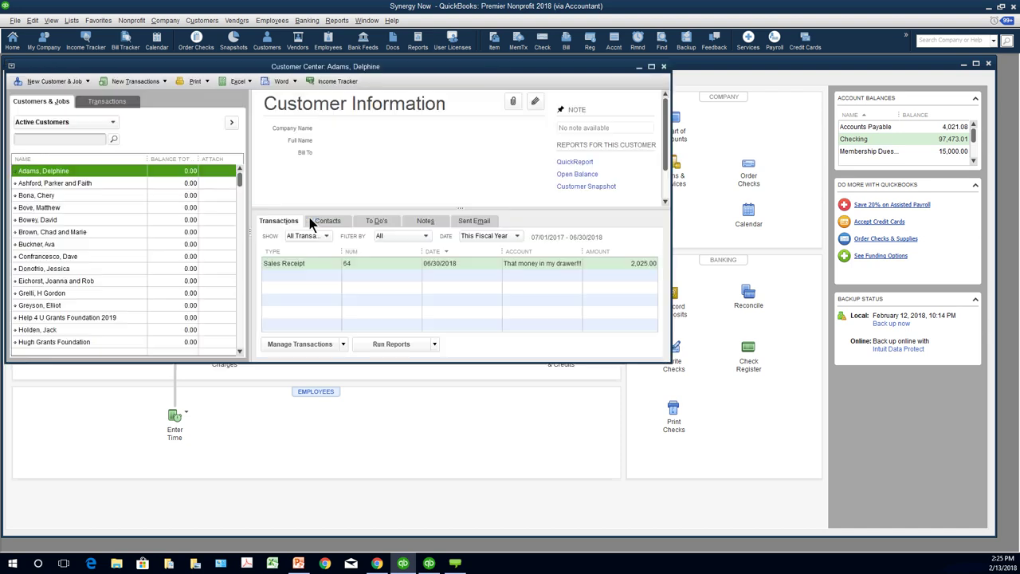
left_click(663, 66)
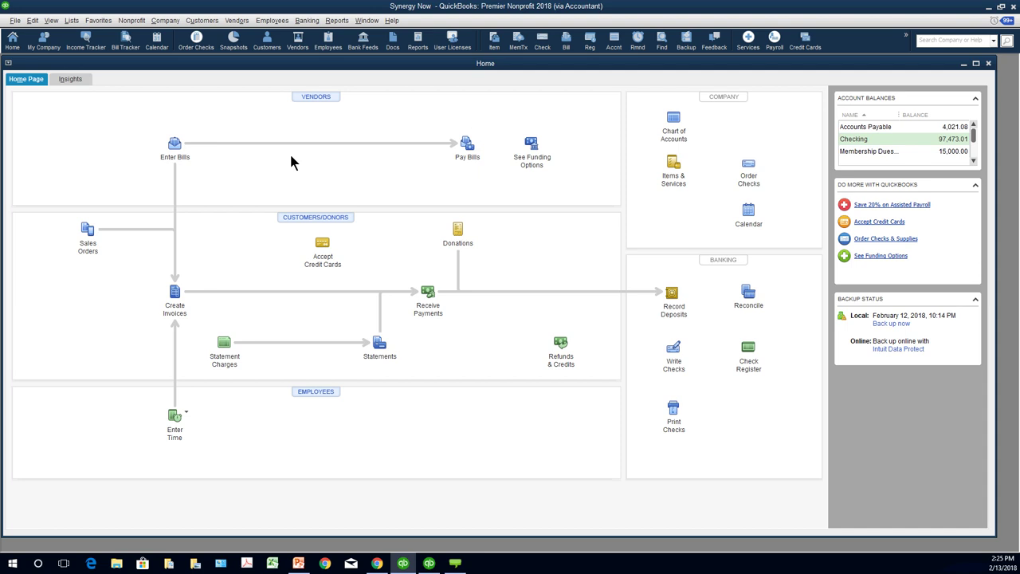
left_click(302, 215)
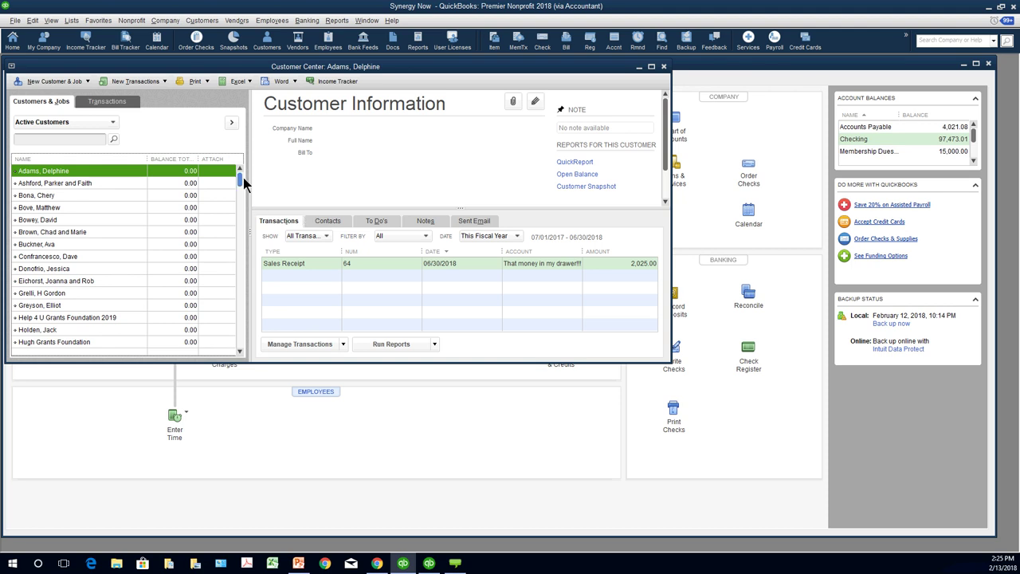
left_click_drag(243, 177, 245, 307)
scroll(237, 173, "down", 3)
scroll(255, 186, "up", 3)
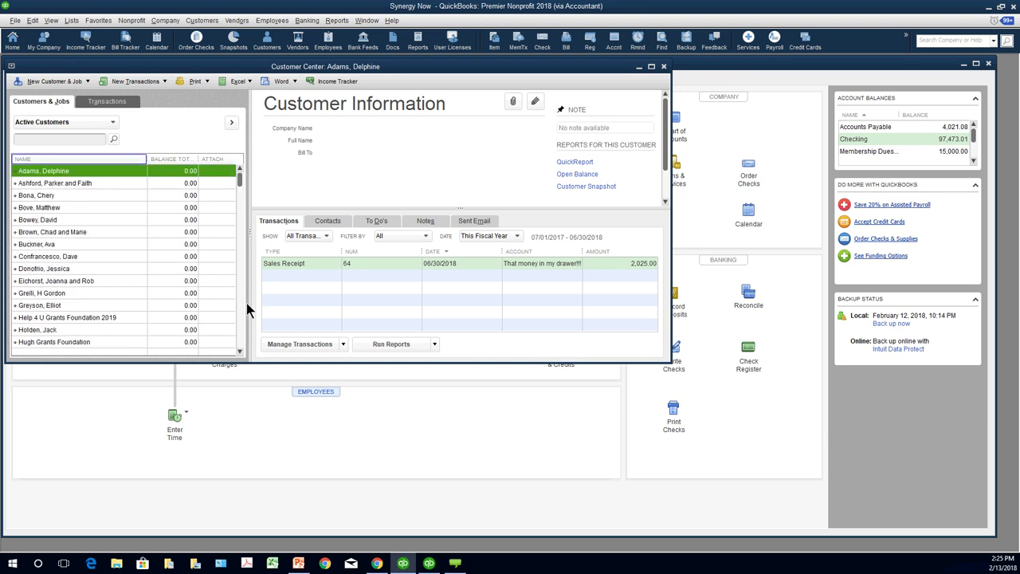
left_click(35, 139)
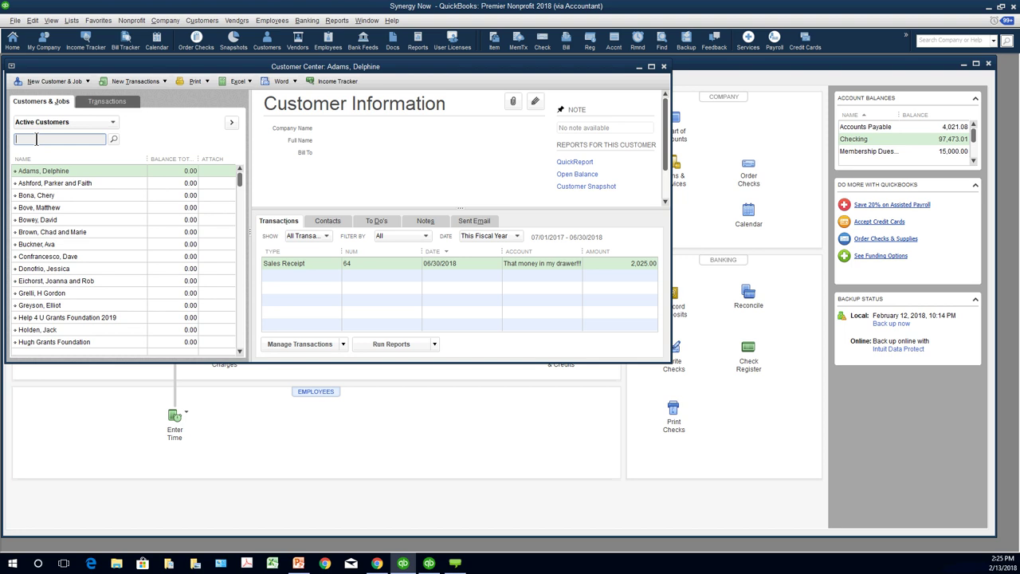
type("Jack")
left_click(114, 141)
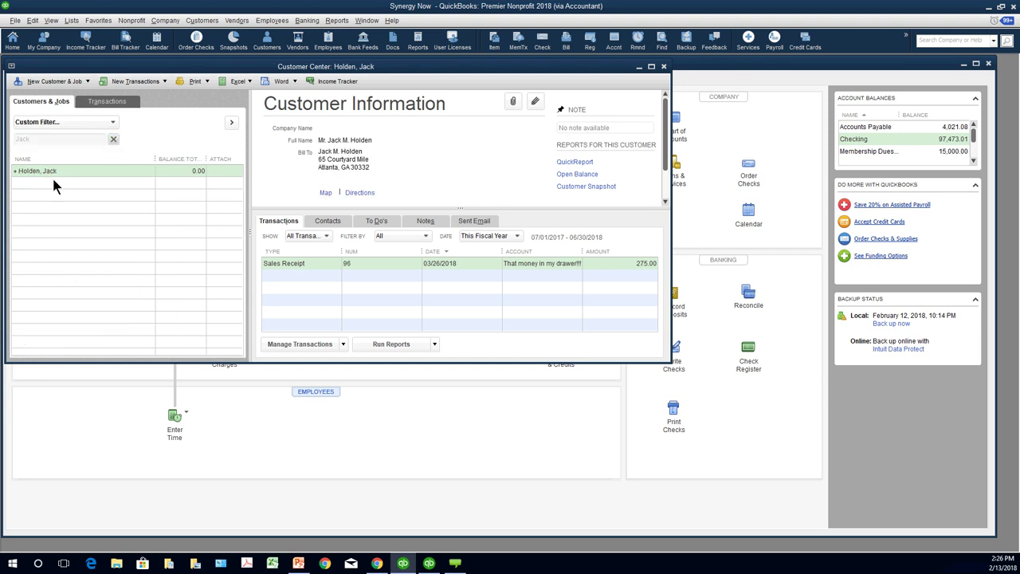
left_click(665, 74)
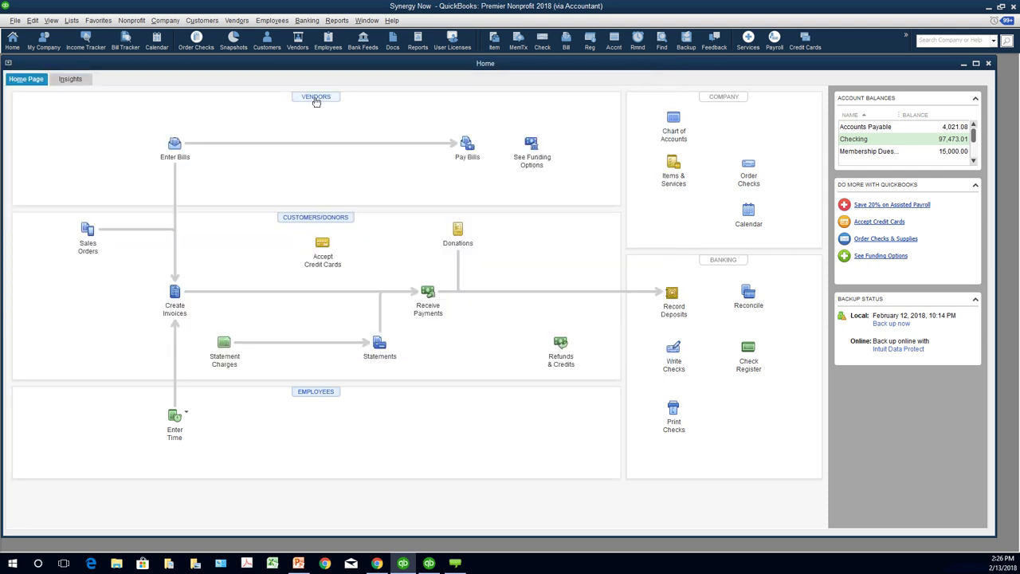
left_click(75, 24)
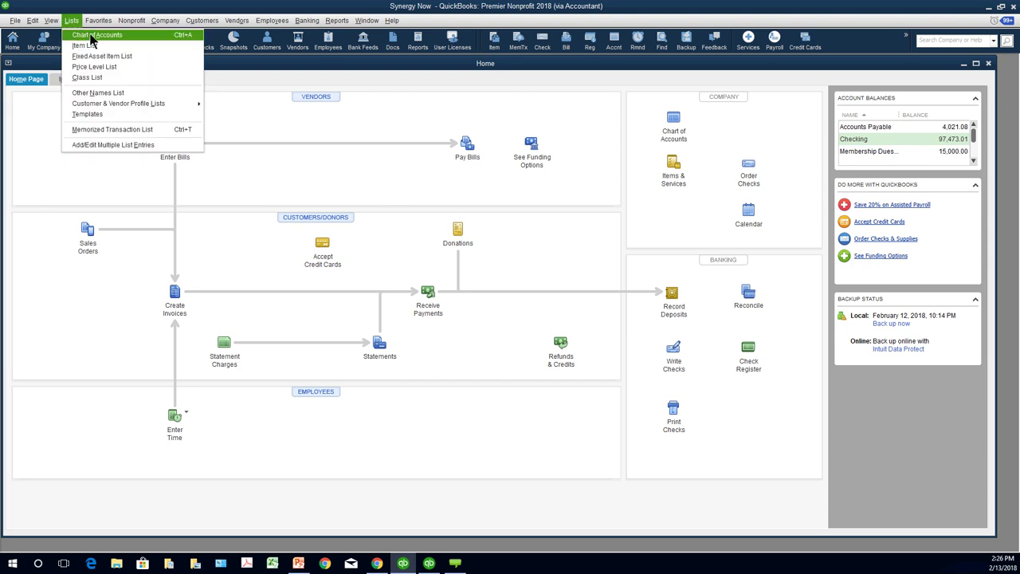
left_click(93, 37)
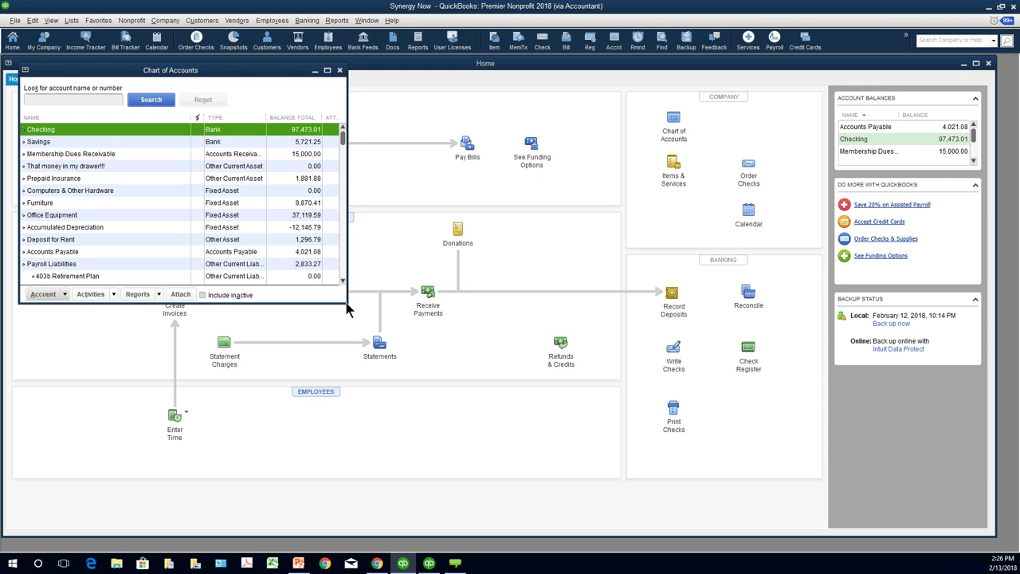
left_click_drag(348, 310, 707, 522)
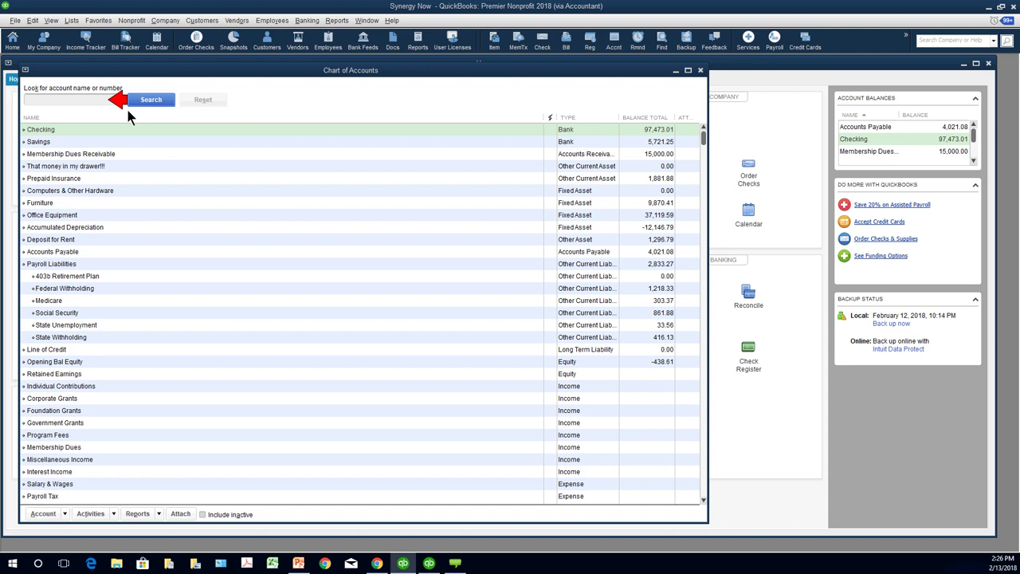
left_click(701, 70)
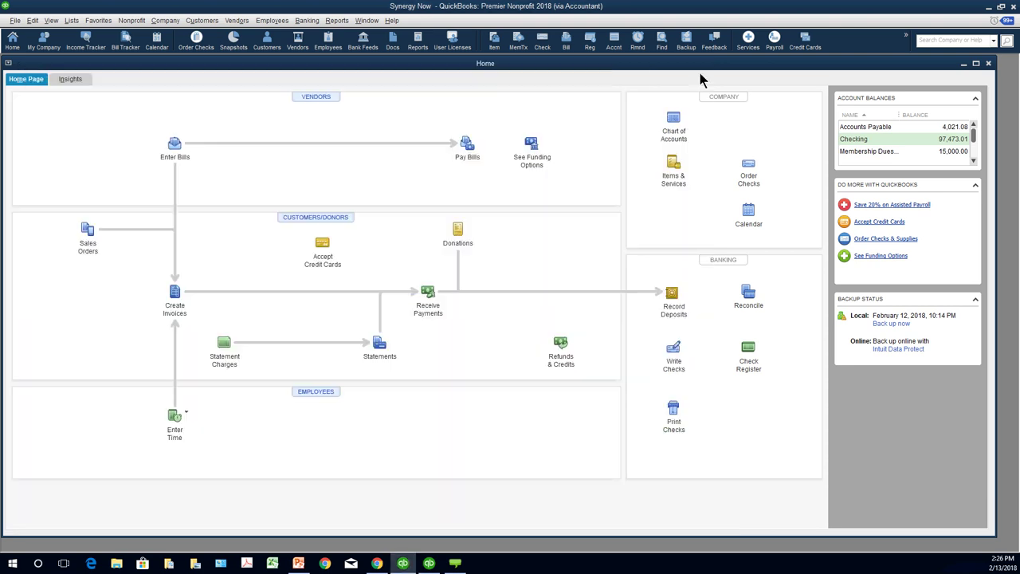
left_click(16, 20)
mouse_move(45, 59)
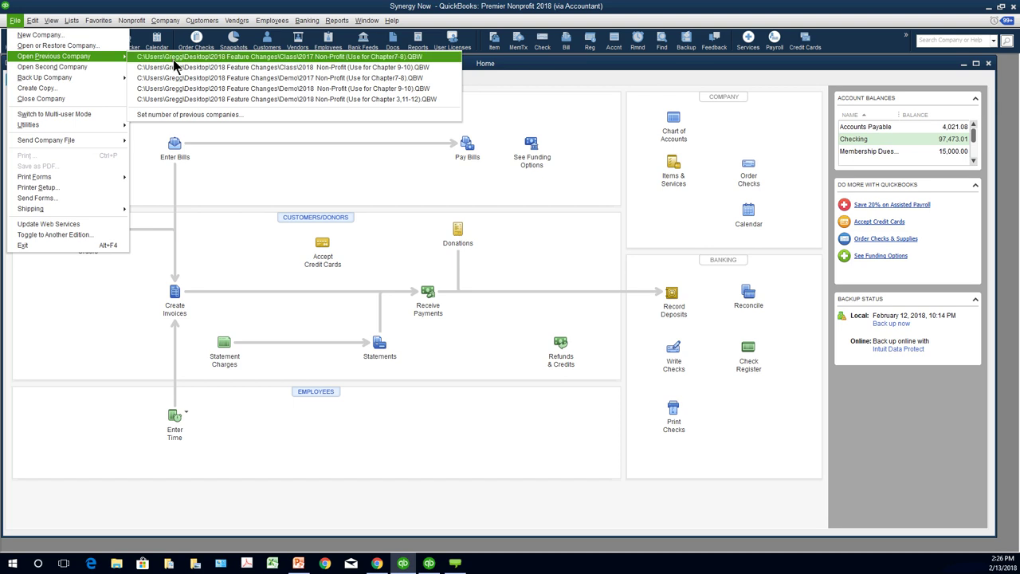
left_click(191, 107)
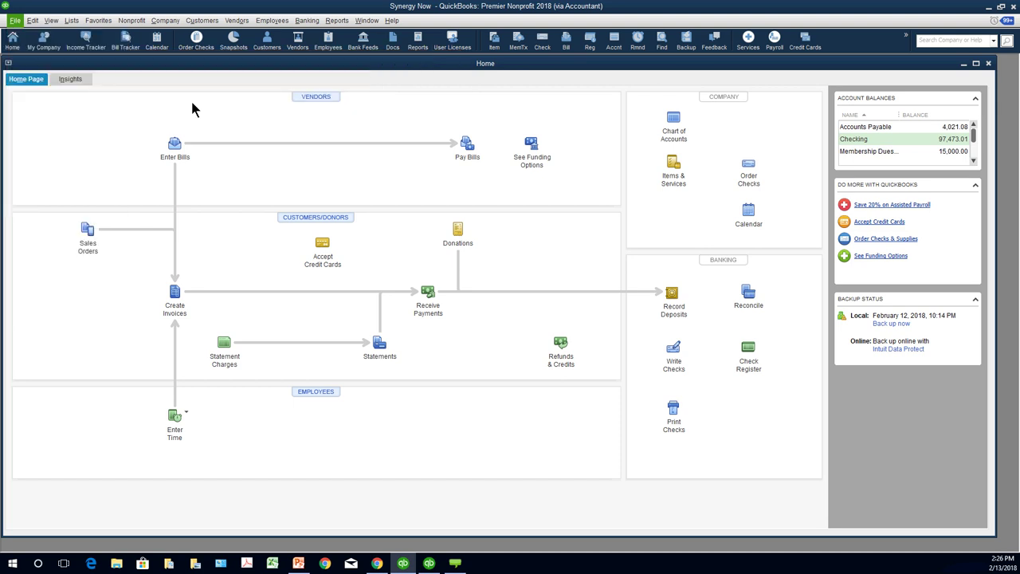
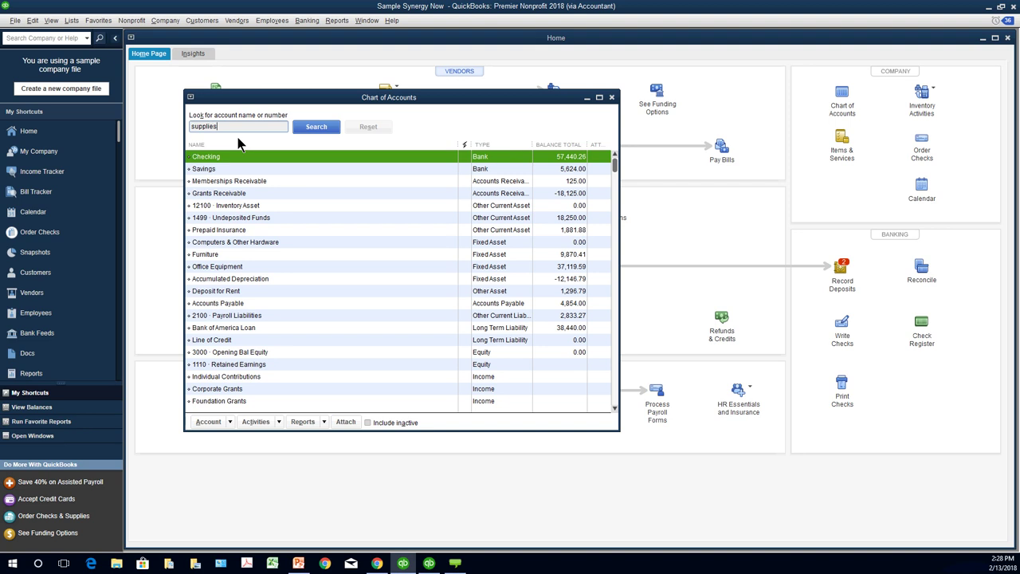
Step: Search the Chart of Accounts for 6550, then reset the search to show all accounts
left_click(294, 127)
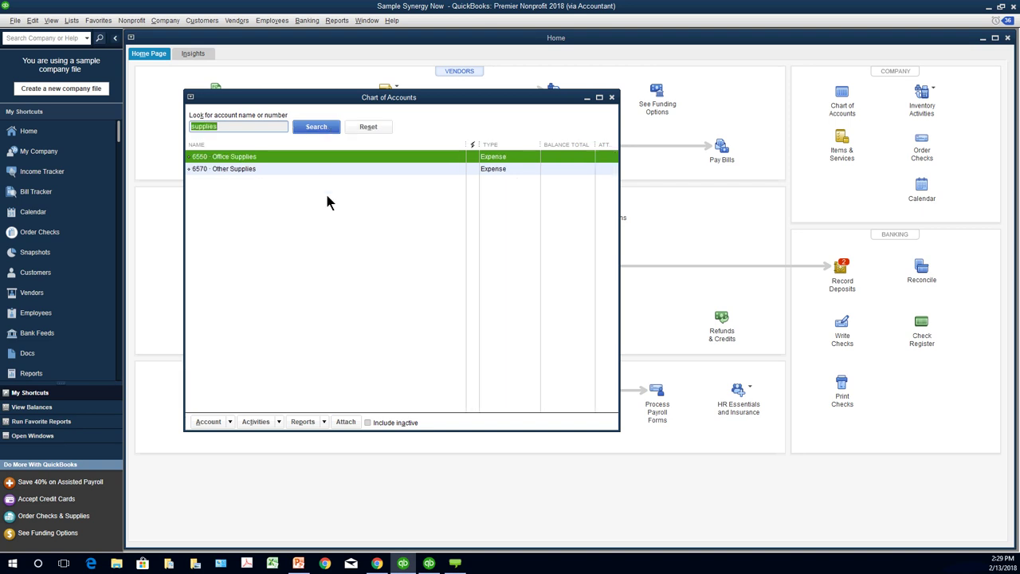
left_click(370, 128)
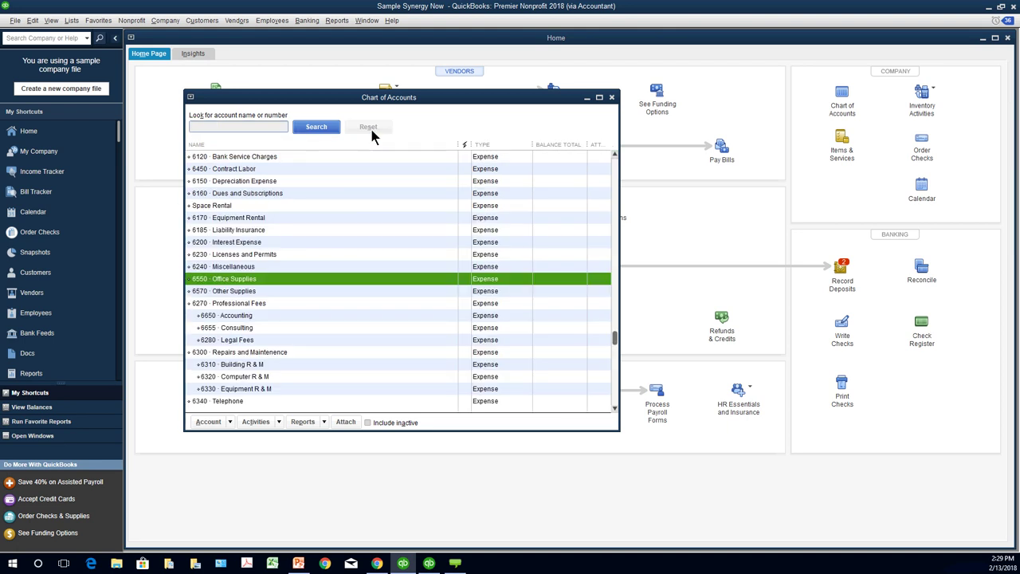
type("6550")
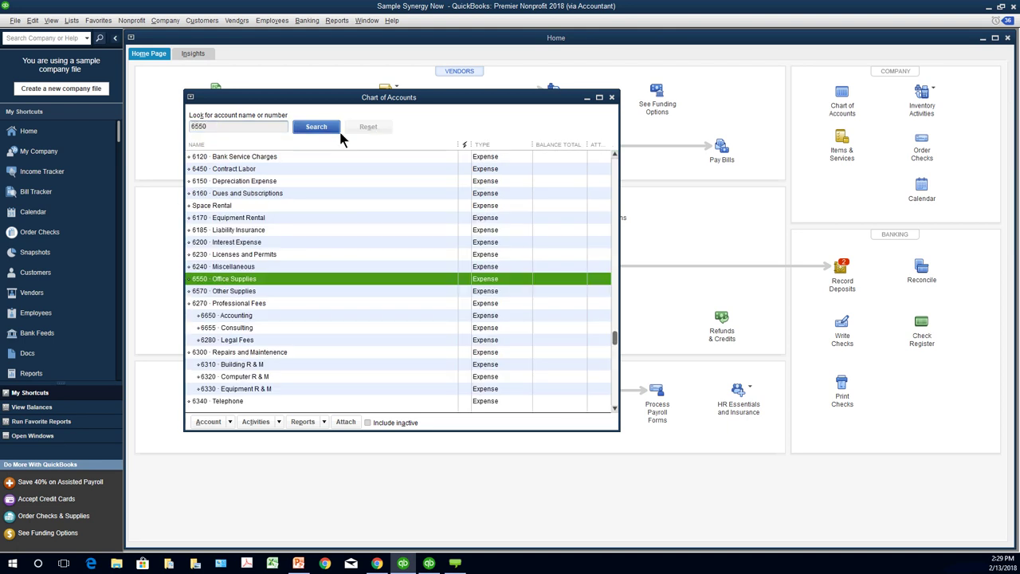
left_click(320, 128)
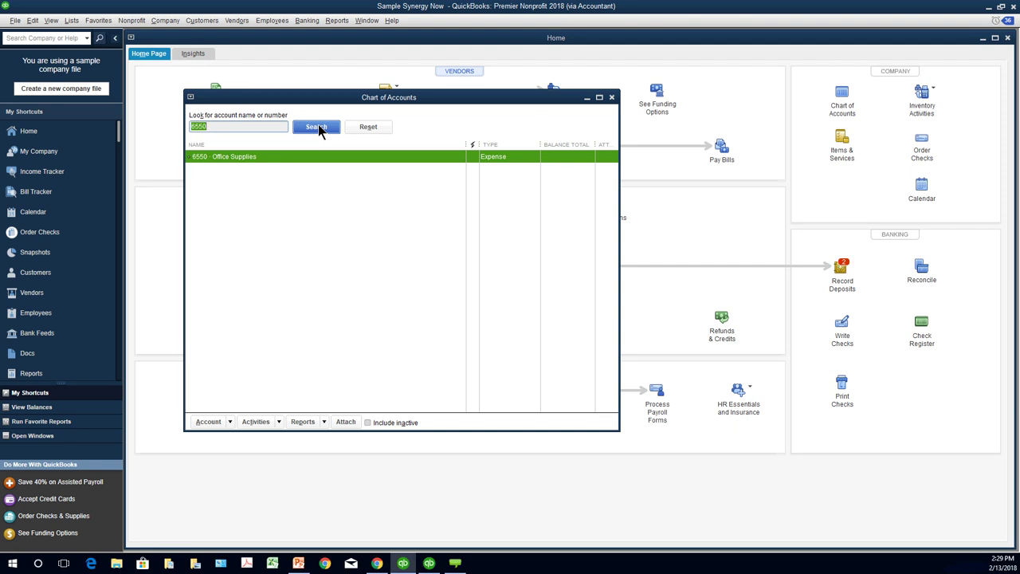
left_click(368, 129)
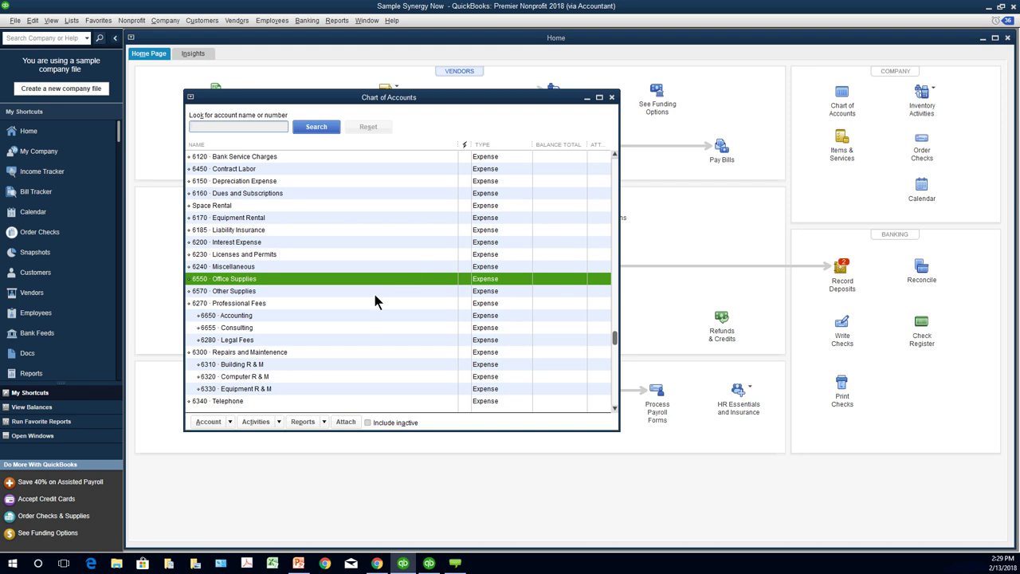
Step: Select between the 6550 Office Supplies and 6570 Other Supplies rows to compare them
left_click(253, 292)
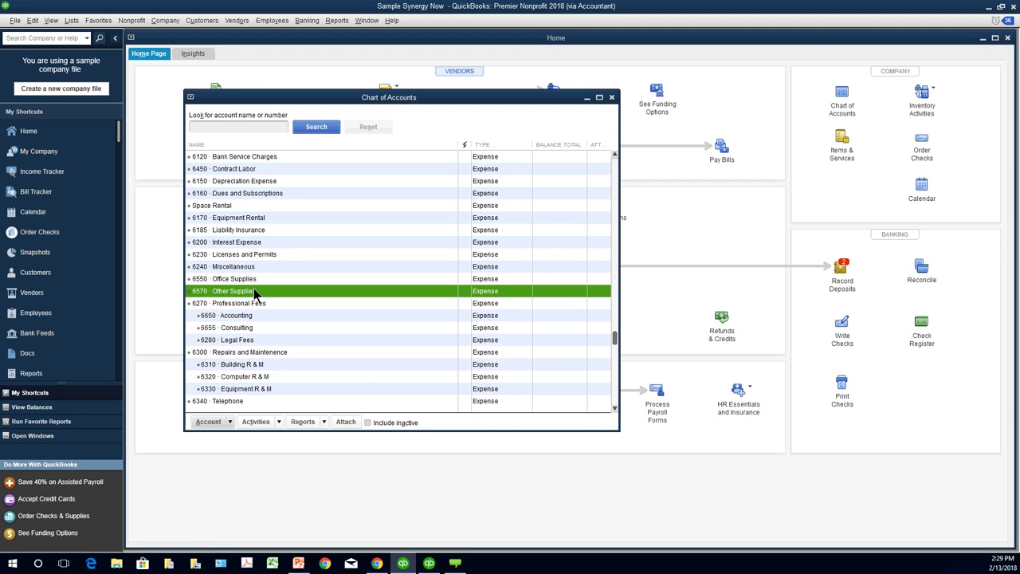
left_click(259, 279)
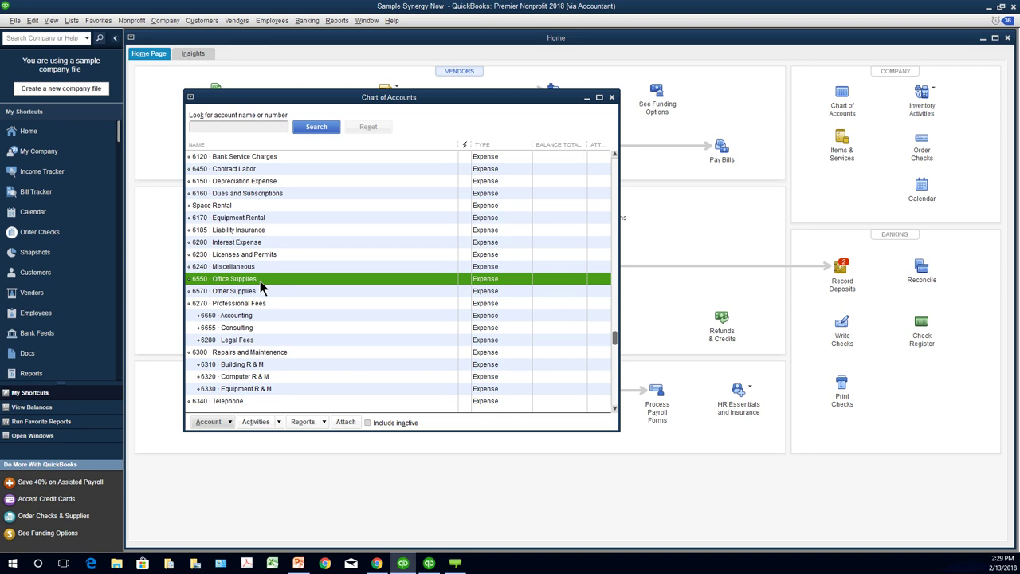
left_click(262, 291)
key("Up")
key("Down")
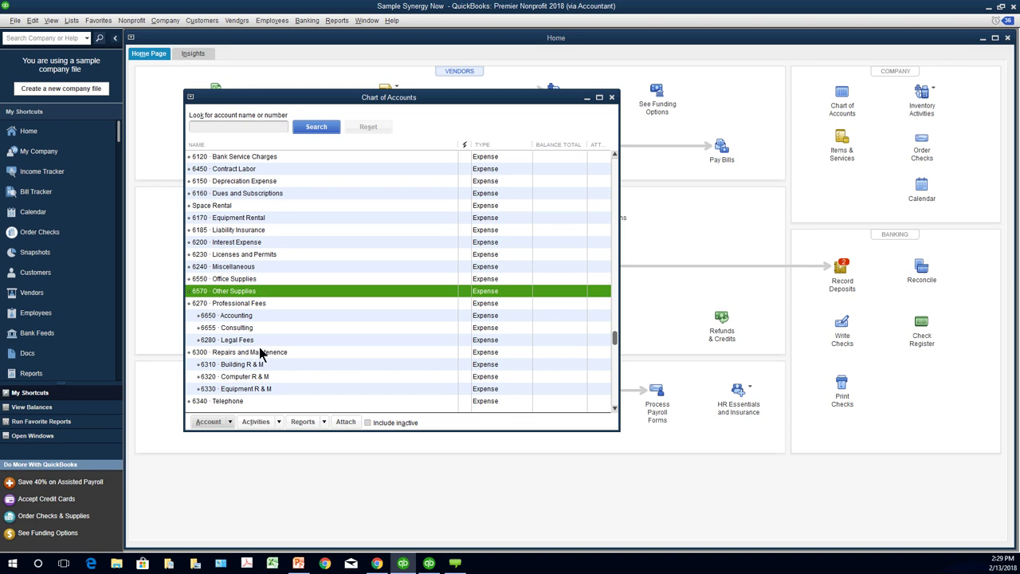
left_click(251, 280)
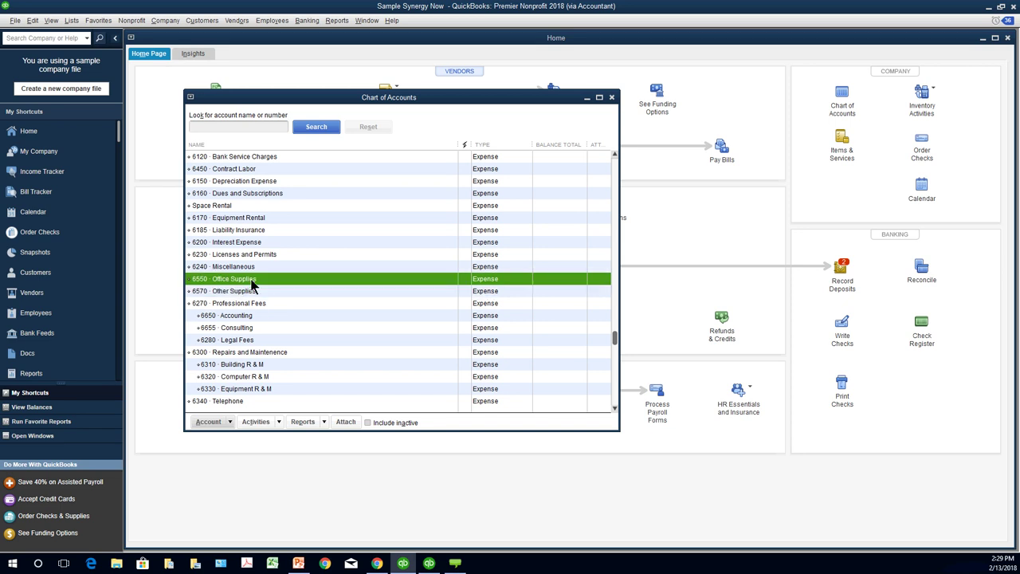
left_click(251, 292)
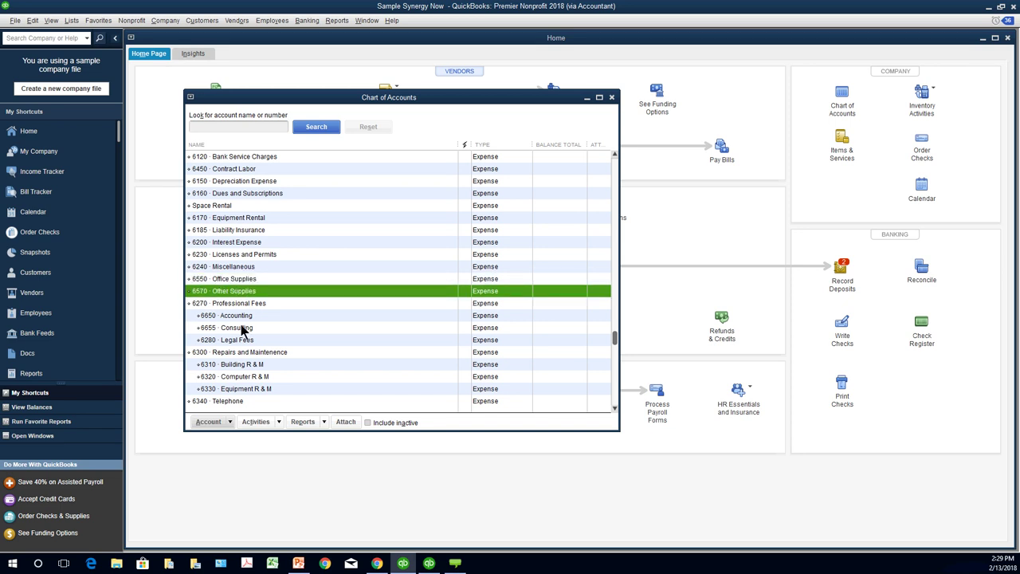
Step: Edit account 6570 Other Supplies, rename it to Office Supplies, and save it
left_click(231, 422)
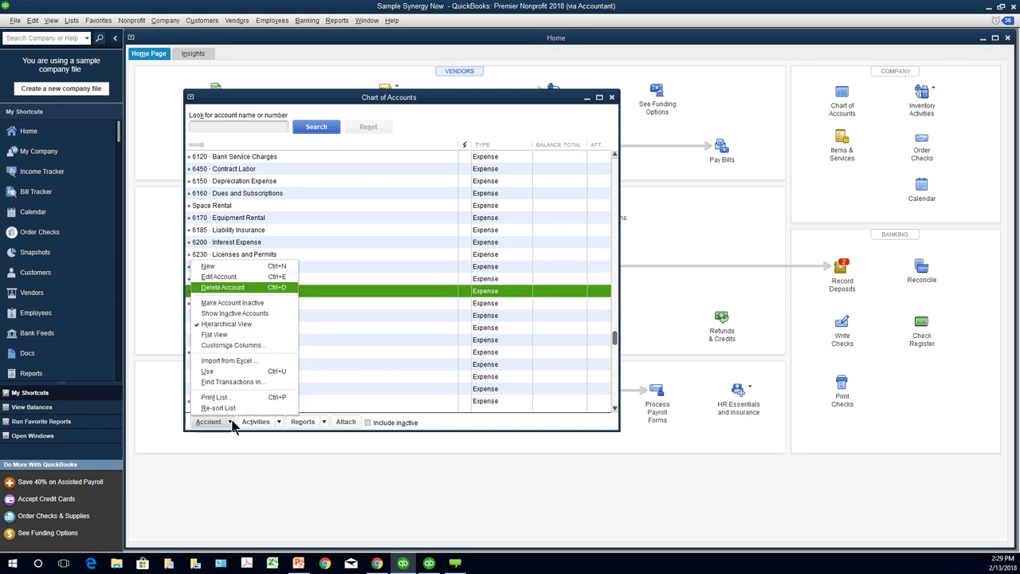
left_click(231, 279)
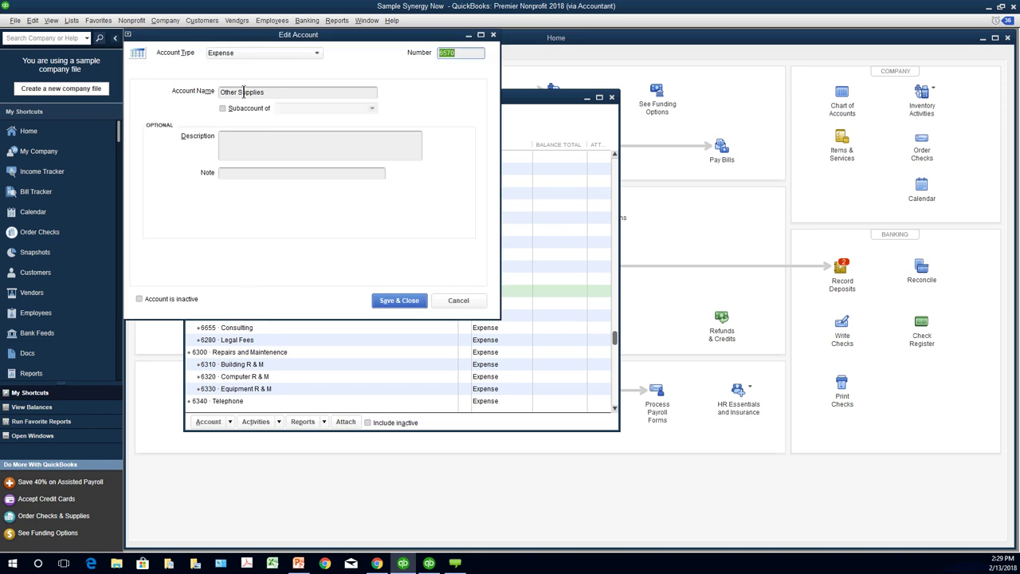
left_click_drag(244, 91, 220, 93)
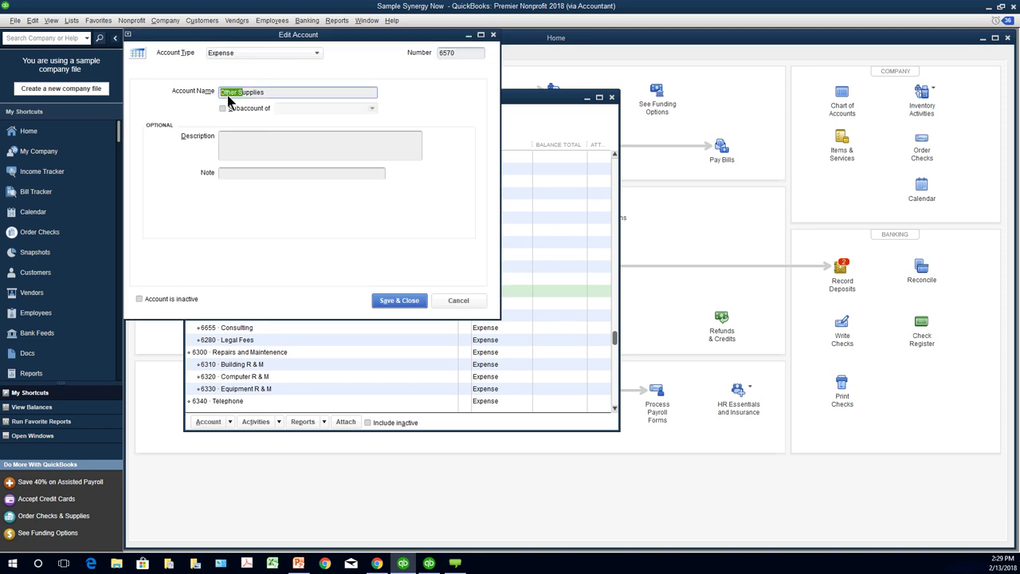
type("S")
type("fice ")
type("S")
left_click_drag(403, 38, 601, 46)
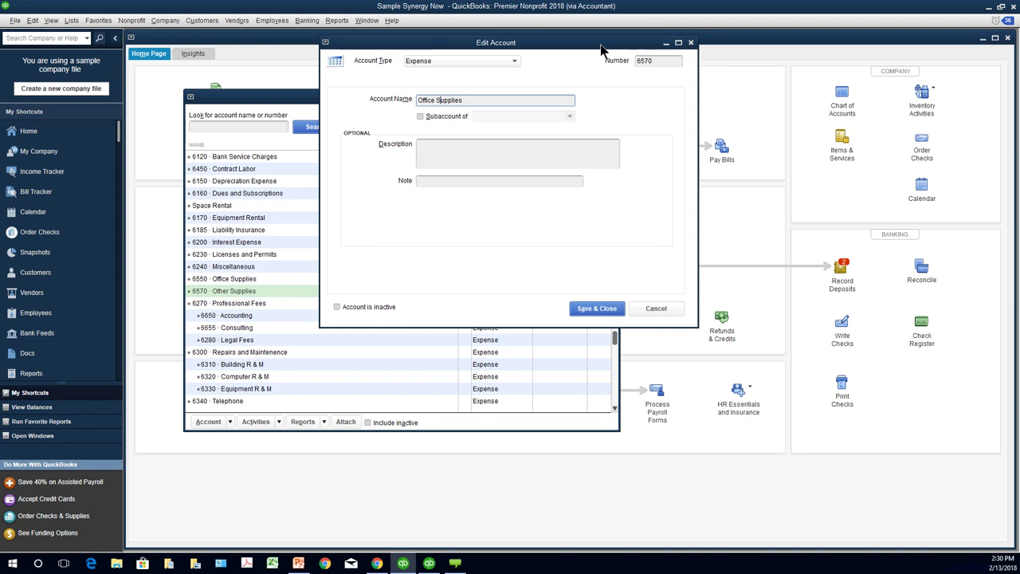
left_click(594, 310)
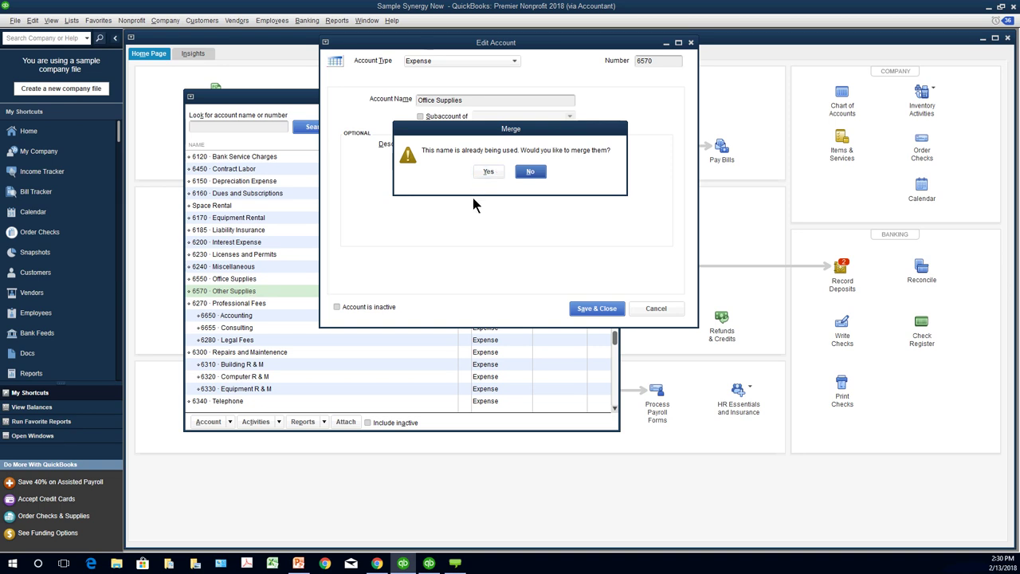
Step: Accept merging 6570 into the existing 6550 Office Supplies account
key("Return")
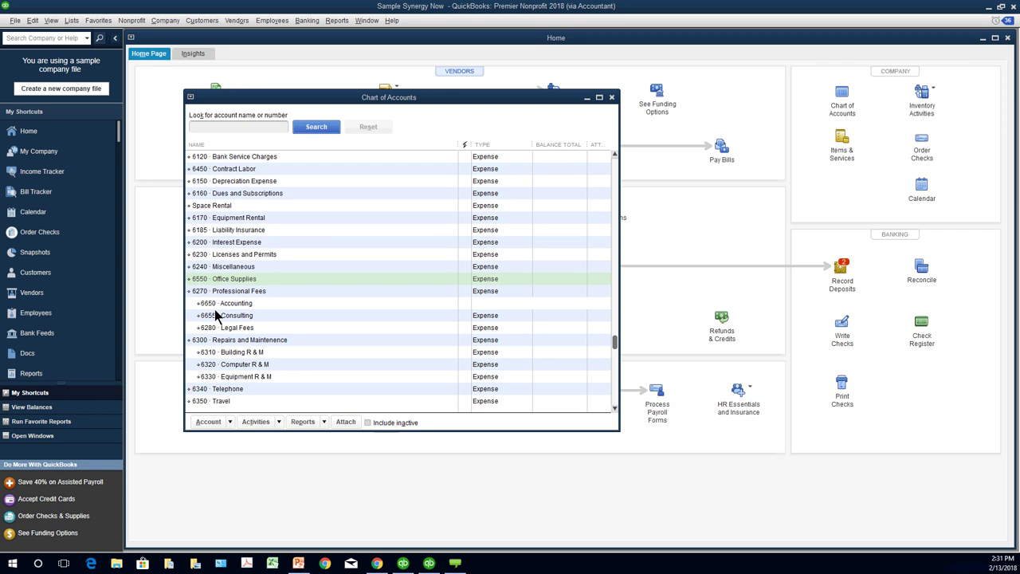
Step: Close the Chart of Accounts window
left_click(612, 98)
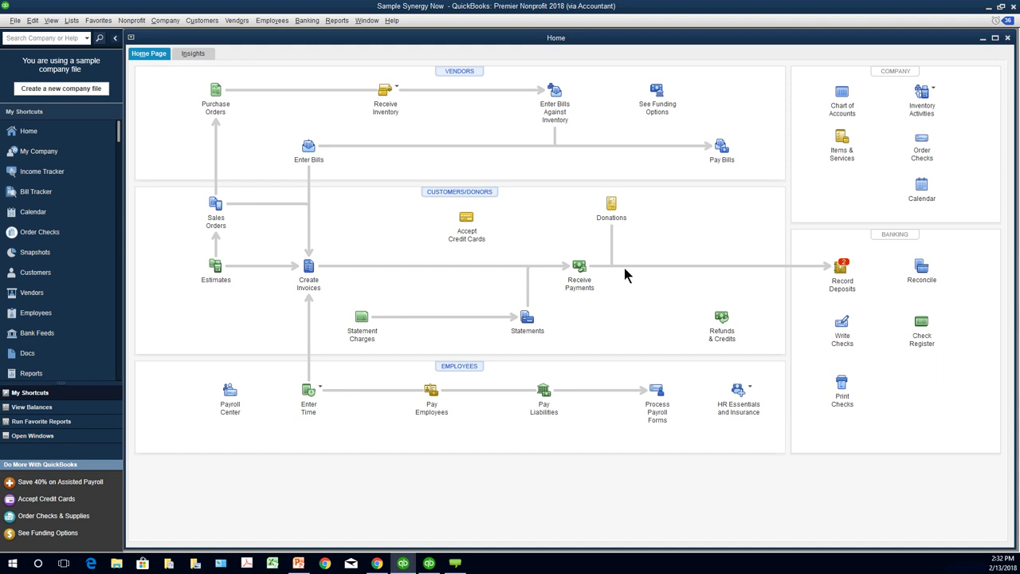
Step: Open Create Invoices, step back to Membership Dues invoice 18, and widen the form
left_click(319, 276)
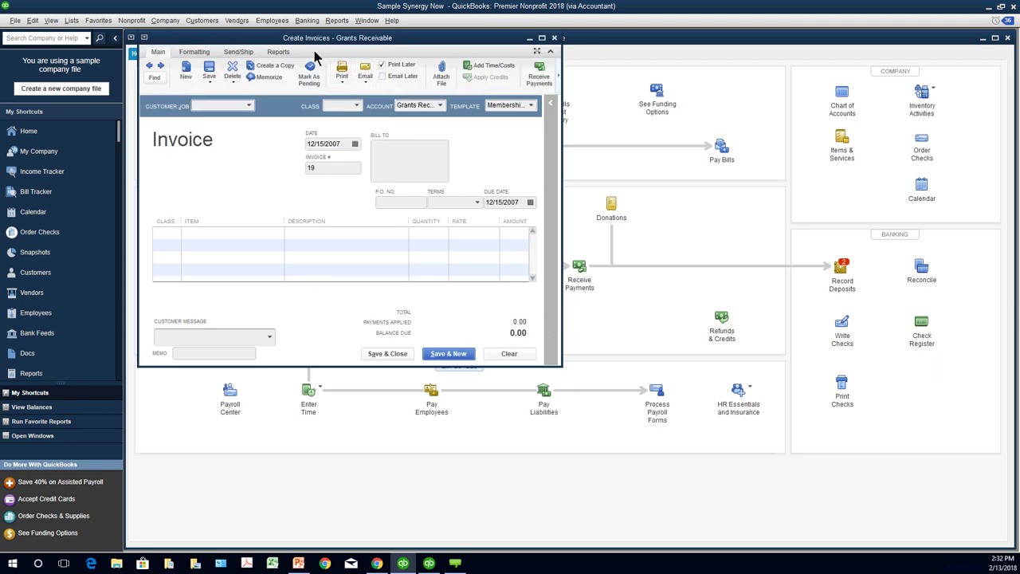
left_click_drag(407, 43, 555, 60)
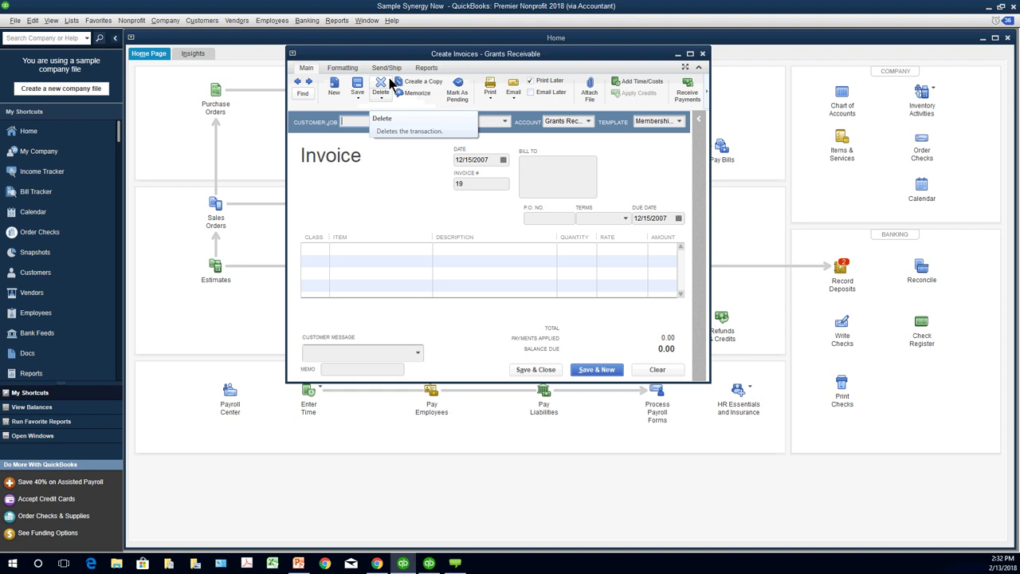
left_click(301, 86)
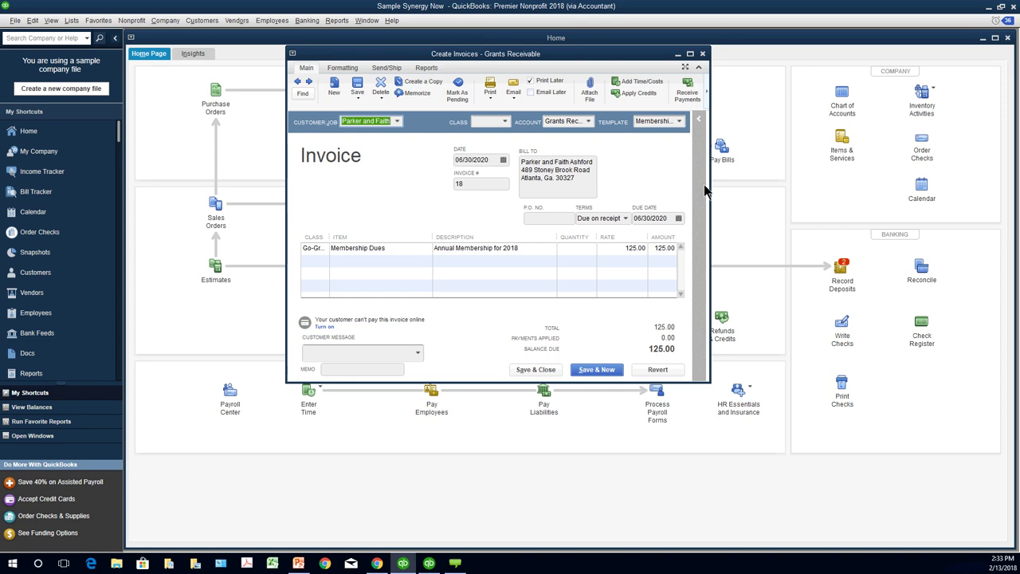
left_click_drag(710, 185, 905, 215)
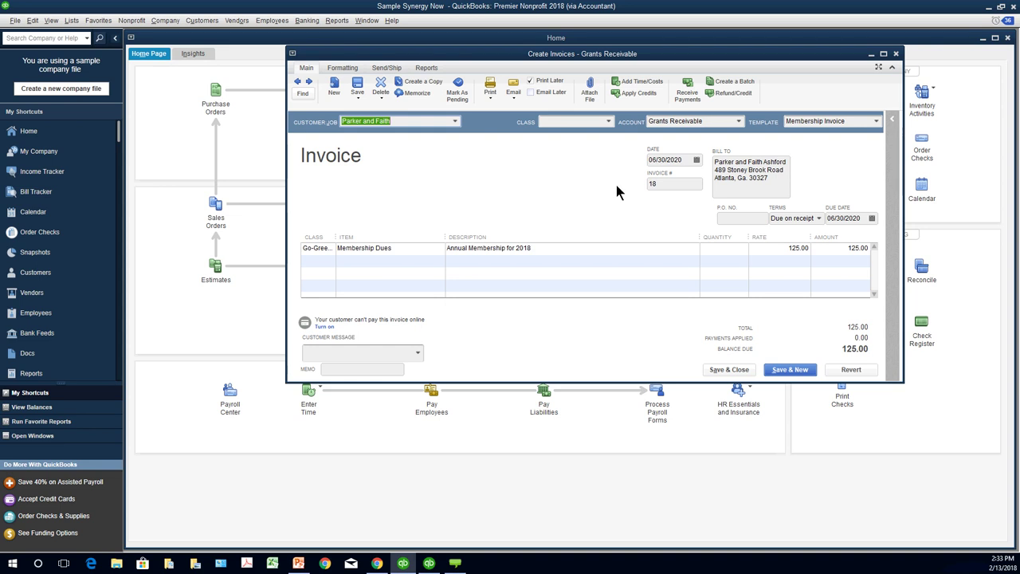
Step: Change invoice 18's date to 06/30/2015
left_click(660, 164)
left_click(682, 159)
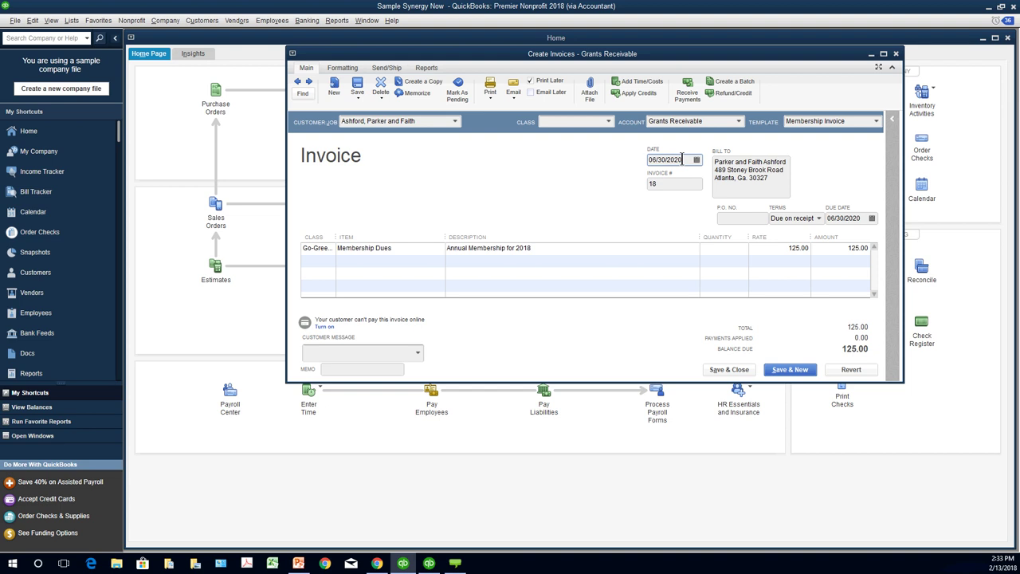
left_click_drag(682, 160, 673, 158)
type("19")
type("5")
key("Tab")
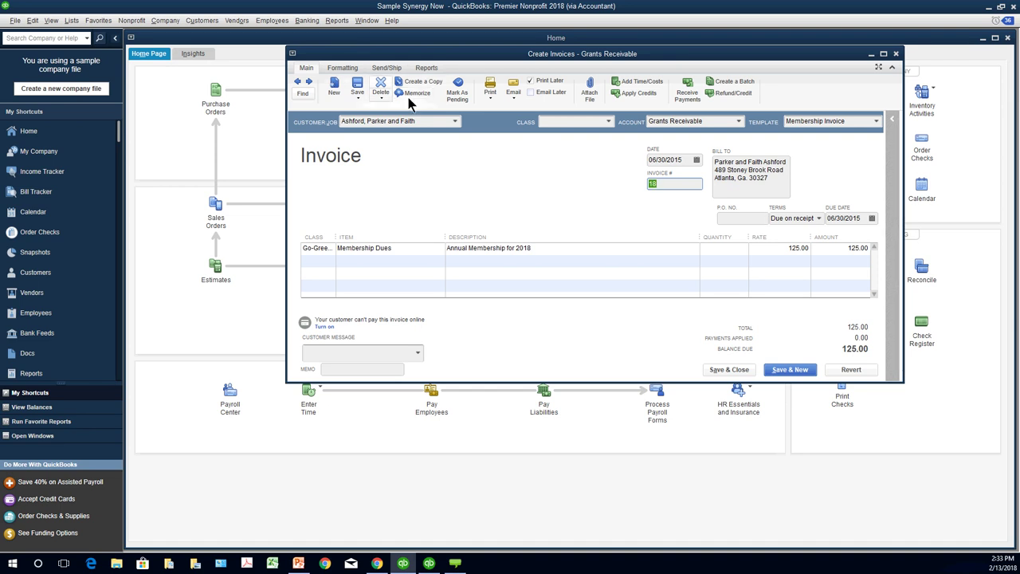
Step: Save invoice 18, confirming the changes and past-date warning, and bring up its print preview
left_click(358, 88)
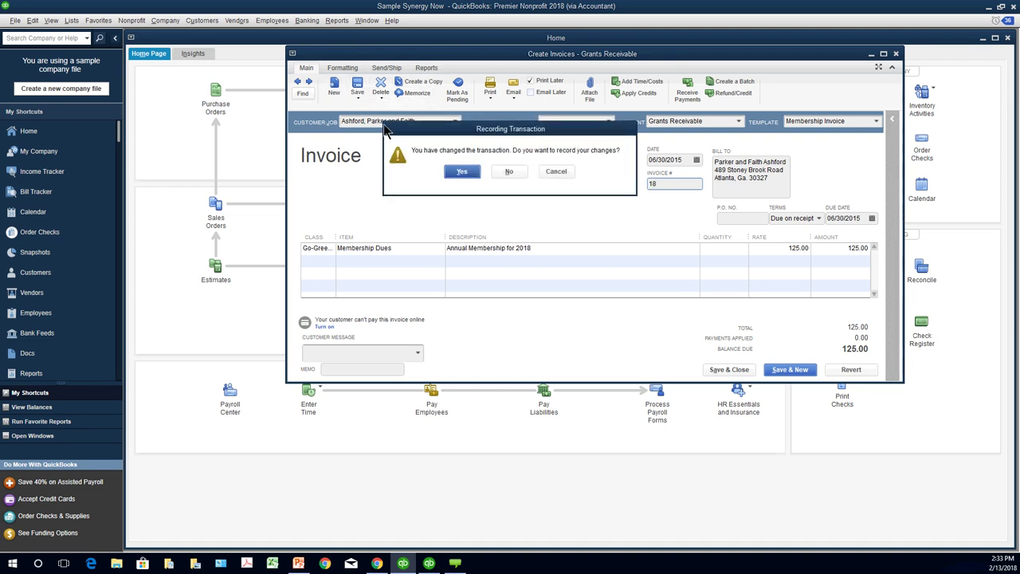
key("Return")
left_click(487, 200)
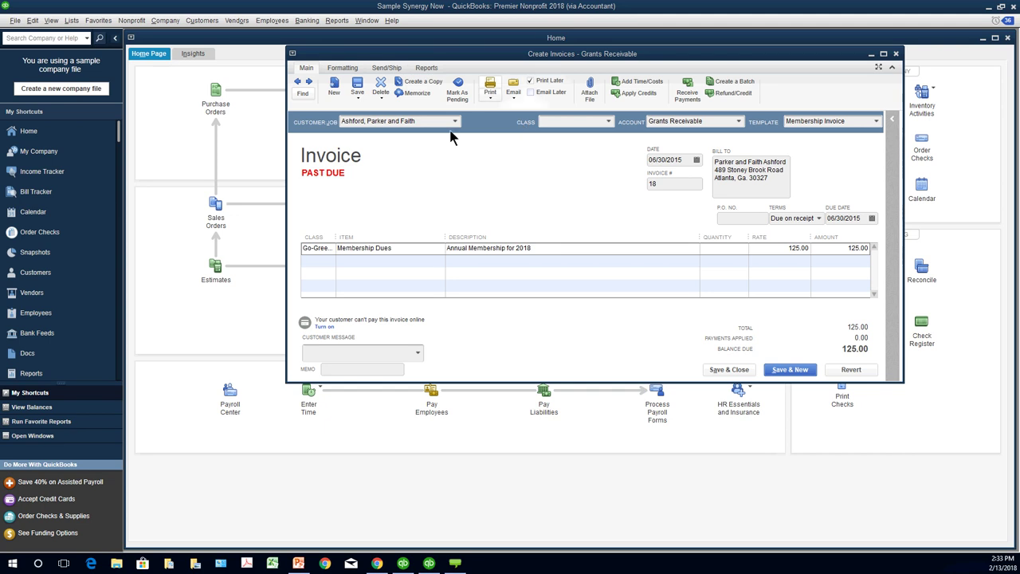
left_click(492, 99)
left_click(491, 115)
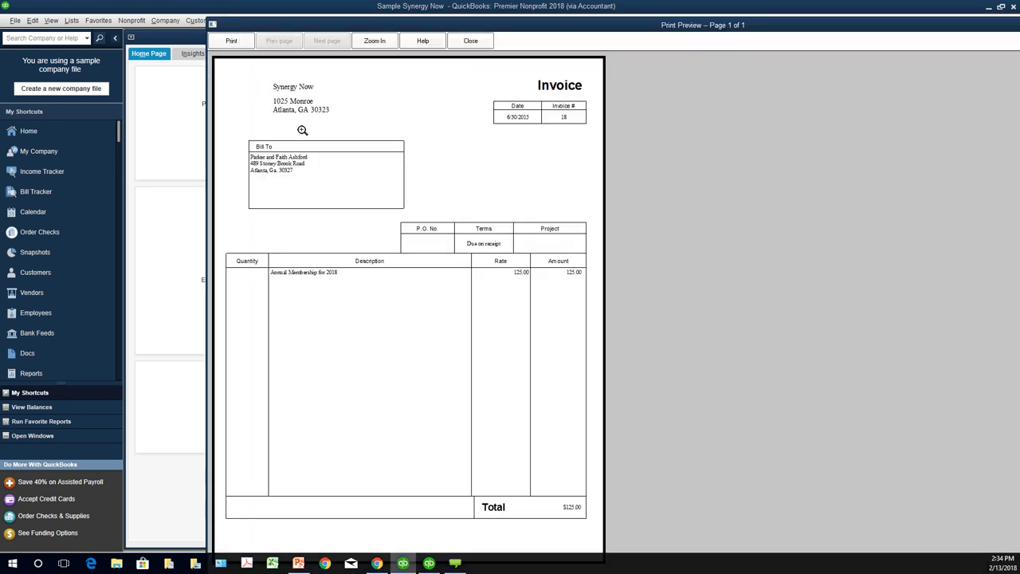
left_click(470, 41)
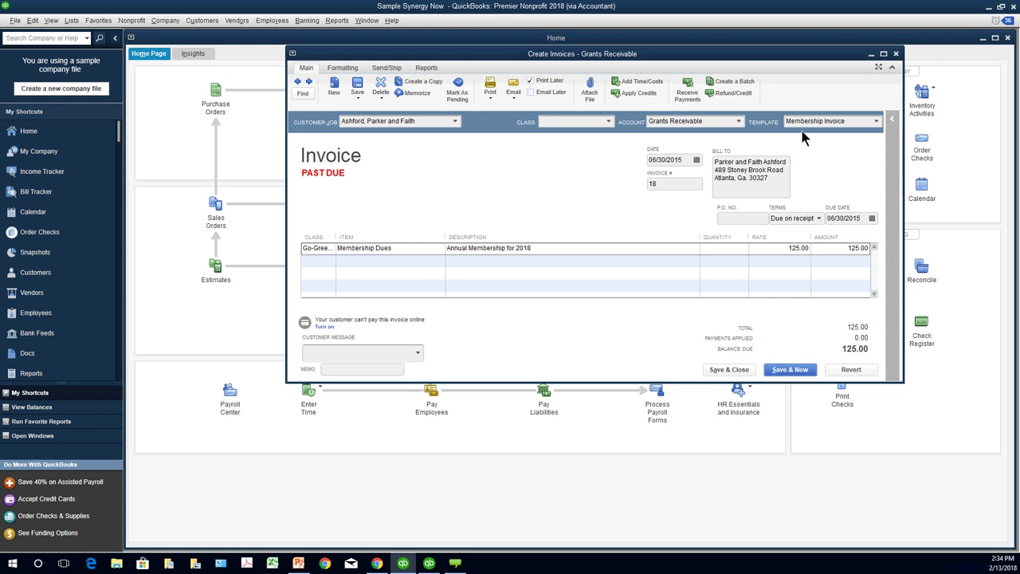
left_click(876, 122)
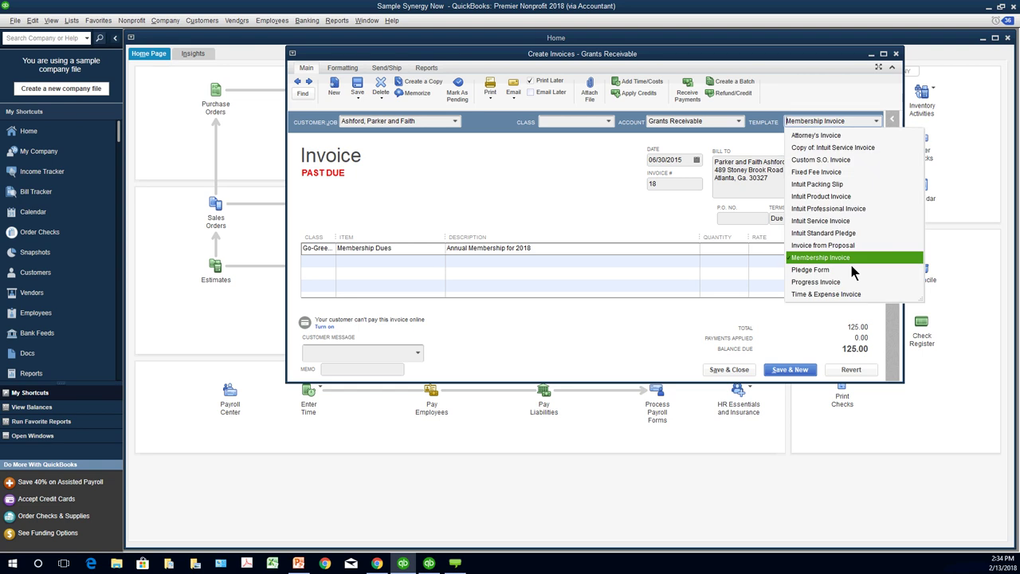
left_click(859, 209)
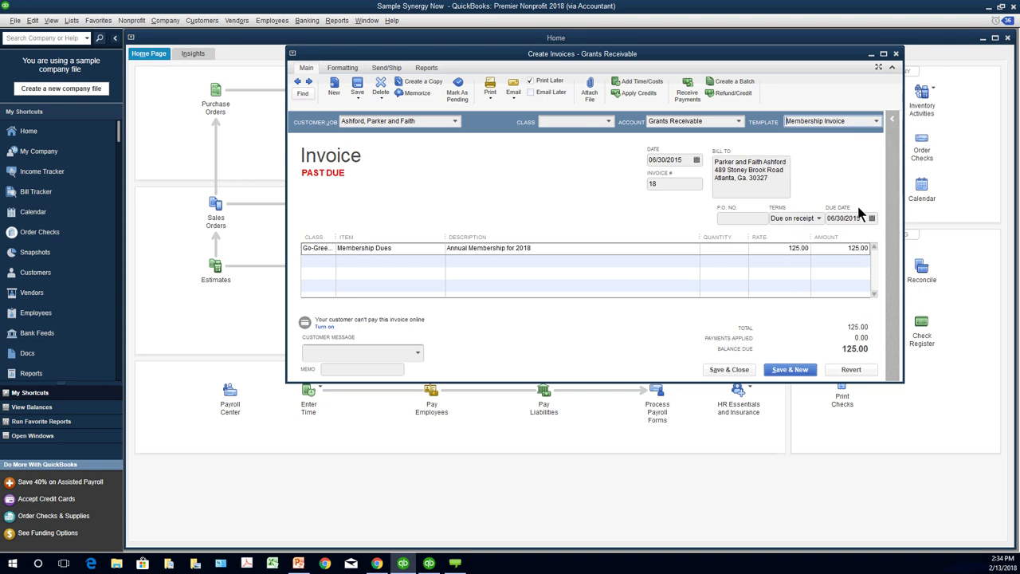
left_click(881, 119)
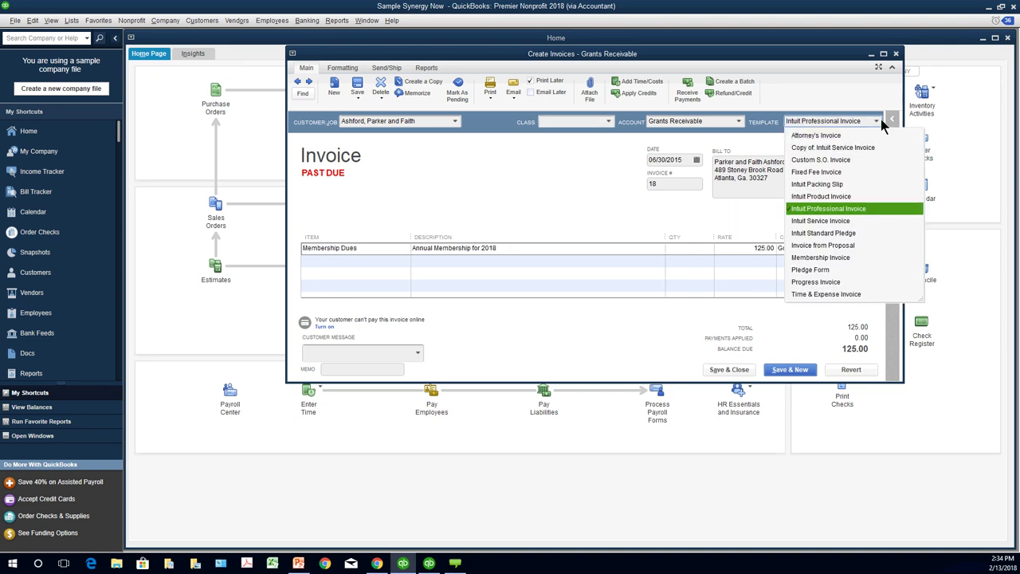
left_click(821, 270)
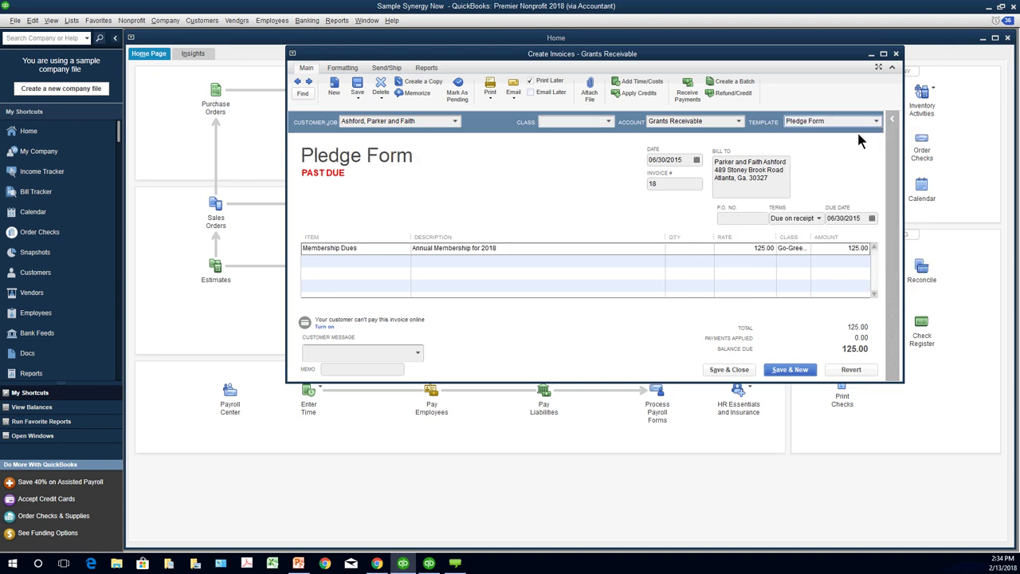
left_click(876, 121)
left_click(821, 269)
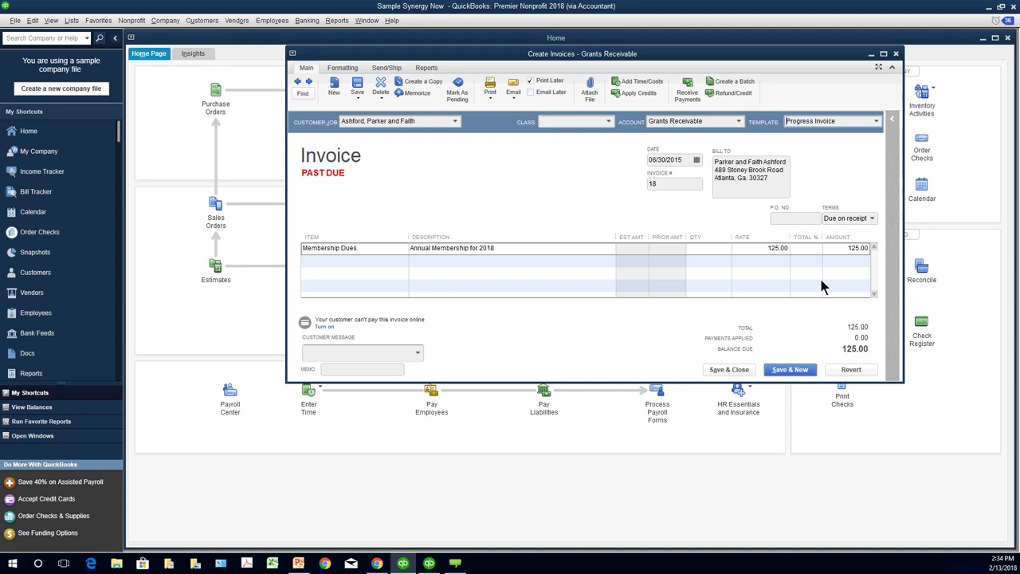
left_click(877, 125)
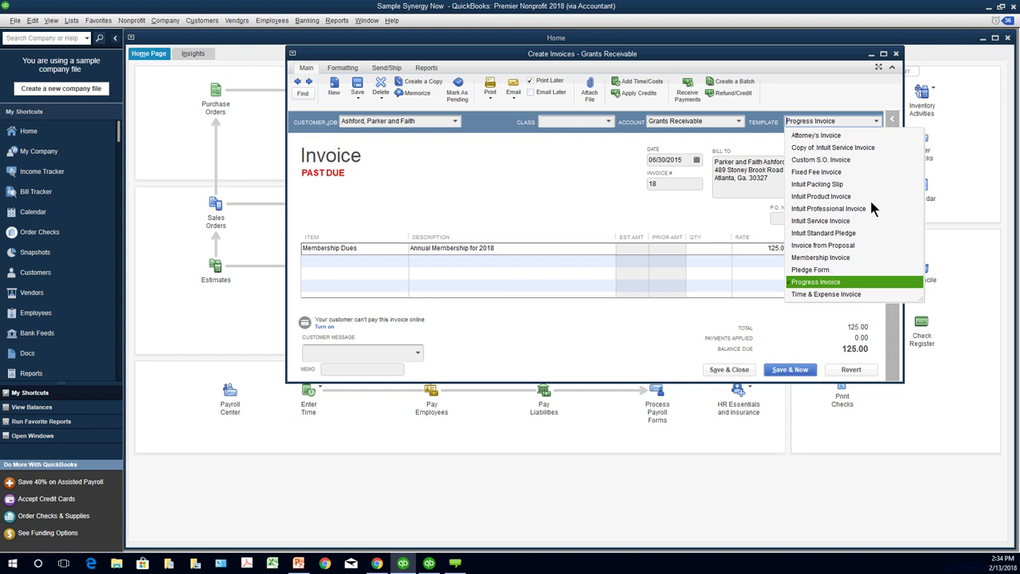
left_click(846, 260)
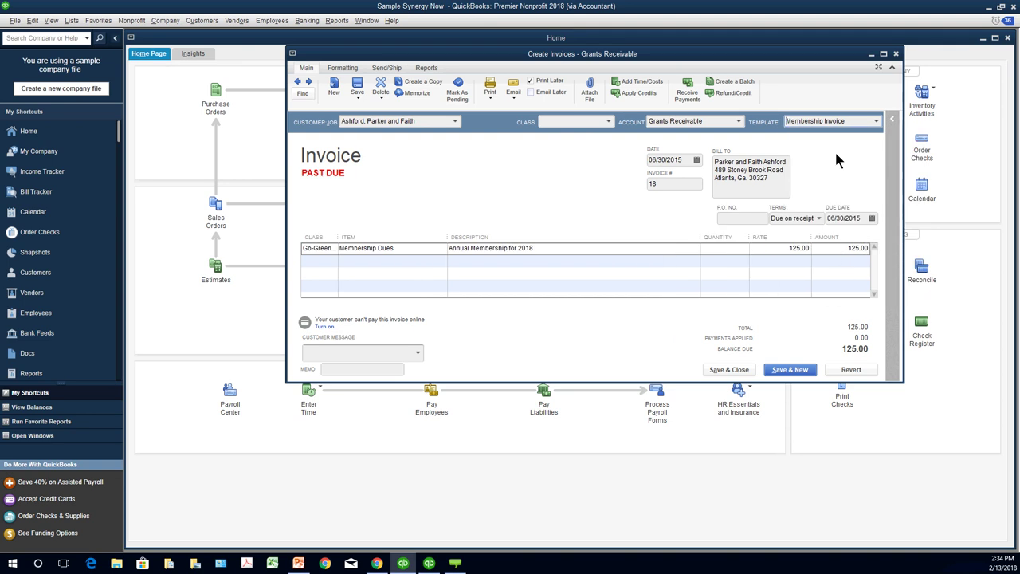
left_click(849, 121)
key("shift+Left")
key("shift+Left")
key("shift+Left")
key("shift+Left")
key("shift+Left")
key("shift+Left")
key("shift+Left")
key("shift+Left")
key("shift+Left")
key("shift+Left")
key("shift+Left")
key("shift+Left")
key("shift+Left")
key("shift+Left")
key("shift+Left")
left_click_drag(849, 121, 774, 122)
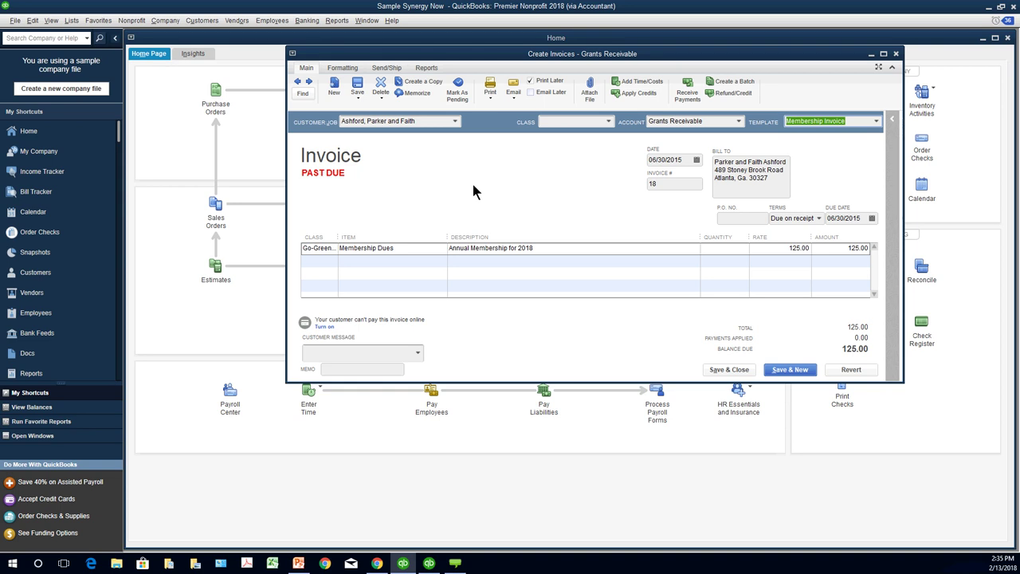
Step: From Lists > Templates, open the Membership Invoice template for editing
left_click(71, 21)
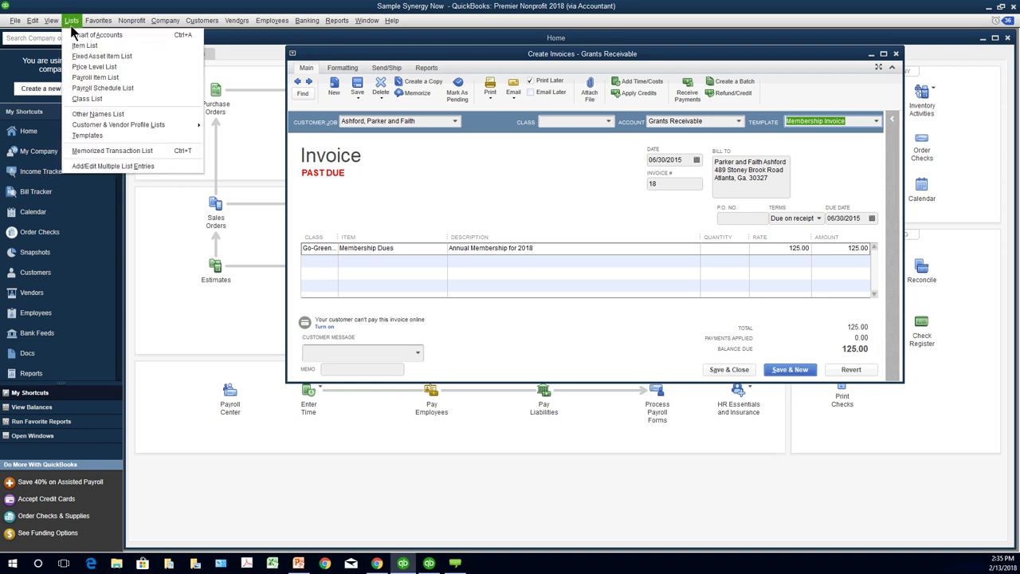
left_click(88, 136)
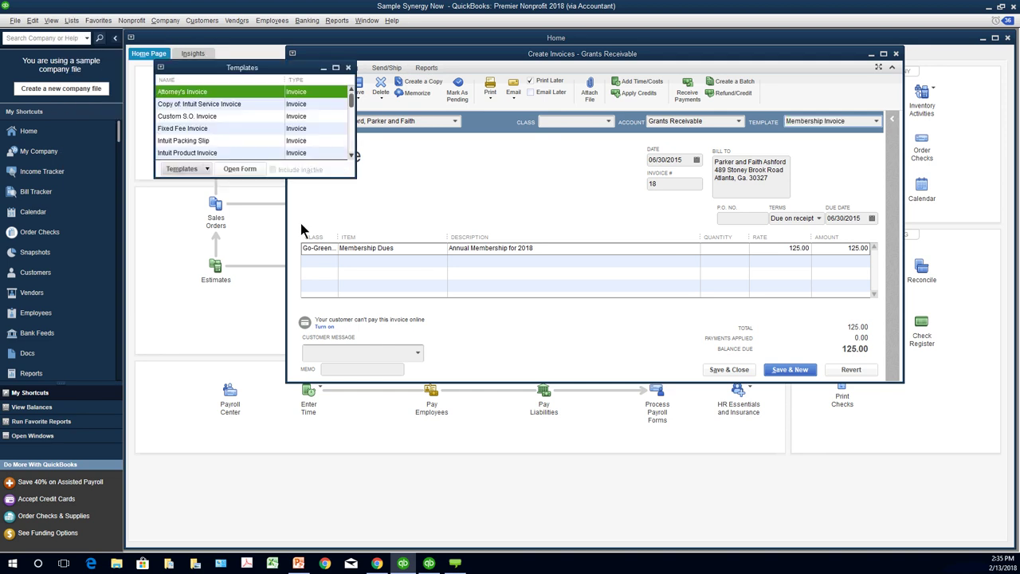
left_click_drag(353, 174, 457, 376)
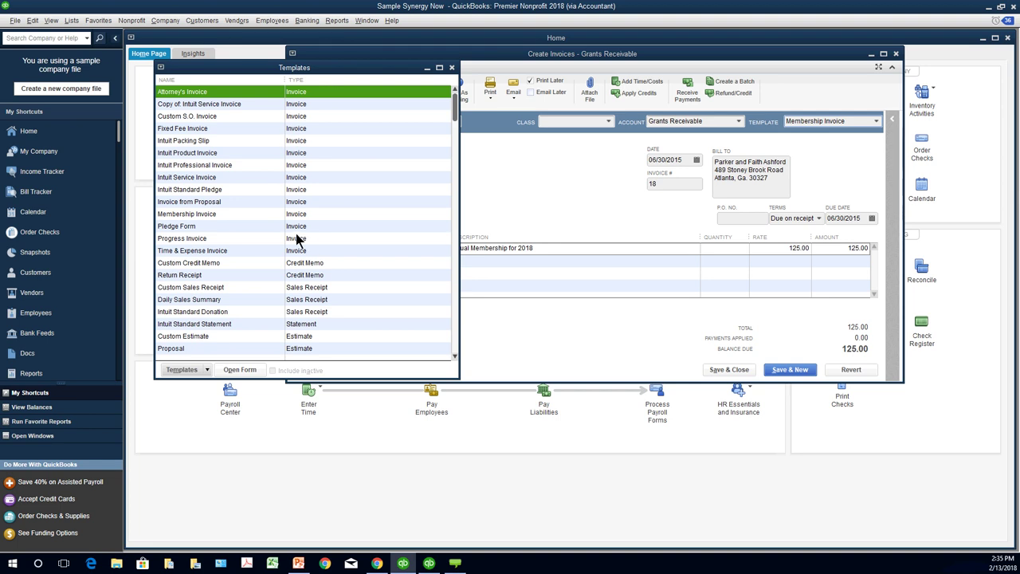
left_click(230, 216)
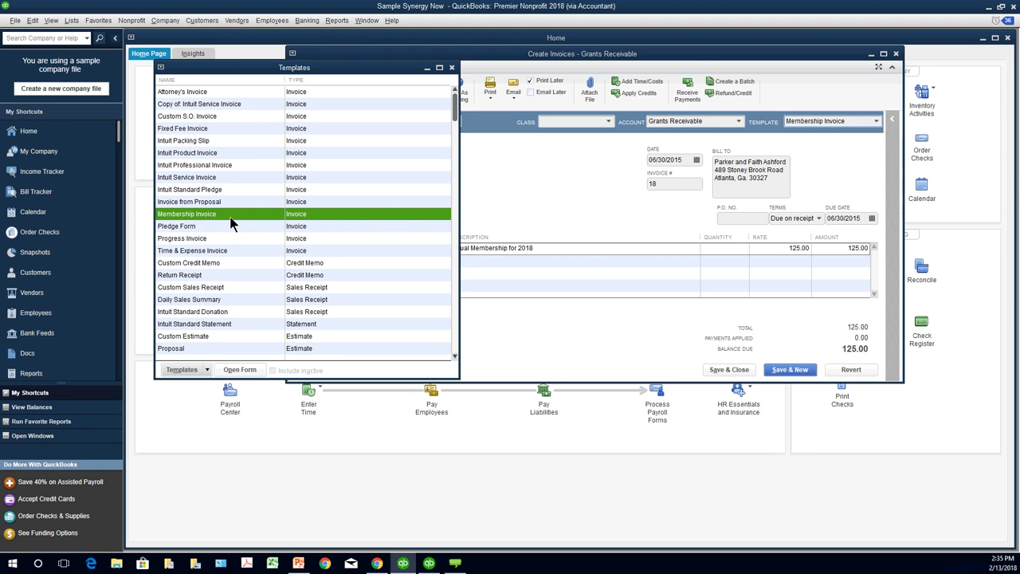
left_click(205, 367)
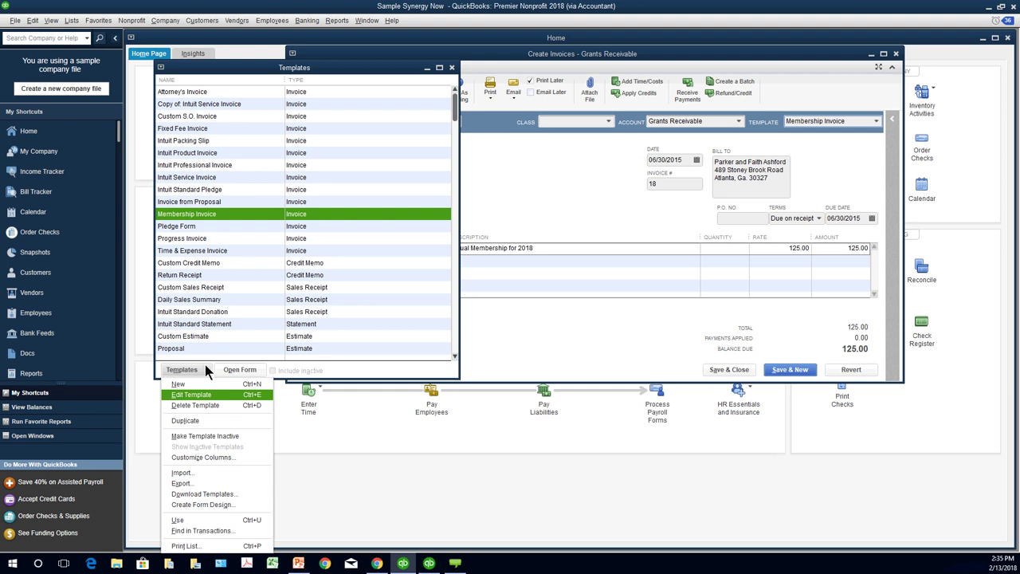
left_click(198, 391)
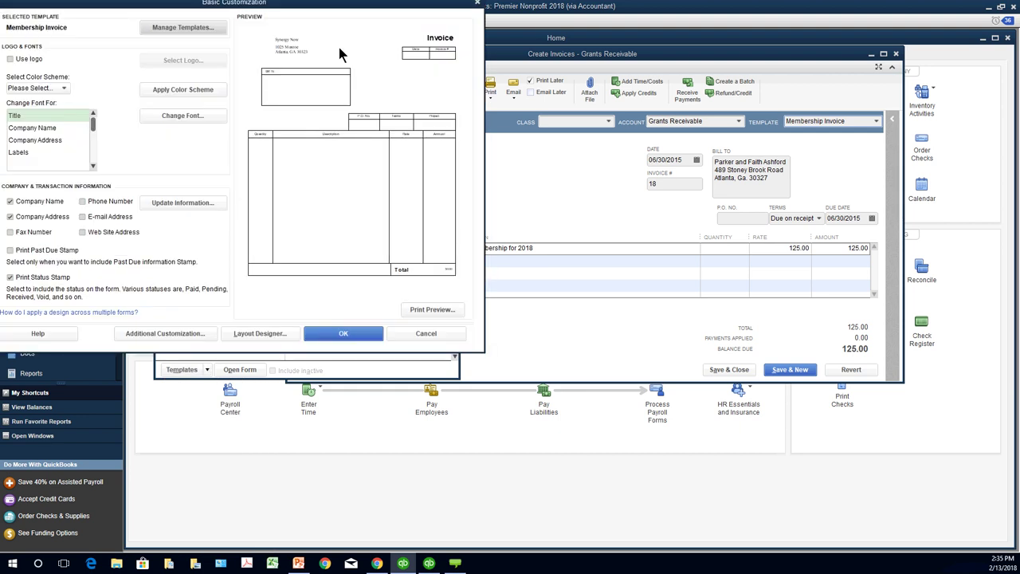
Step: Enable Print Past Due Stamp on the Membership Invoice template and save the customization
left_click_drag(100, 3, 327, 9)
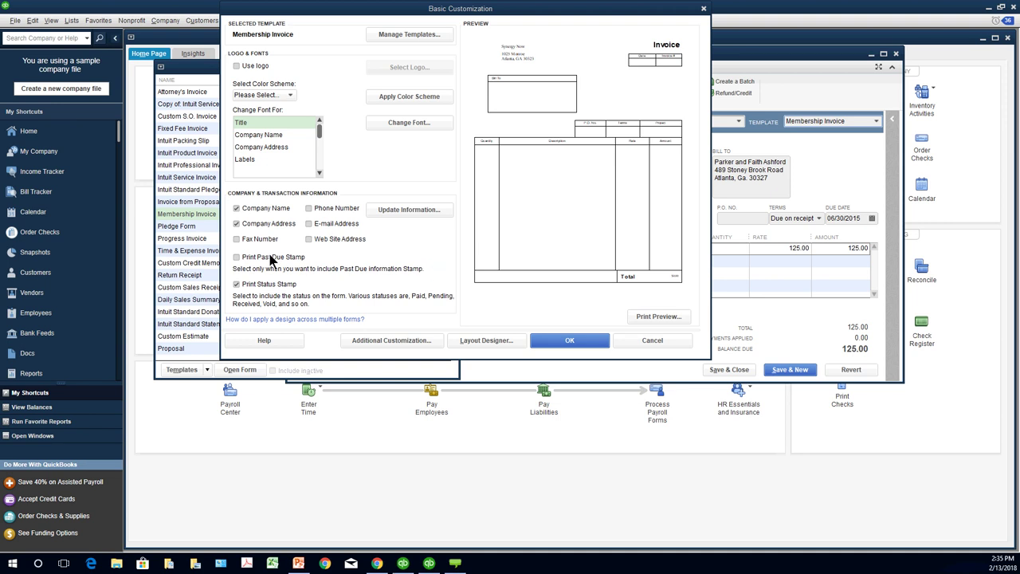
left_click(237, 258)
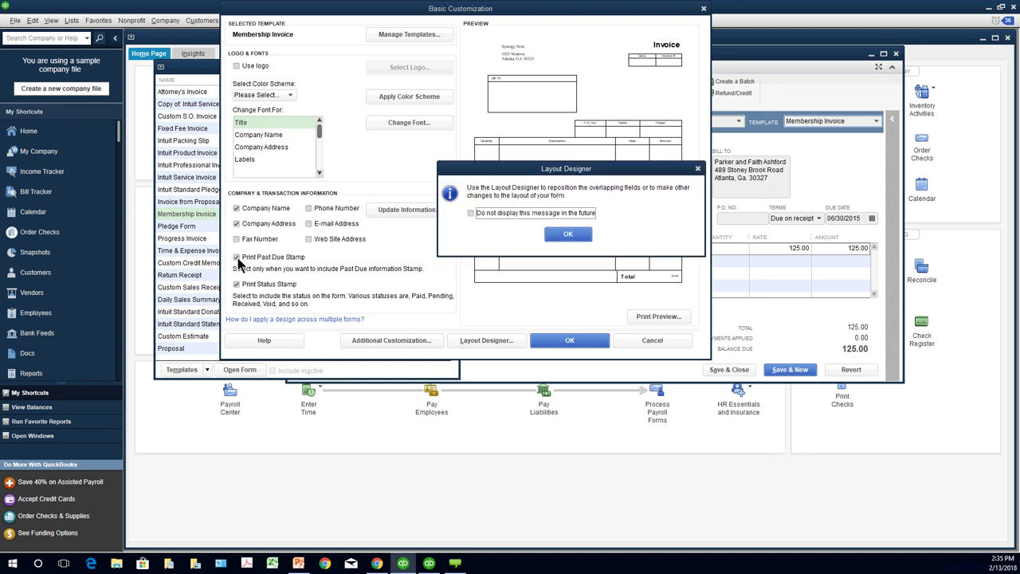
left_click(567, 234)
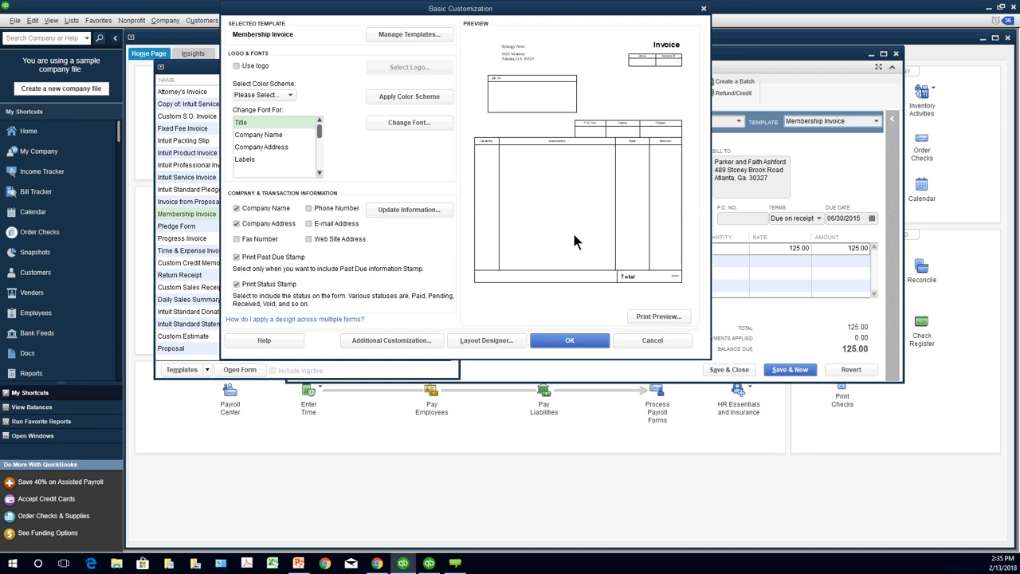
left_click(570, 339)
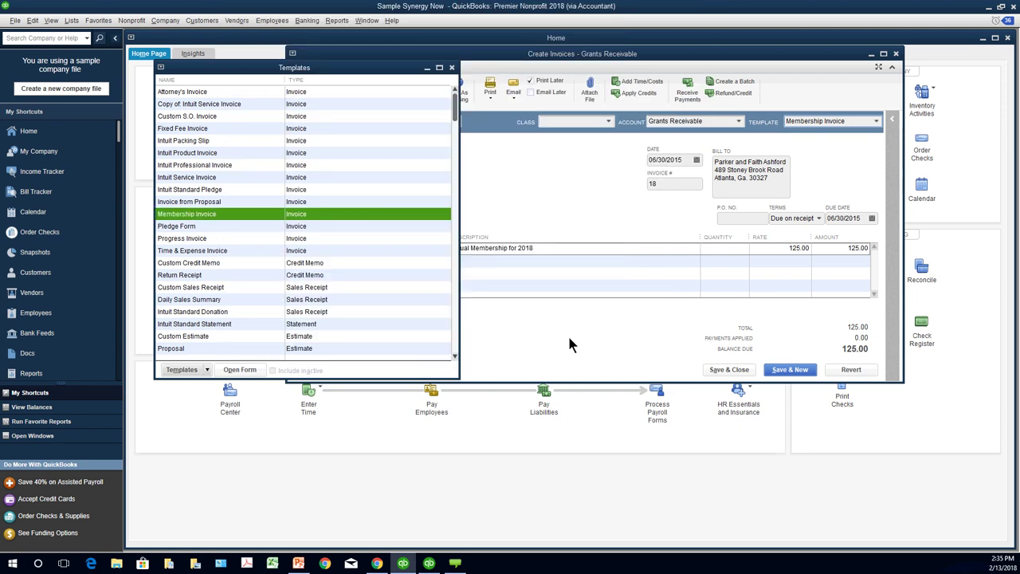
left_click(571, 336)
left_click(492, 98)
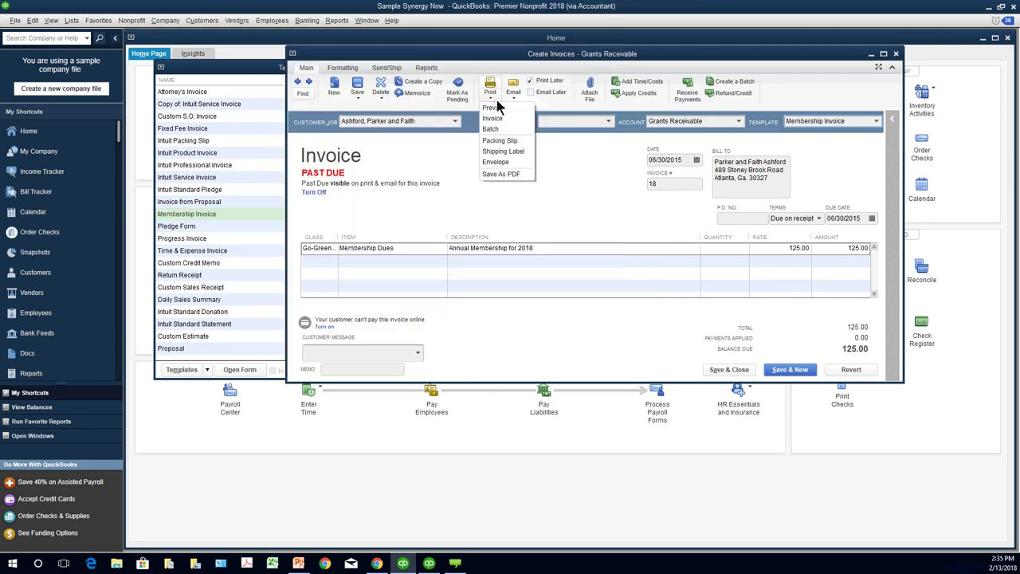
left_click(495, 108)
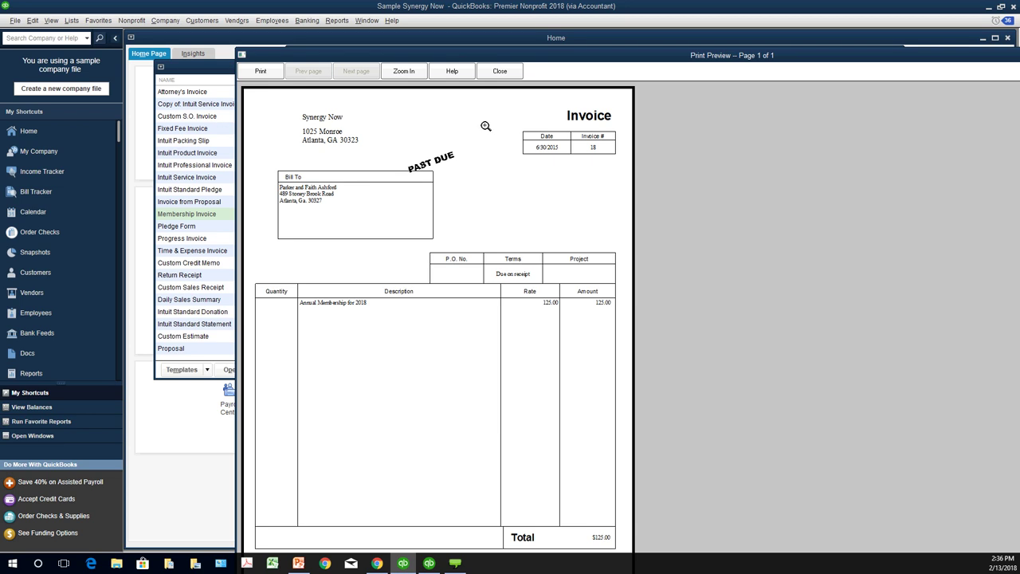
left_click(501, 74)
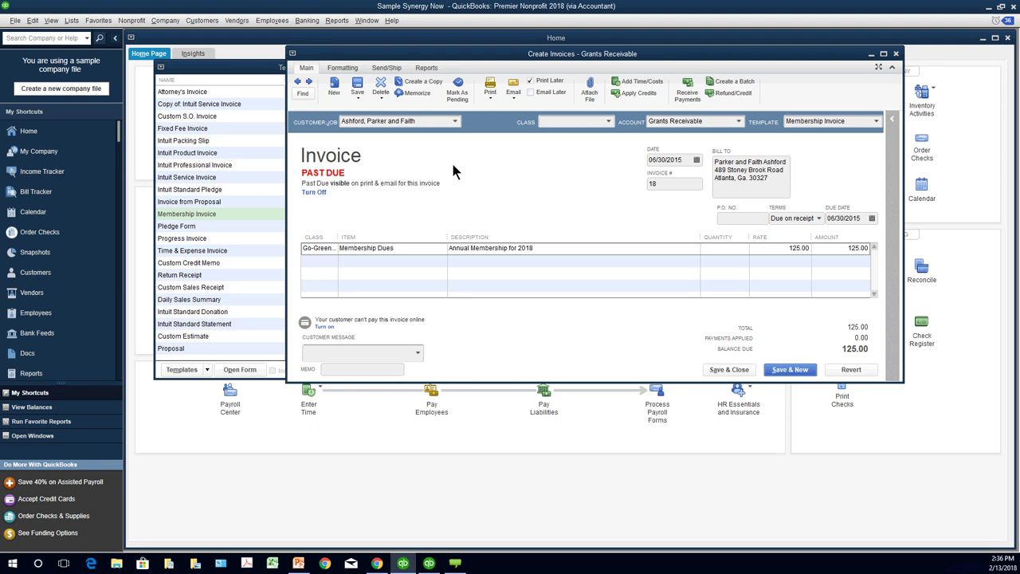
Step: Turn off invoice 18's PAST DUE stamp for print and e-mail copies
left_click(857, 220)
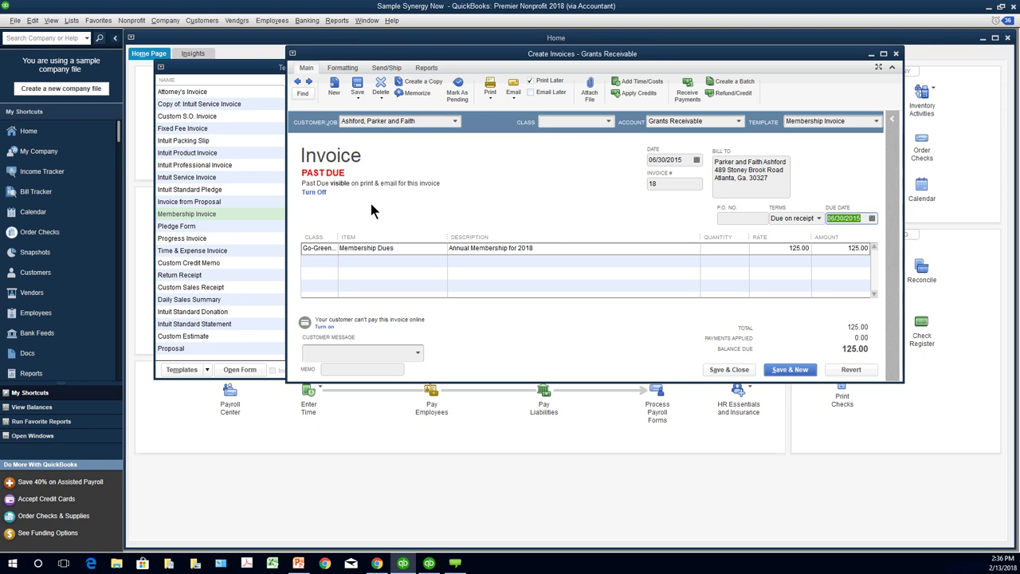
left_click(317, 193)
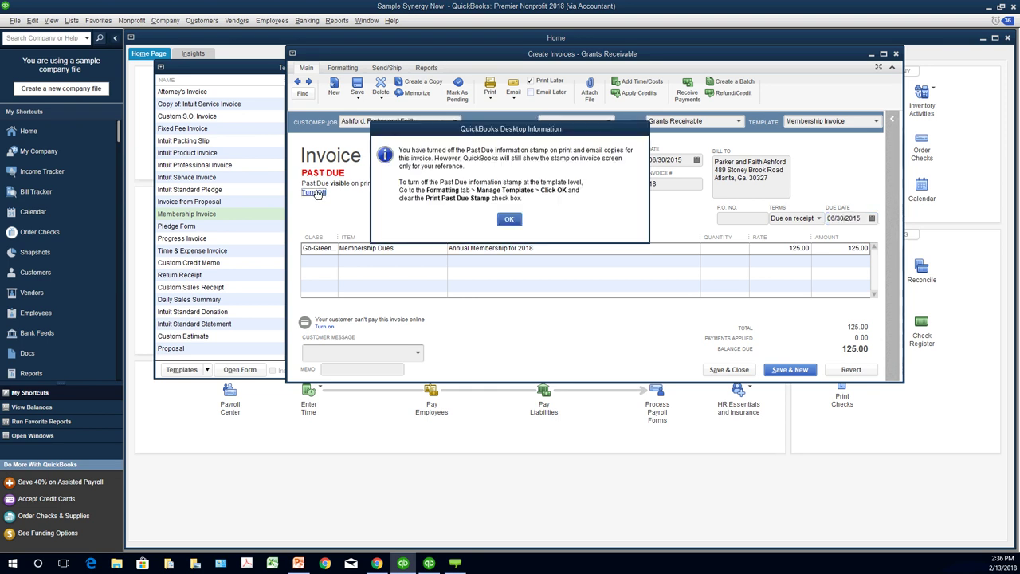
left_click(510, 219)
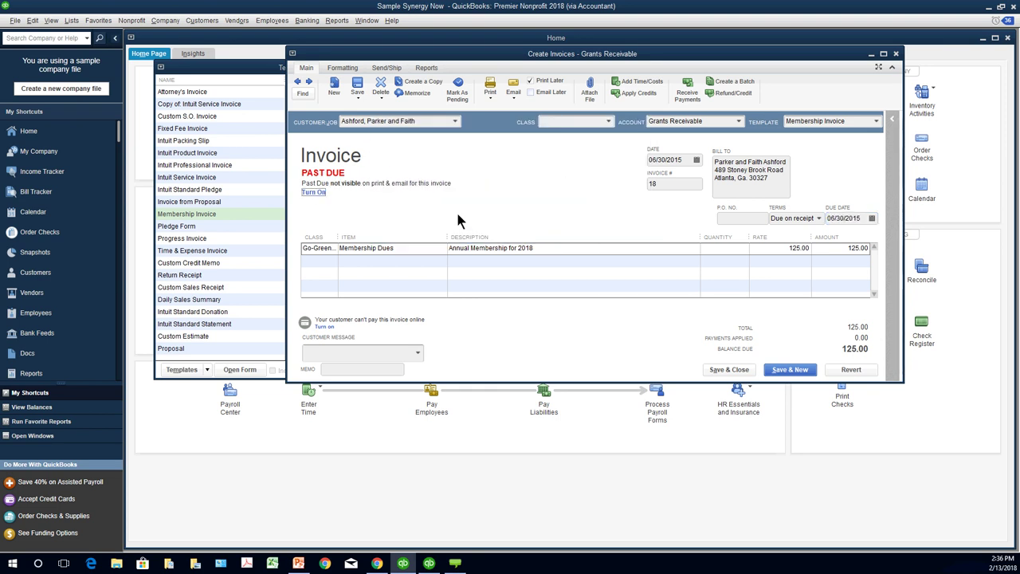
left_click(490, 90)
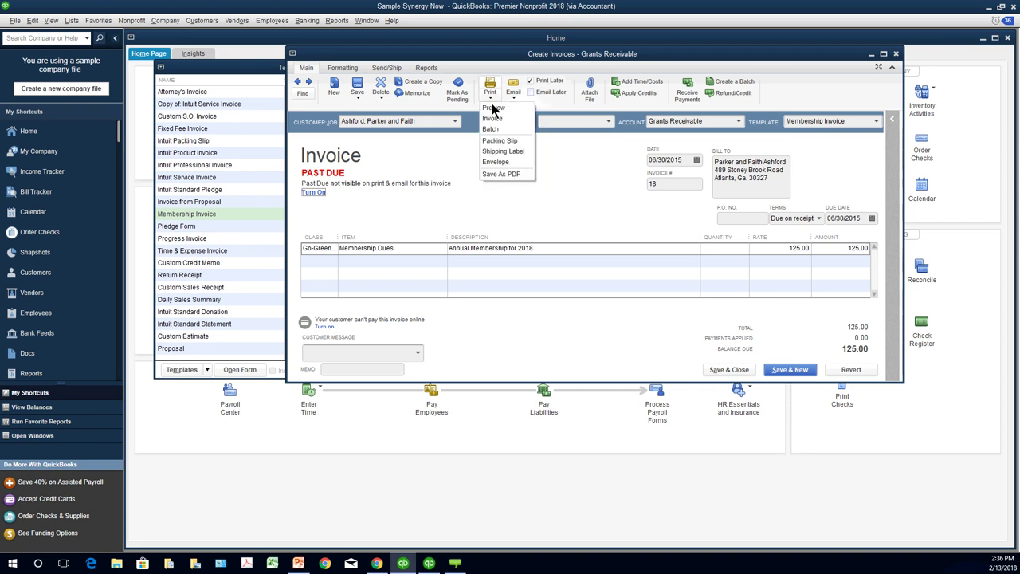
left_click(493, 108)
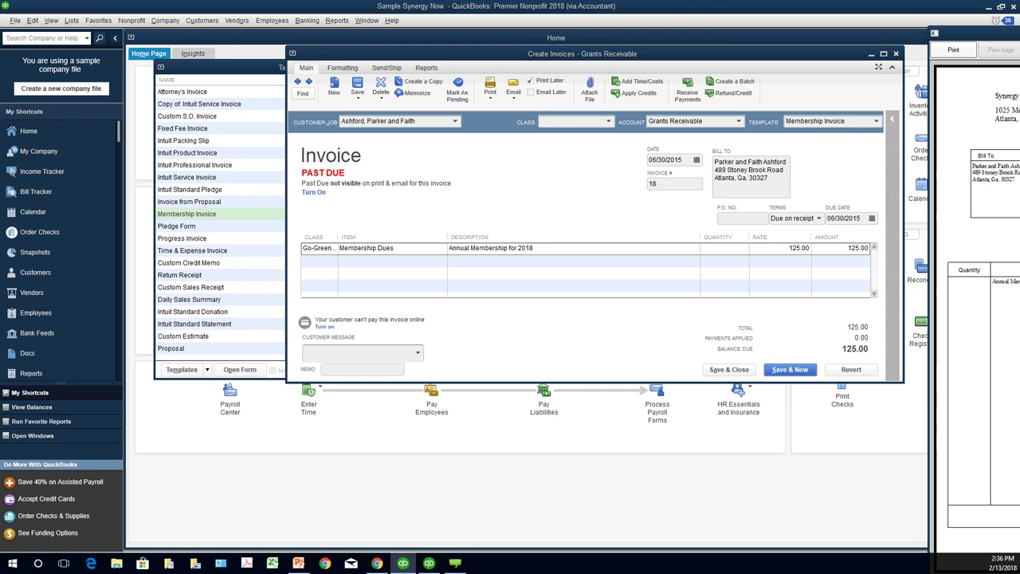
key("Escape")
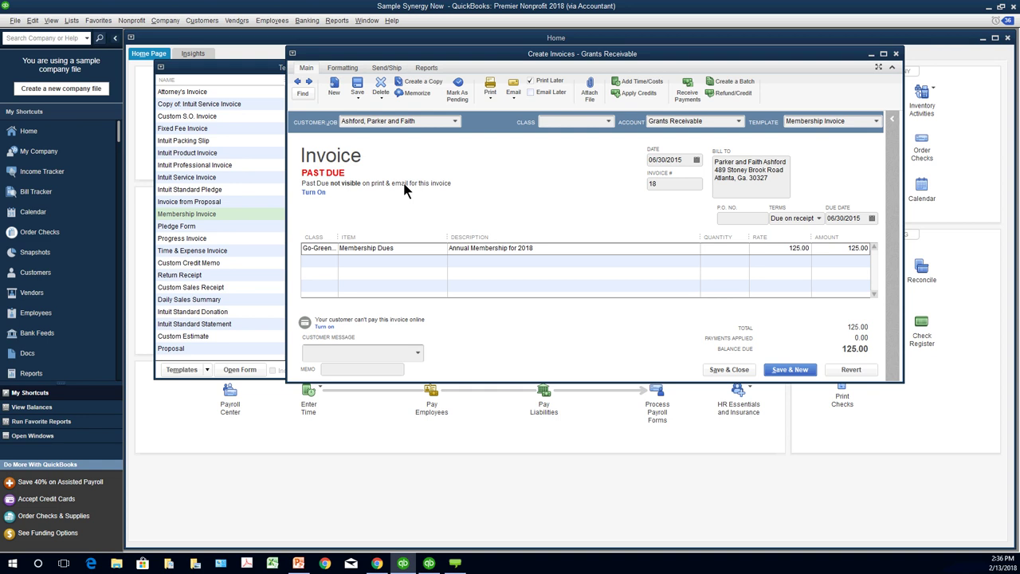
left_click(267, 70)
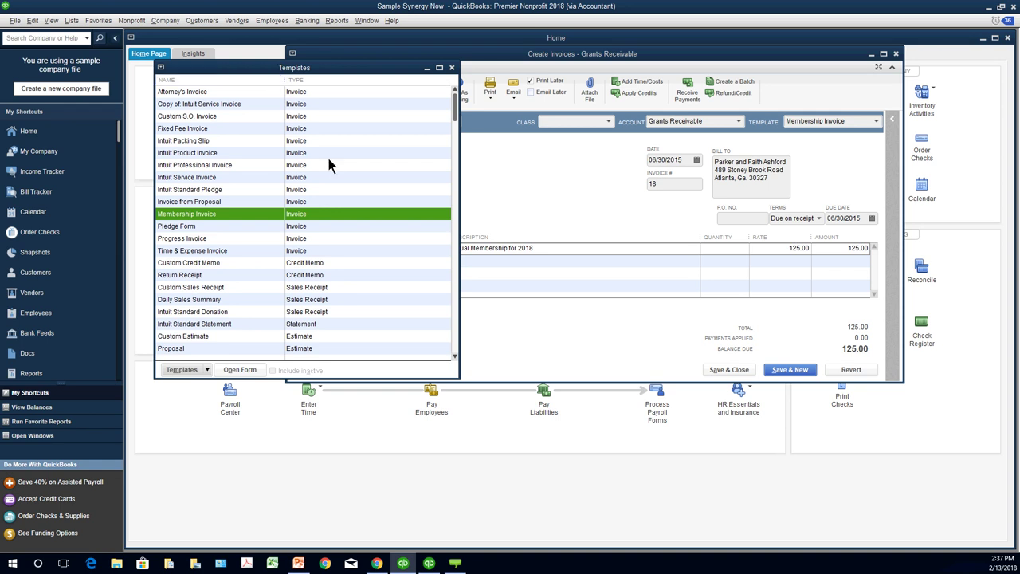
Step: Recheck the Membership Invoice template settings, close them unchanged, and return to invoice 18
double_click(251, 213)
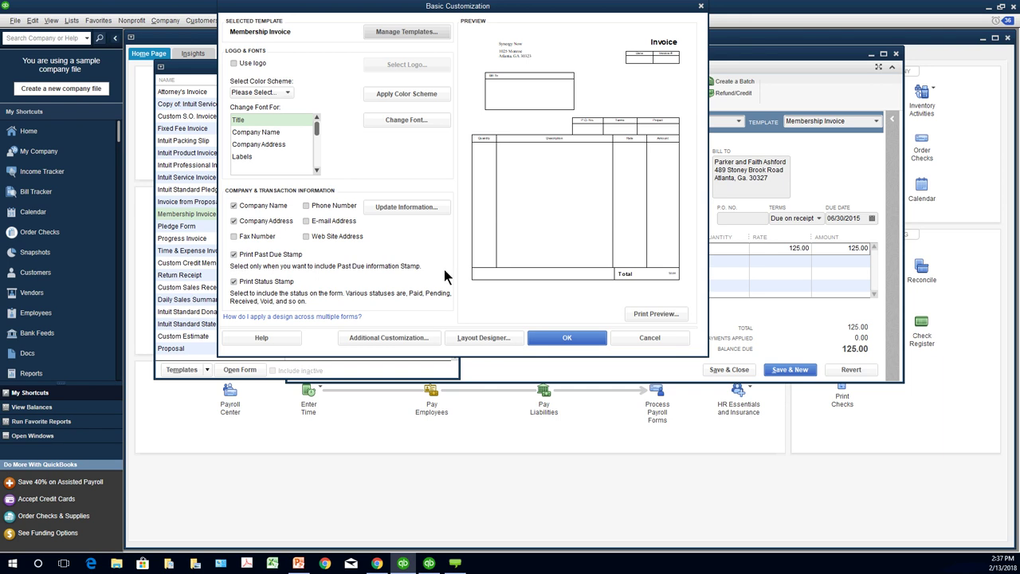
left_click(701, 6)
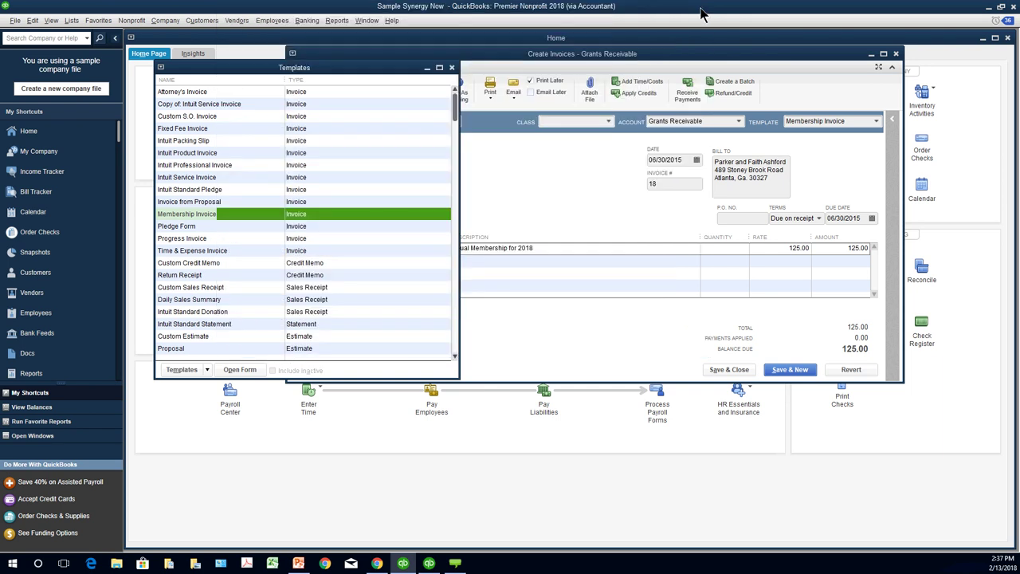
left_click(498, 173)
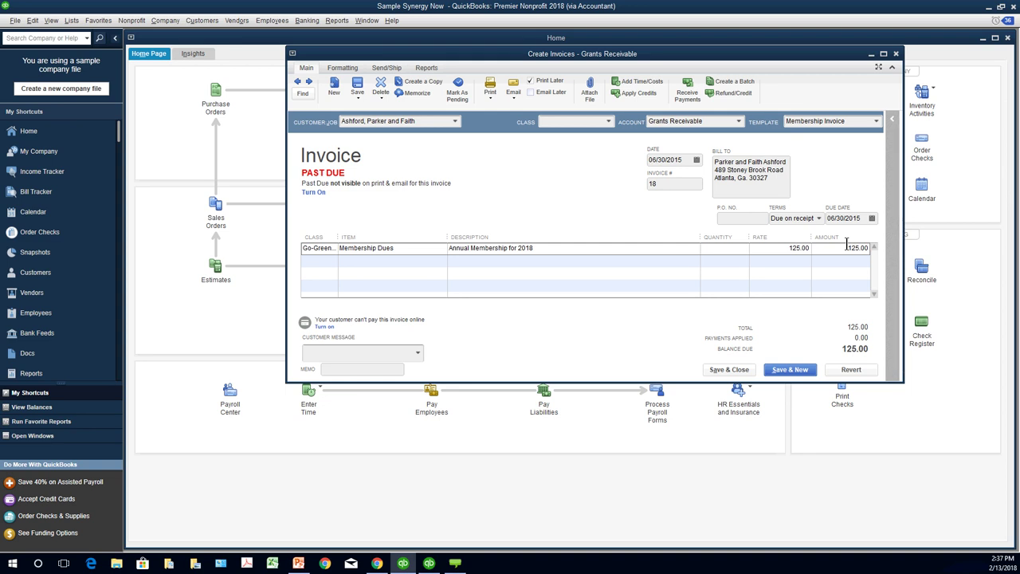
Step: Move from invoice 18's Date field to Due Date and bring up the Edit menu
left_click(832, 220)
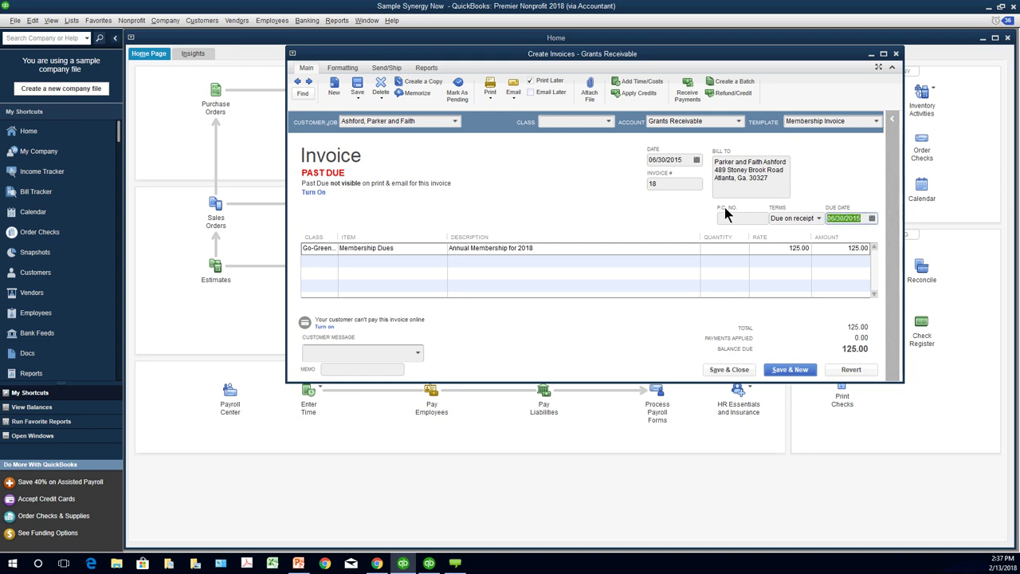
left_click(670, 159)
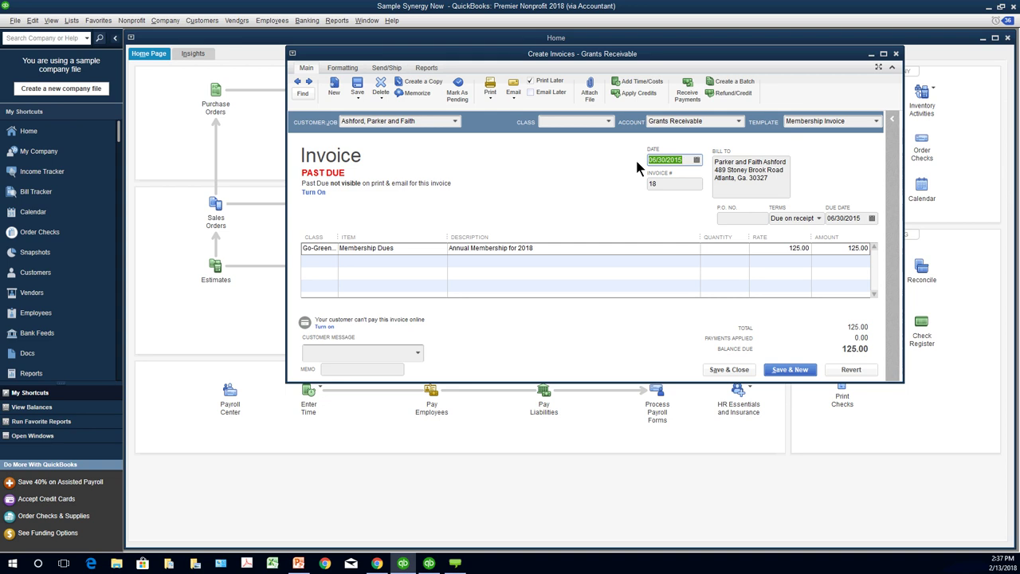
key("Tab")
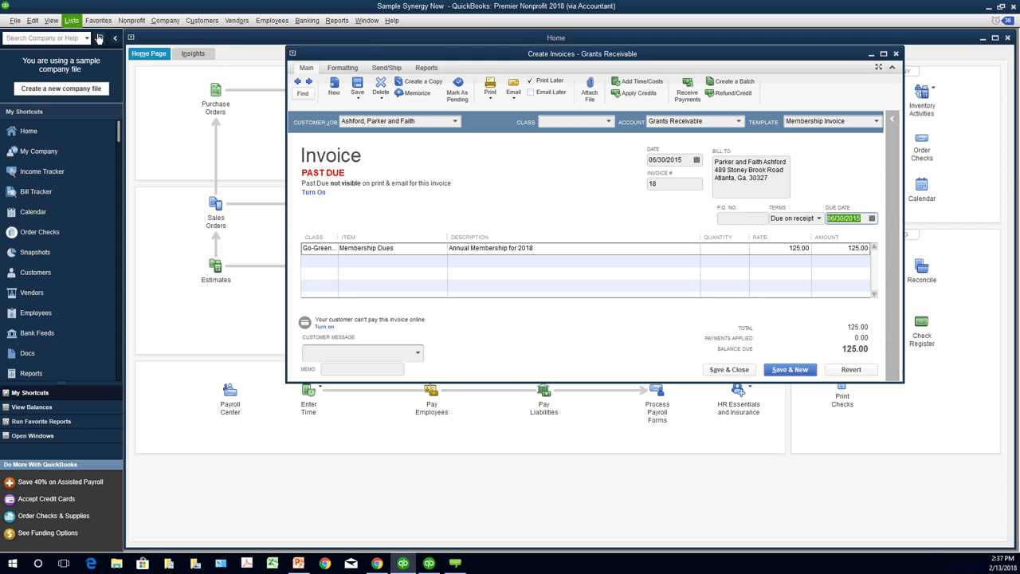
left_click(31, 21)
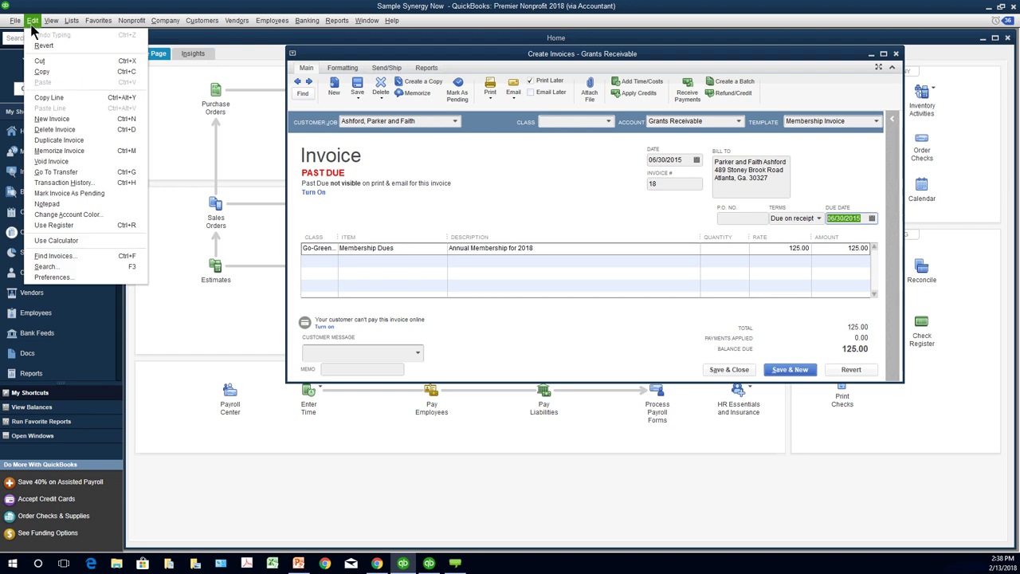
left_click(56, 277)
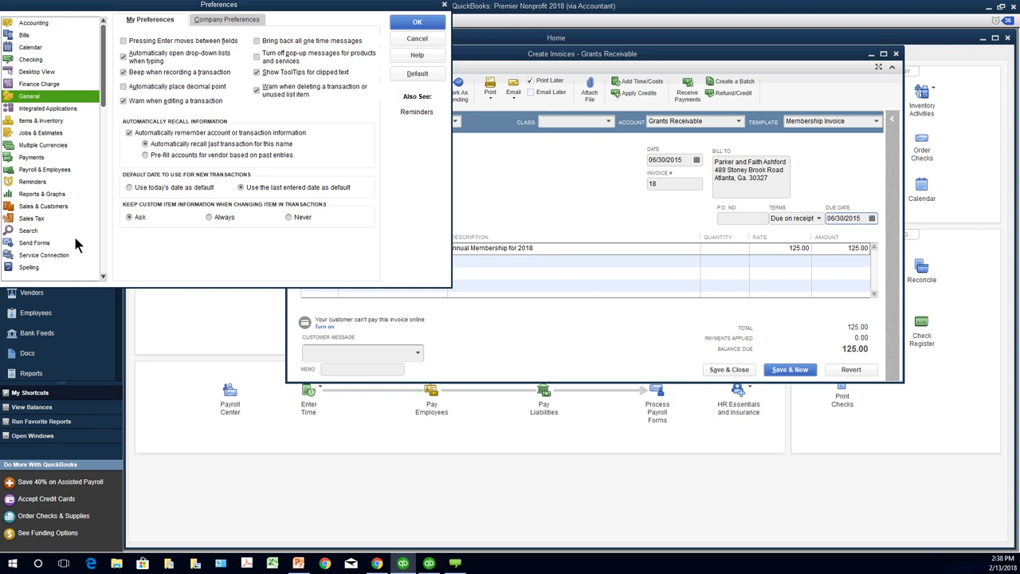
left_click(60, 209)
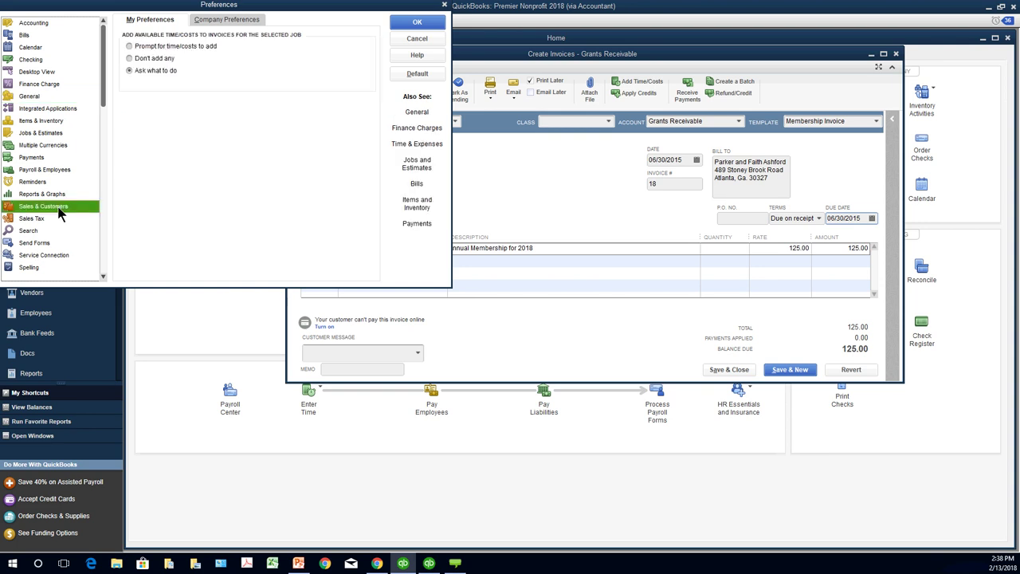
left_click(213, 20)
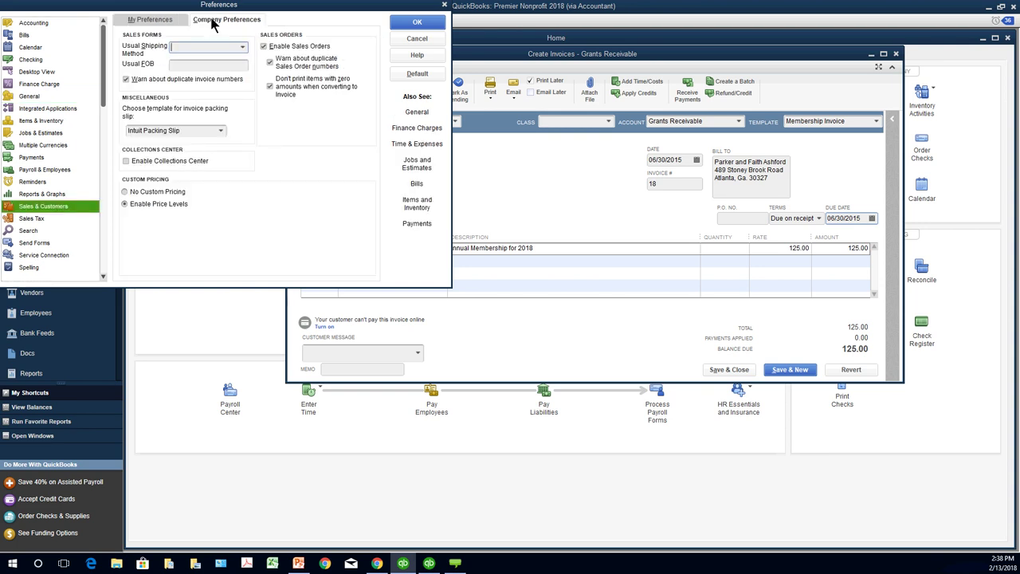
left_click(59, 195)
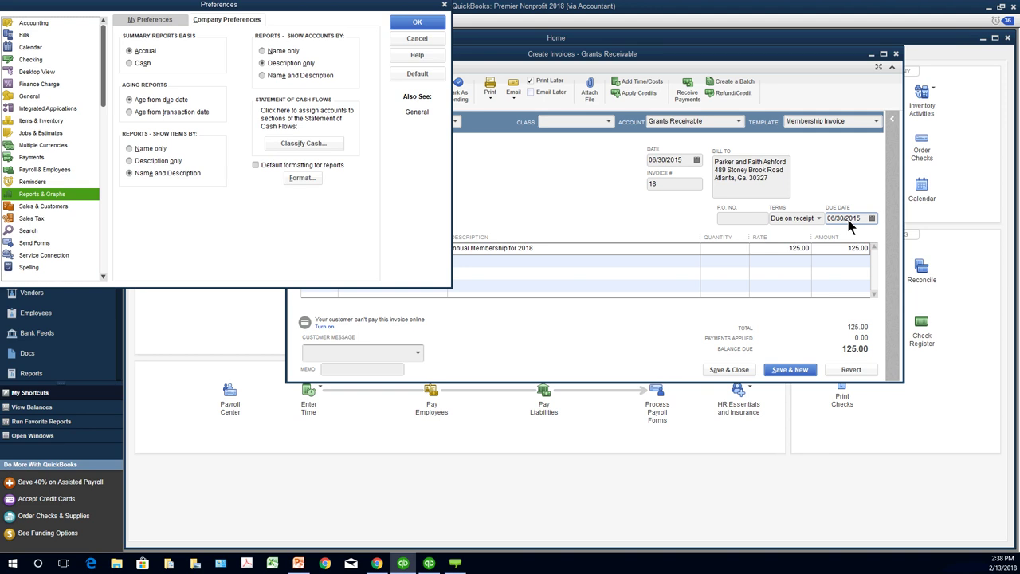
key("Escape")
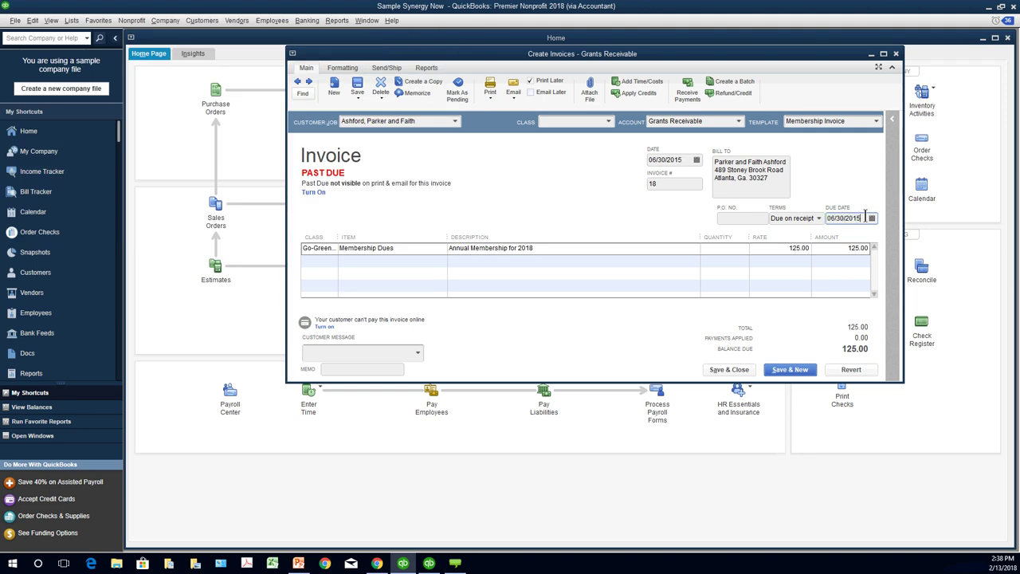
left_click_drag(865, 218, 828, 219)
Step: Open the A/R Aging Summary report with the Dates range set to All
left_click(332, 22)
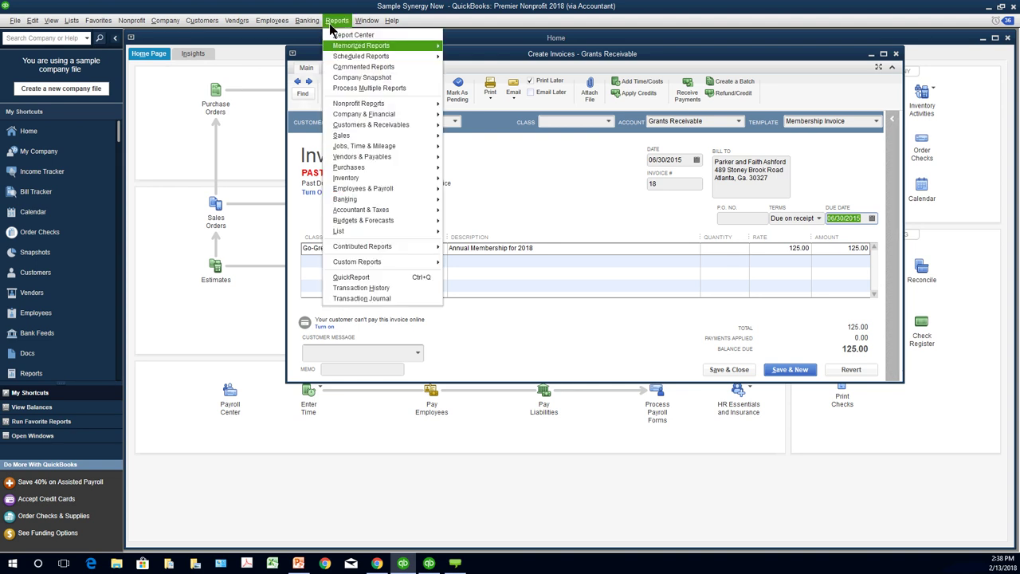
mouse_move(352, 113)
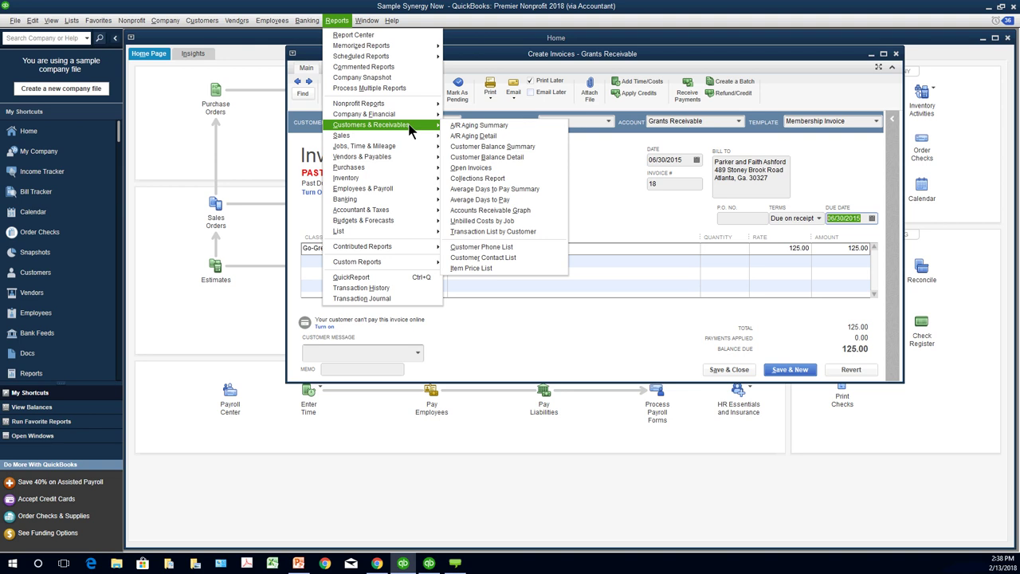
left_click(478, 125)
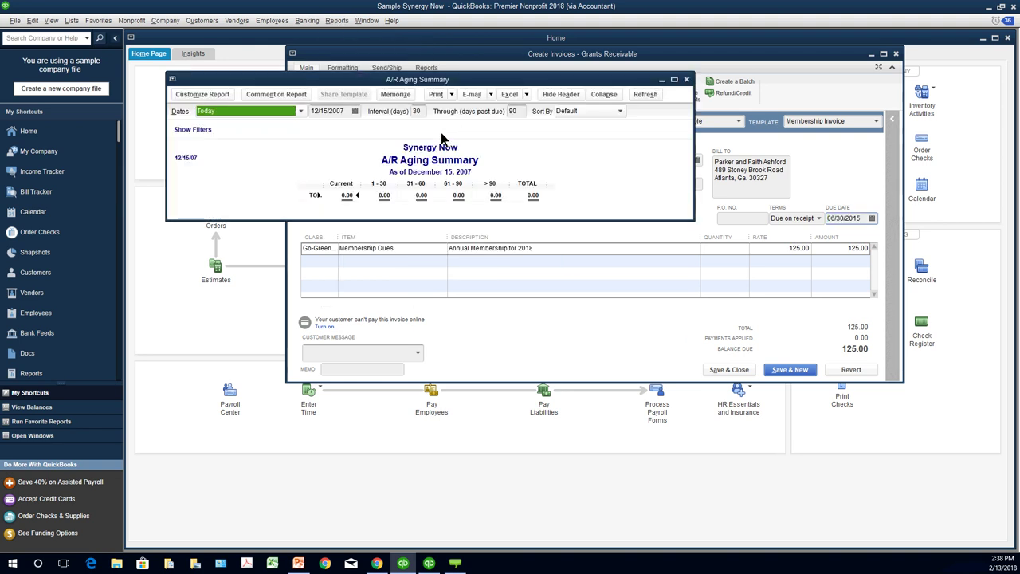
type("All")
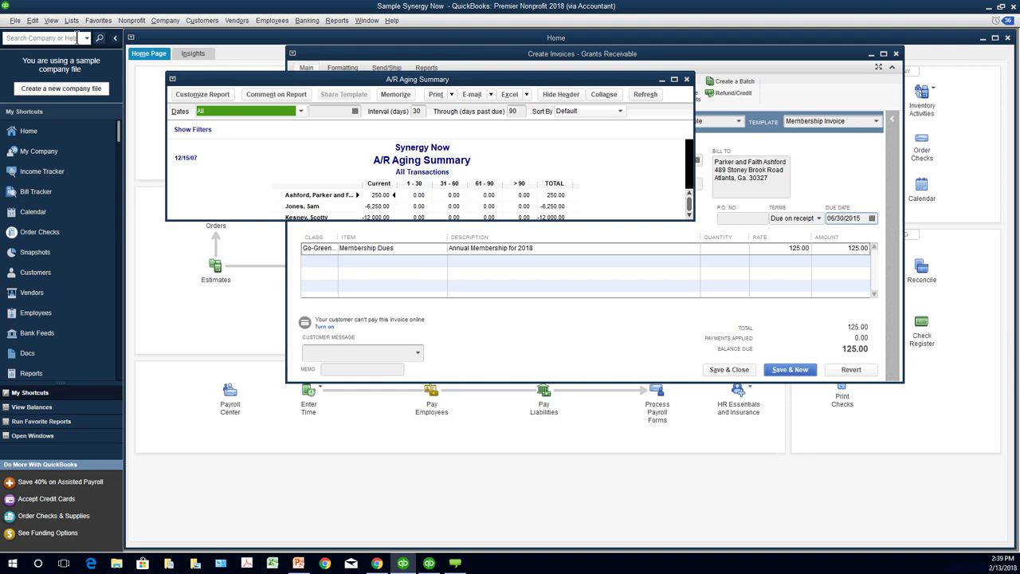
left_click(33, 22)
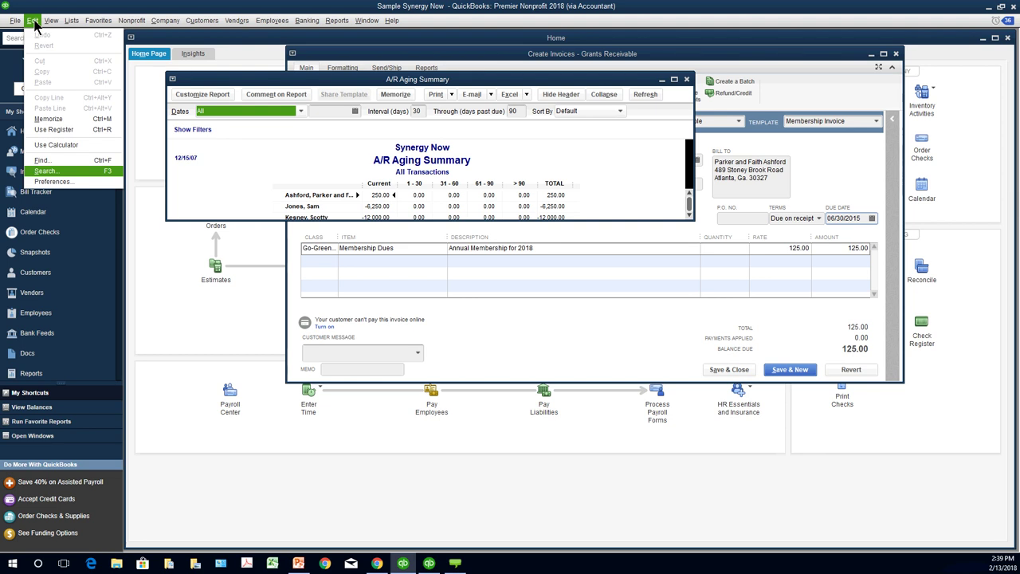
Step: In Reports & Graphs company preferences, switch aging to transaction date, back to due date, then cancel
left_click(64, 182)
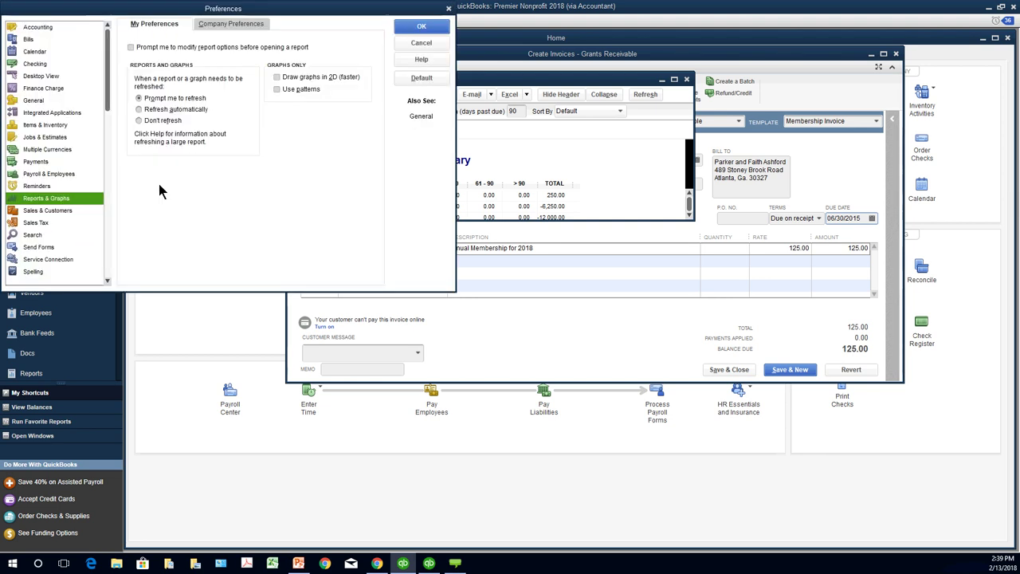
left_click(213, 26)
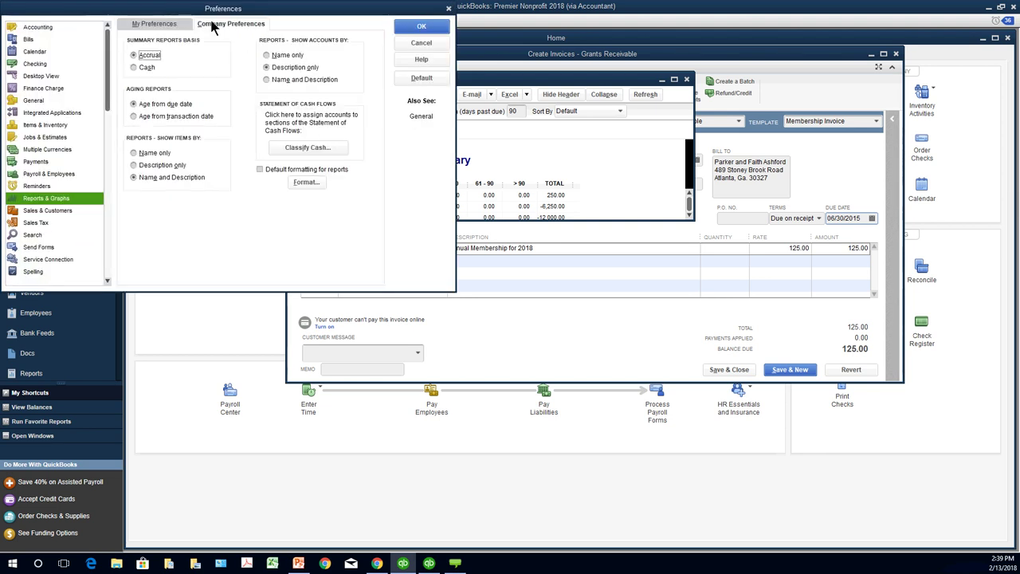
left_click(135, 117)
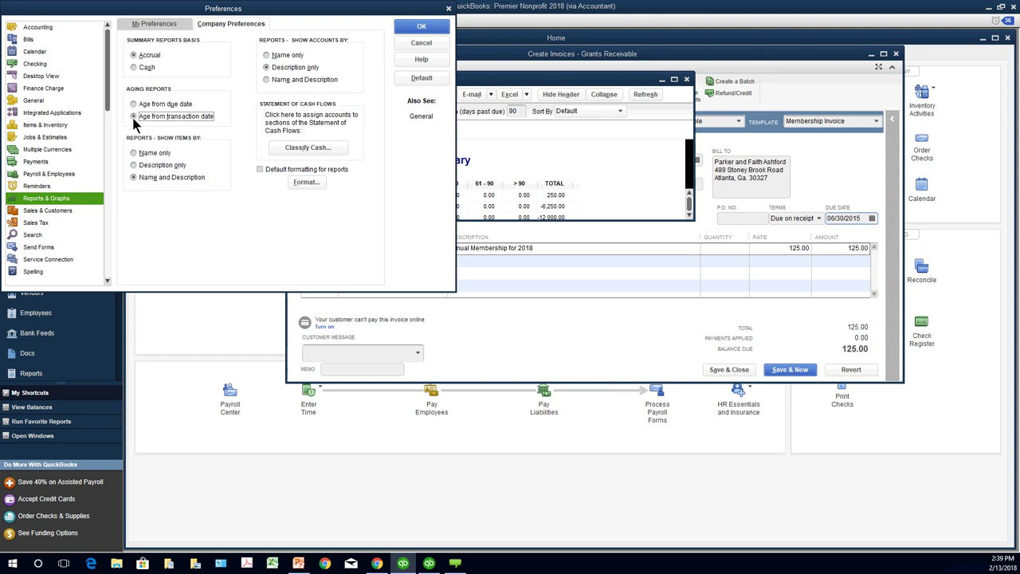
left_click(136, 109)
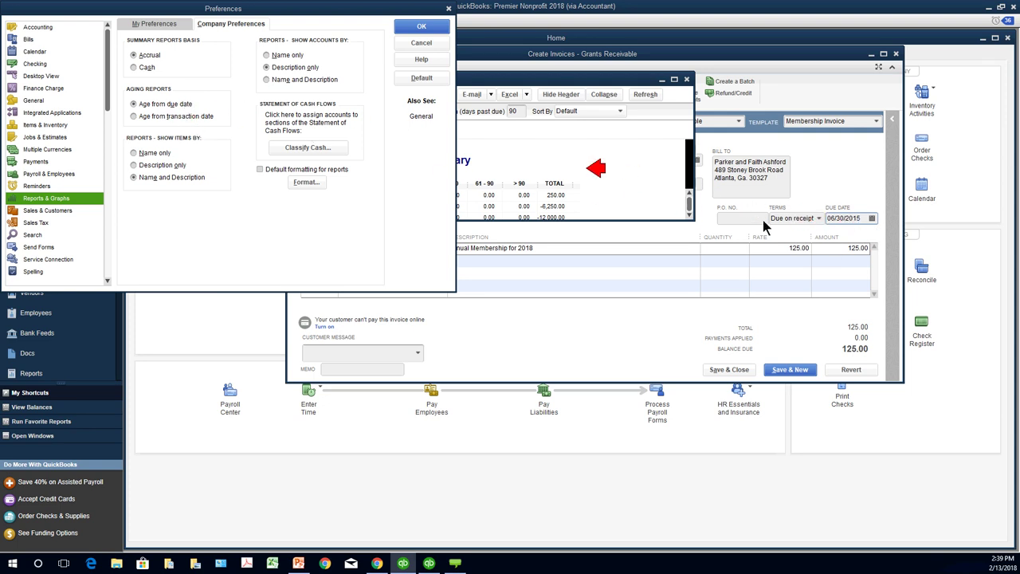
left_click(431, 48)
Step: Close the A/R Aging Summary report window and bring up the Edit menu
left_click(686, 79)
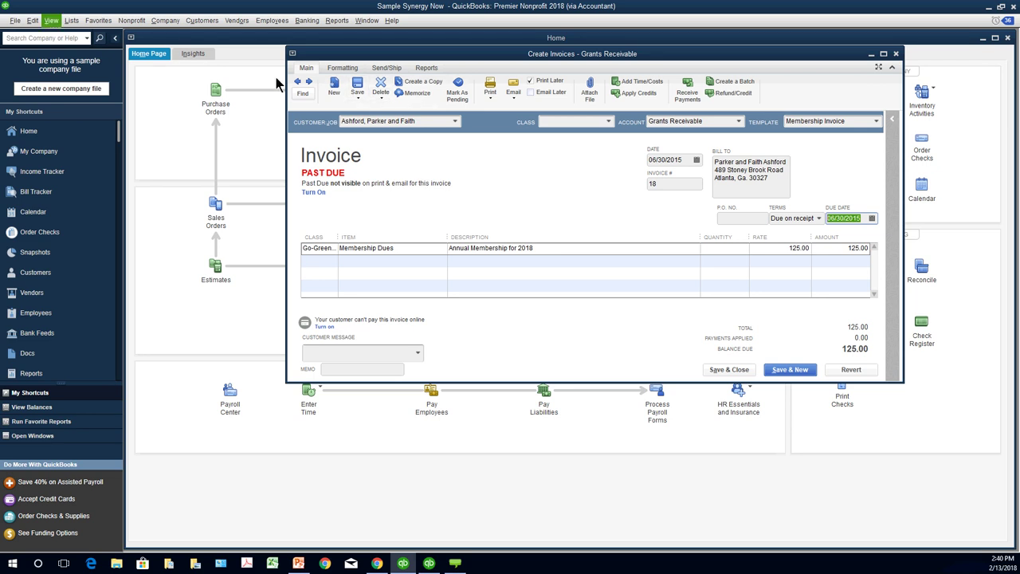
key("alt+e")
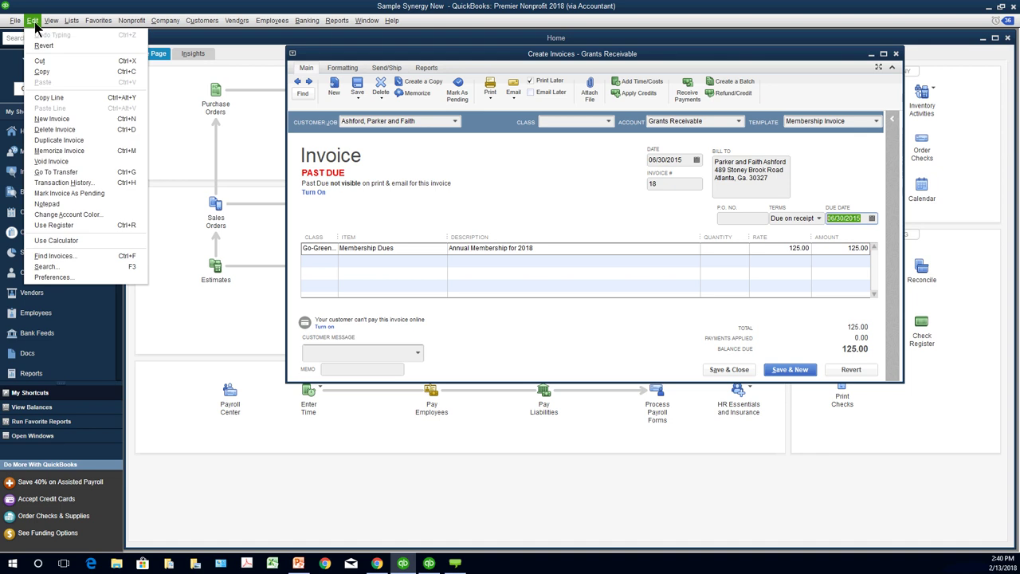
Step: Open the Templates list and review Membership Invoice's Basic Customization twice, closing it unchanged
left_click(71, 21)
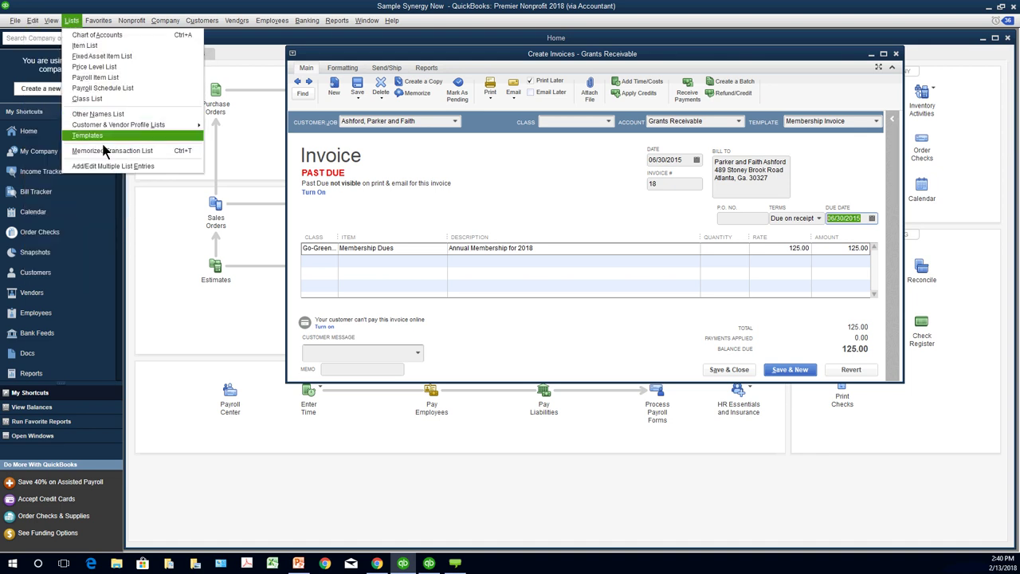
left_click(102, 141)
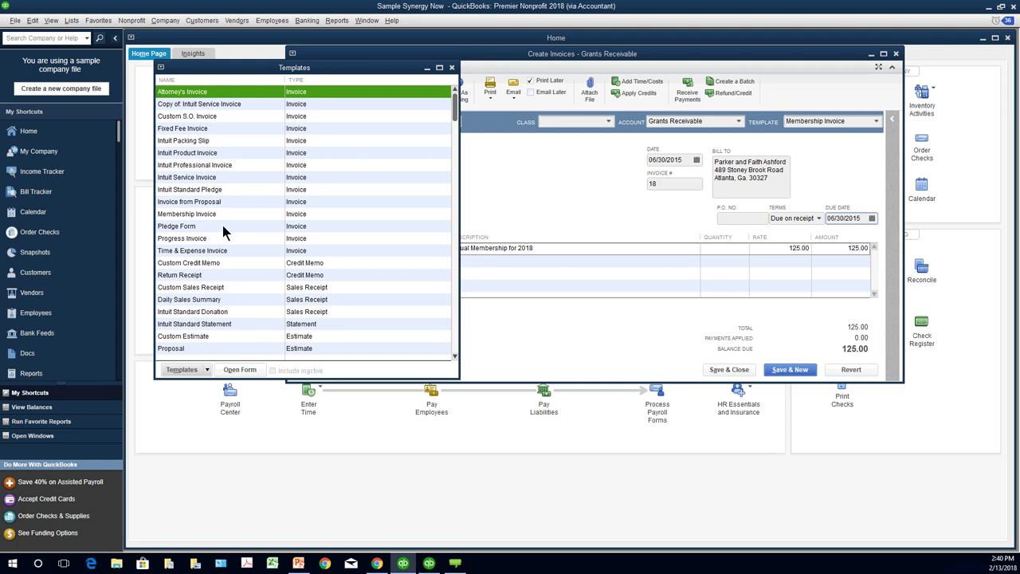
double_click(220, 213)
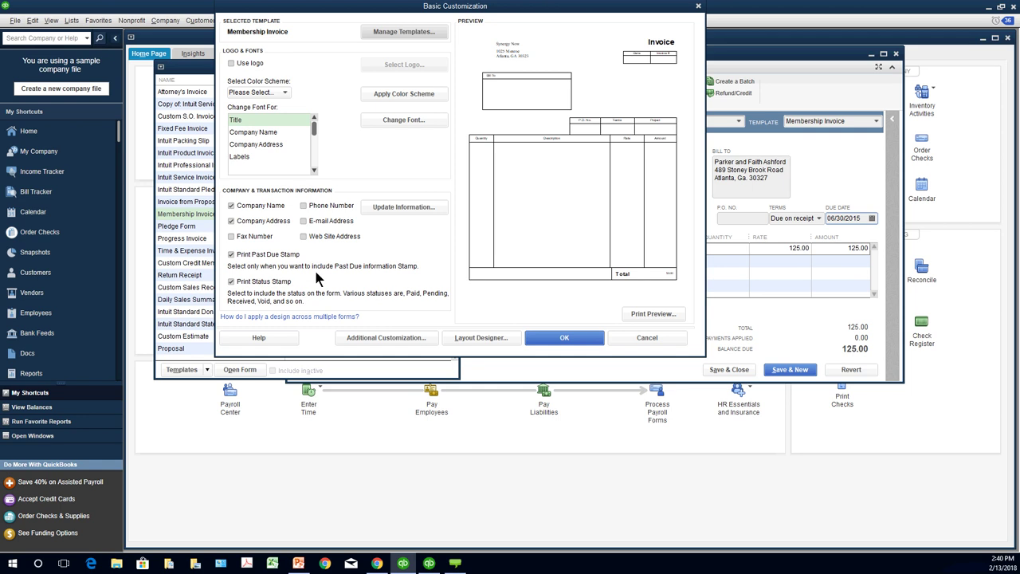
left_click(699, 6)
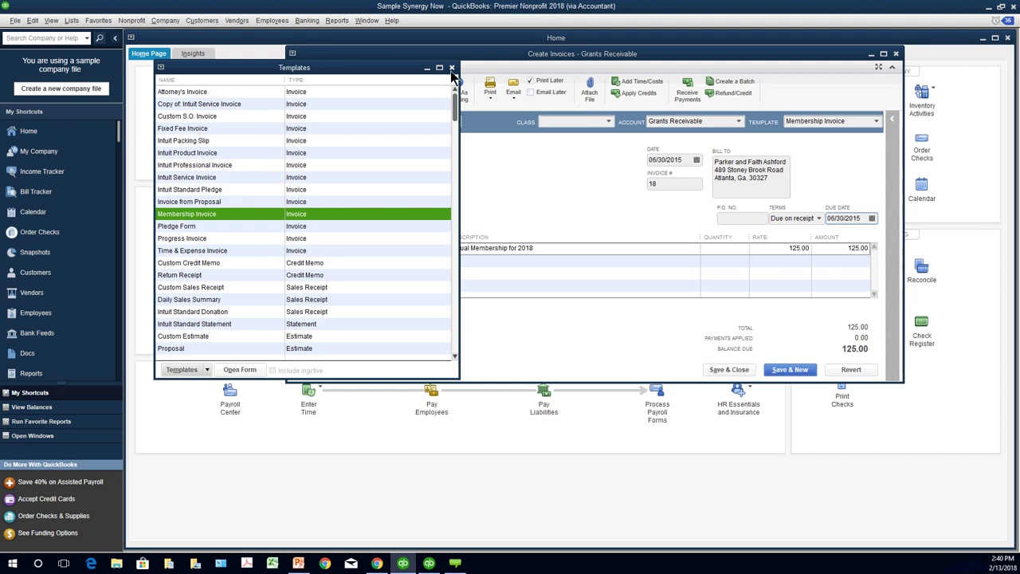
double_click(234, 215)
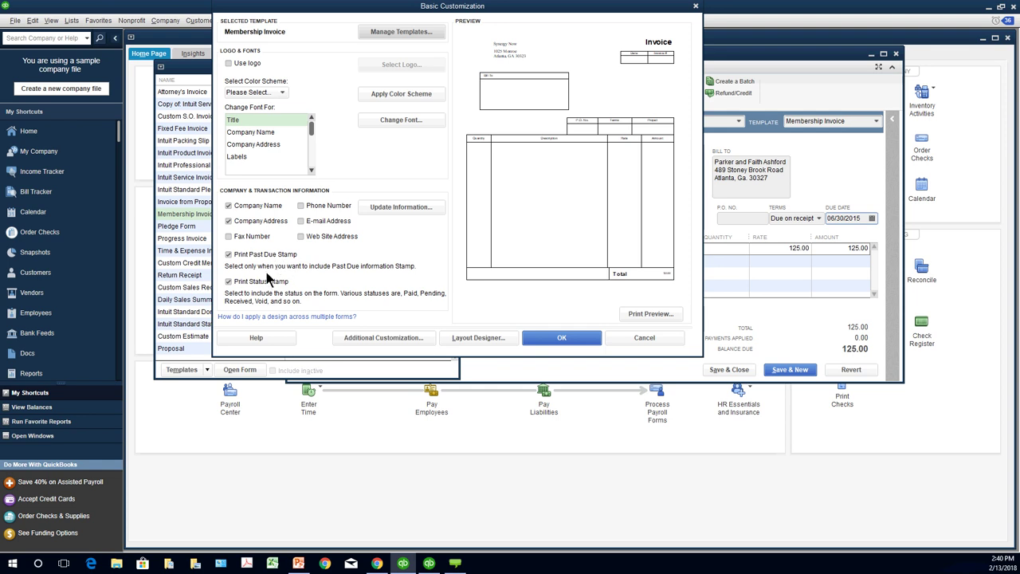
left_click(694, 8)
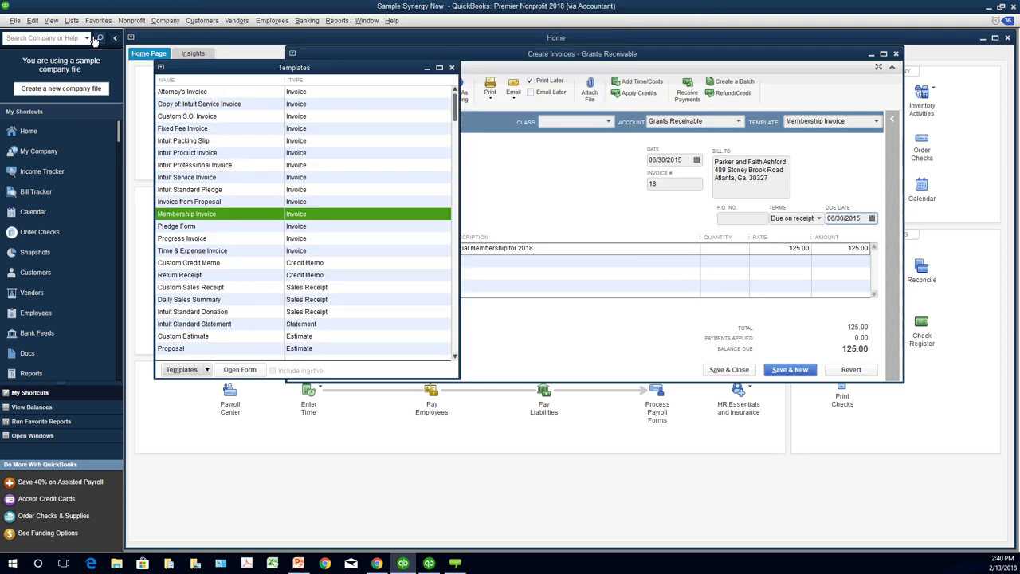
Step: Look over the General and Checking preferences, then close Preferences without saving
left_click(32, 20)
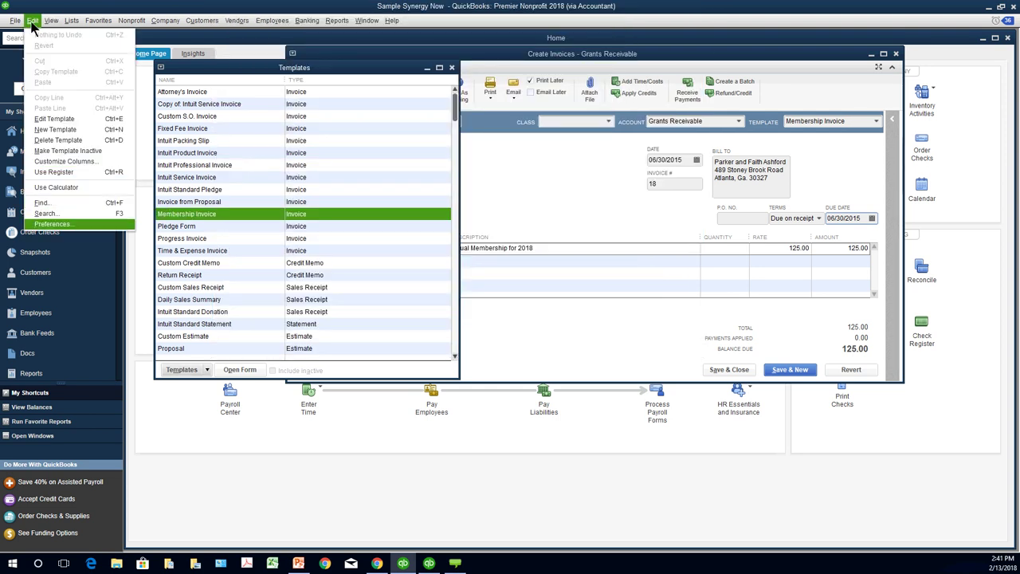
left_click(51, 224)
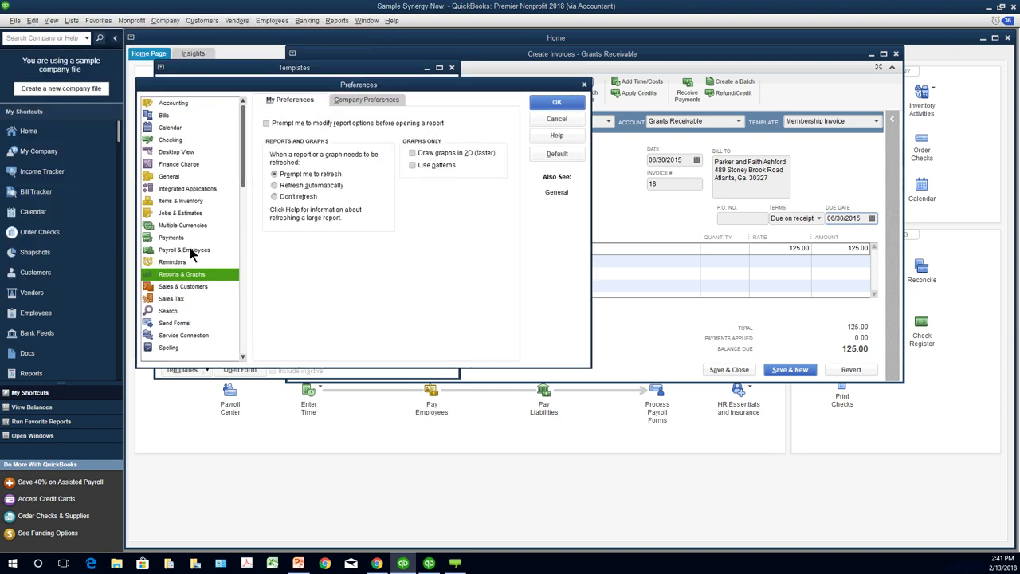
left_click(175, 177)
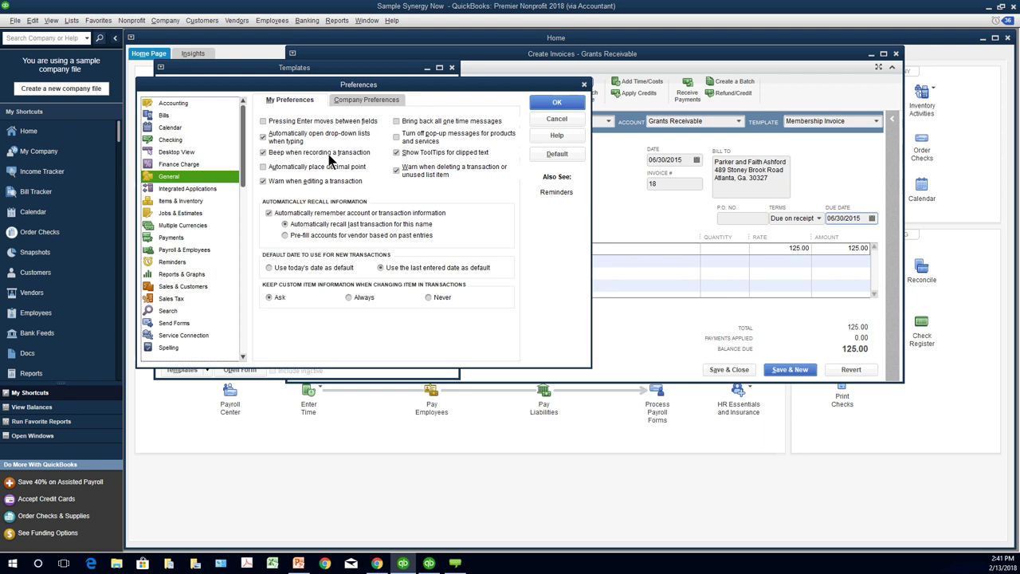
left_click(185, 141)
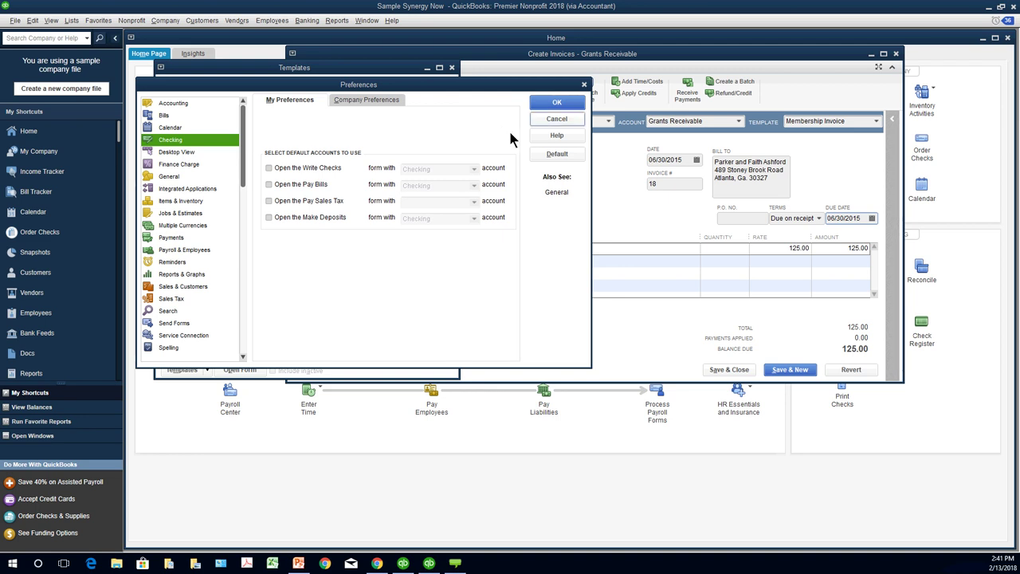
left_click(557, 119)
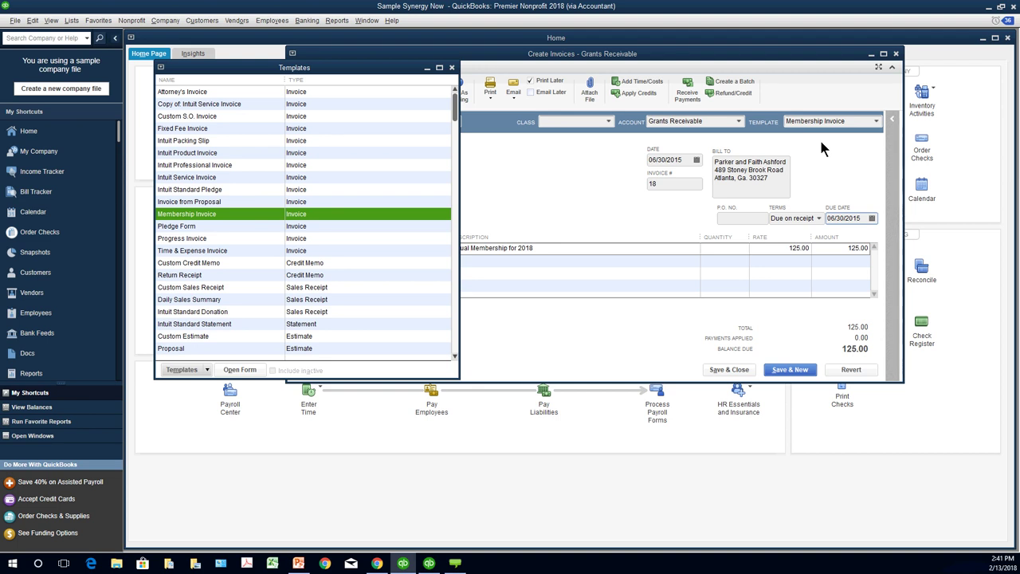
Step: Bring invoice 18 back to the front and open the Templates list
left_click(480, 188)
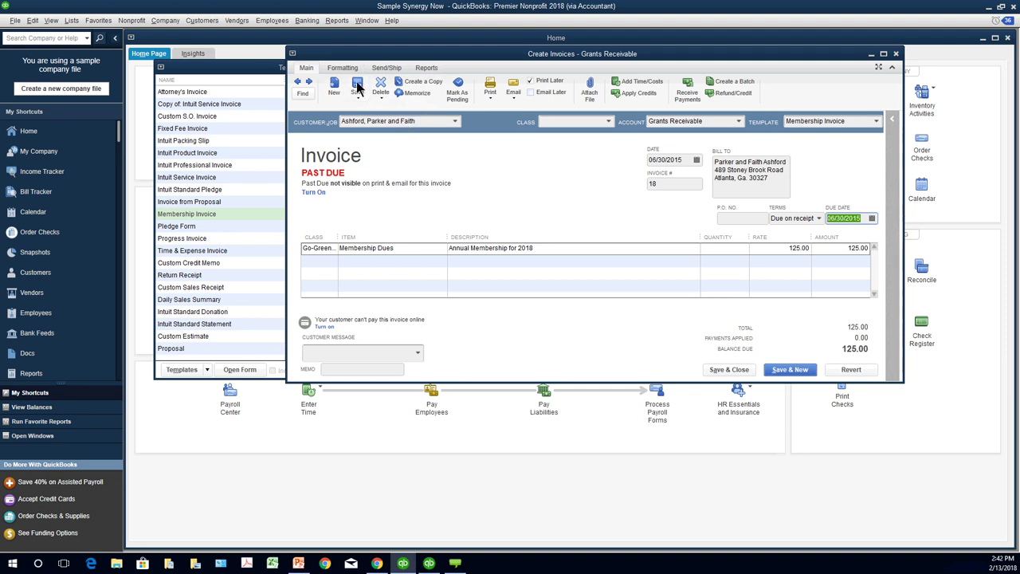
left_click(71, 21)
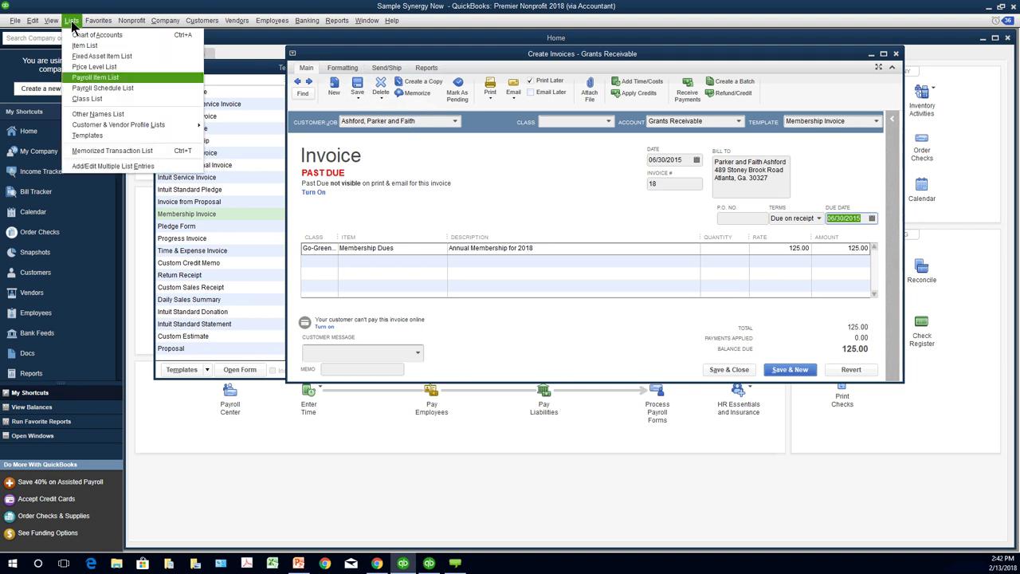
left_click(106, 135)
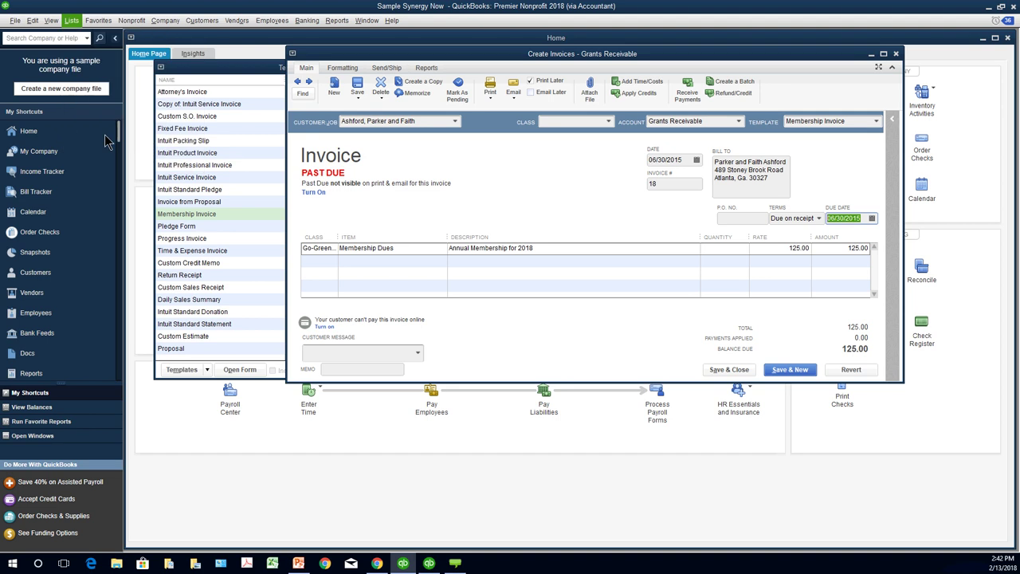
Step: In Membership Invoice's footer settings, print Payments/Credits and accept the Default Layout
double_click(269, 216)
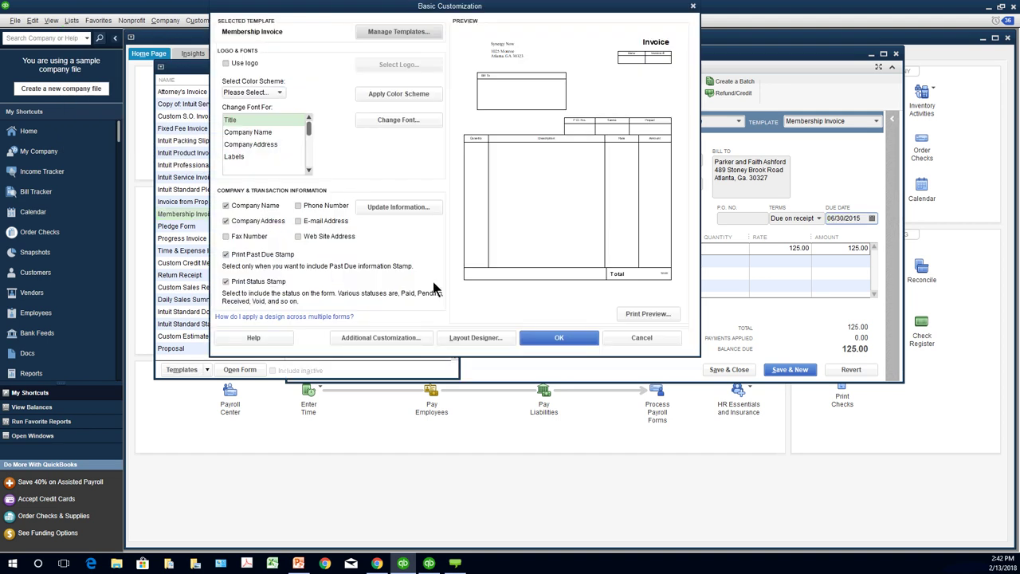
left_click(407, 337)
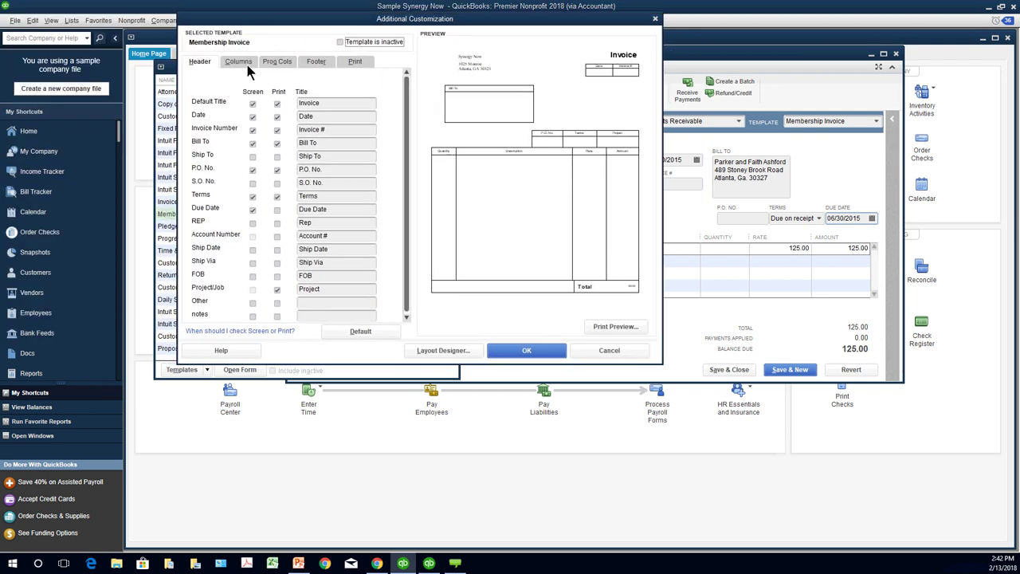
left_click(316, 67)
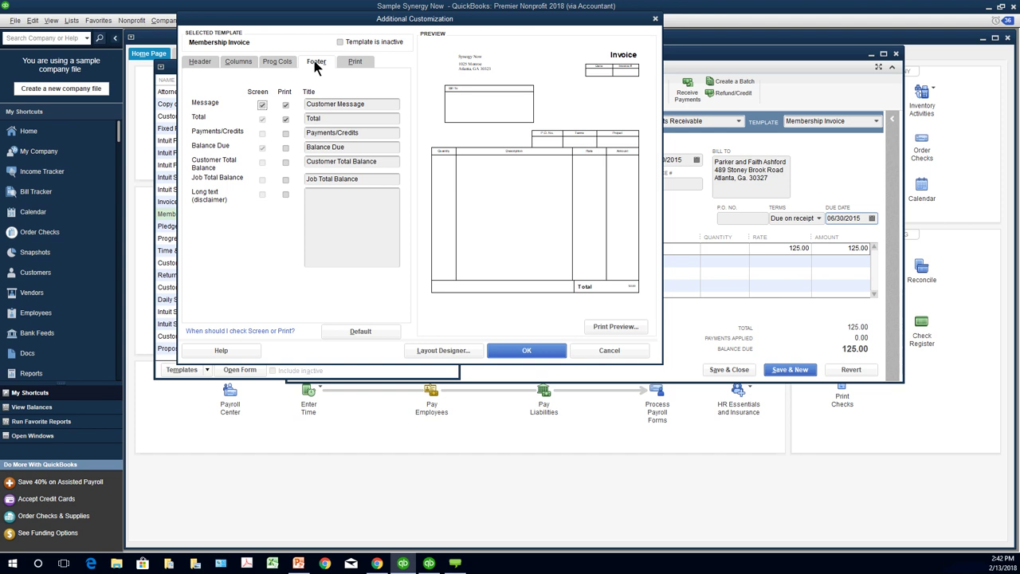
left_click(286, 133)
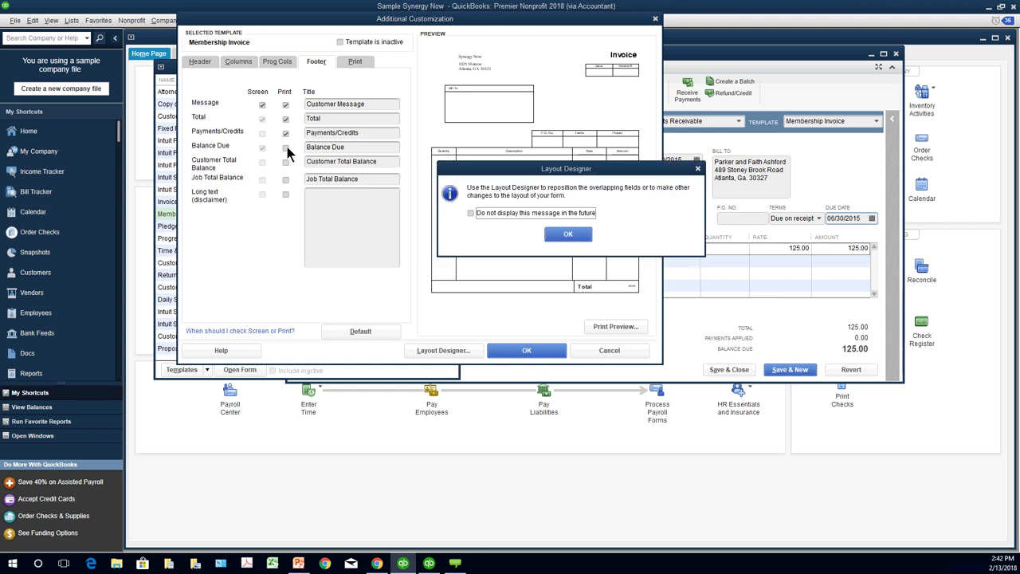
key("Return")
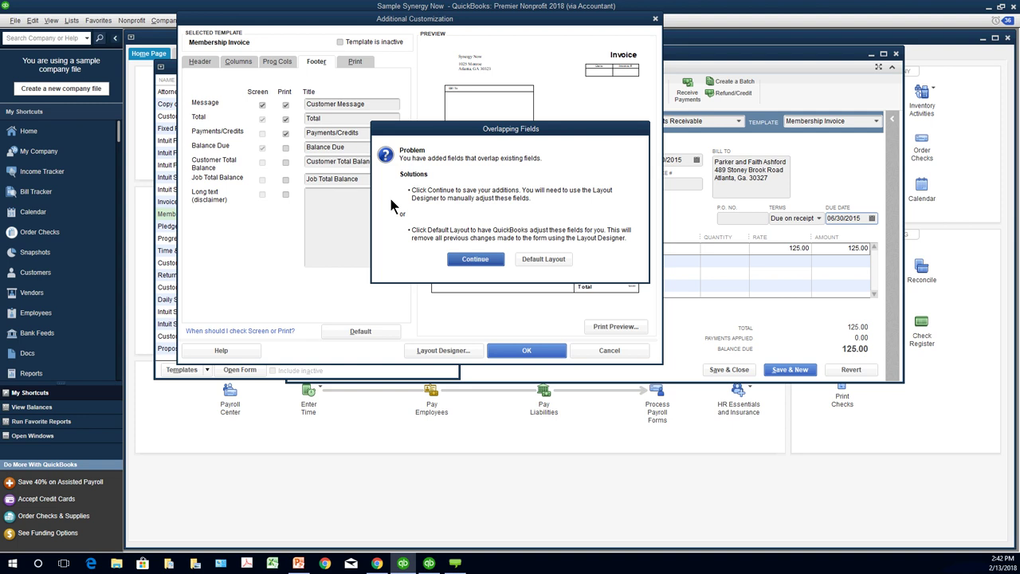
left_click(519, 257)
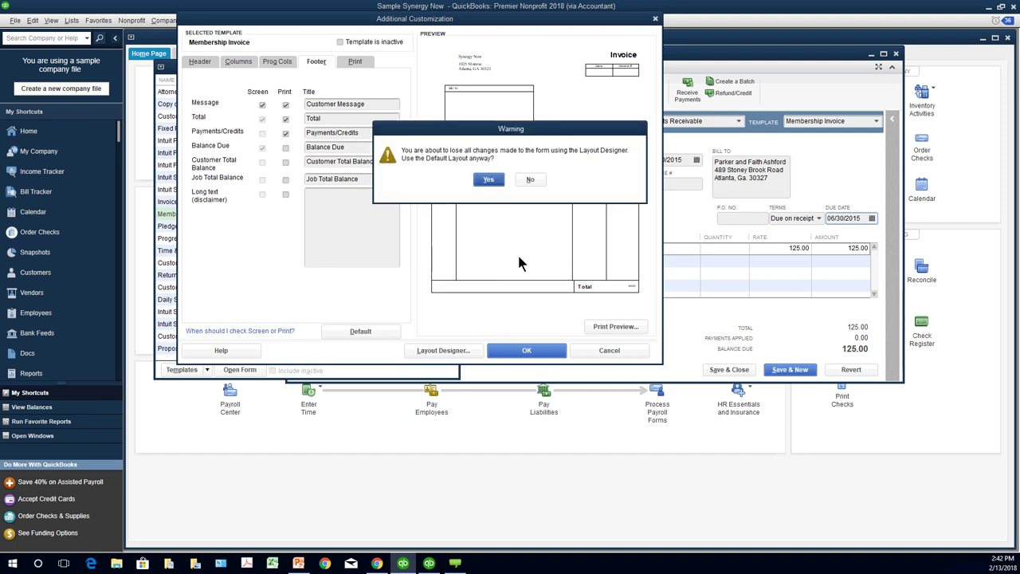
left_click(503, 182)
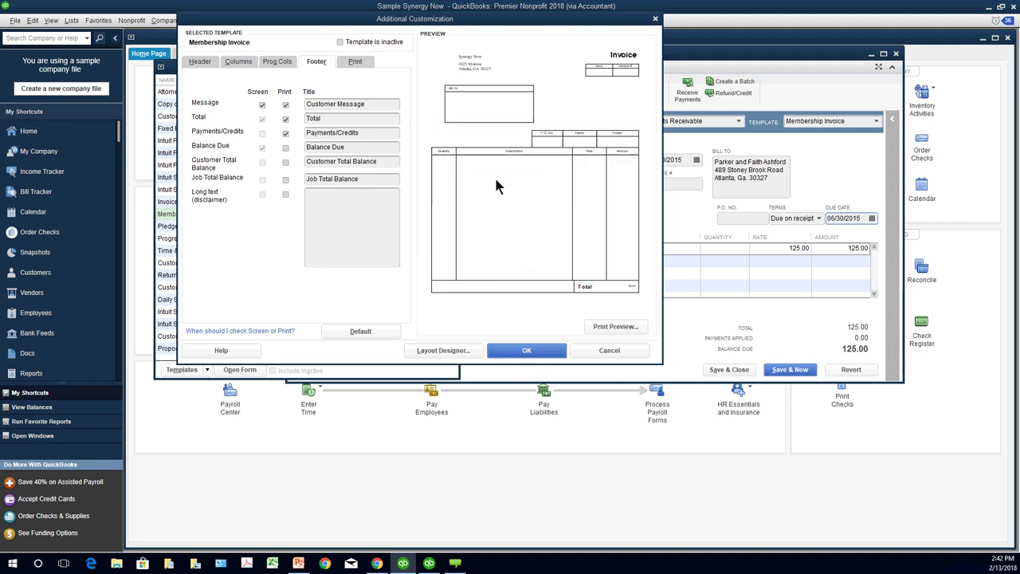
Step: Also print Balance Due, preview the template, and save the Membership Invoice changes
left_click(286, 148)
left_click(560, 233)
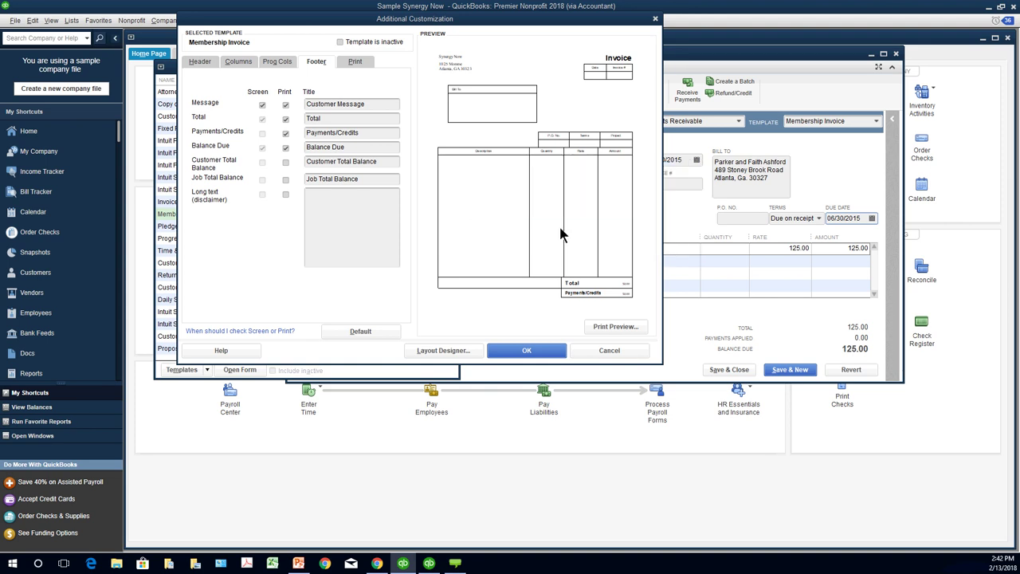
left_click(614, 327)
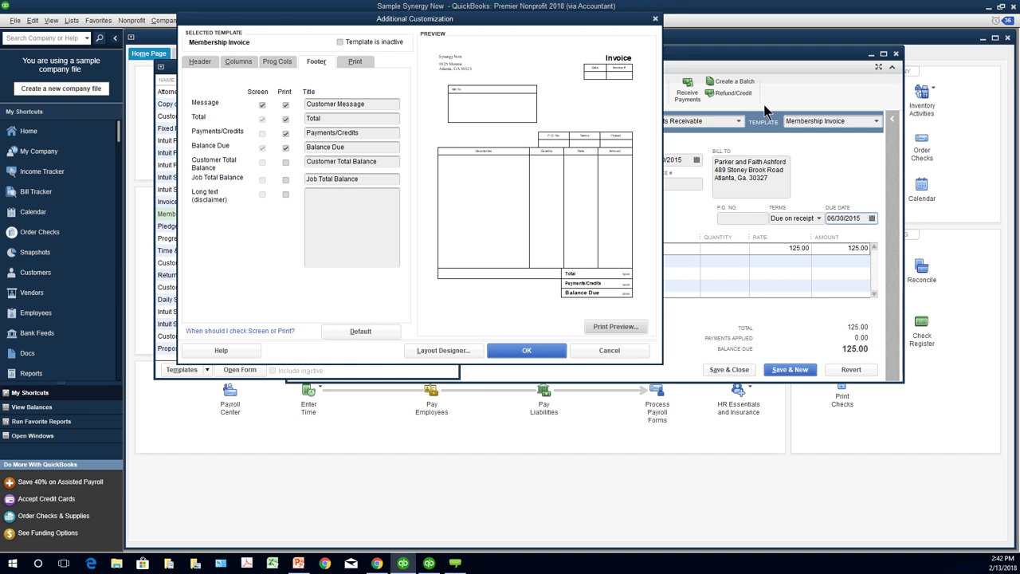
left_click(655, 19)
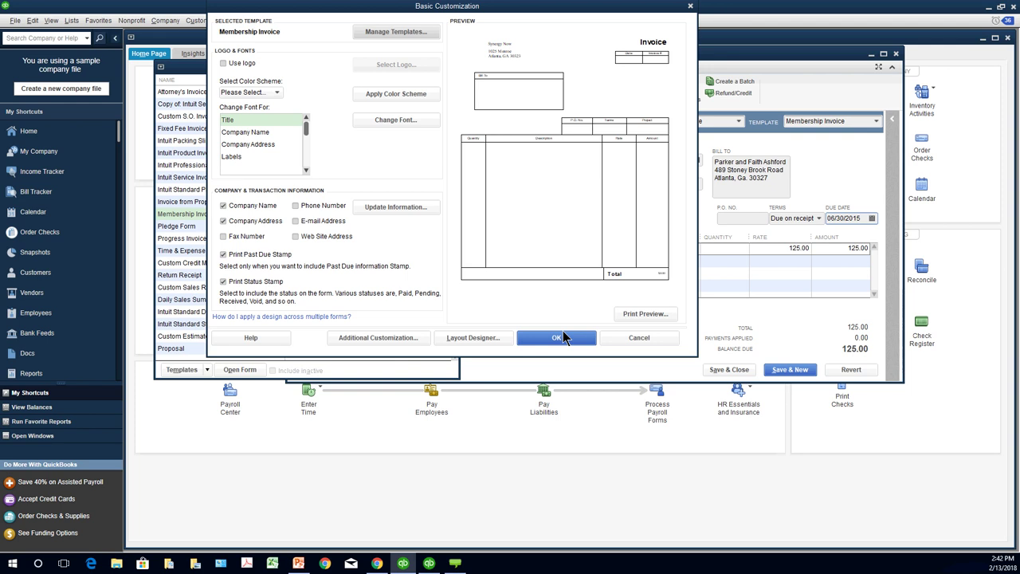
left_click(558, 337)
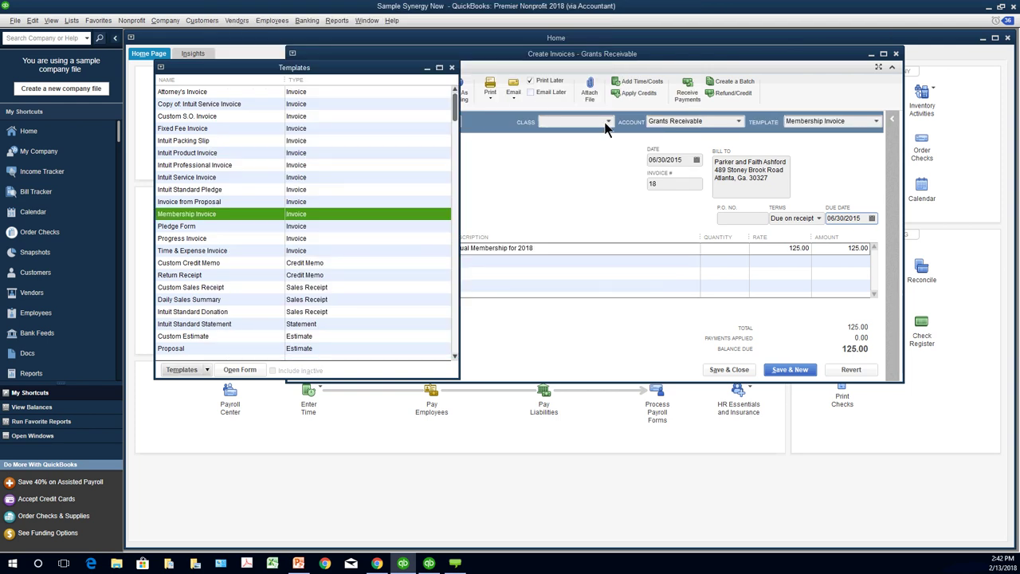
Step: Record a 50.00 payment against invoice 18, leaving it as an underpayment
left_click(452, 68)
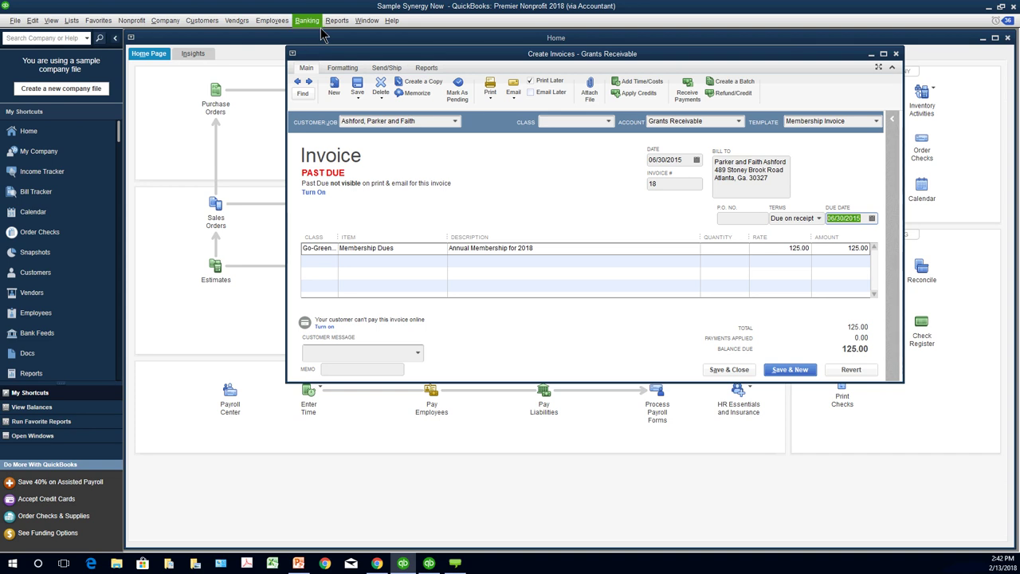
left_click(201, 20)
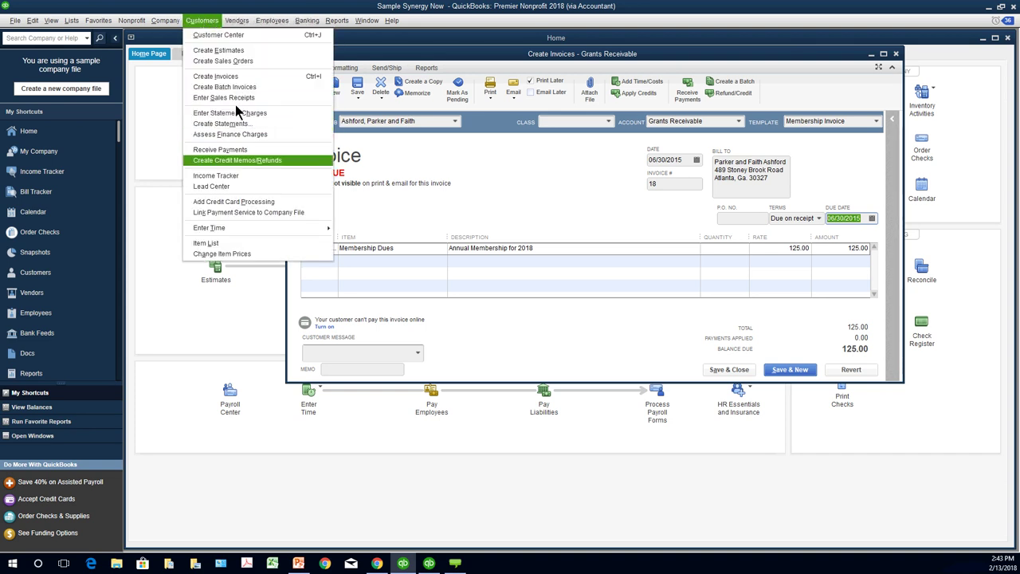
left_click(233, 149)
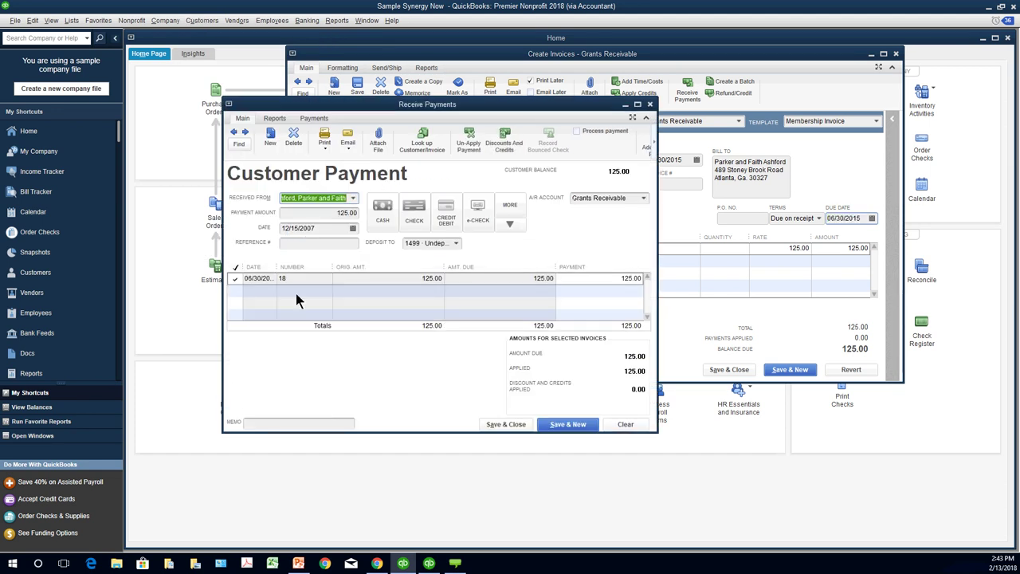
left_click(608, 279)
type("50")
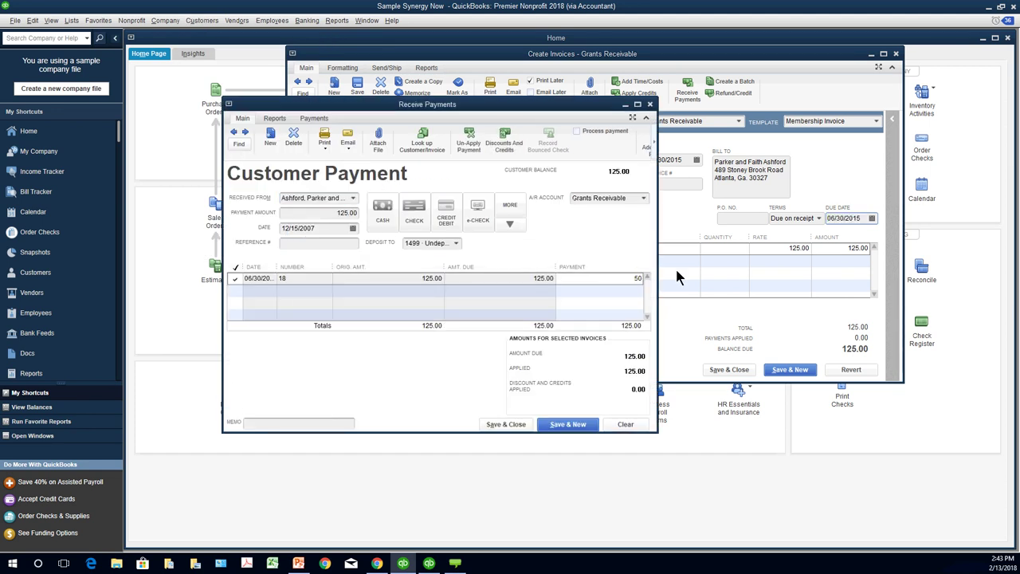
key("Tab")
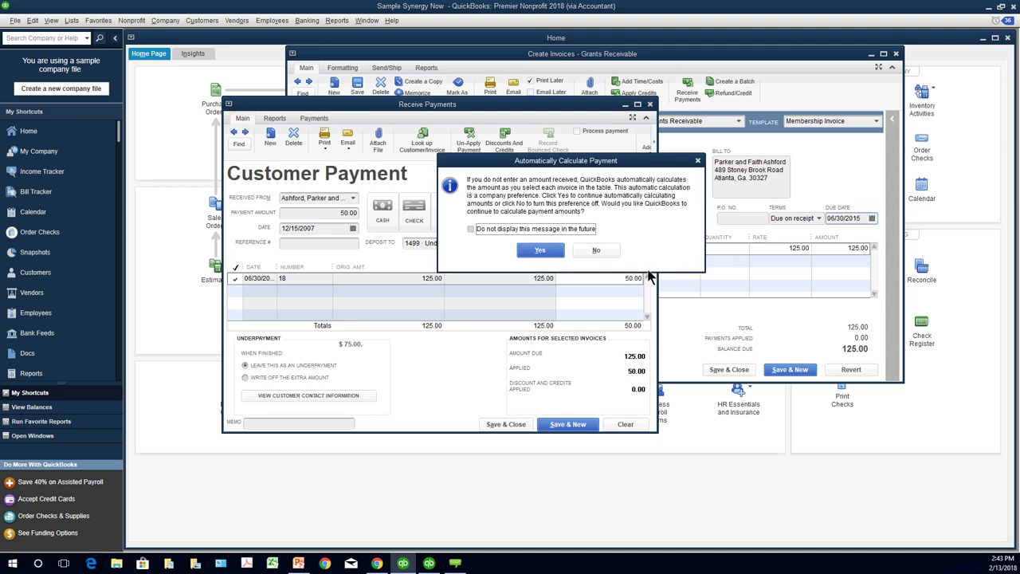
left_click(596, 250)
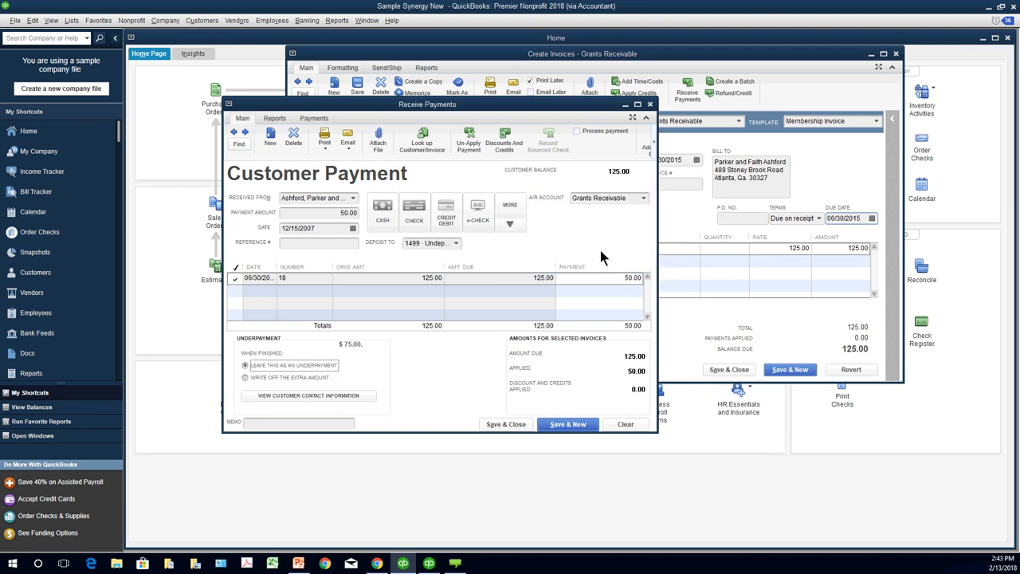
left_click(506, 424)
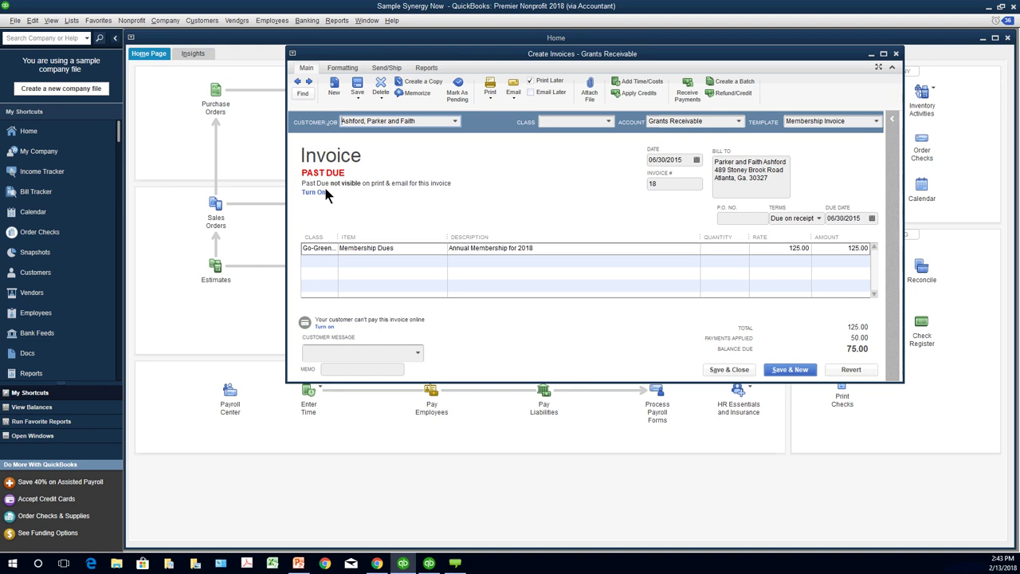
Step: Turn on printing of the PAST DUE stamp for invoice 18 and confirm
left_click(491, 96)
left_click(496, 107)
left_click(491, 97)
left_click(492, 113)
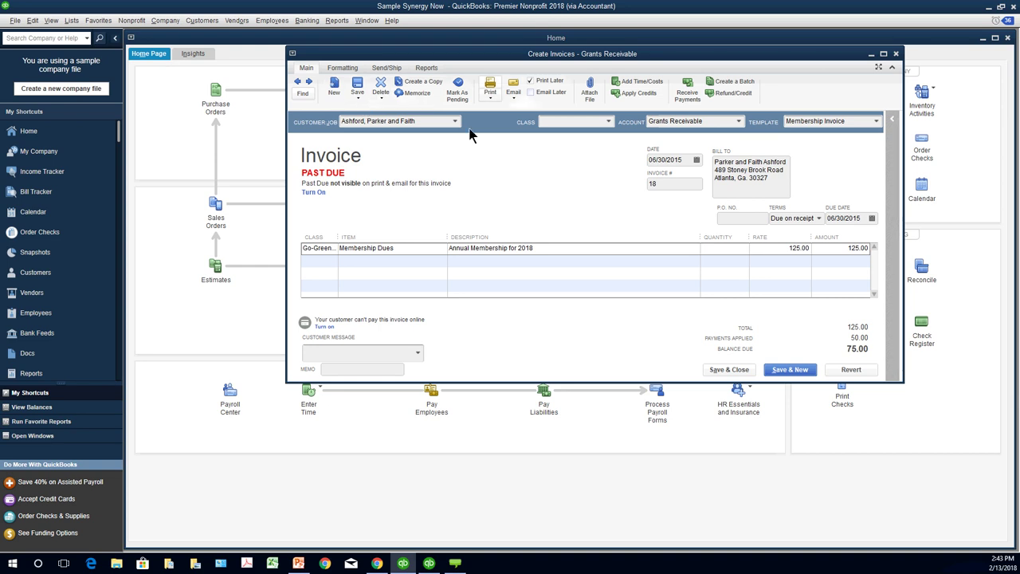
left_click(490, 102)
left_click(490, 114)
left_click(319, 193)
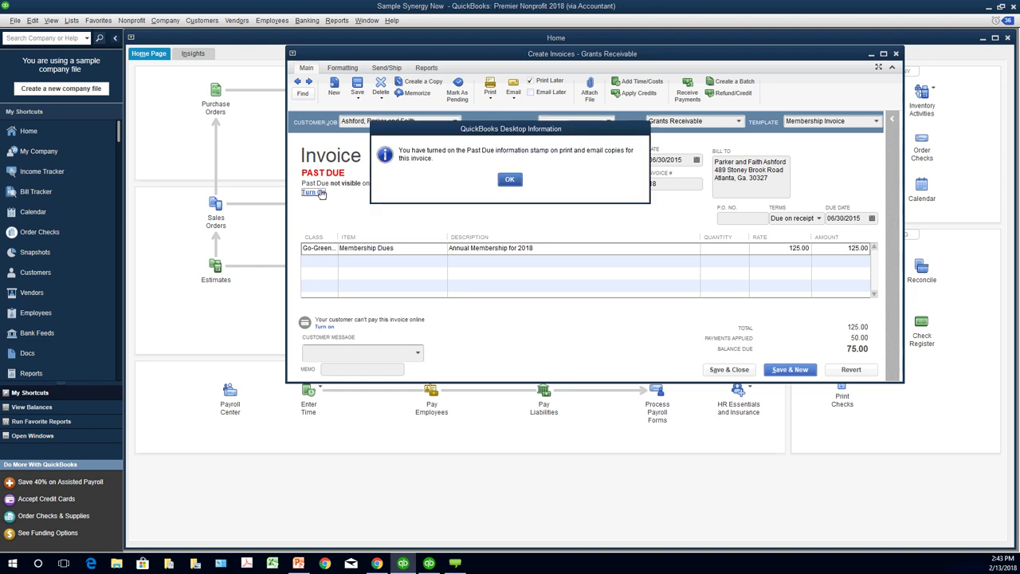
left_click(512, 182)
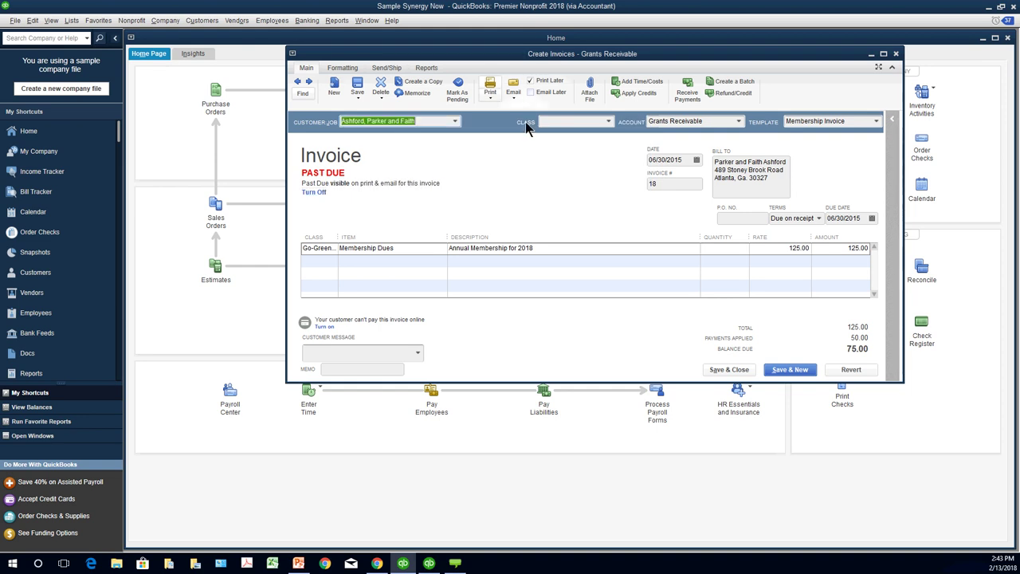
Step: Print-preview invoice 18, zoom in on the page, and close the preview
left_click(491, 99)
left_click(492, 108)
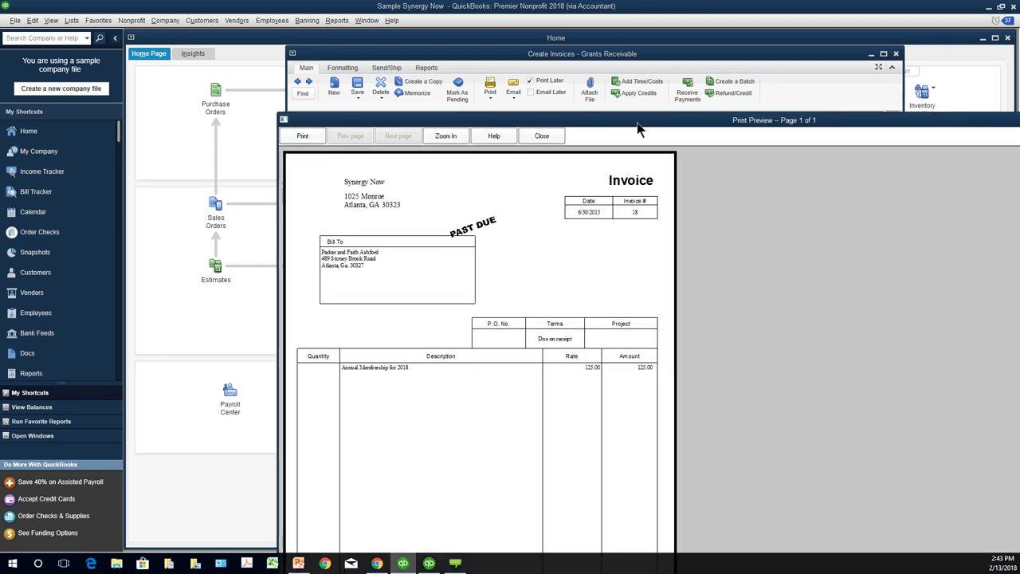
left_click(653, 183)
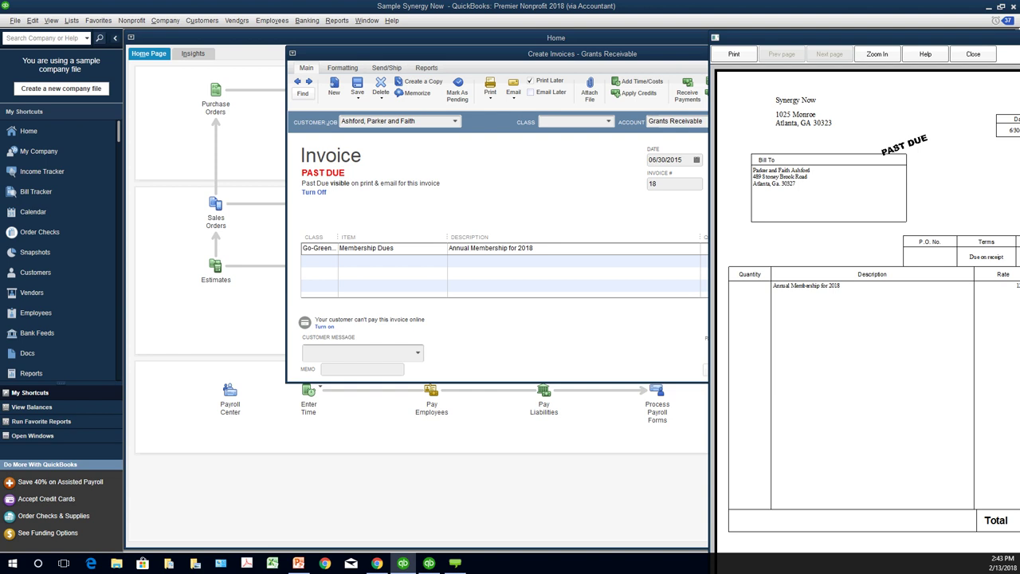
key("Escape")
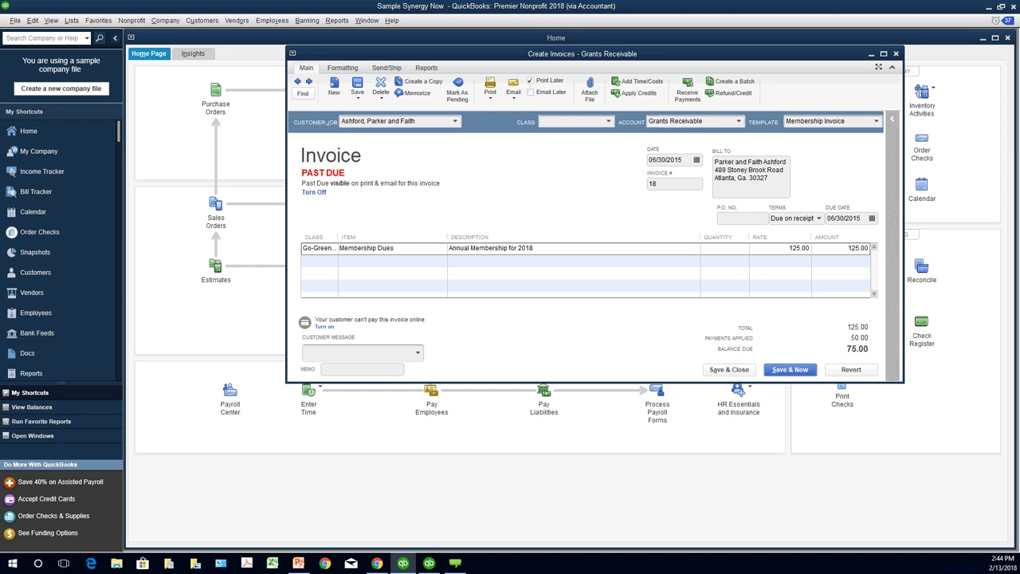
Step: Close the Create Invoices window to return to the Home Page
left_click(897, 54)
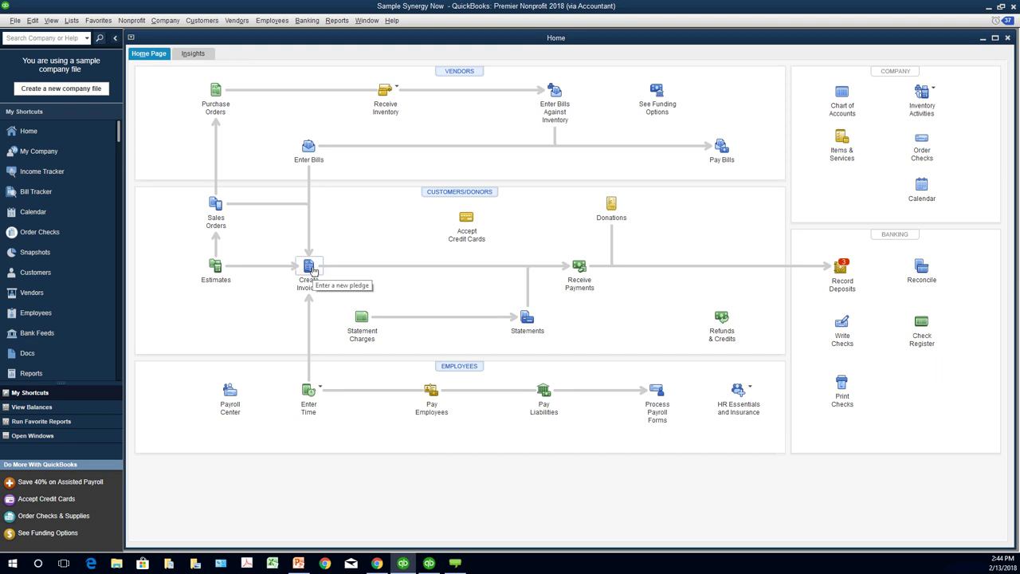
Step: Start a new sales receipt and widen the form and its Item column
left_click(607, 222)
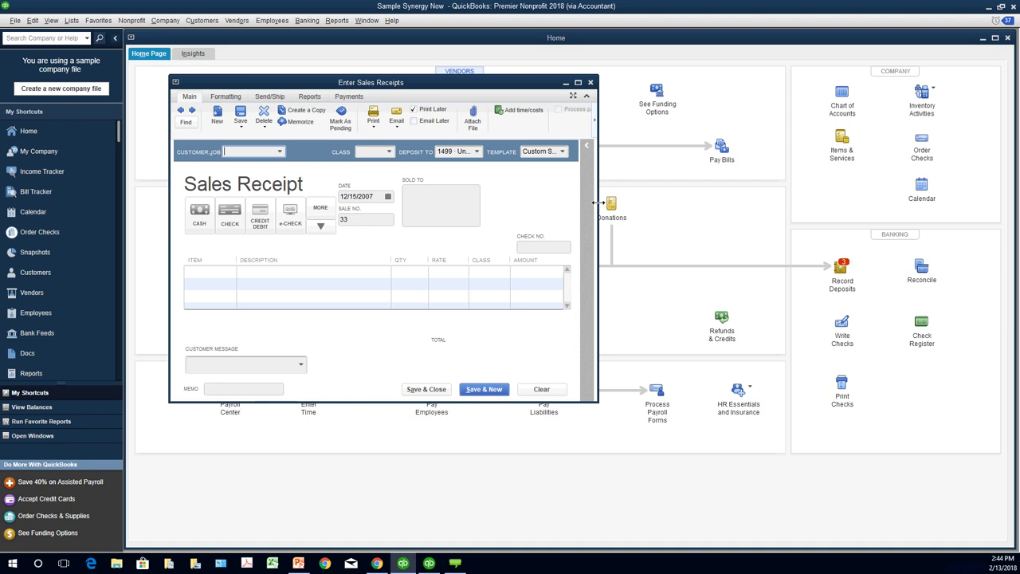
left_click_drag(596, 202, 827, 203)
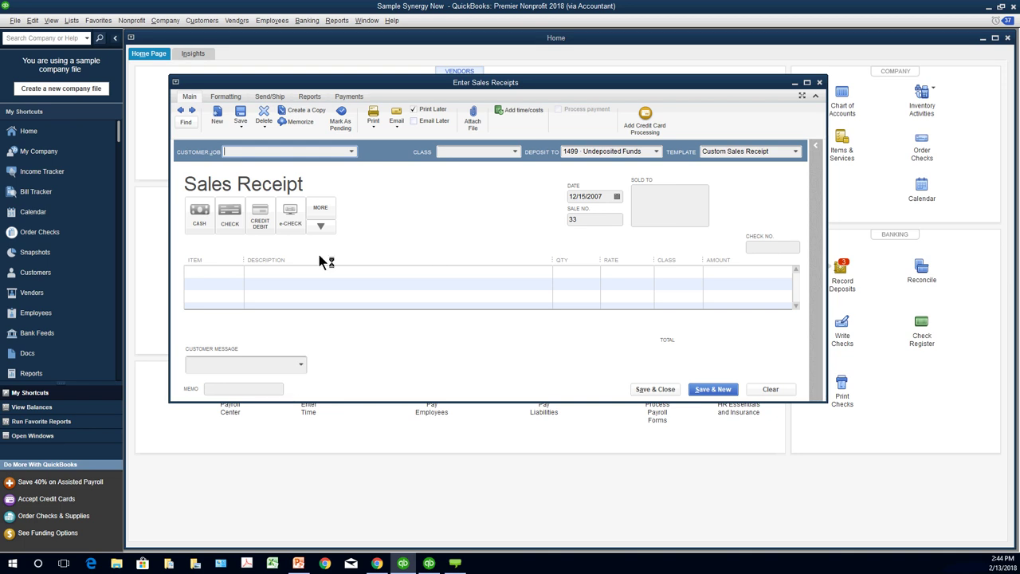
left_click_drag(246, 266, 261, 266)
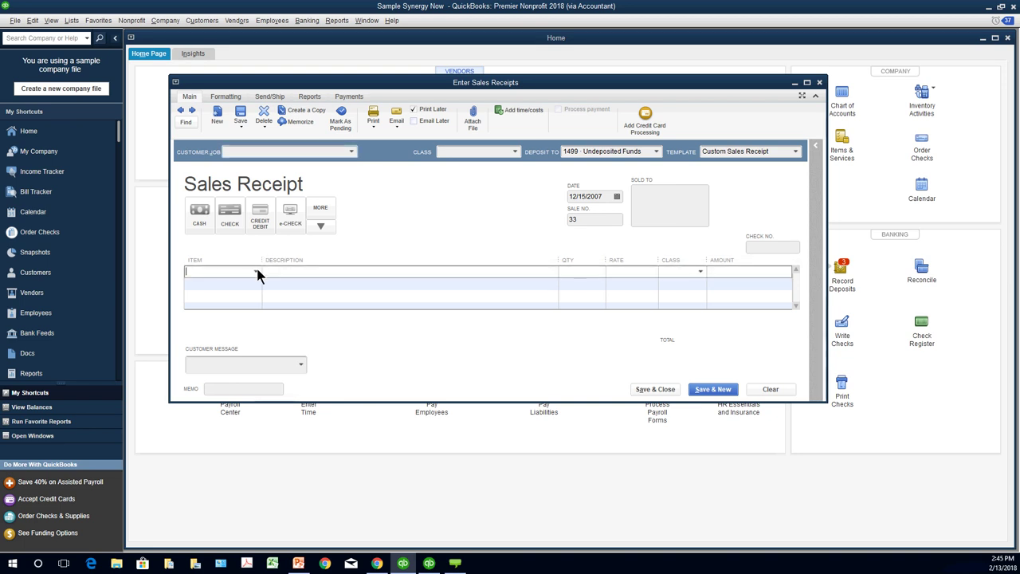
Step: Enter Membership Dues as the first line item, Annual Membership at 125.00
left_click(256, 272)
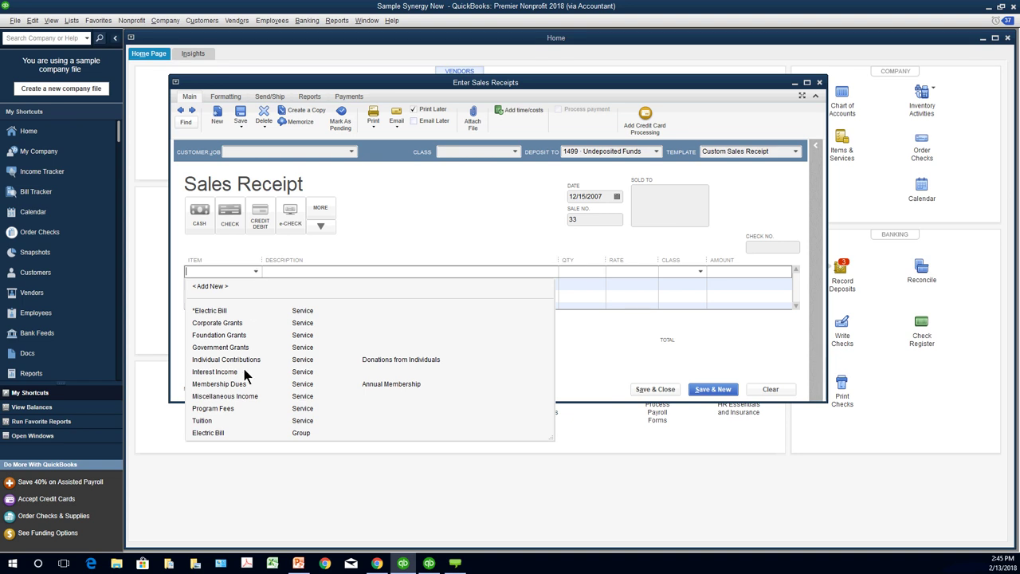
key("Escape")
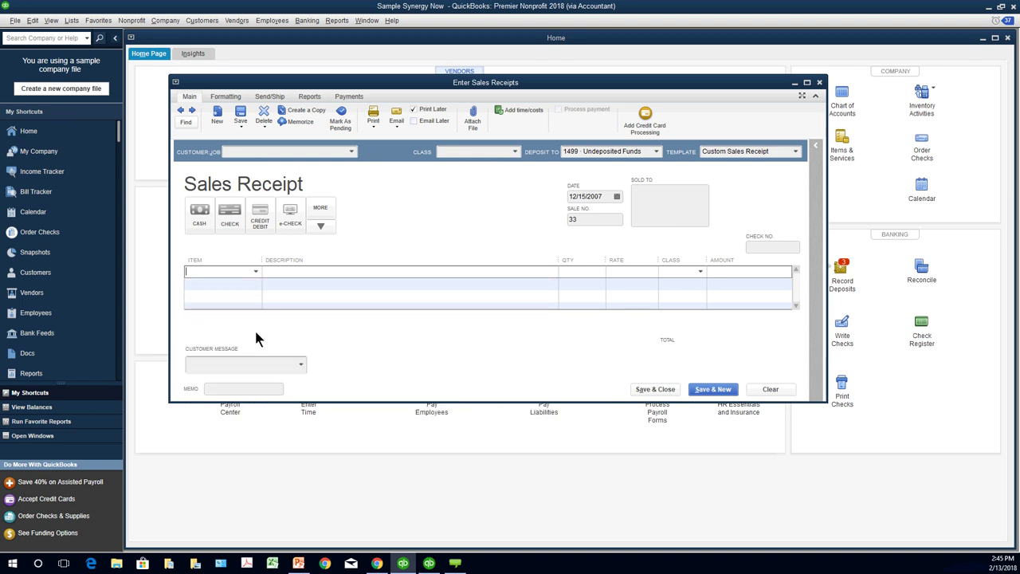
type("Membership Dues")
key("Tab")
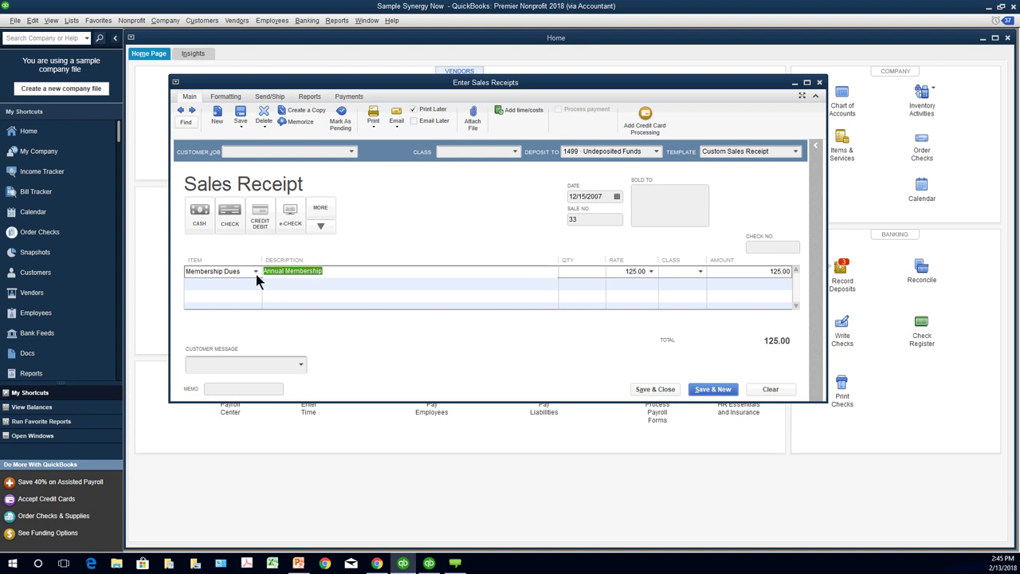
left_click(71, 20)
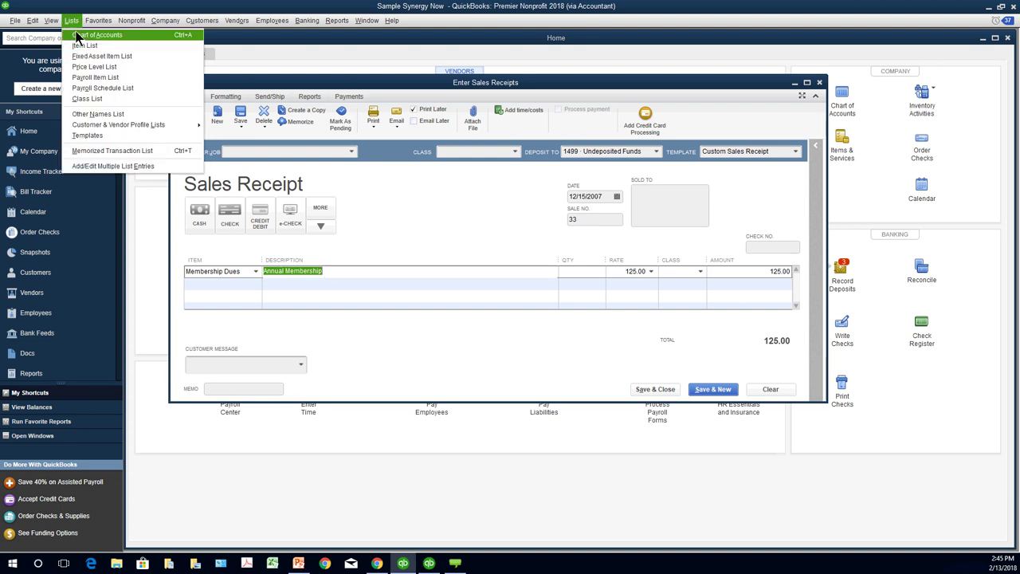
Step: Review the Membership Dues item's Annual Membership description in the Item List without changing it
left_click(84, 45)
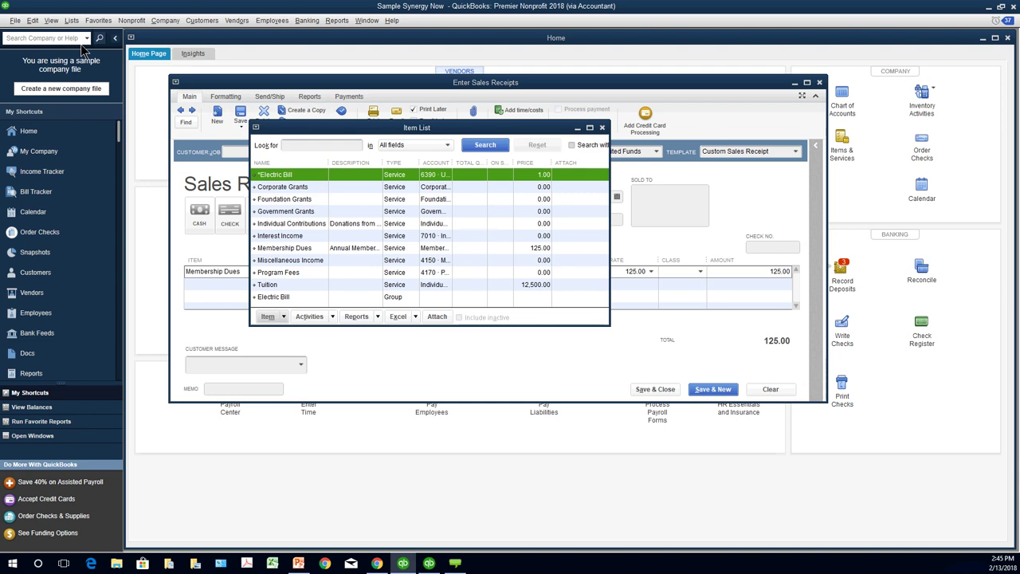
double_click(327, 248)
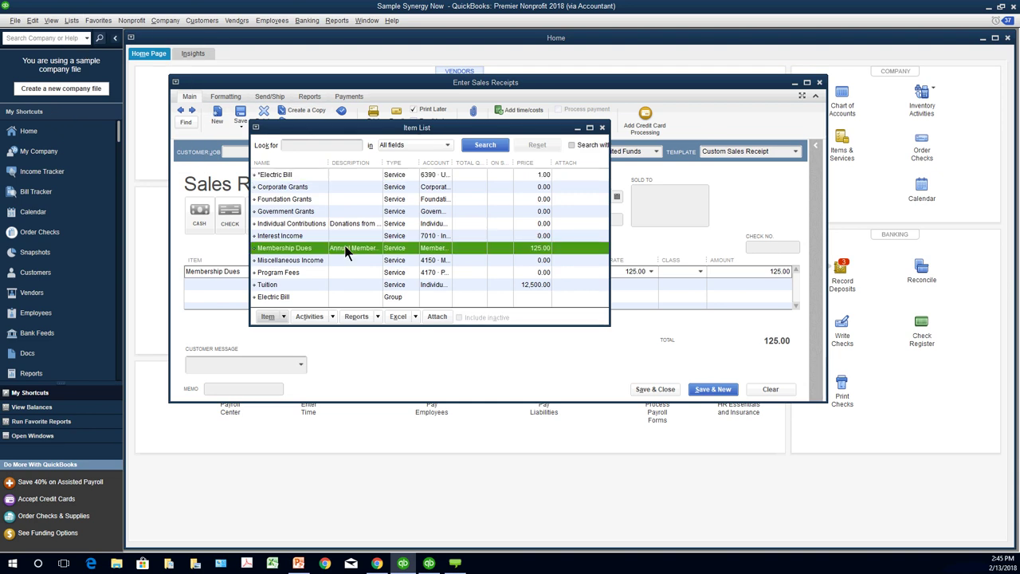
left_click_drag(260, 257, 200, 257)
left_click(498, 137)
left_click(578, 131)
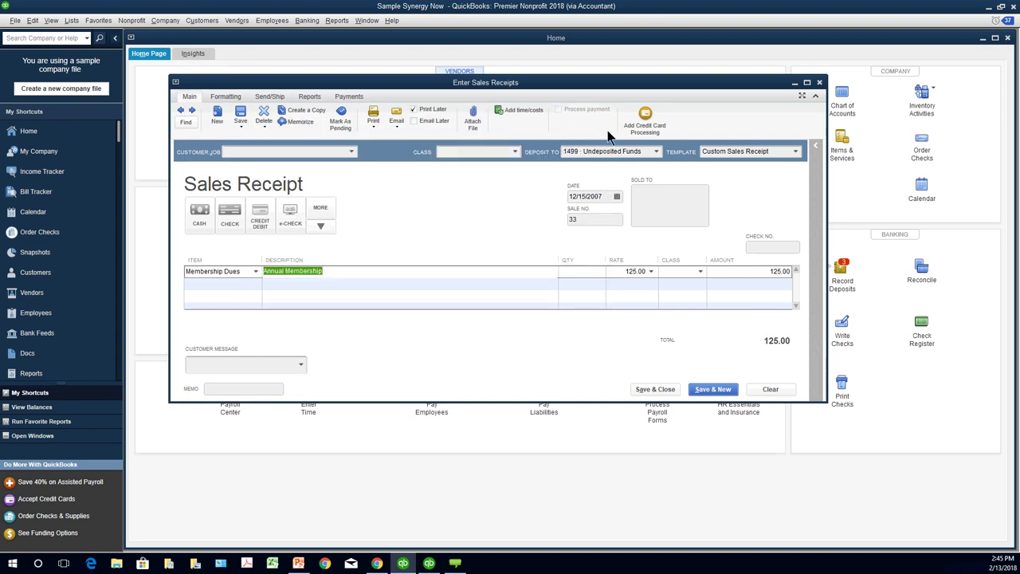
Step: Append '-' to the first line's Annual Membership description
left_click(360, 272)
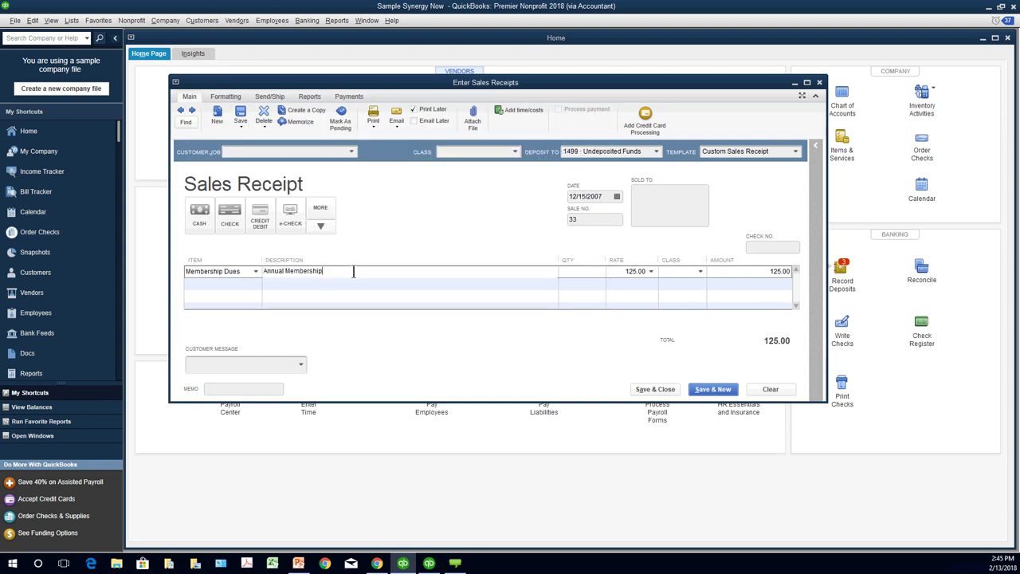
type("-")
key("shift+Left")
key("shift+Left")
key("shift+Left")
key("shift+Left")
key("shift+Left")
key("shift+Left")
key("shift+Left")
key("shift+Left")
key("Tab")
Step: Add a second Membership Dues line described '- for 2018', then clear the receipt
left_click(255, 287)
left_click(253, 284)
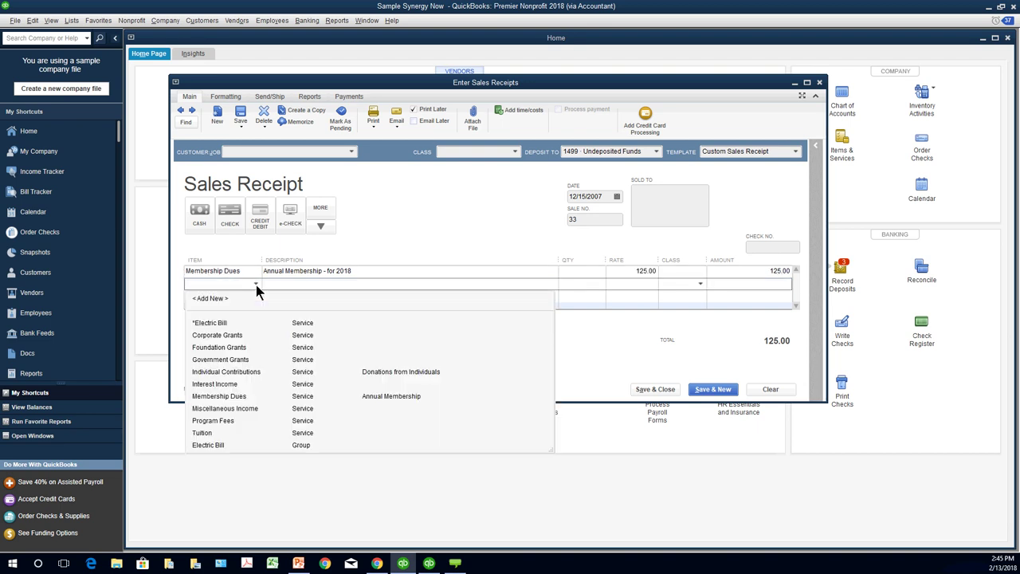
left_click(245, 397)
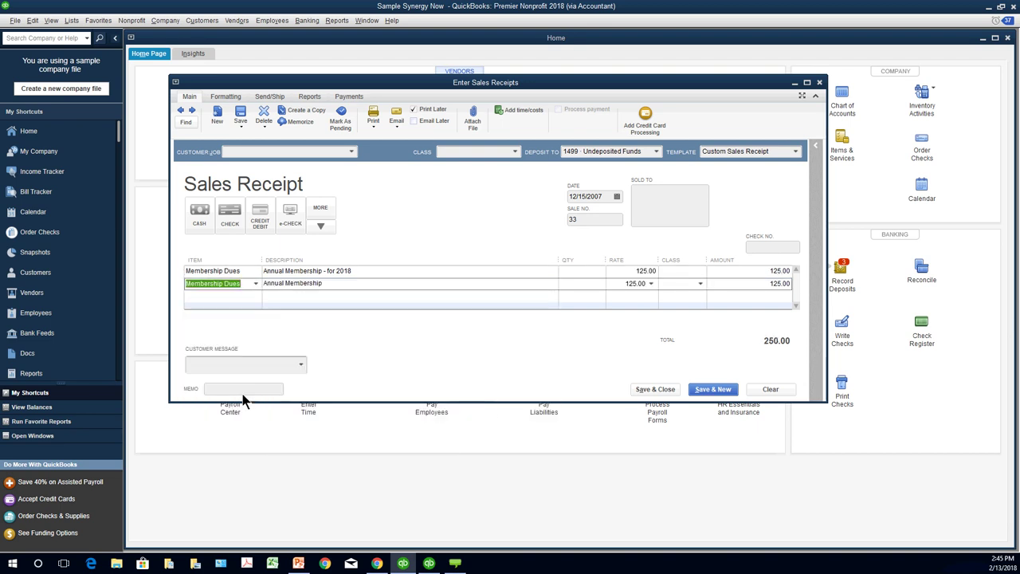
left_click(326, 281)
left_click(325, 280)
type("- for")
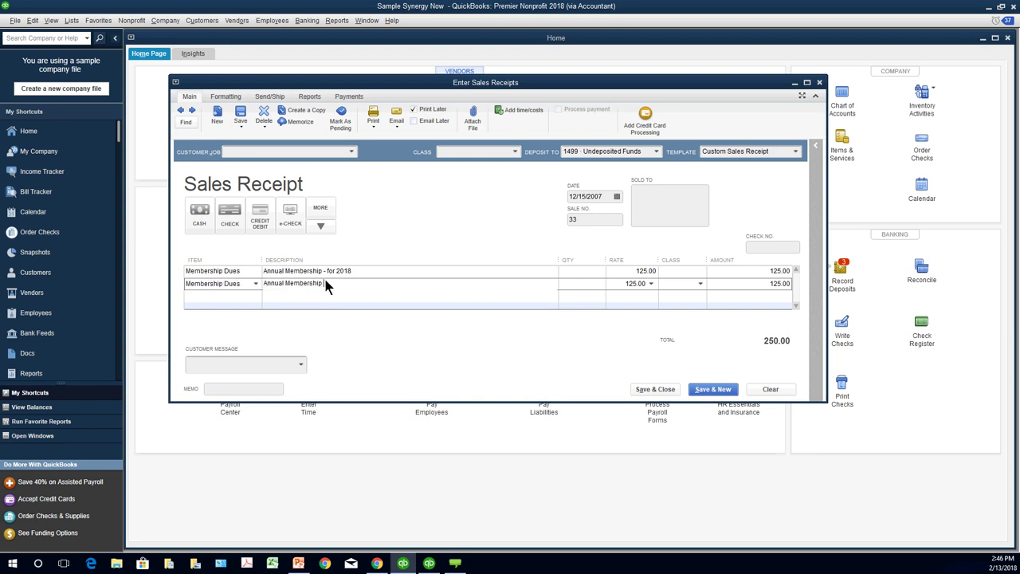
type(" 2018")
left_click(783, 389)
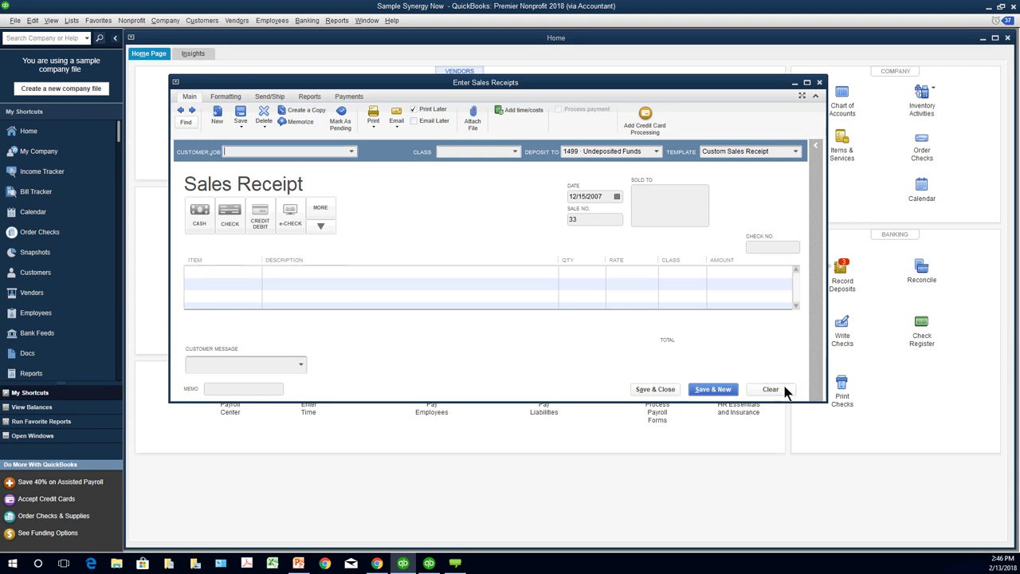
Step: Re-enter Membership Dues on the first line and append '-' to its description
left_click(255, 273)
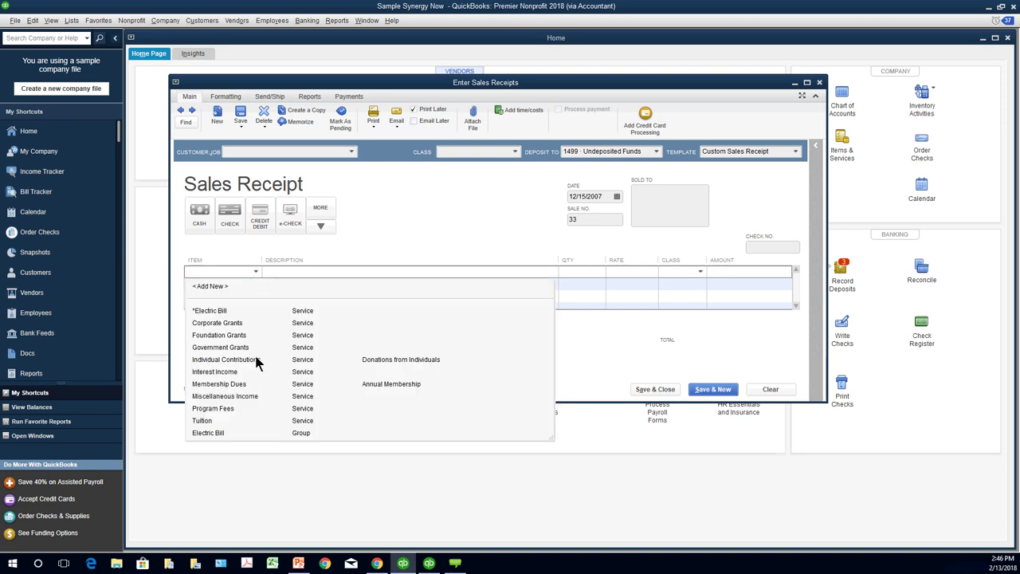
left_click(239, 384)
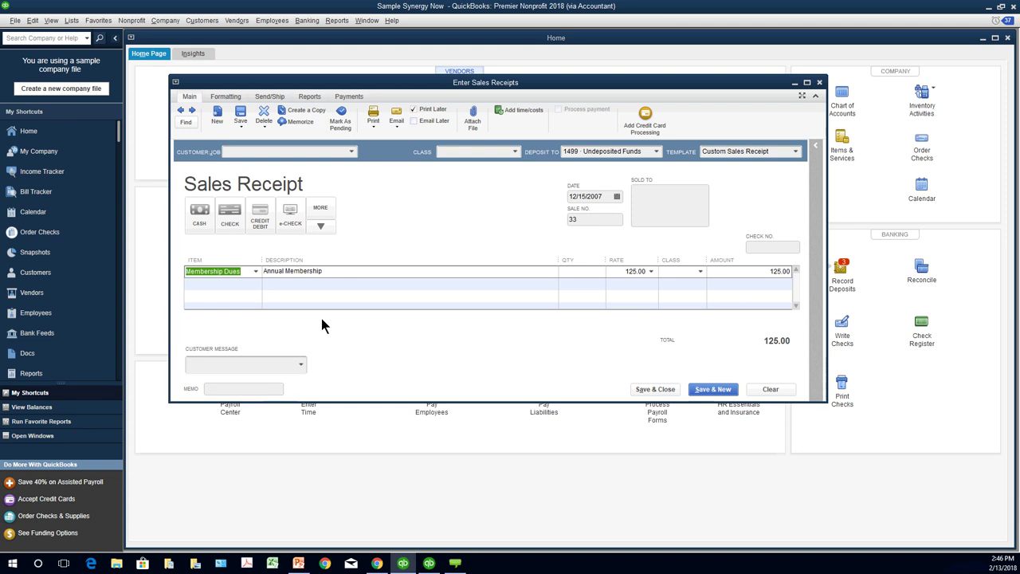
left_click(327, 272)
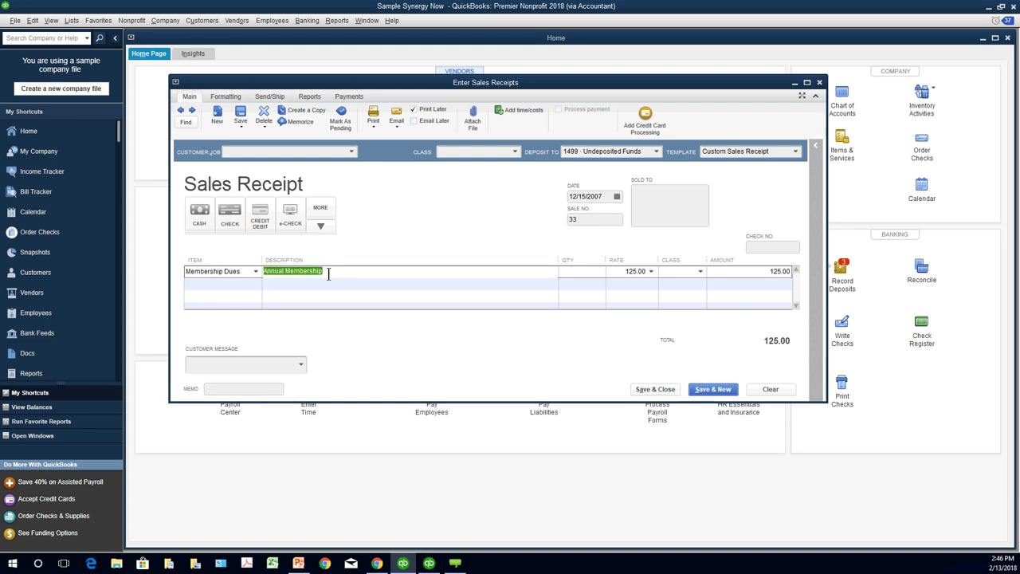
left_click(344, 273)
type("- 2018")
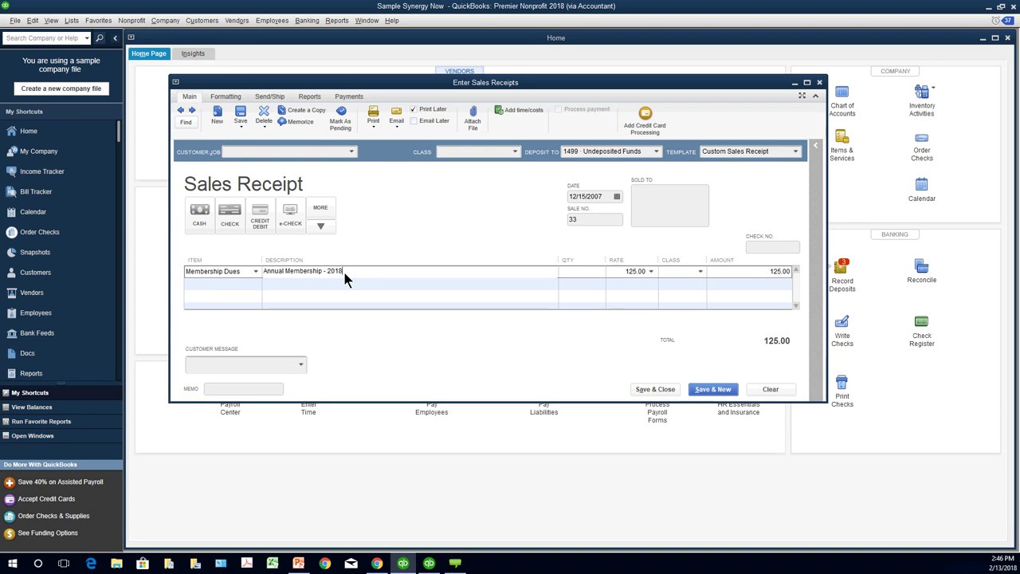
key("Tab")
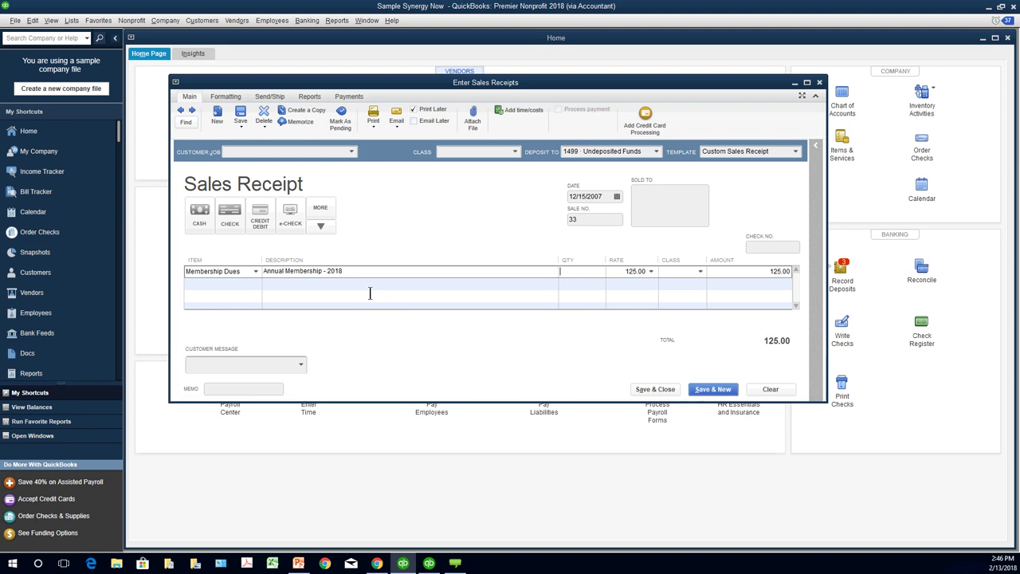
Step: Assign the Go-Green Guidance Center class to the first line
left_click(351, 272)
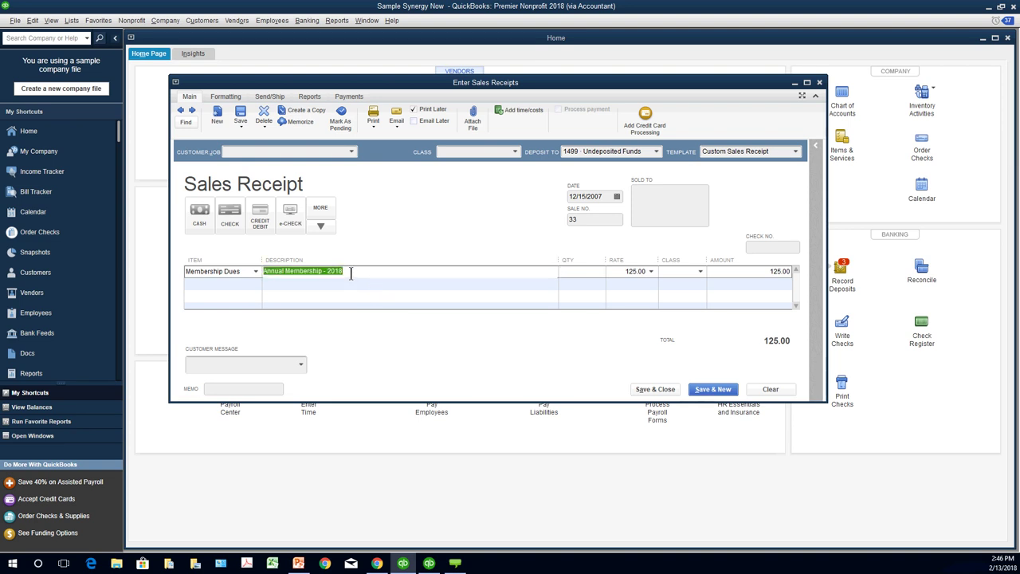
left_click(620, 274)
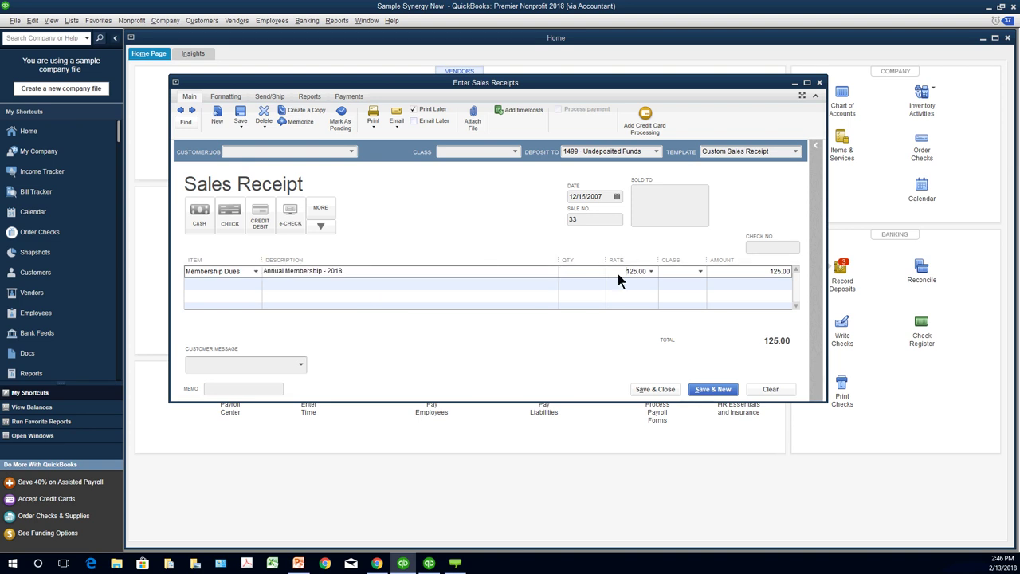
left_click(700, 272)
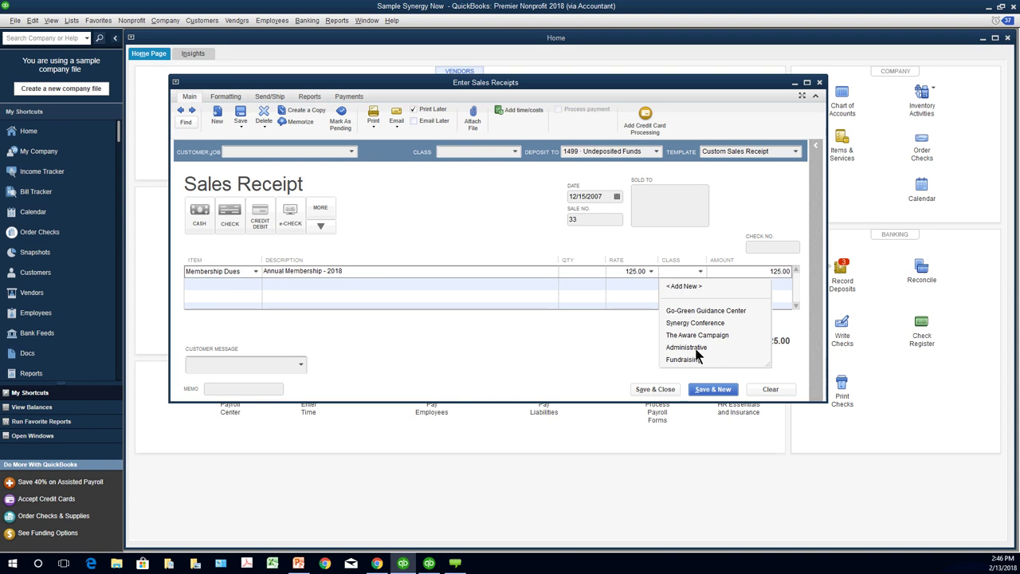
left_click(697, 309)
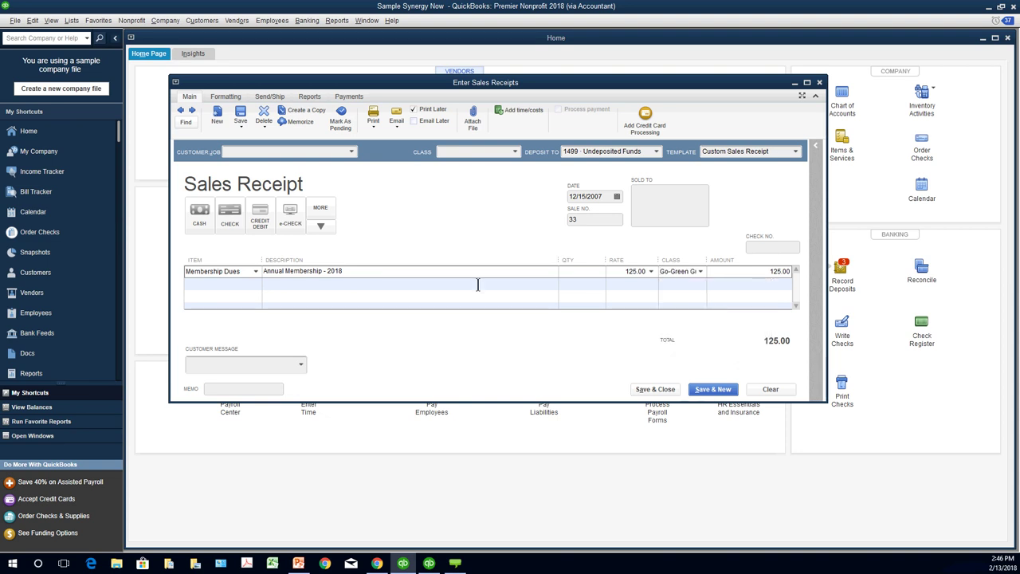
left_click(440, 273)
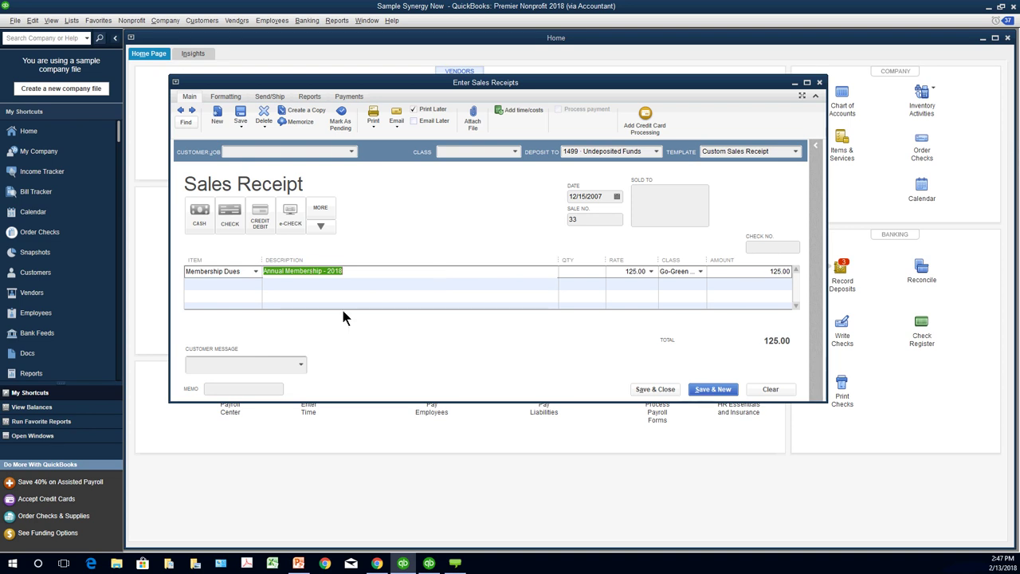
Step: Begin a second line, clear both lines, and choose Membership Dues again for the first line
left_click(248, 287)
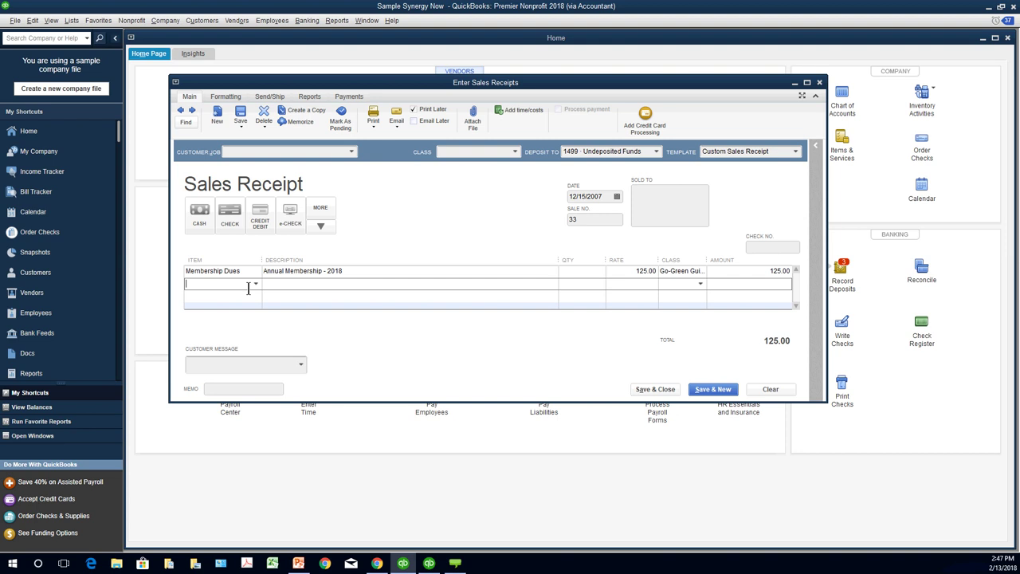
type("Membership Dues")
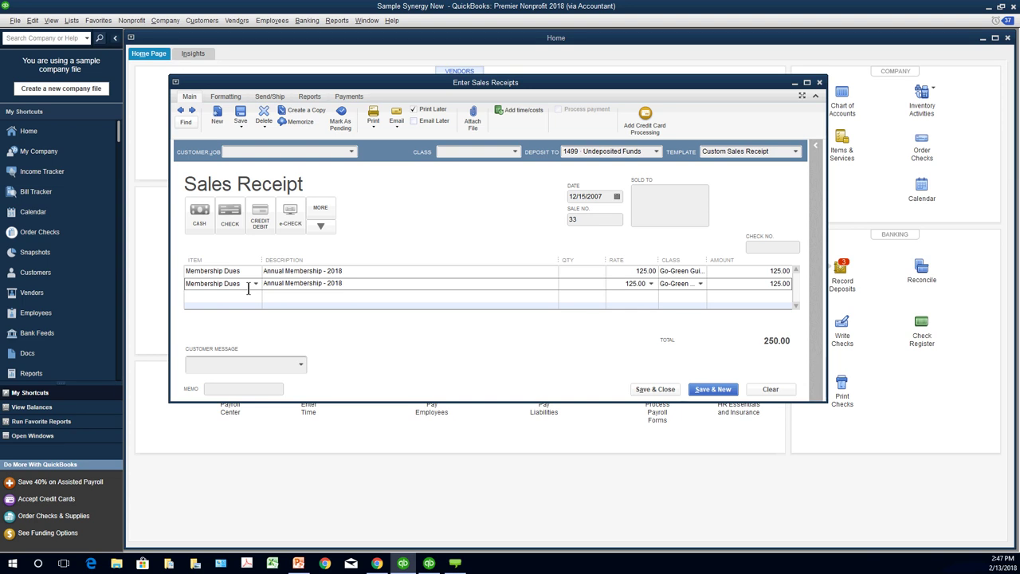
left_click(777, 395)
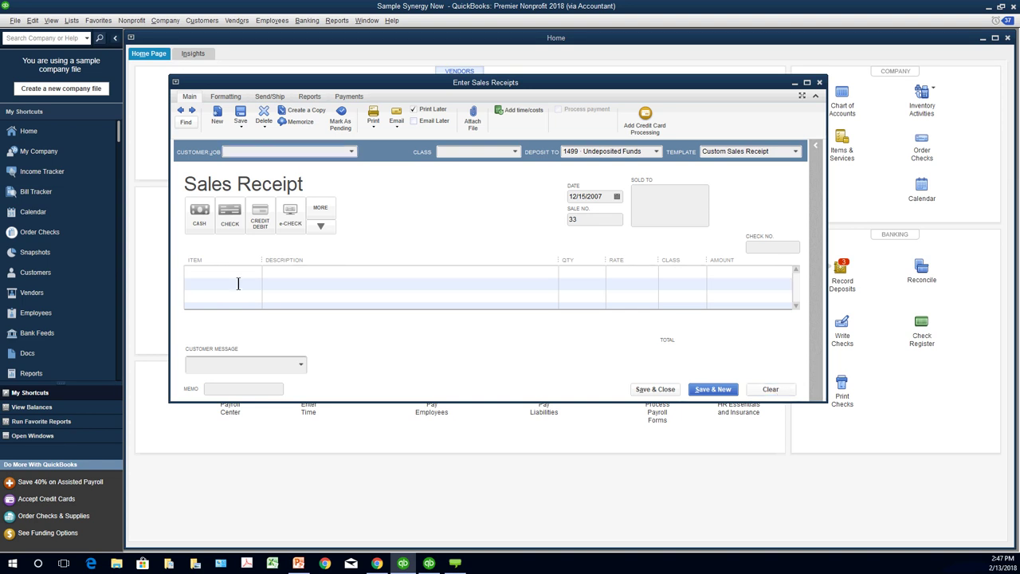
left_click(250, 271)
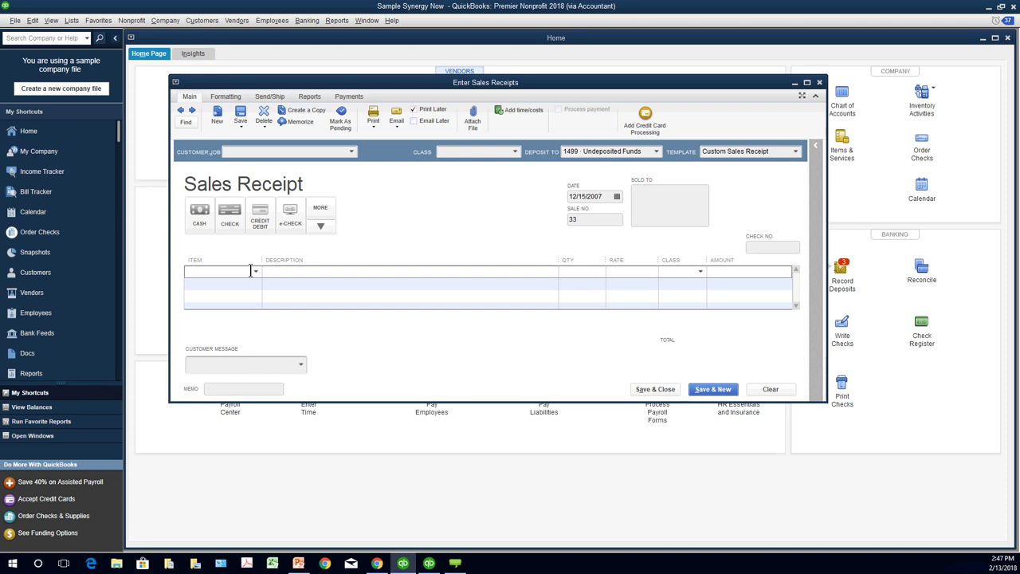
left_click(256, 272)
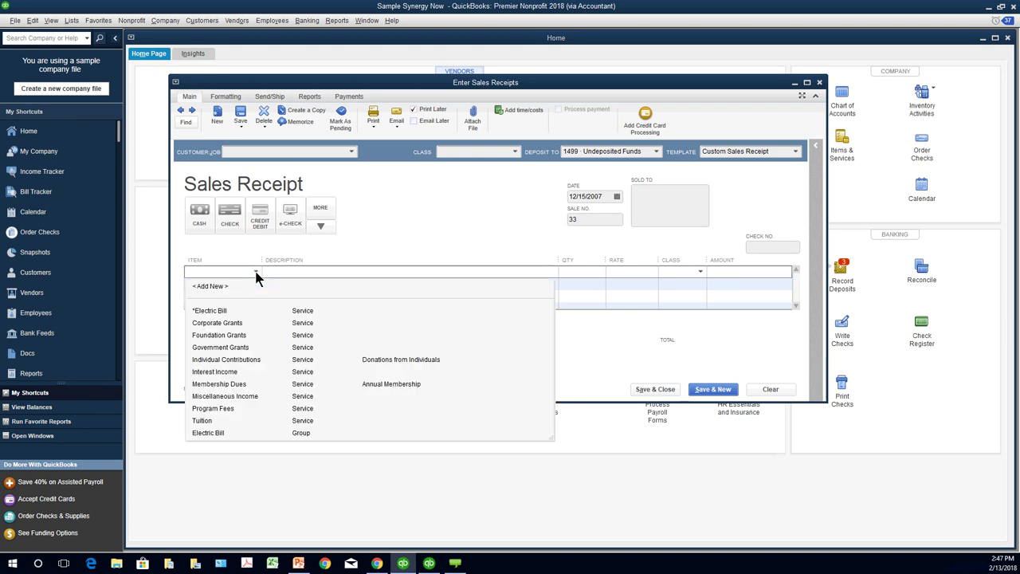
left_click(243, 384)
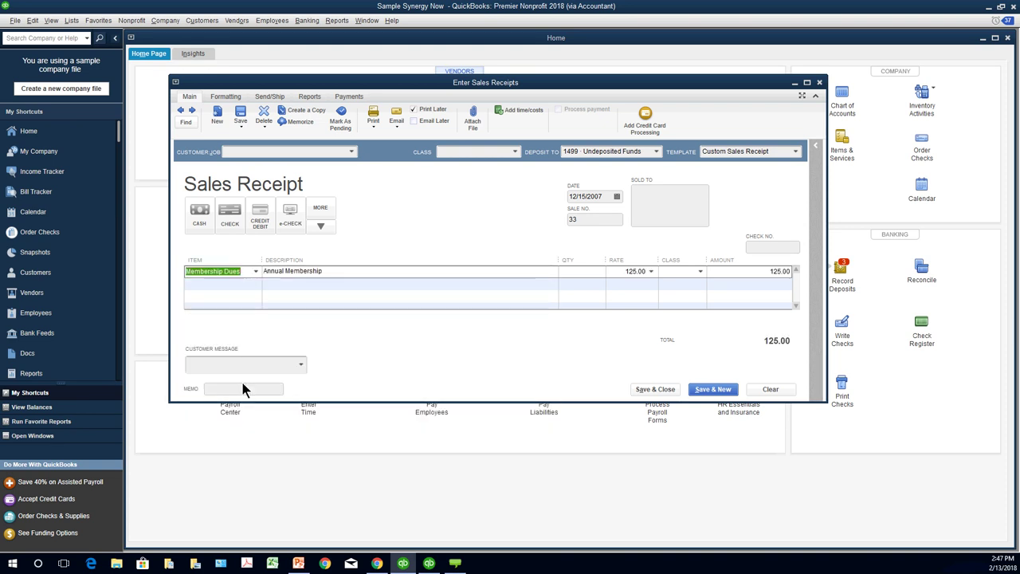
left_click(367, 274)
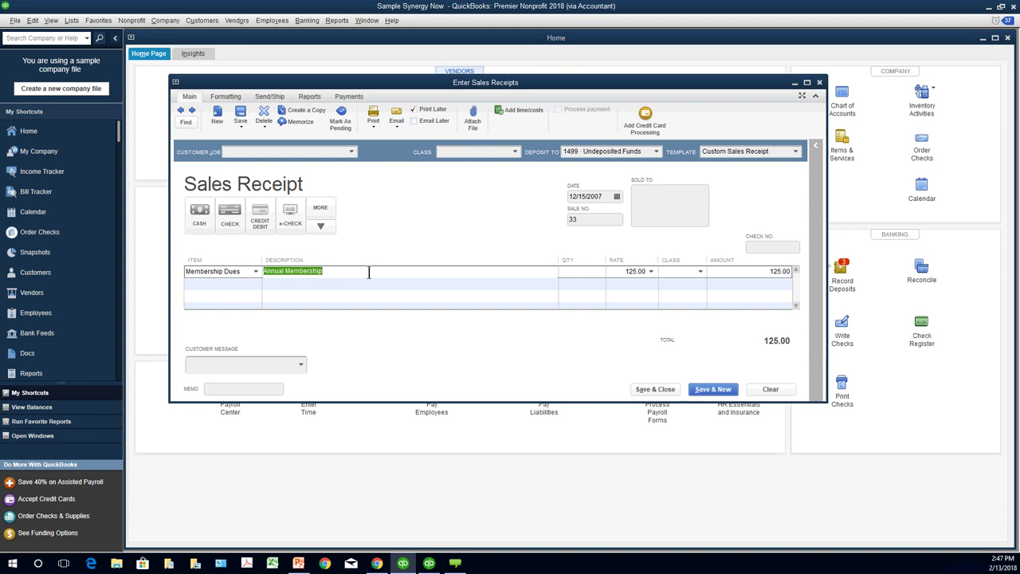
Step: Close the sales receipt and start a new invoice with Ctrl+I
key("Escape")
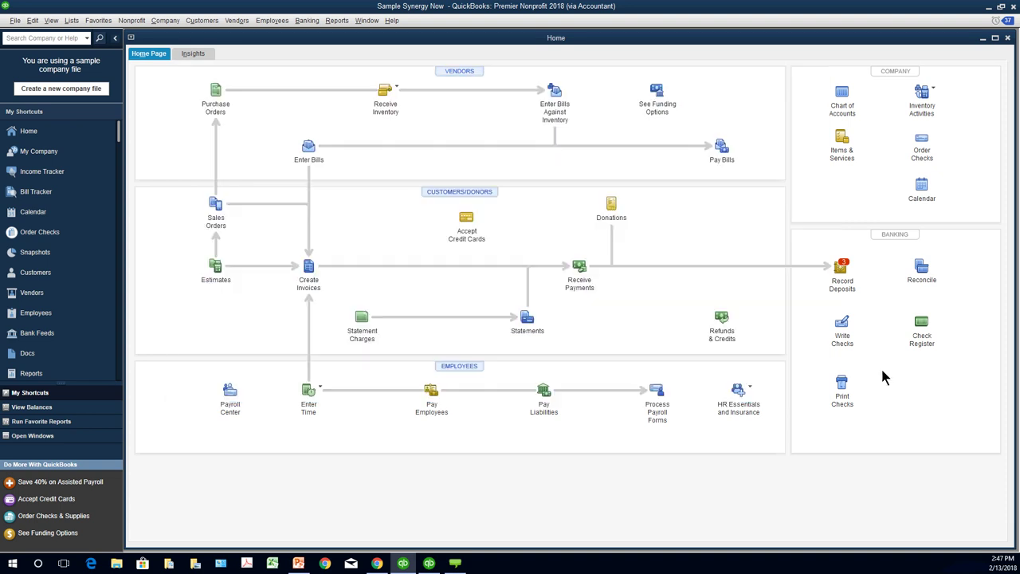
key("ctrl+i")
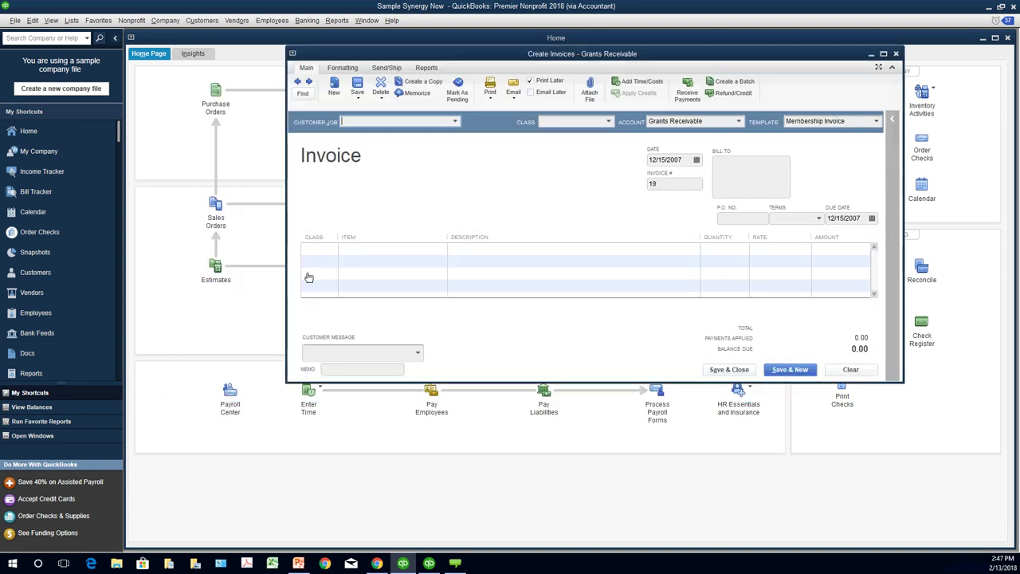
left_click(326, 252)
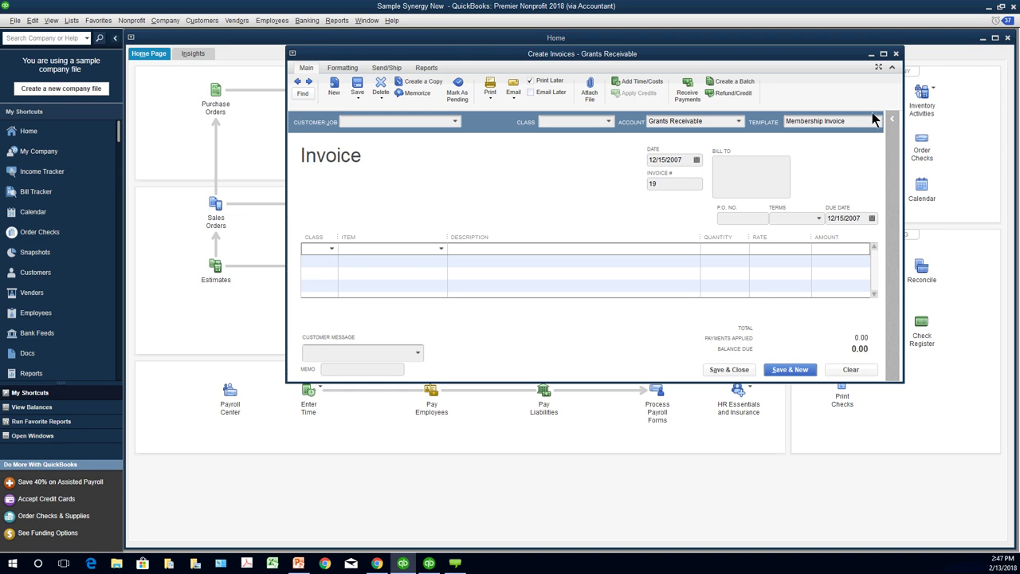
left_click(896, 54)
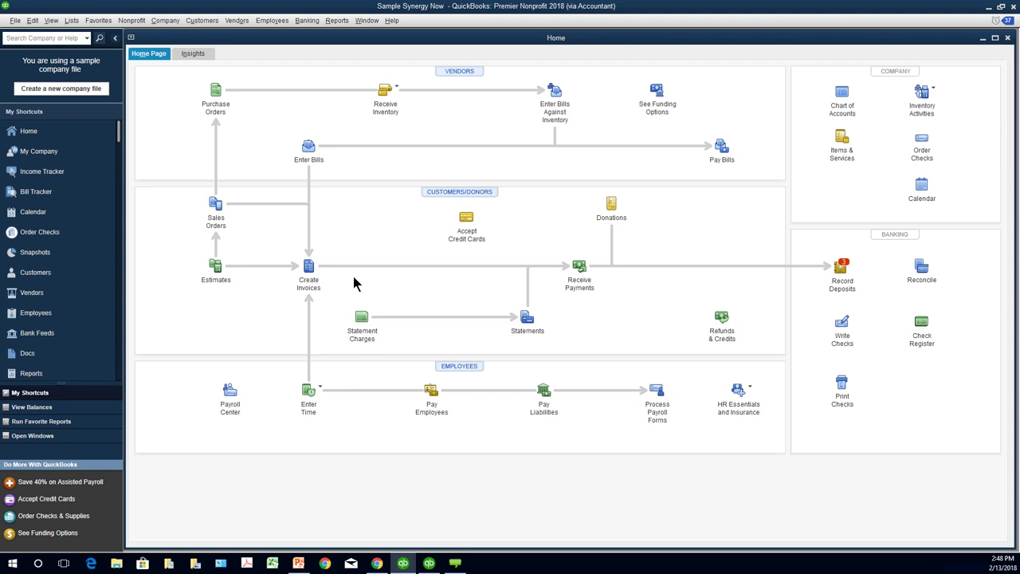
key("ctrl+i")
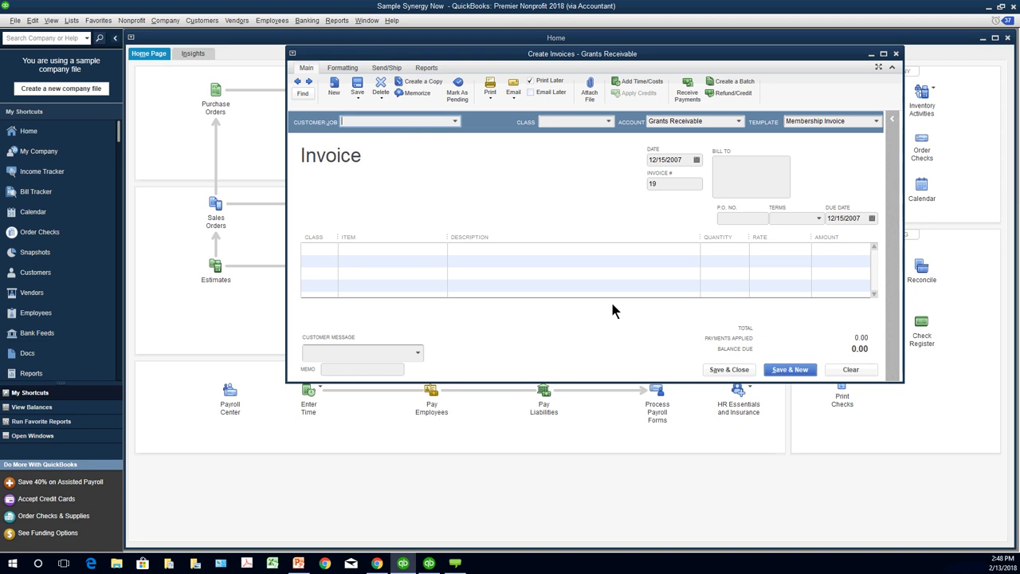
left_click(399, 253)
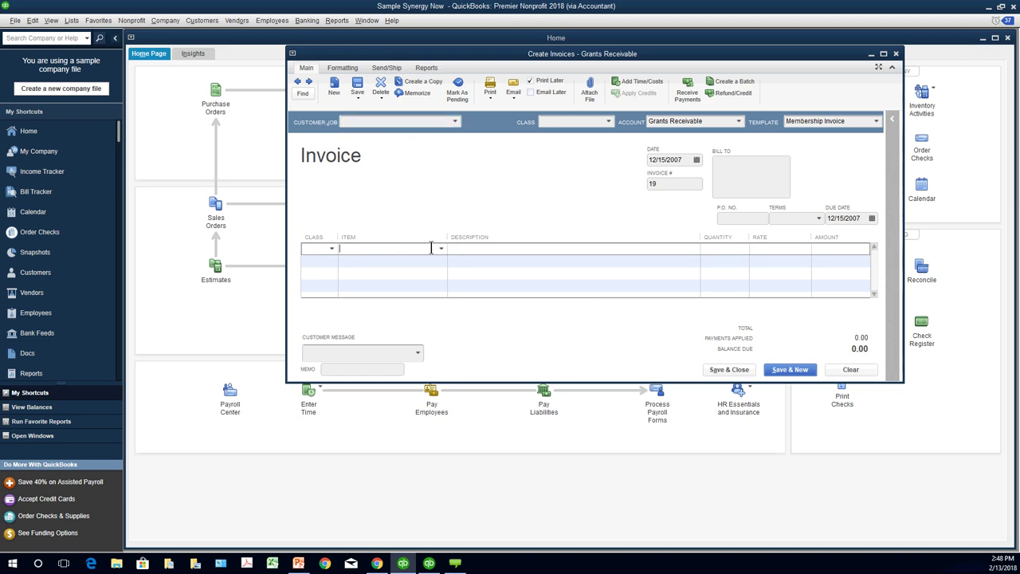
left_click(441, 248)
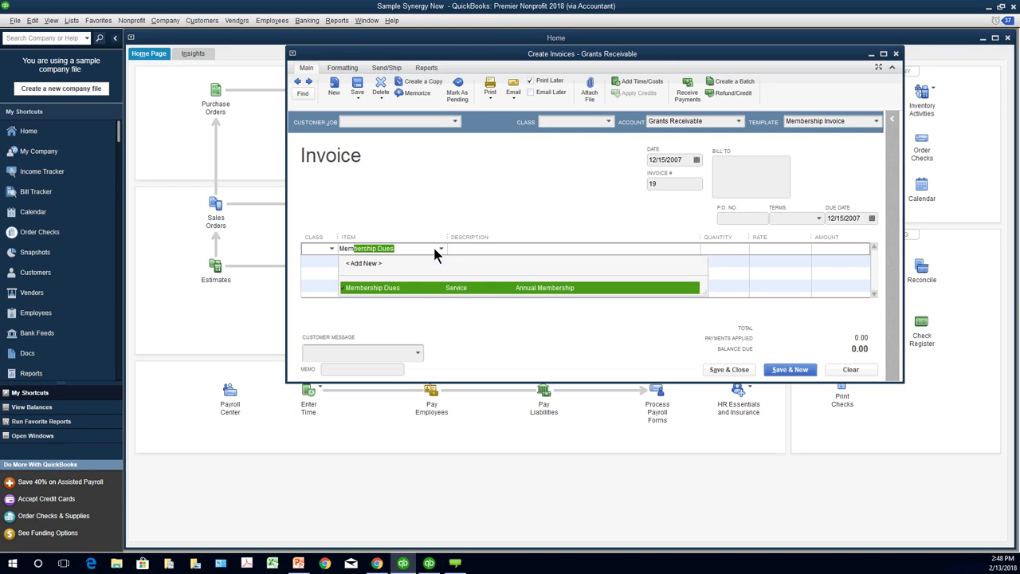
left_click(366, 287)
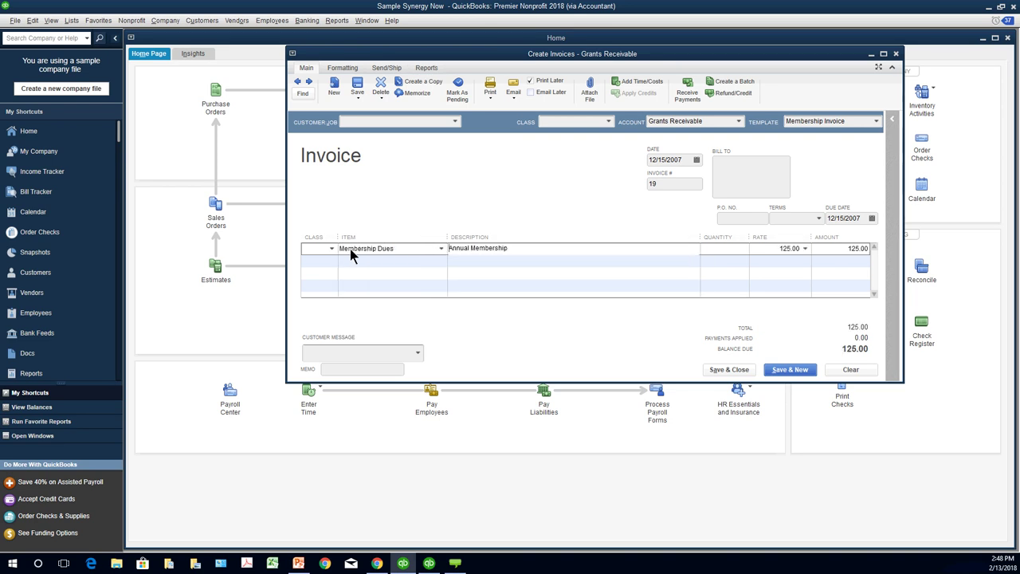
left_click(332, 248)
left_click(332, 286)
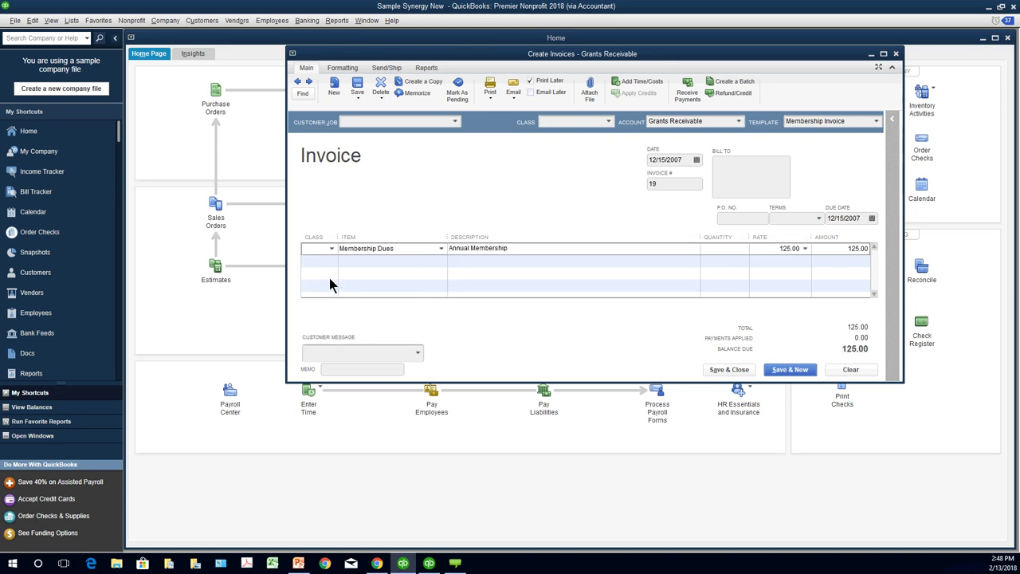
left_click(526, 247)
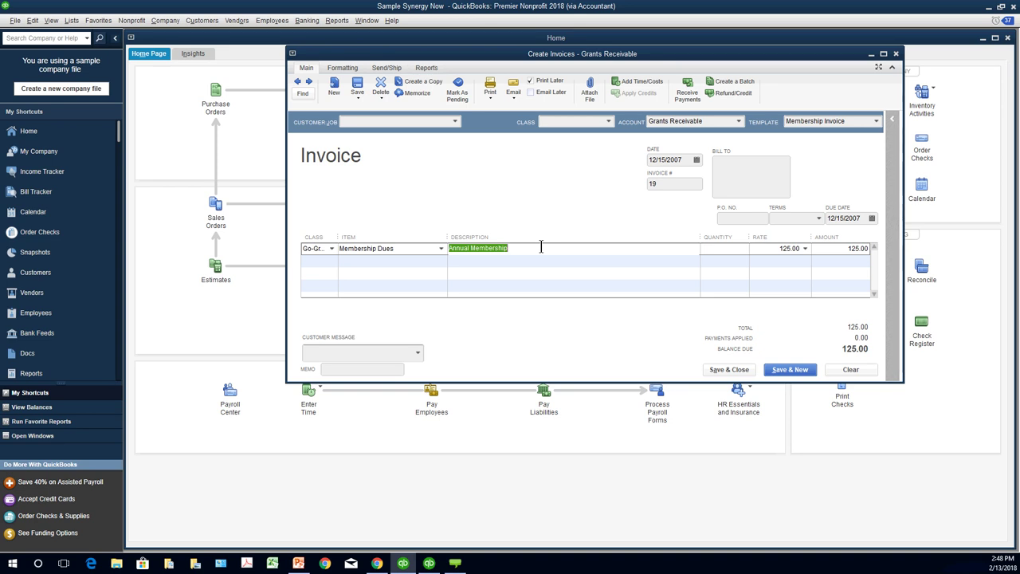
left_click(853, 369)
left_click(336, 21)
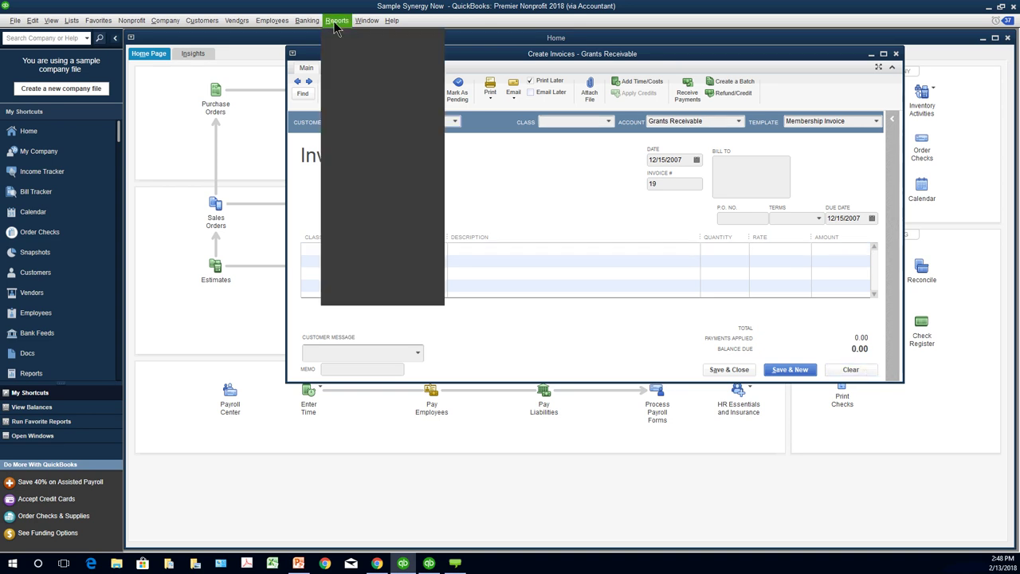
mouse_move(307, 21)
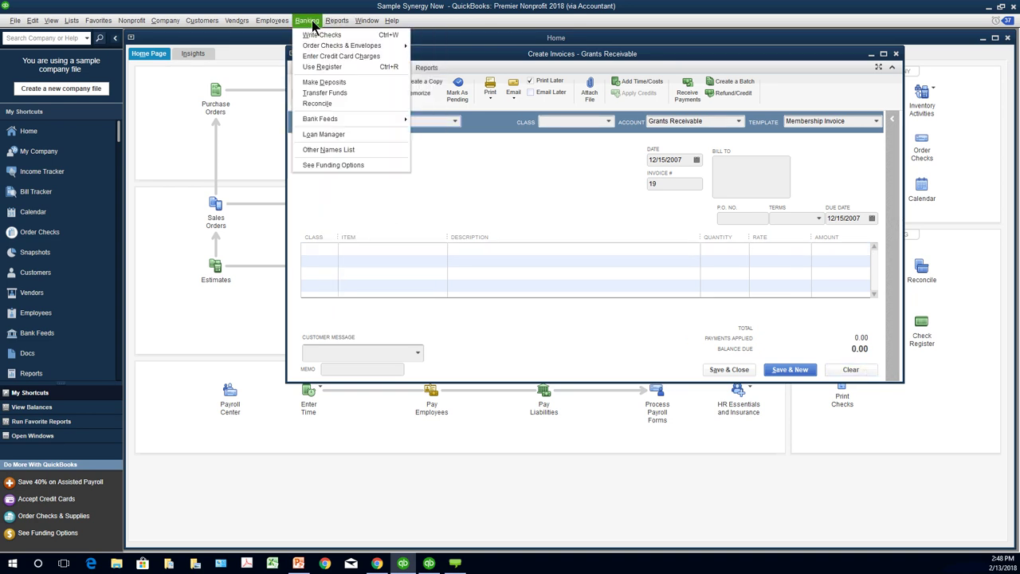
left_click(326, 82)
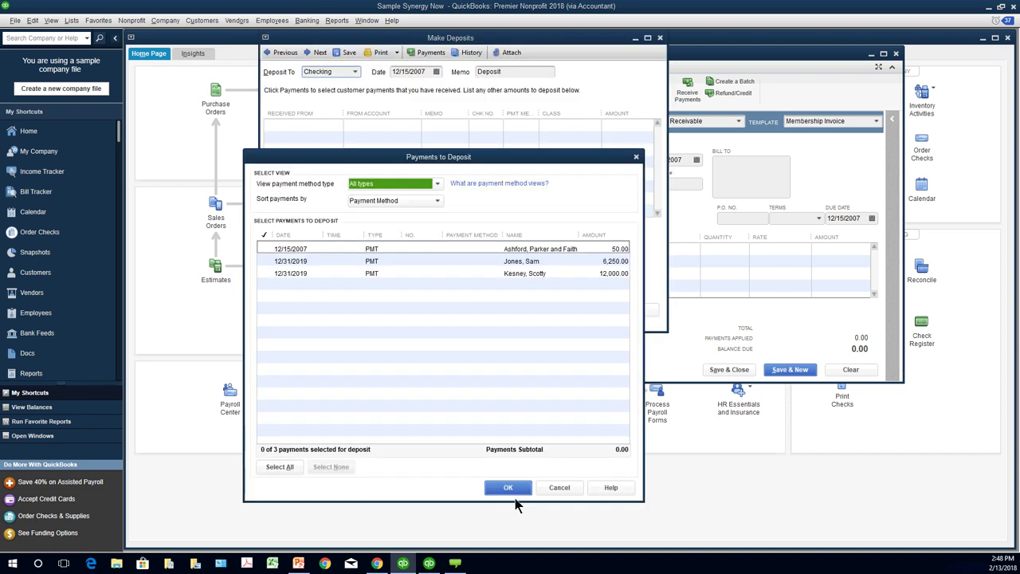
left_click(514, 492)
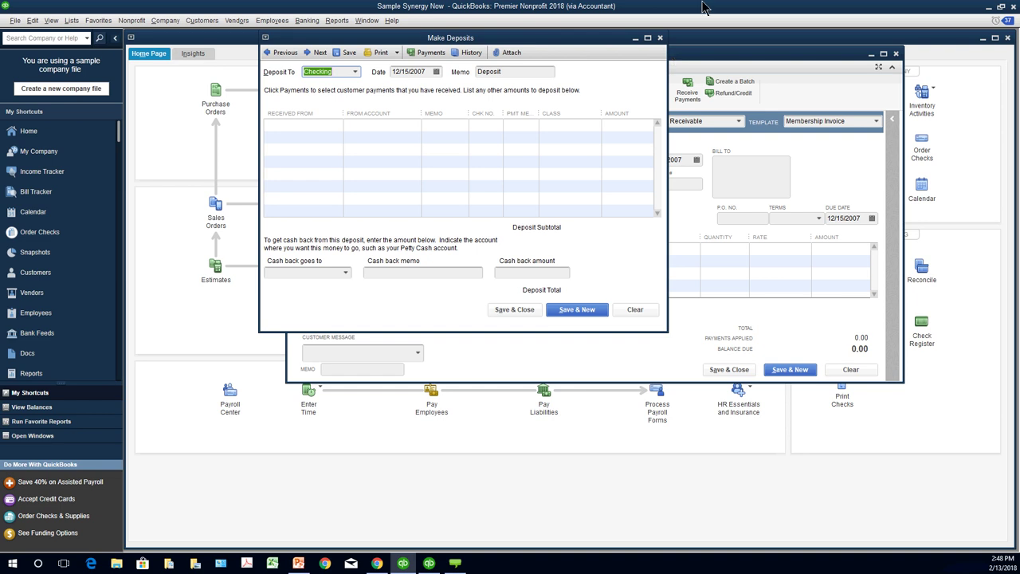
left_click(660, 38)
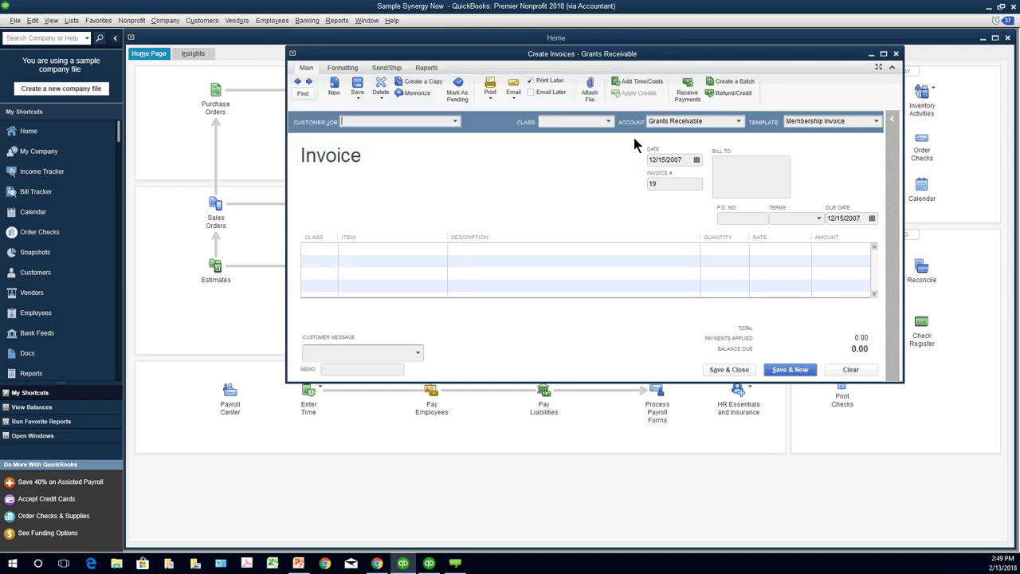
Step: Close the blank invoice, then open and close an estimate and a sales receipt without saving
left_click(896, 53)
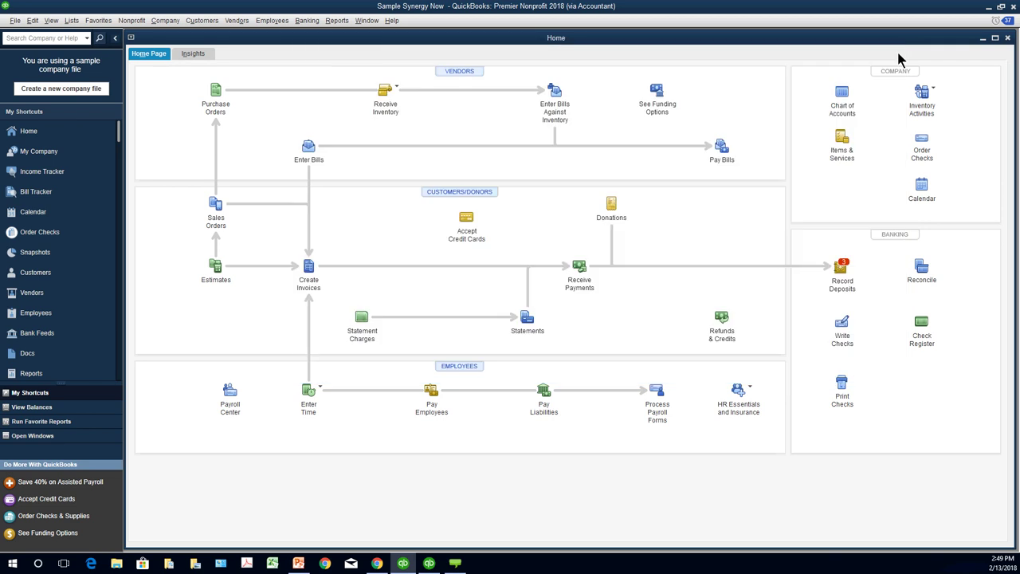
left_click(216, 266)
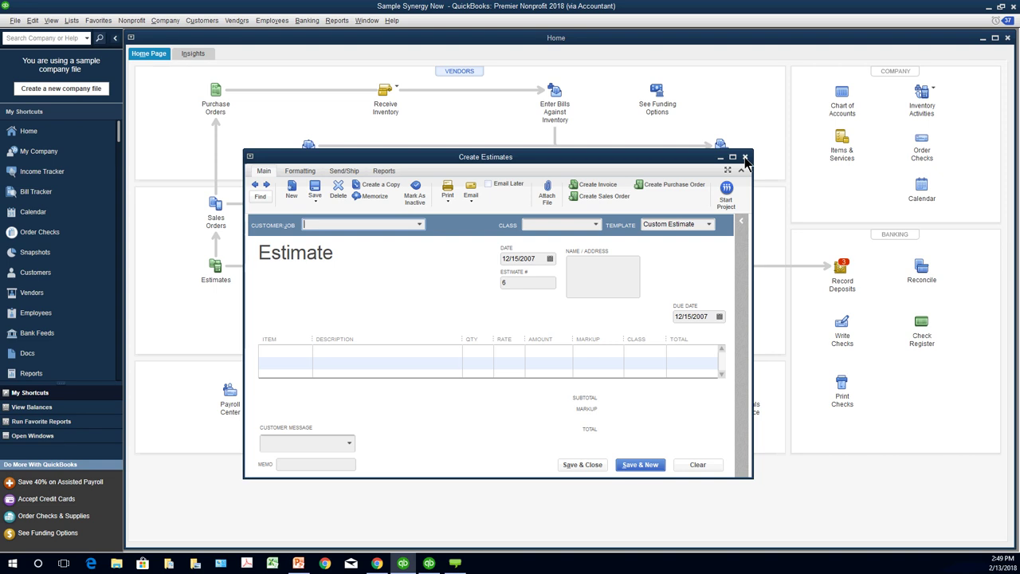
left_click(745, 157)
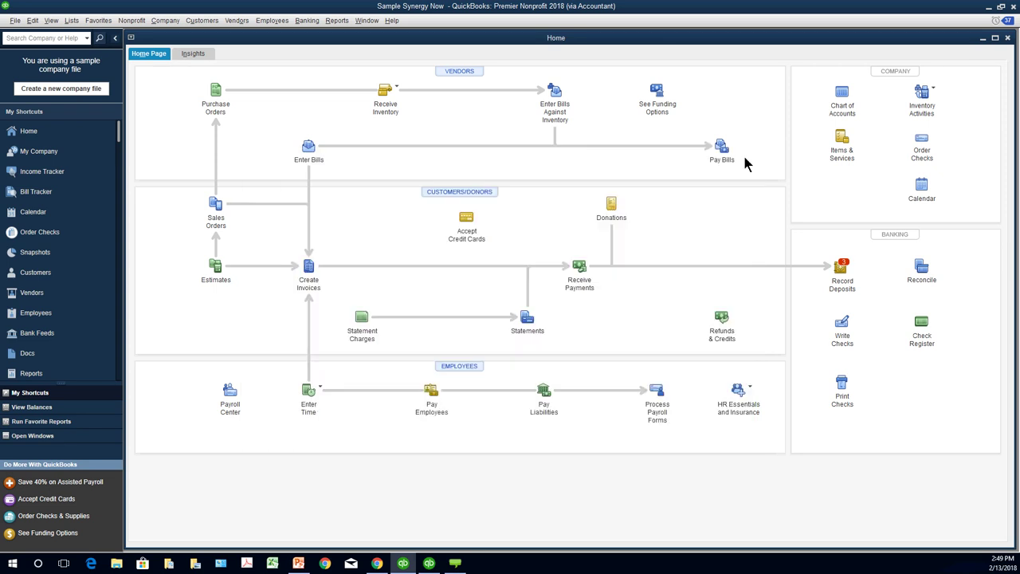
left_click(611, 206)
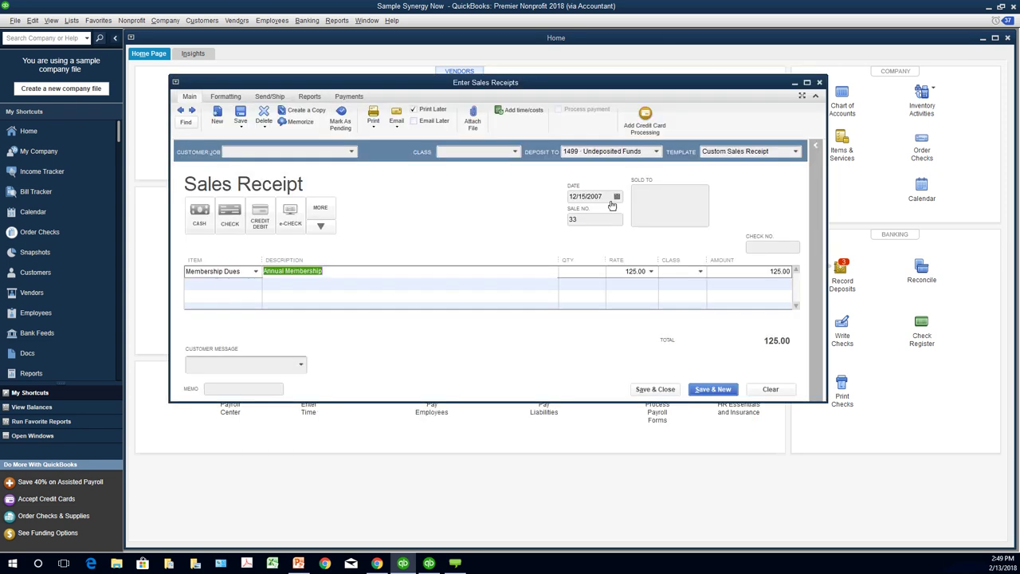
left_click(819, 83)
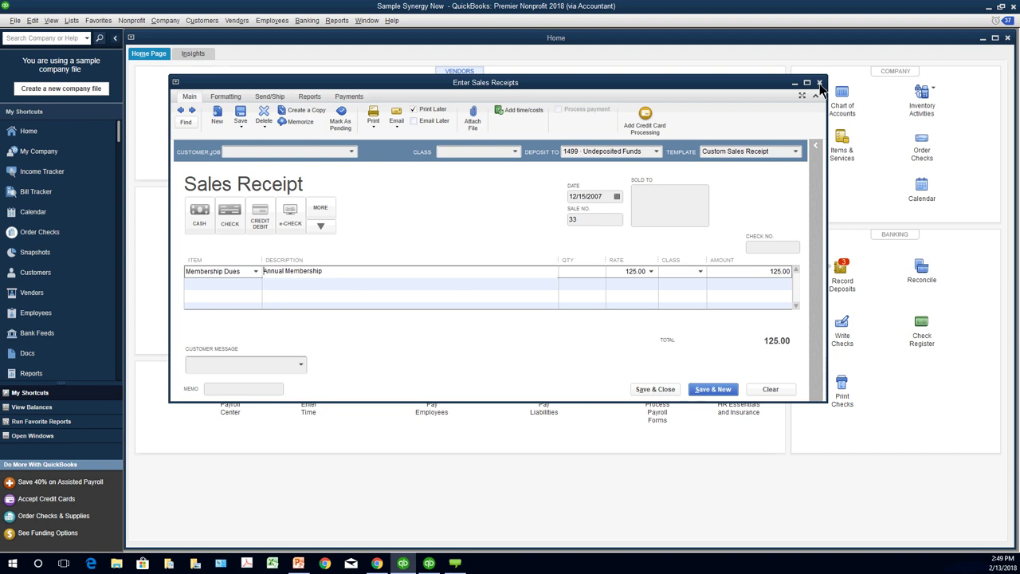
key("n")
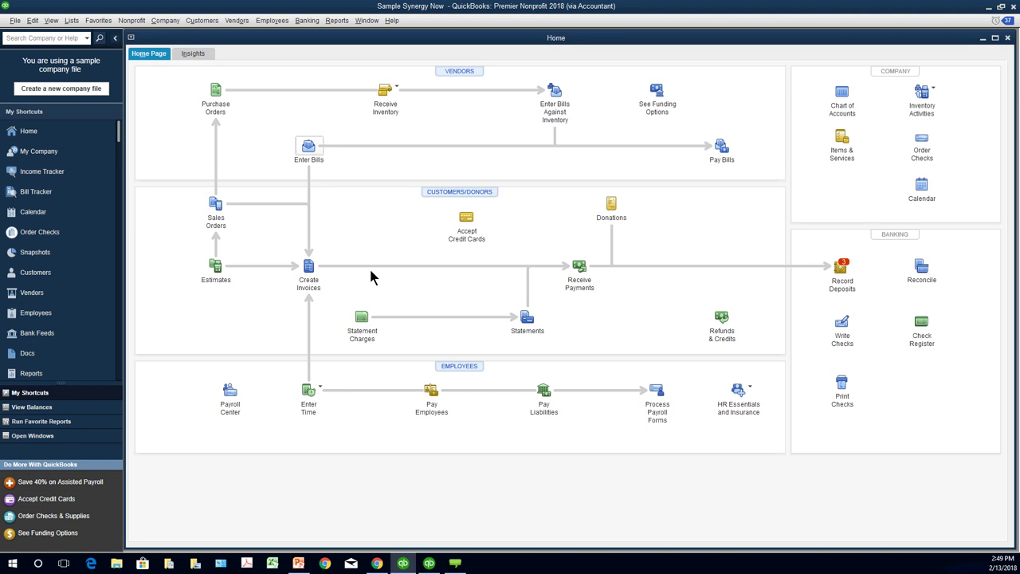
Step: Open and close the Enter Bills and Write Checks forms unsaved
left_click(308, 147)
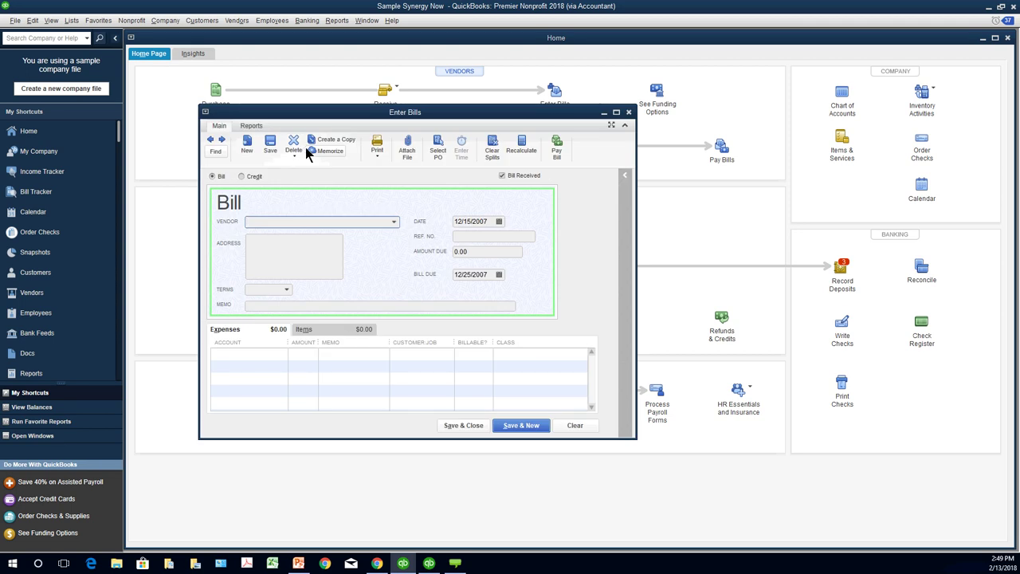
key("Escape")
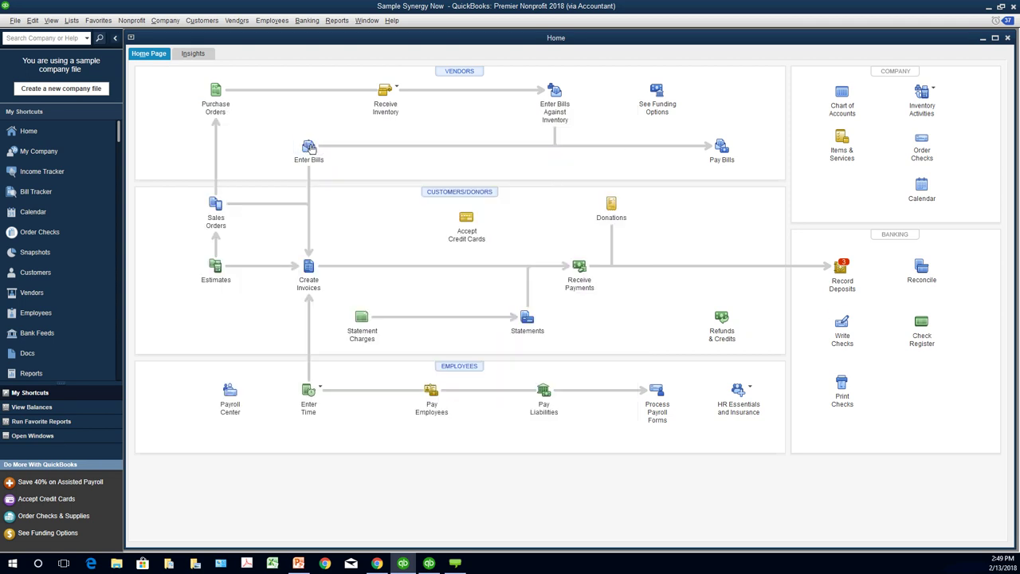
left_click(845, 327)
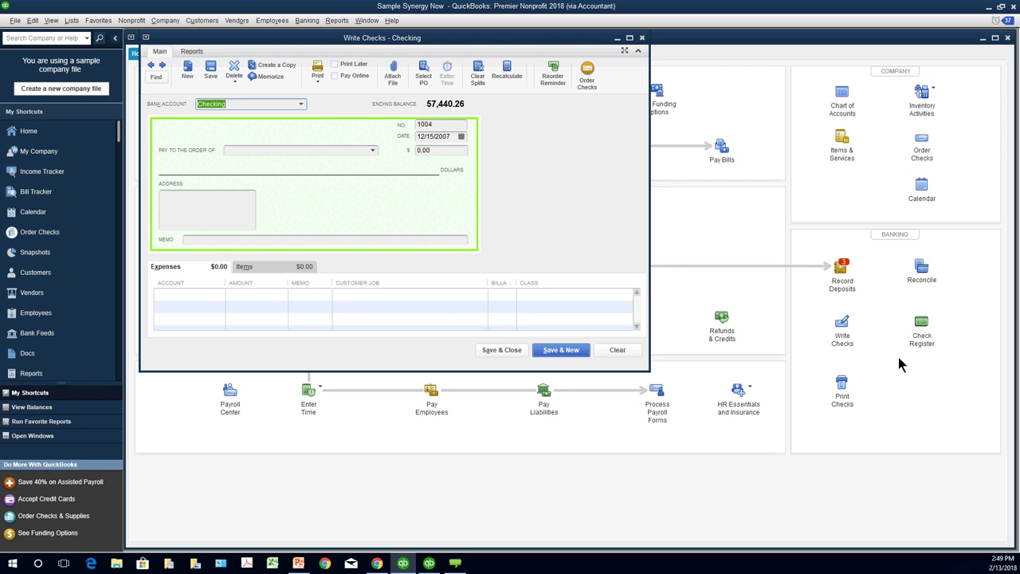
left_click(641, 37)
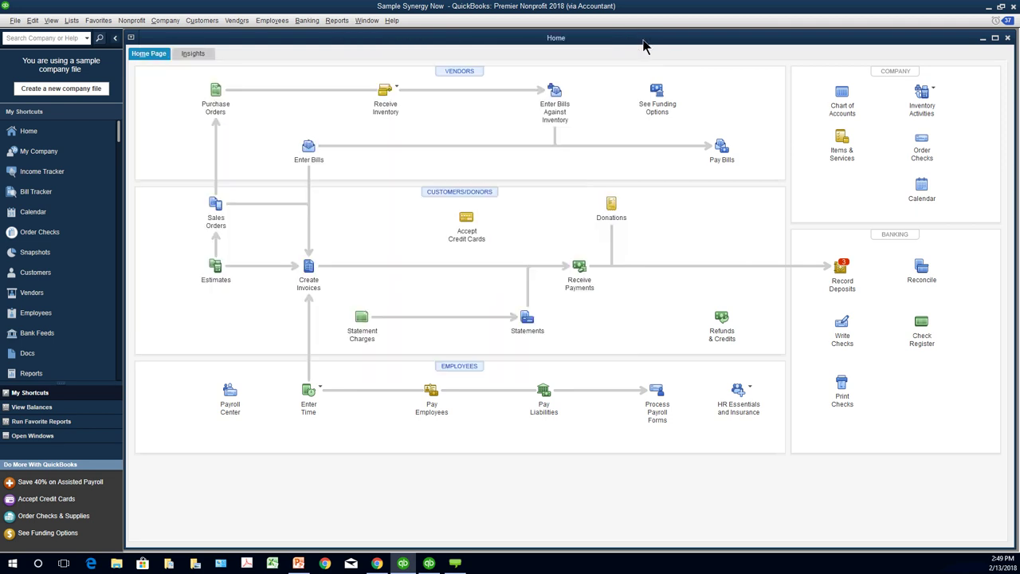
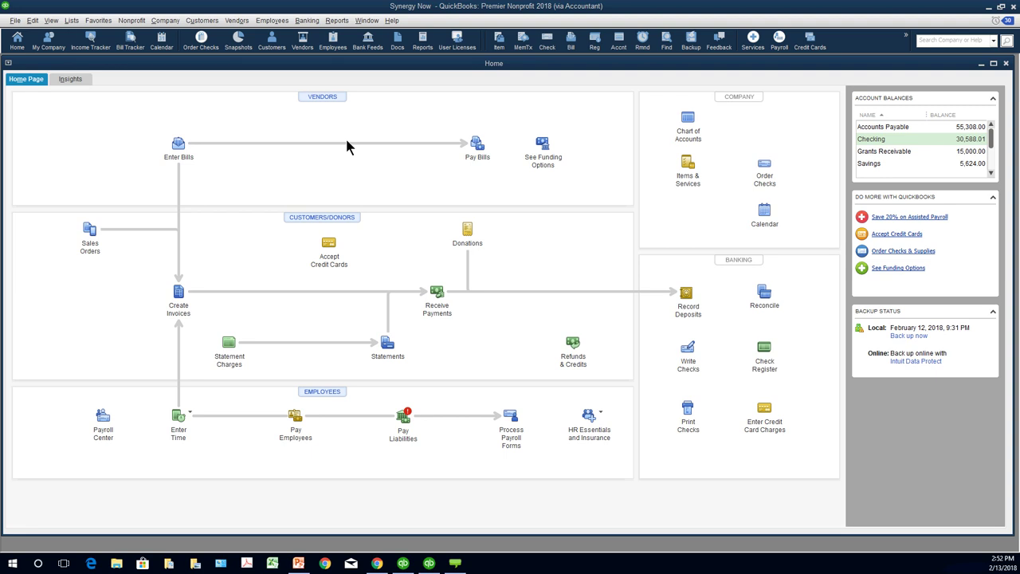
Step: Open the Employee Center's Payroll tab in the Create Paychecks view
left_click(271, 20)
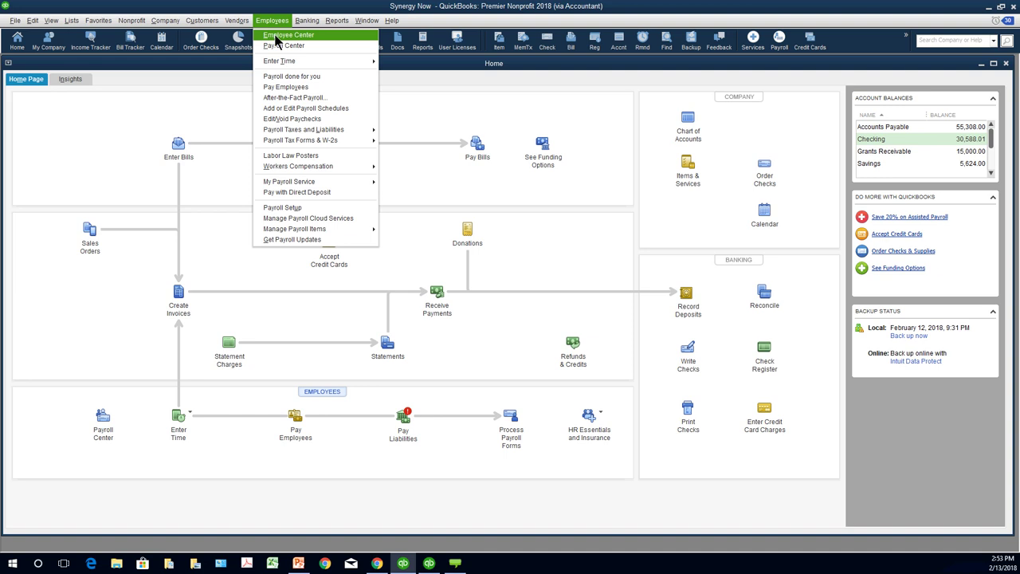
left_click(276, 36)
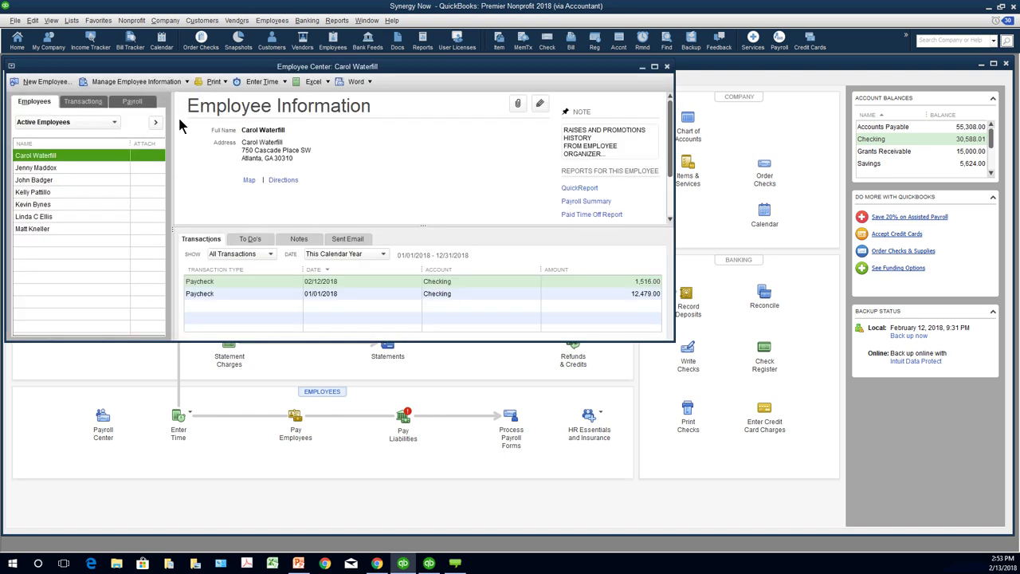
left_click(134, 102)
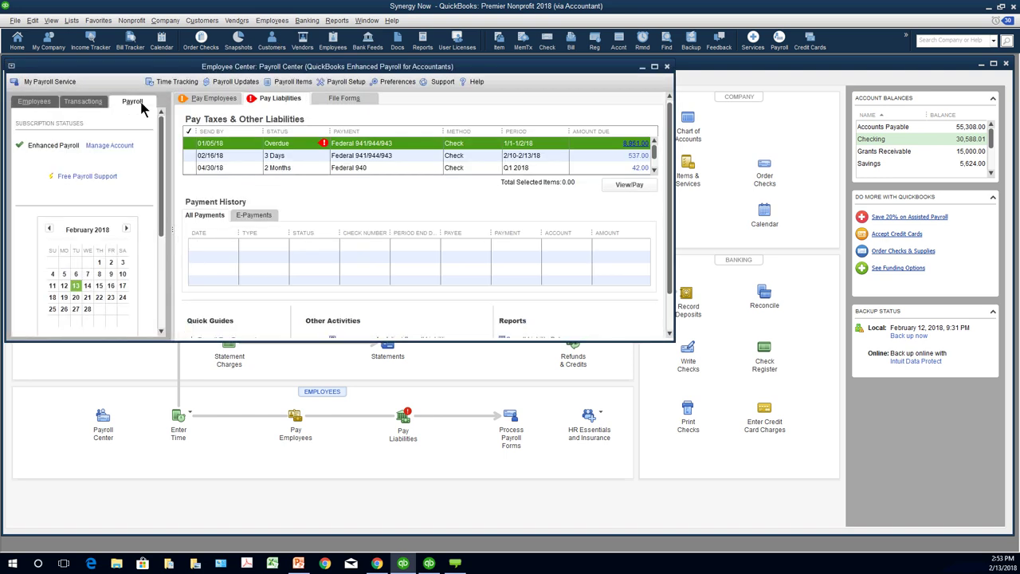
left_click(204, 101)
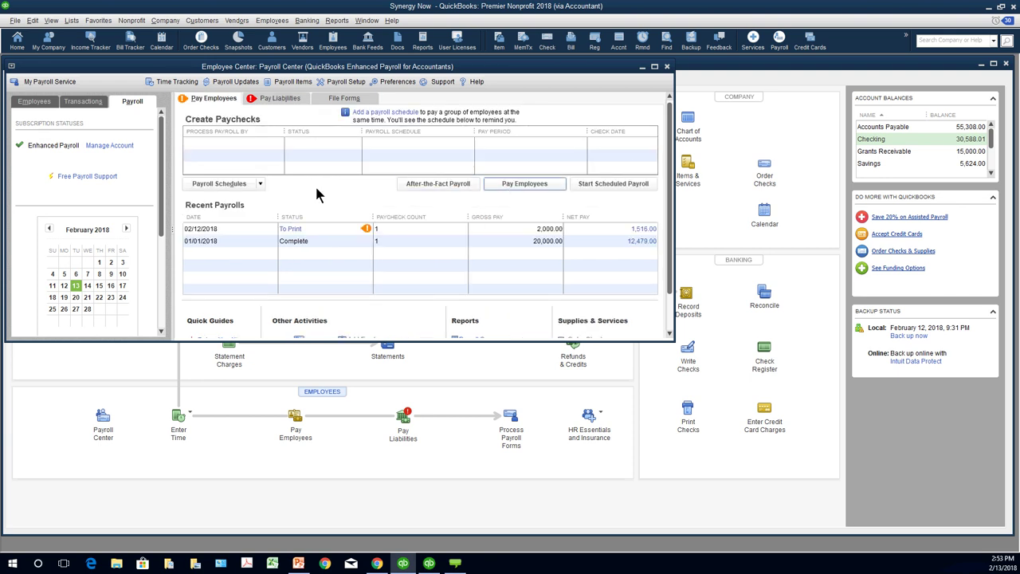
Step: Start Pay Employees without updating, select the first employee and open the paycheck detail
left_click(511, 185)
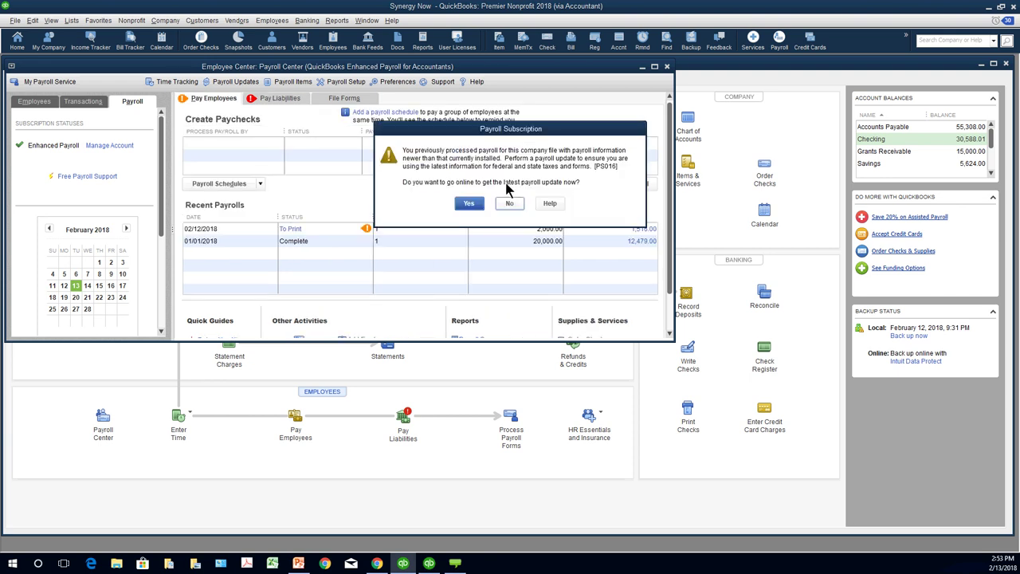
left_click(508, 204)
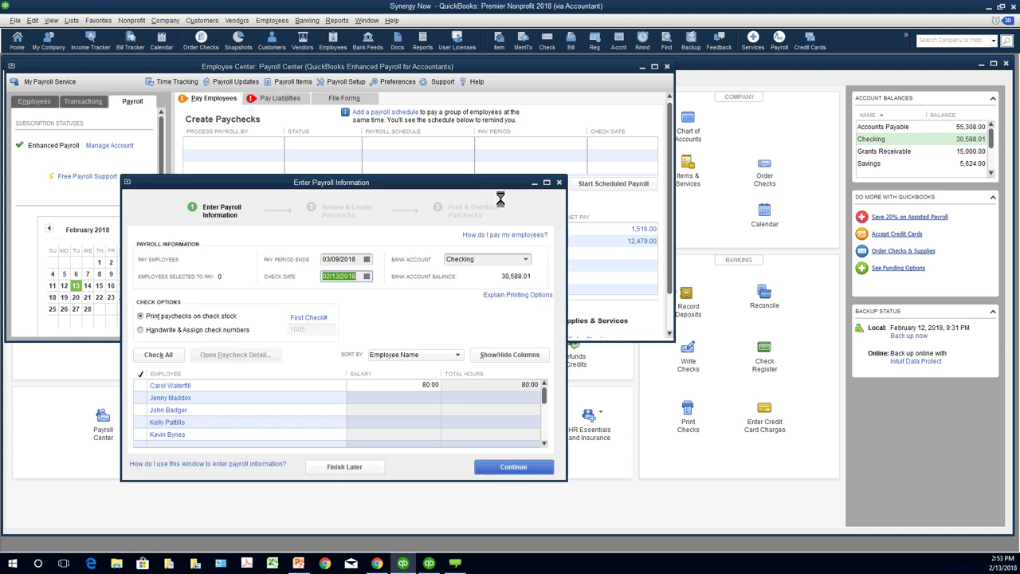
left_click(278, 384)
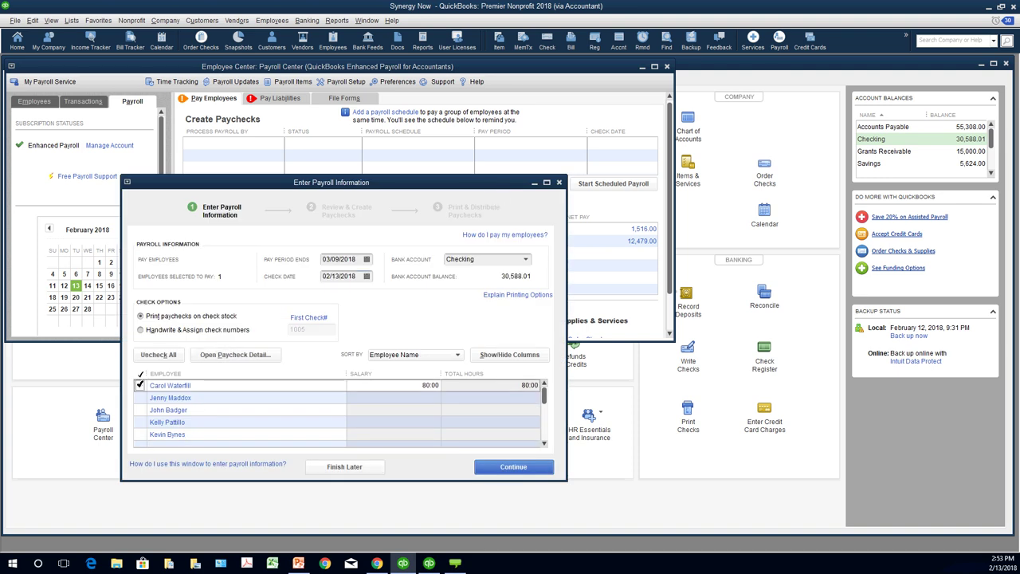
left_click(241, 356)
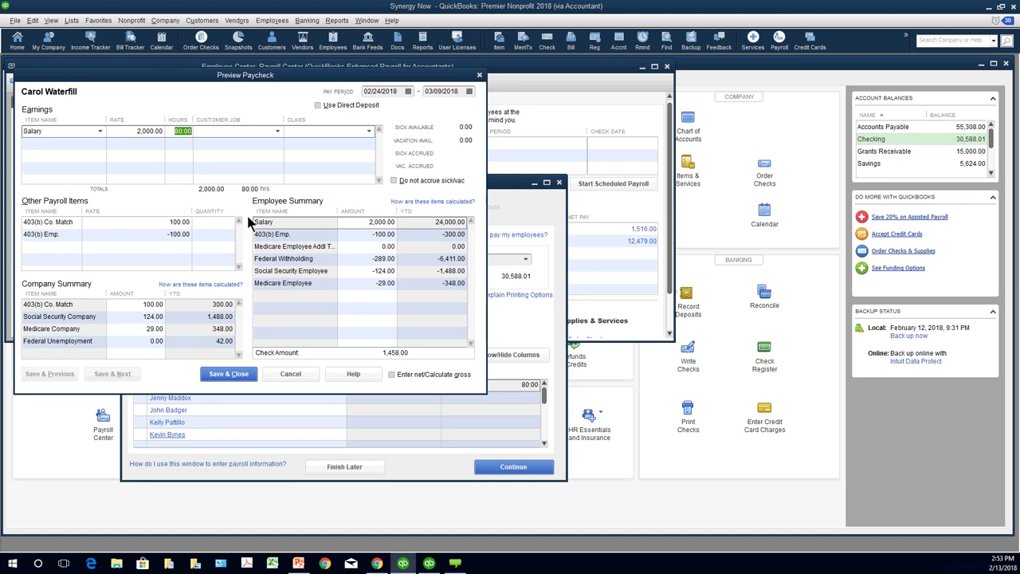
Step: Assign the salary to Go-Green Guidance Center and the second row to Synergy Conference
left_click(368, 131)
left_click(369, 144)
left_click(371, 146)
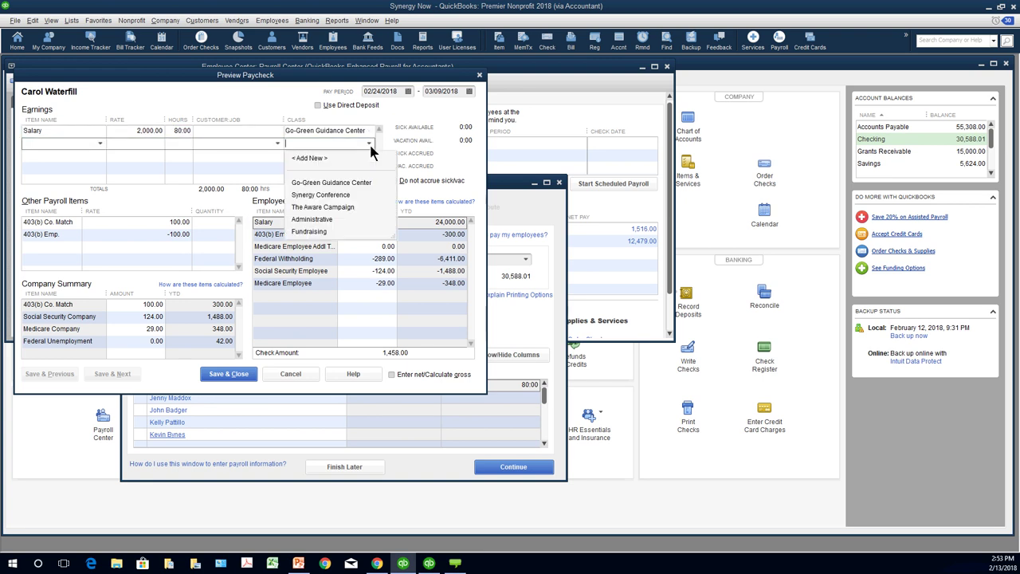
left_click(334, 156)
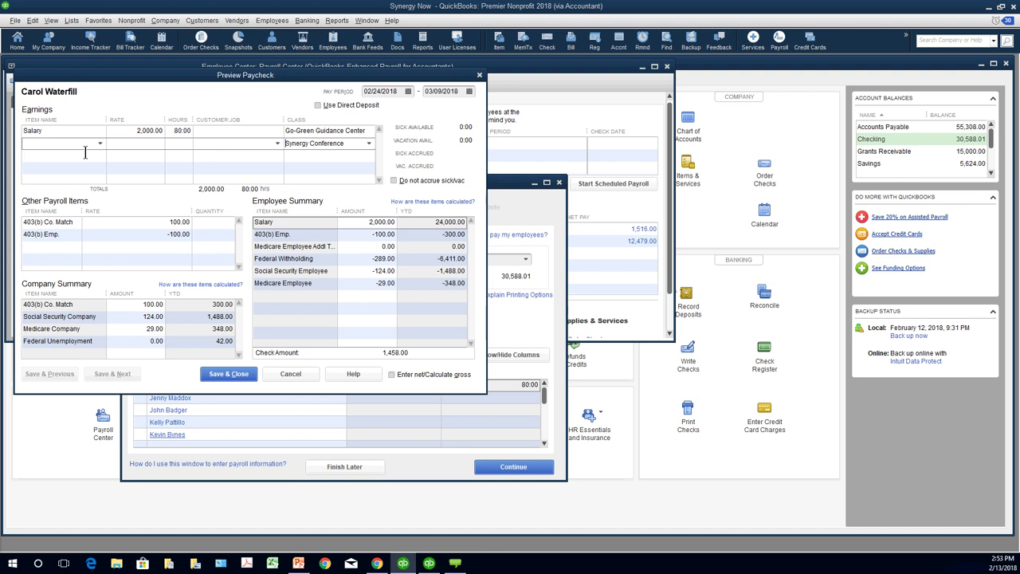
Step: Add a second Salary line: Synergy Conference, 40 hours, customer Help 4 U Grants Foundation
left_click(100, 144)
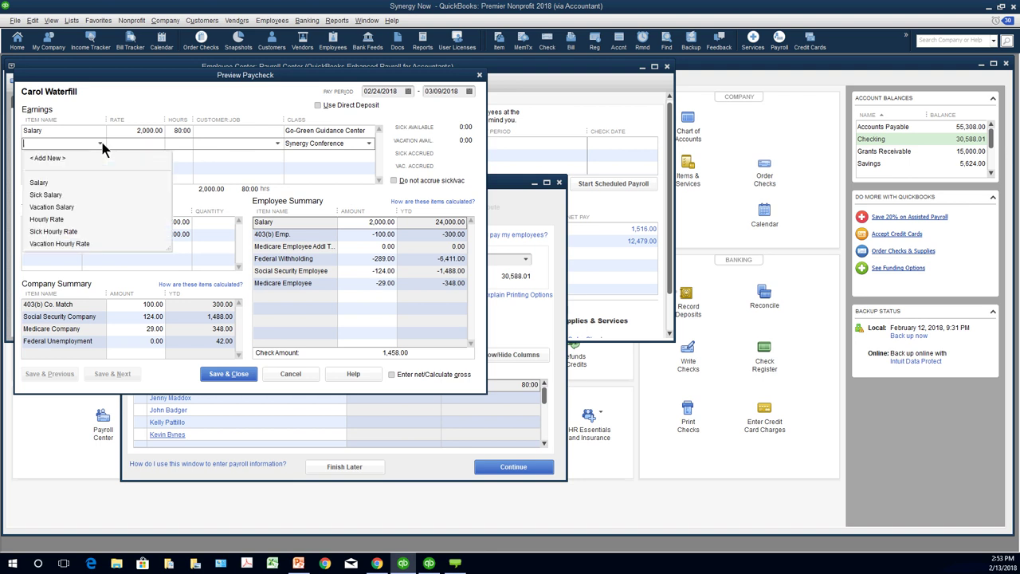
left_click(76, 182)
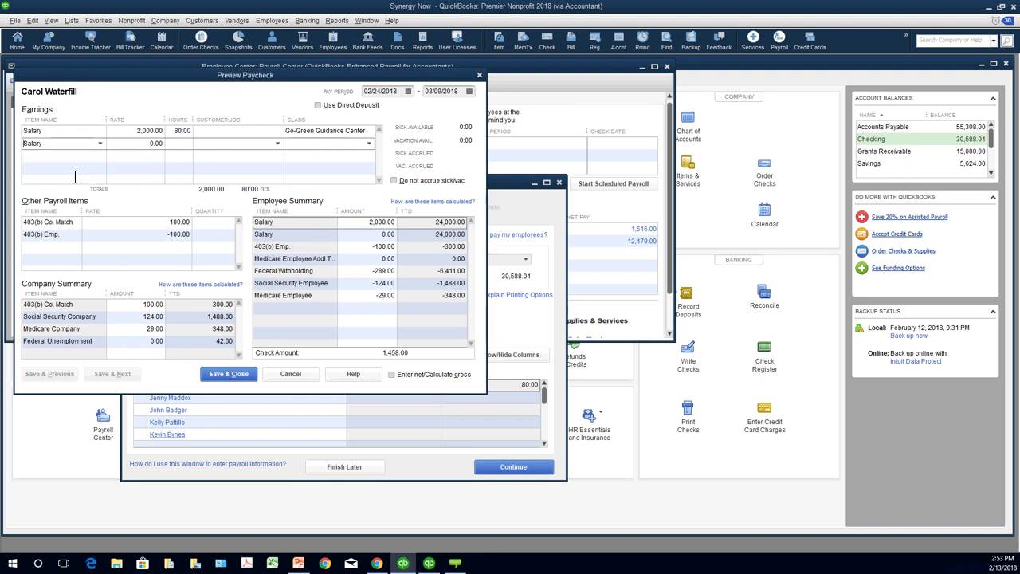
left_click(368, 144)
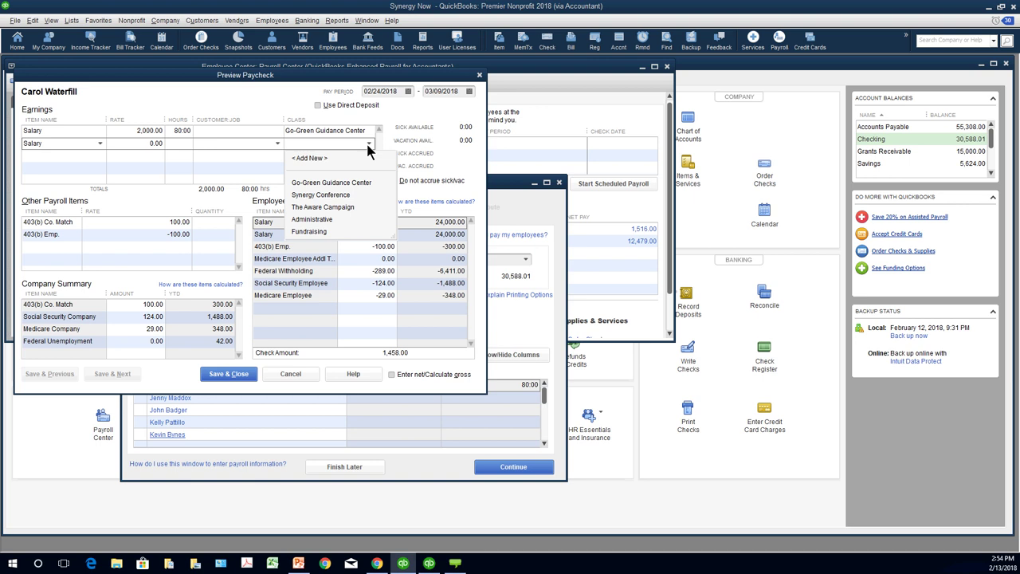
left_click(347, 193)
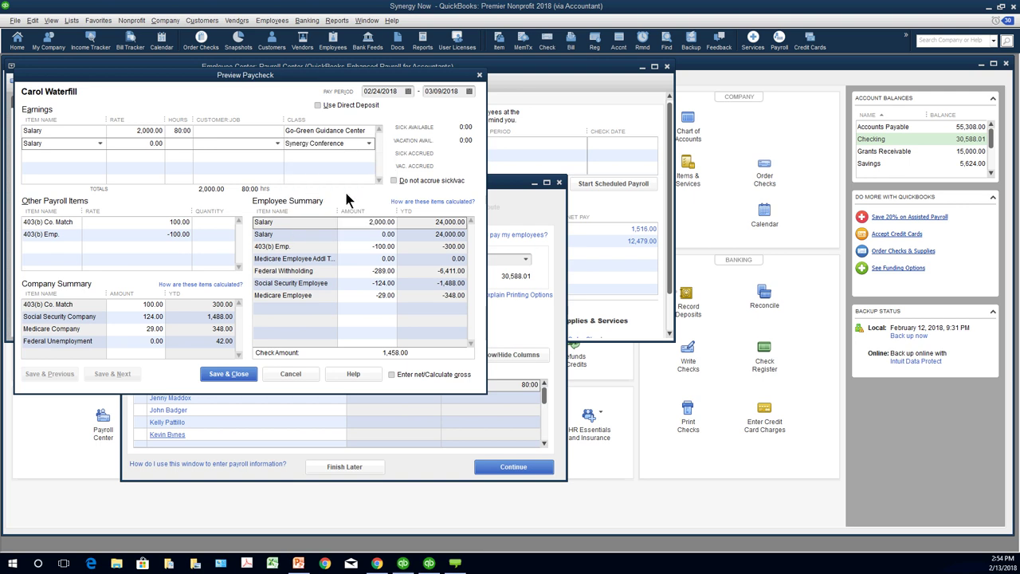
left_click(182, 144)
type("40")
key("Tab")
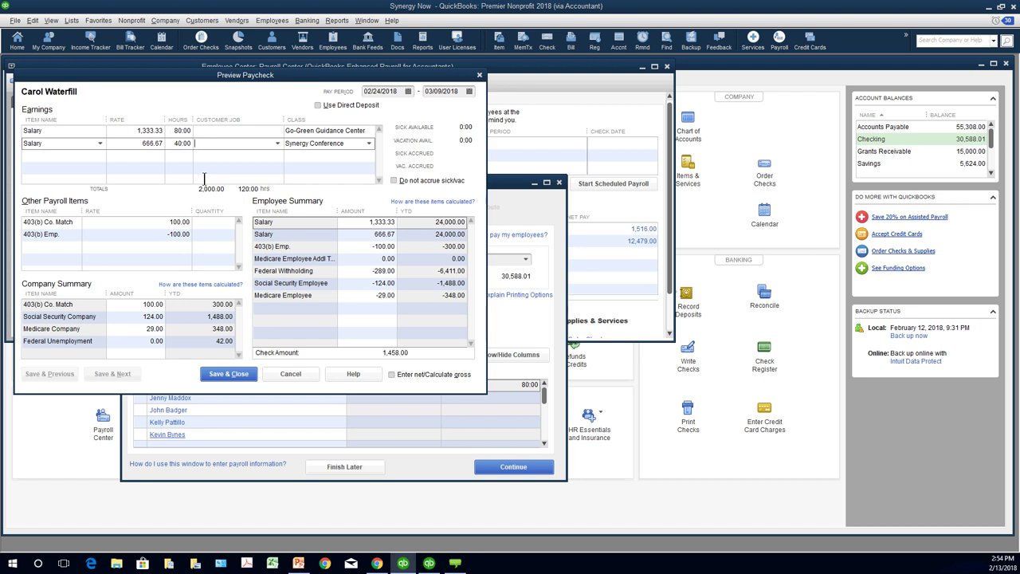
left_click(276, 143)
left_click(284, 317)
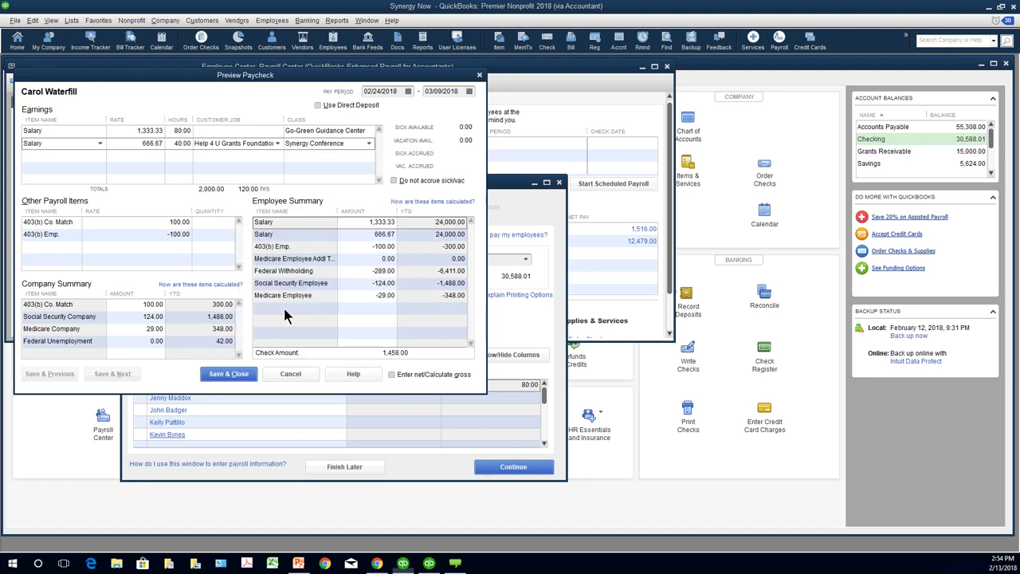
Step: Cancel the paycheck detail and confirm discarding the changes
left_click(298, 366)
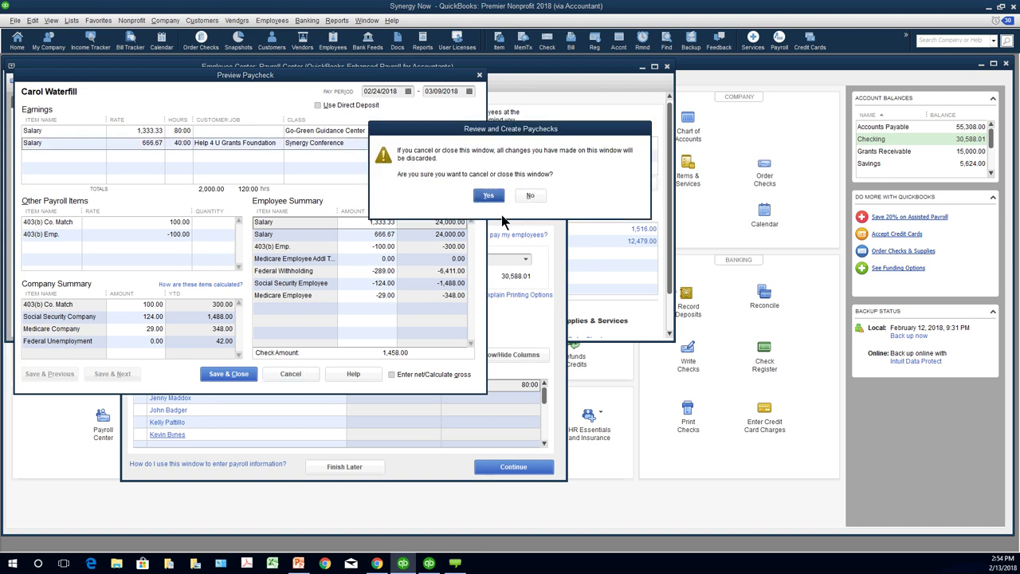
left_click(522, 195)
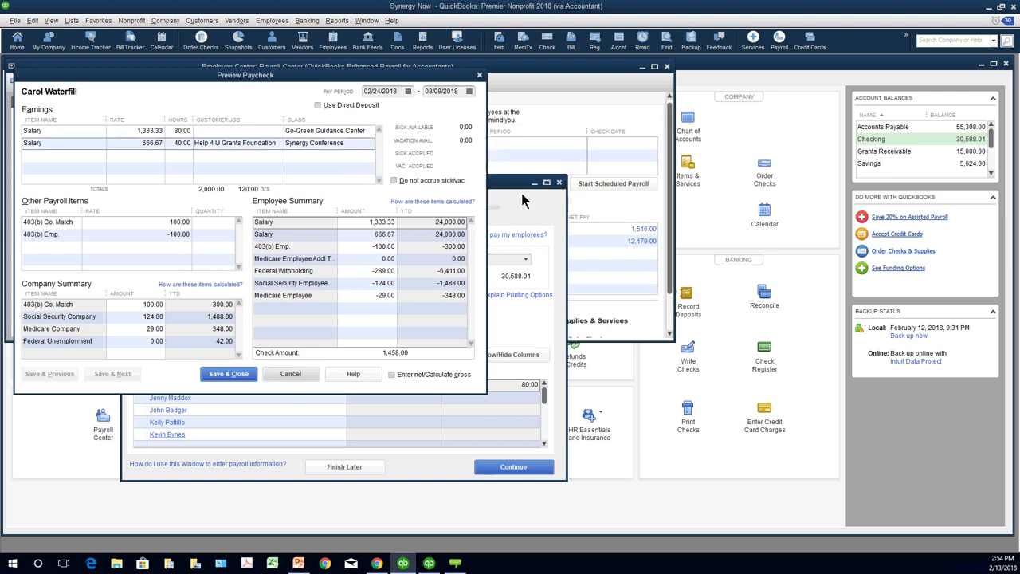
left_click(295, 371)
key("Return")
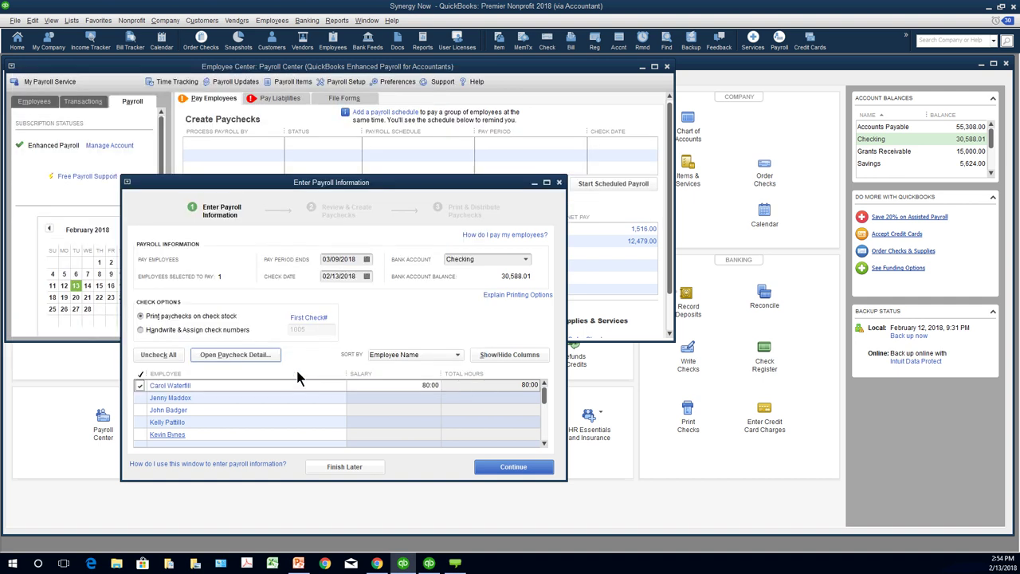
Step: Close the payroll entry window and review the overdue federal tax liability under Pay Liabilities
left_click(559, 183)
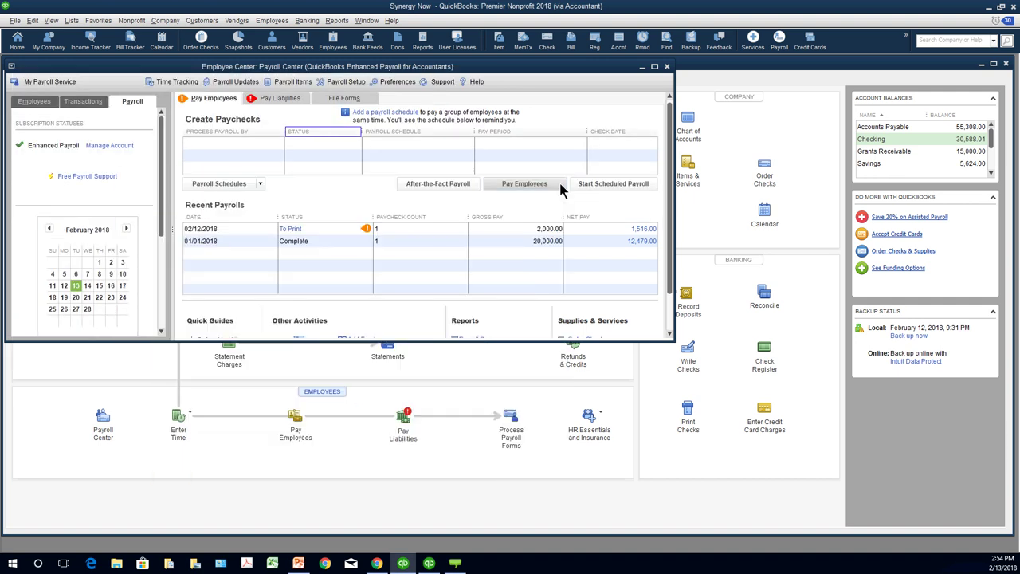
left_click(275, 99)
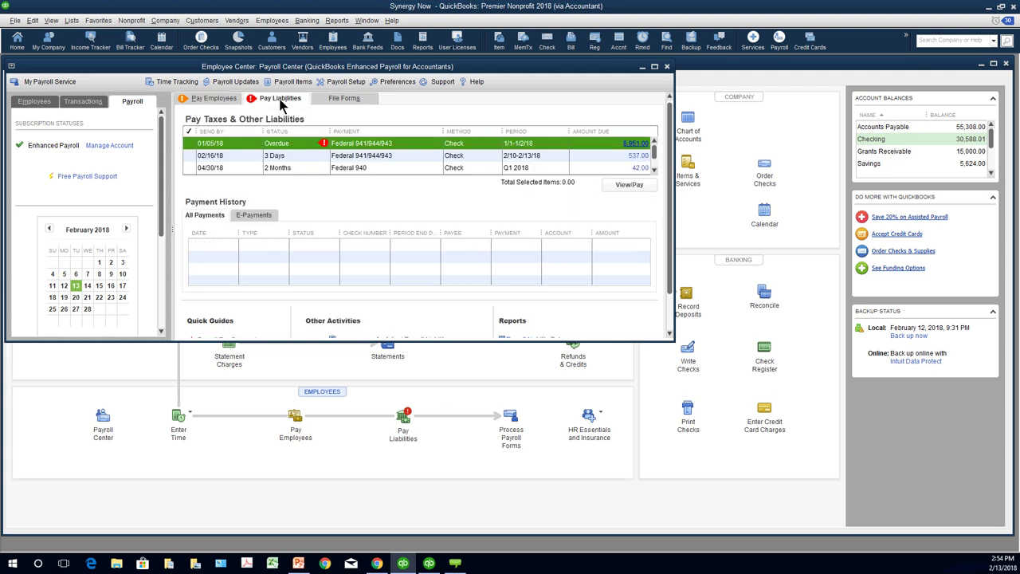
left_click(336, 144)
Step: Close the Employee Center, returning to the Home page
key("Escape")
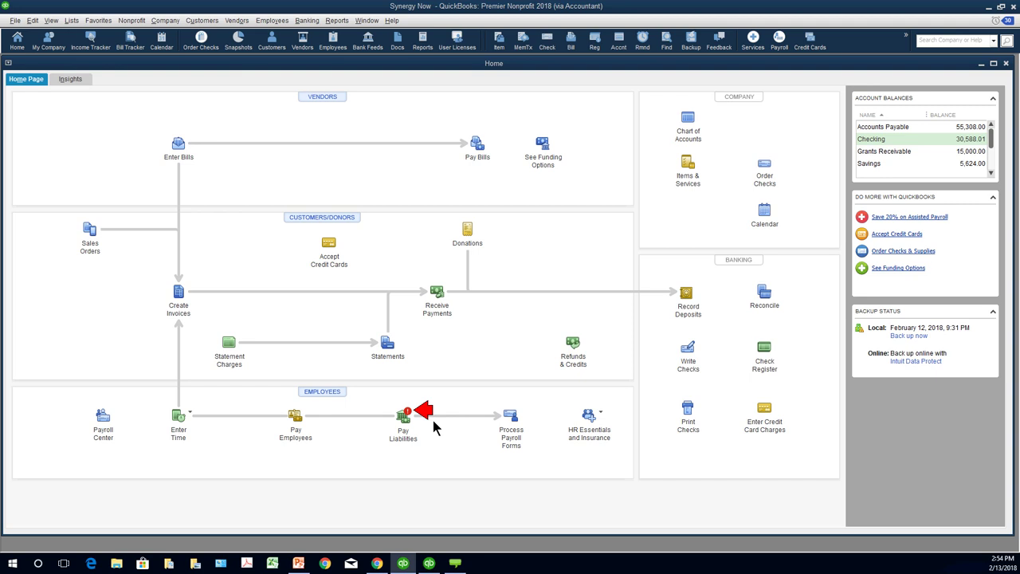
left_click(271, 20)
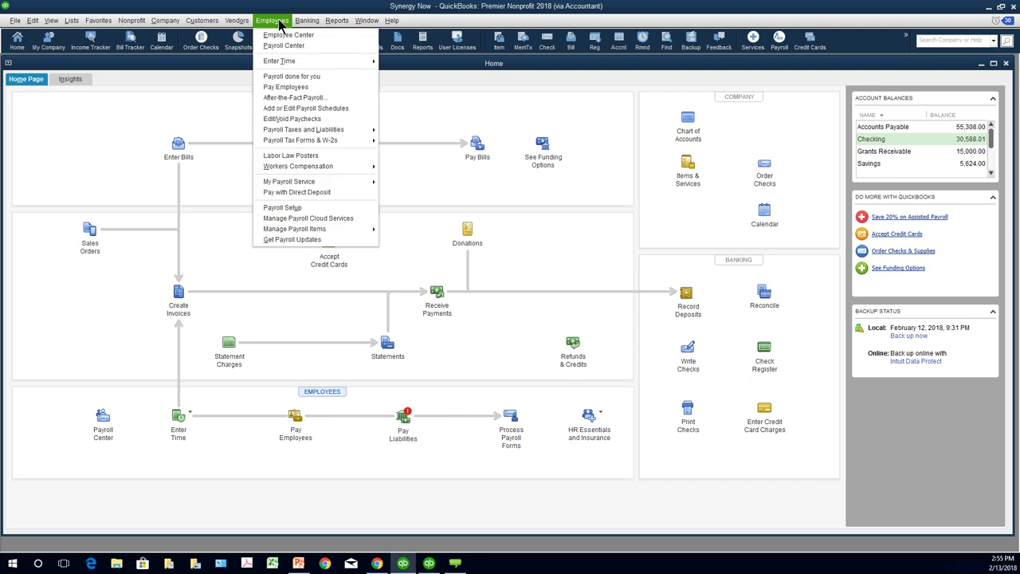
key("Escape")
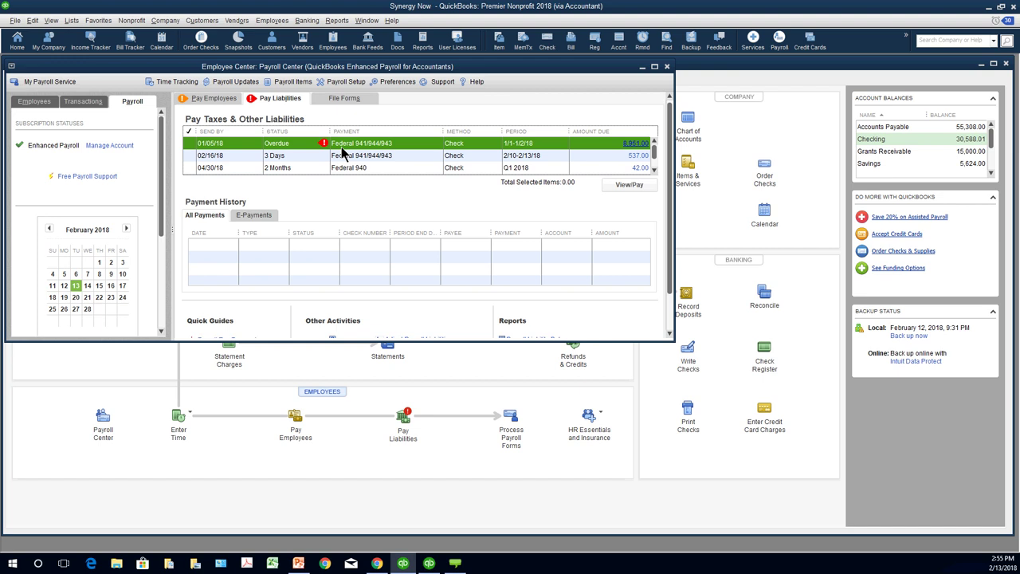
left_click(667, 67)
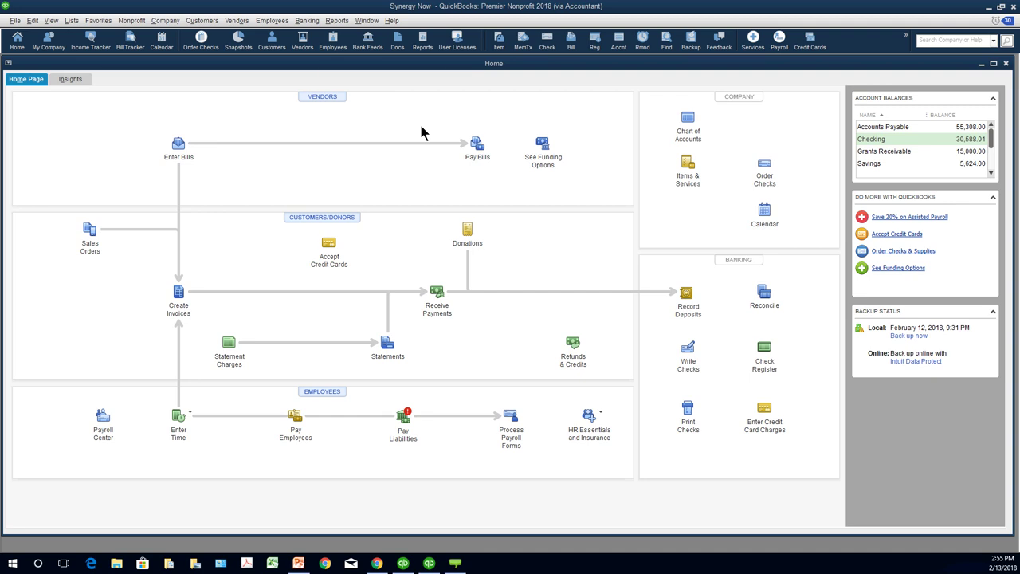
Step: Open a standard Profit & Loss for 07/01/2019–06/30/2020, enlarge its window, and reopen the Reports menu
left_click(335, 22)
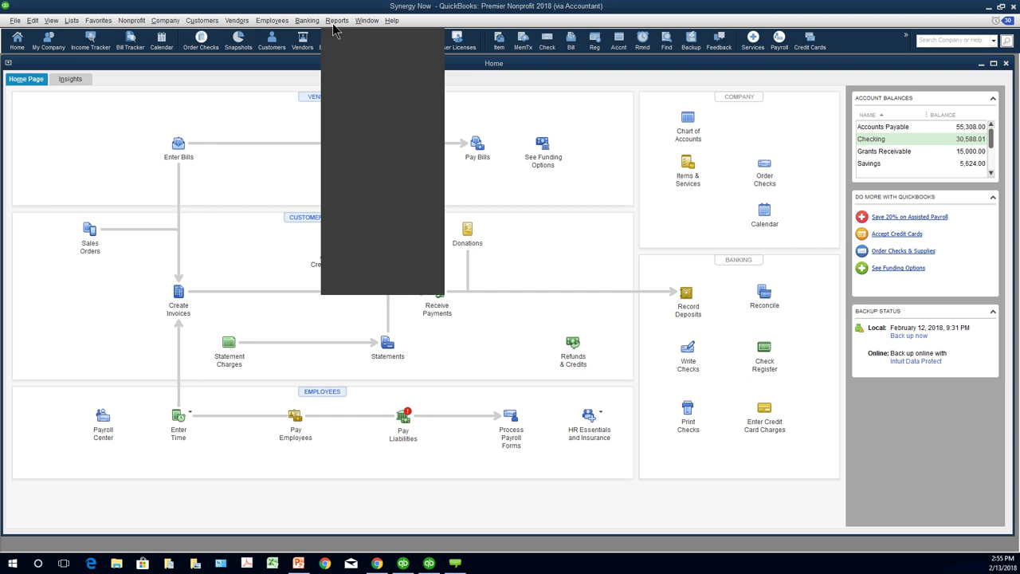
mouse_move(375, 111)
left_click(450, 112)
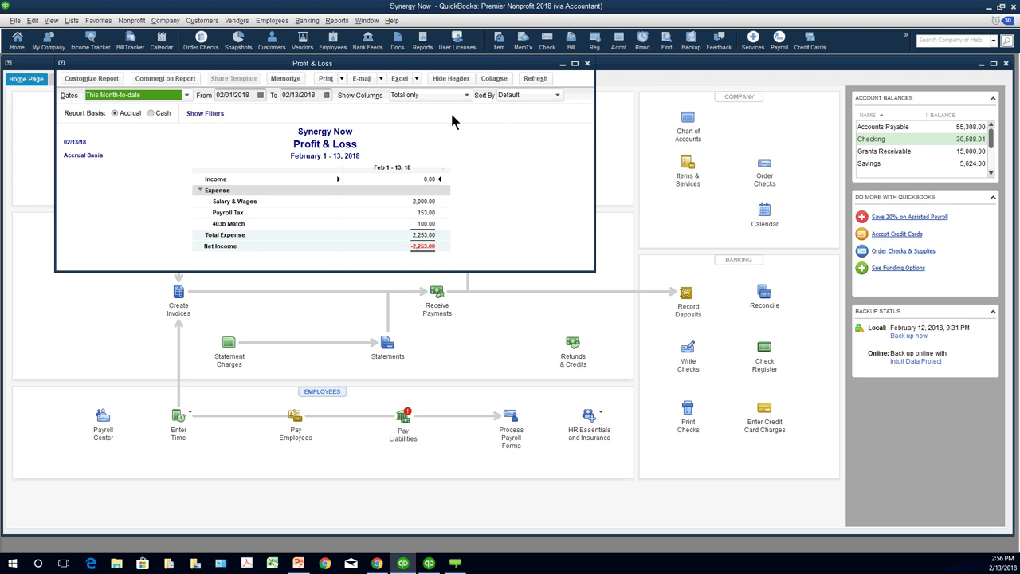
key("Tab")
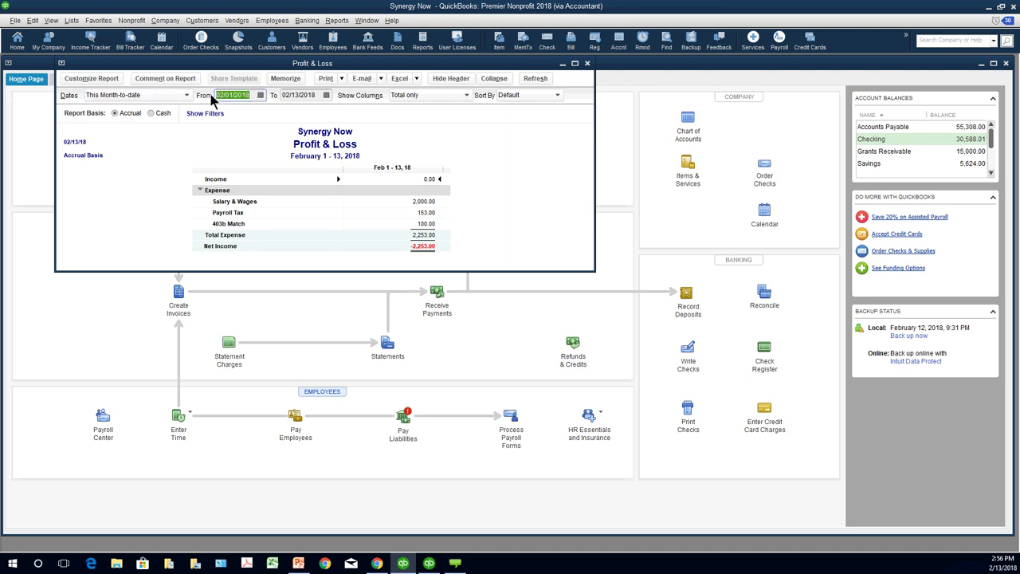
type("0")
type("7/01/2019")
key("Tab")
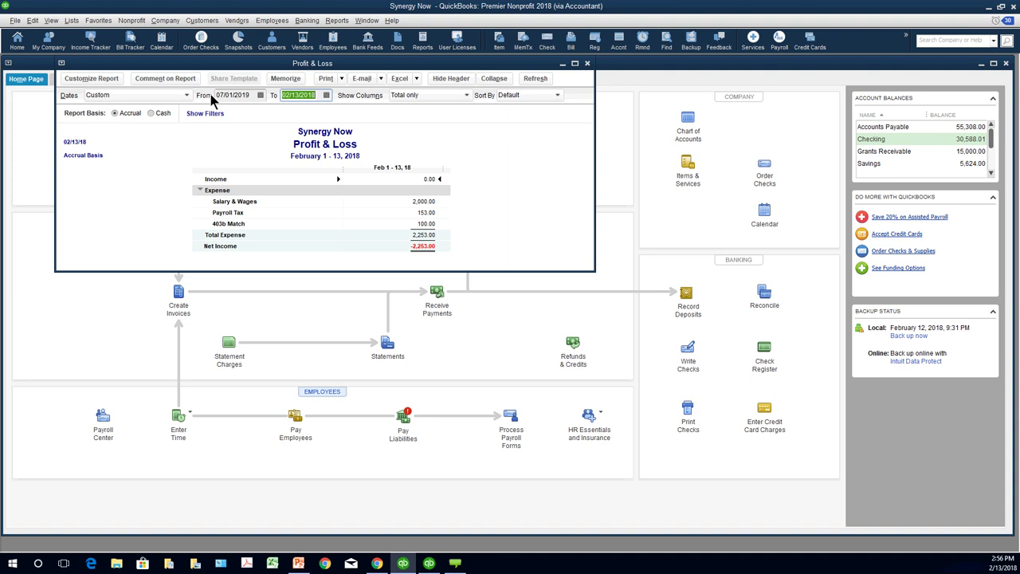
type("063")
type("20")
key("Tab")
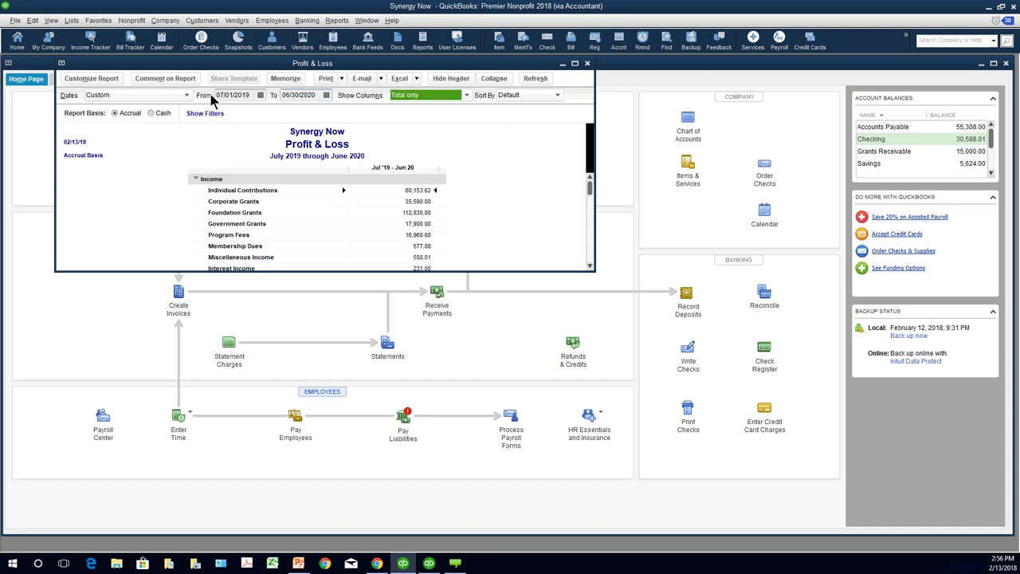
left_click_drag(594, 271, 770, 470)
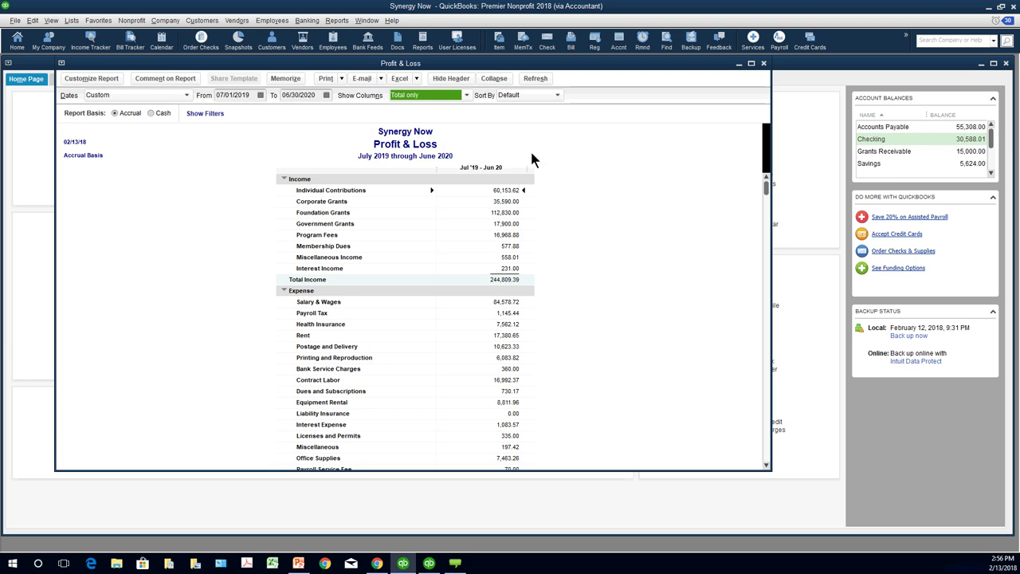
left_click(337, 20)
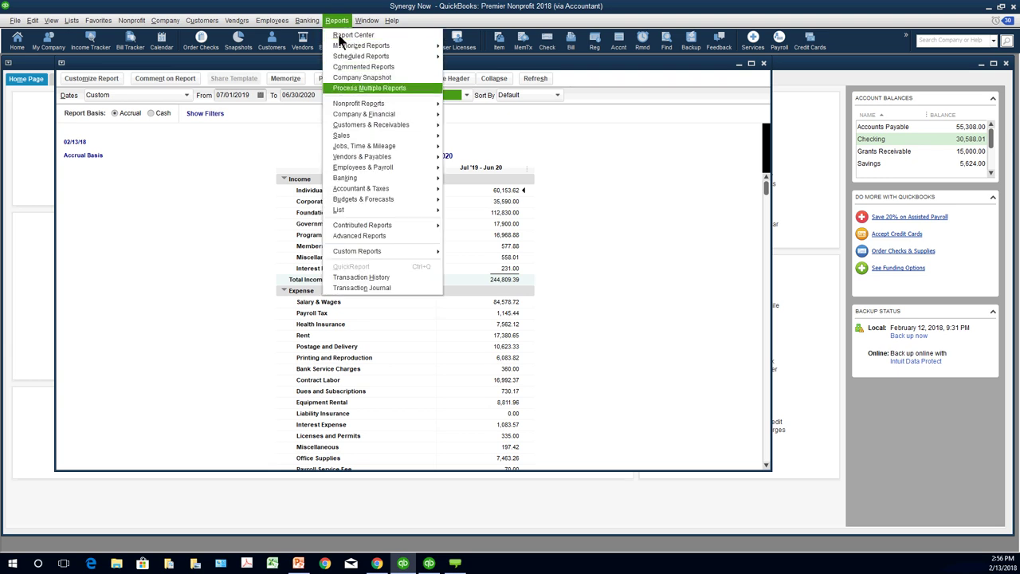
mouse_move(361, 113)
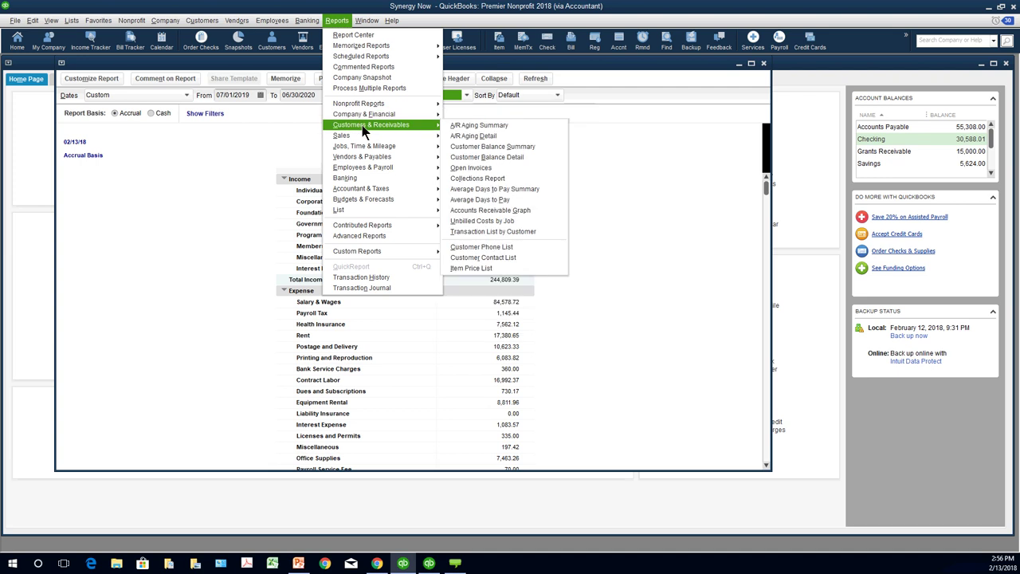
mouse_move(364, 140)
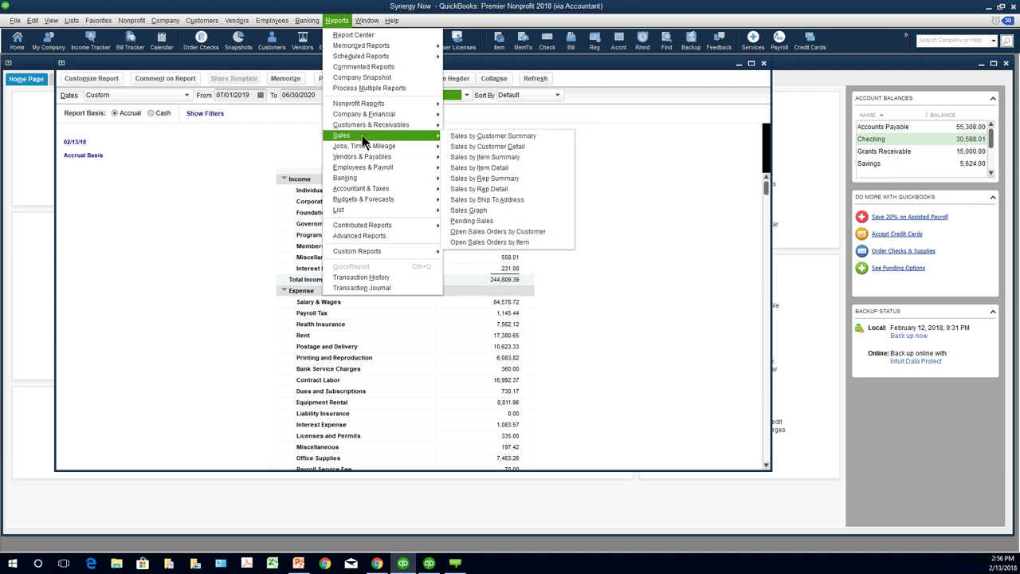
key("Escape")
key("Escape")
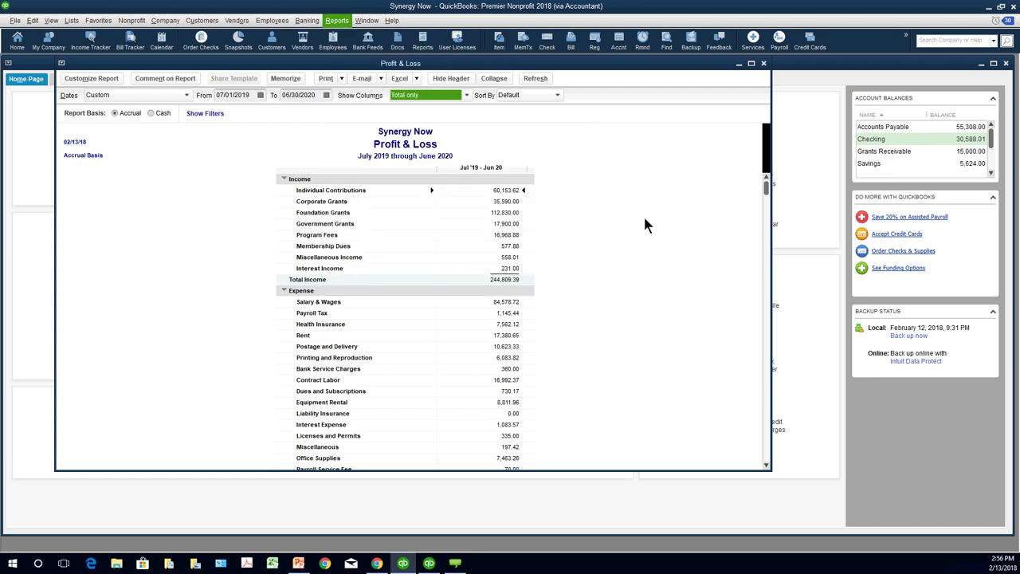
key("Escape")
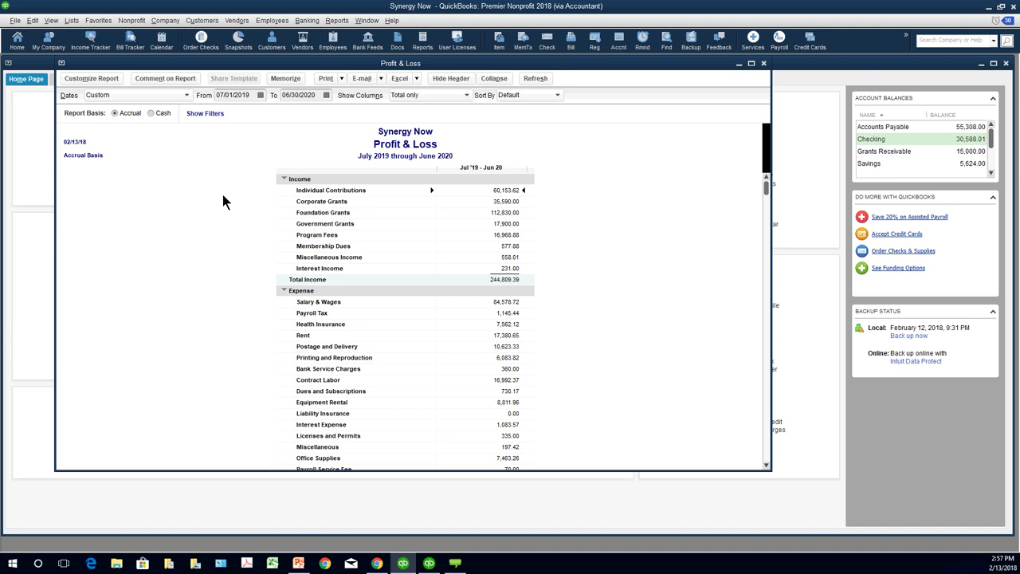
left_click(87, 76)
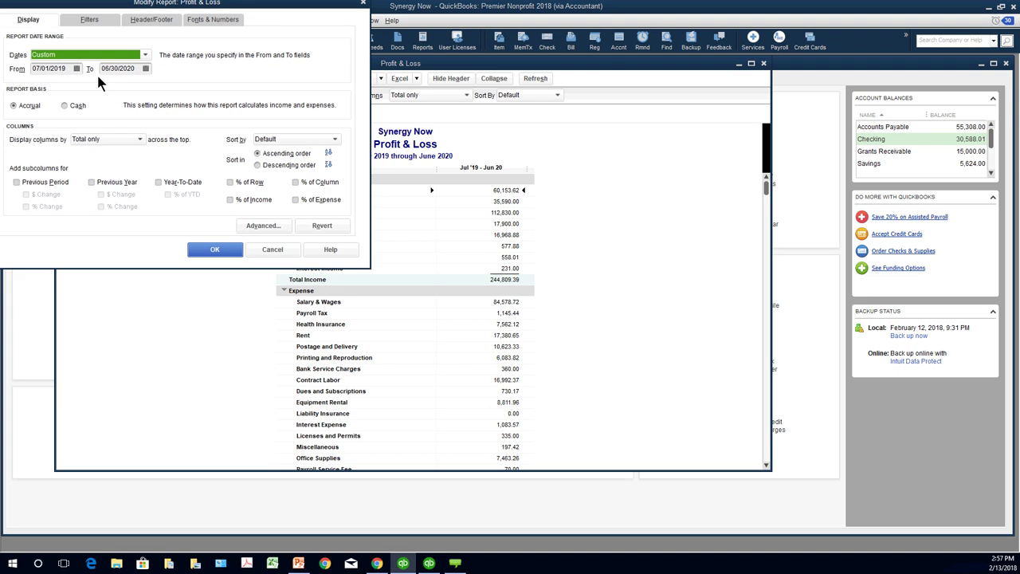
left_click(271, 250)
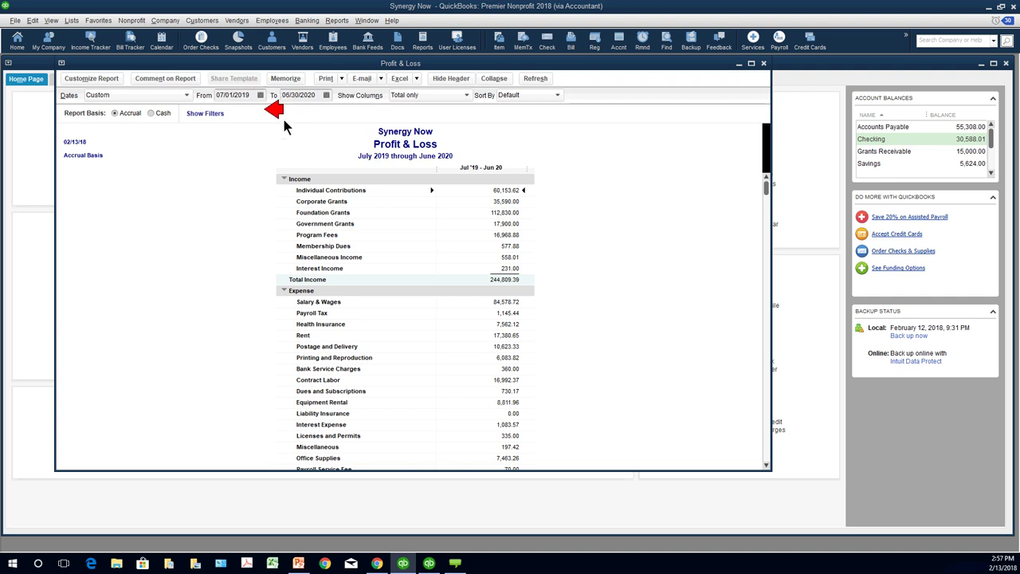
left_click(105, 79)
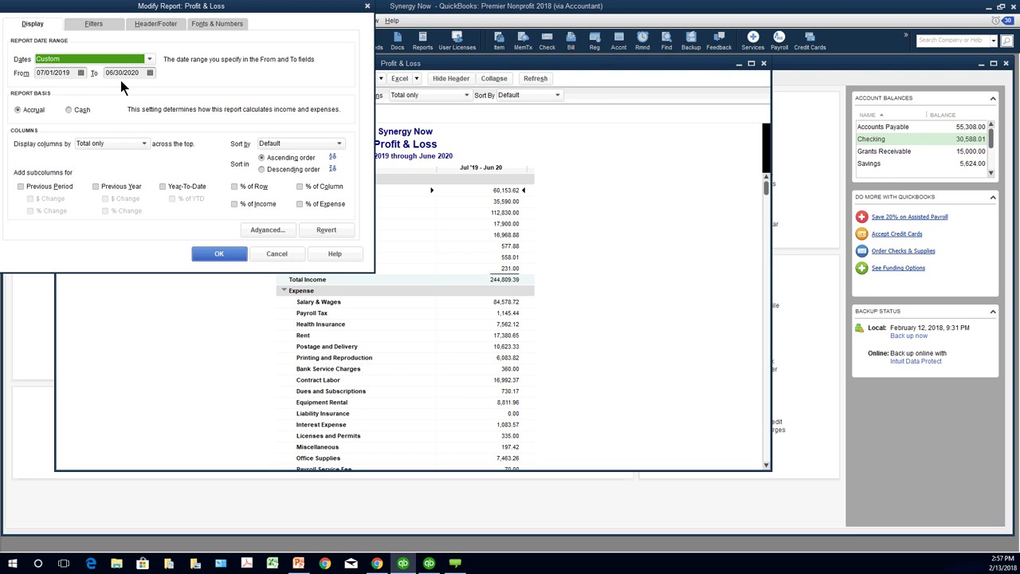
left_click(269, 257)
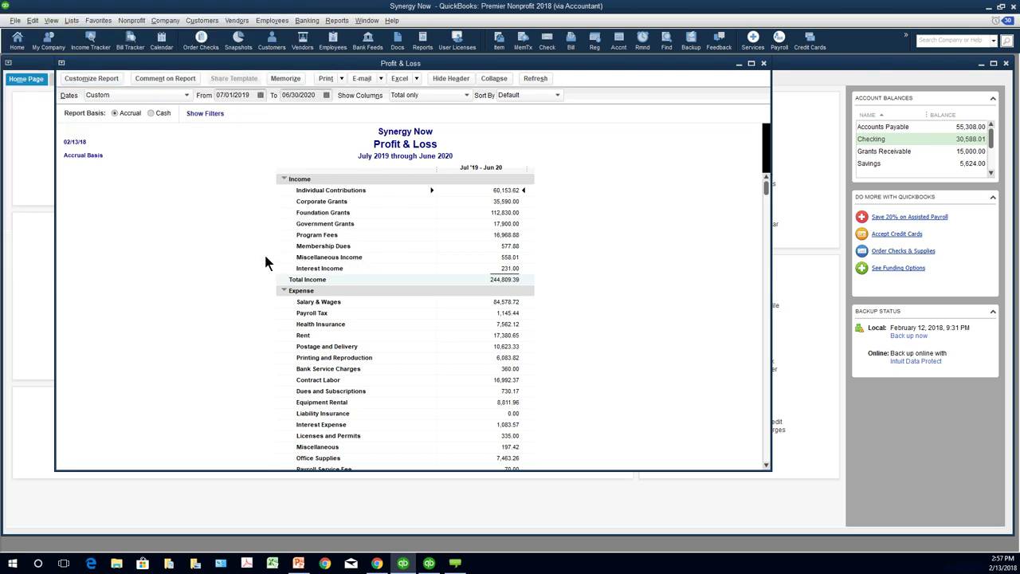
left_click_drag(313, 95, 289, 91)
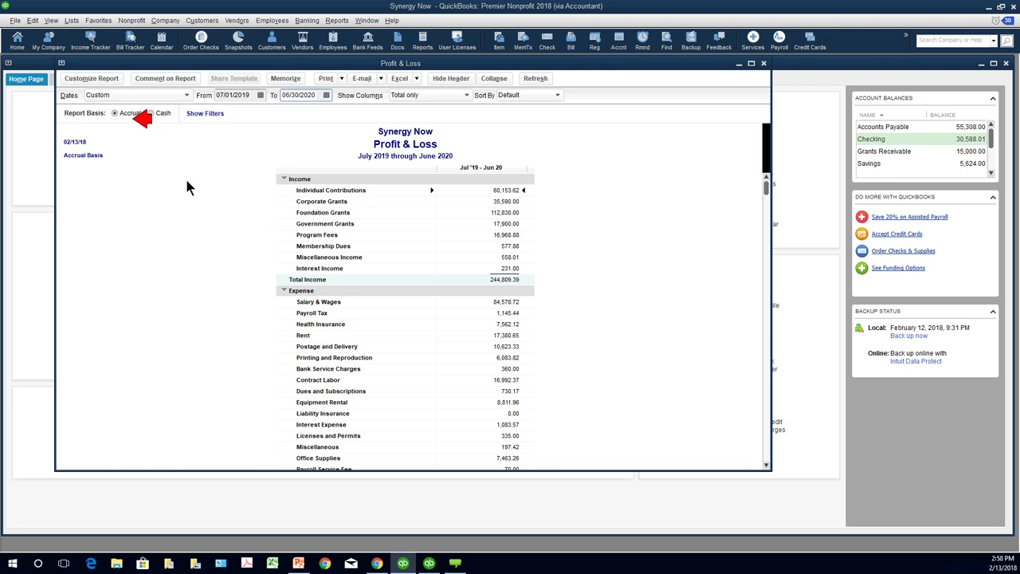
left_click(105, 81)
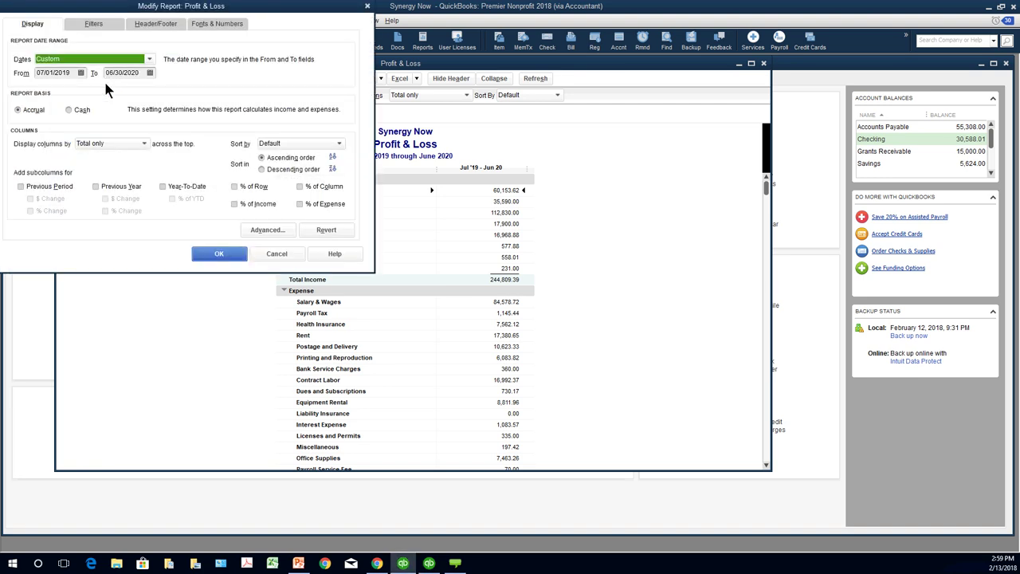
left_click(64, 107)
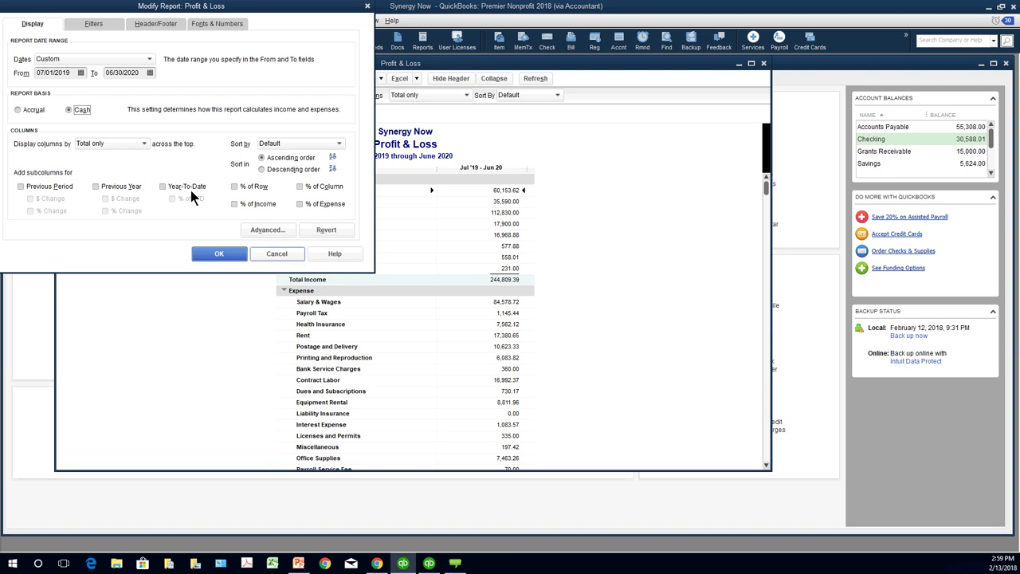
left_click(276, 254)
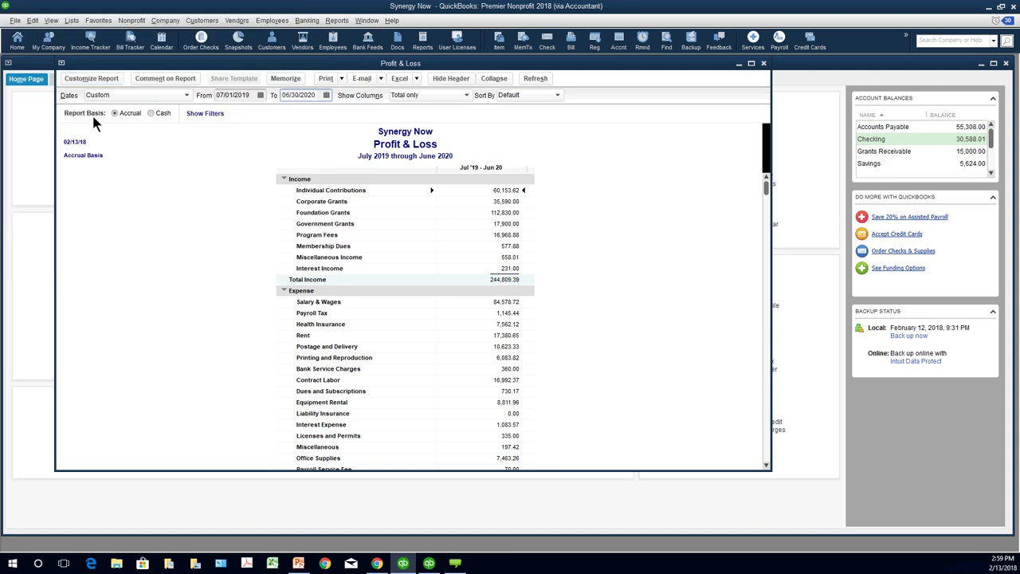
Step: Compare Cash and Accrual basis figures, leaving the report on Accrual basis
left_click(150, 113)
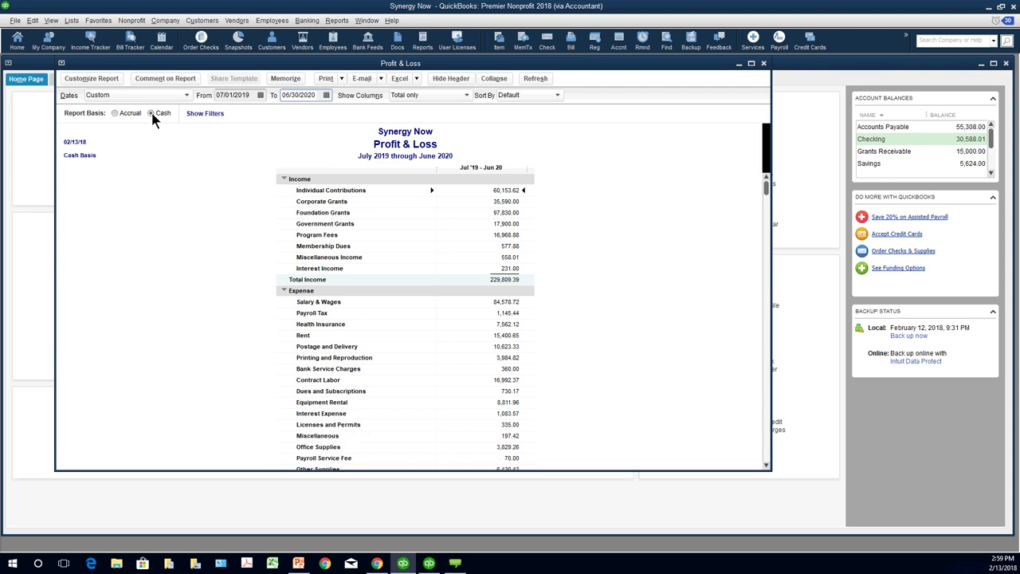
left_click(115, 114)
left_click(151, 113)
left_click(116, 113)
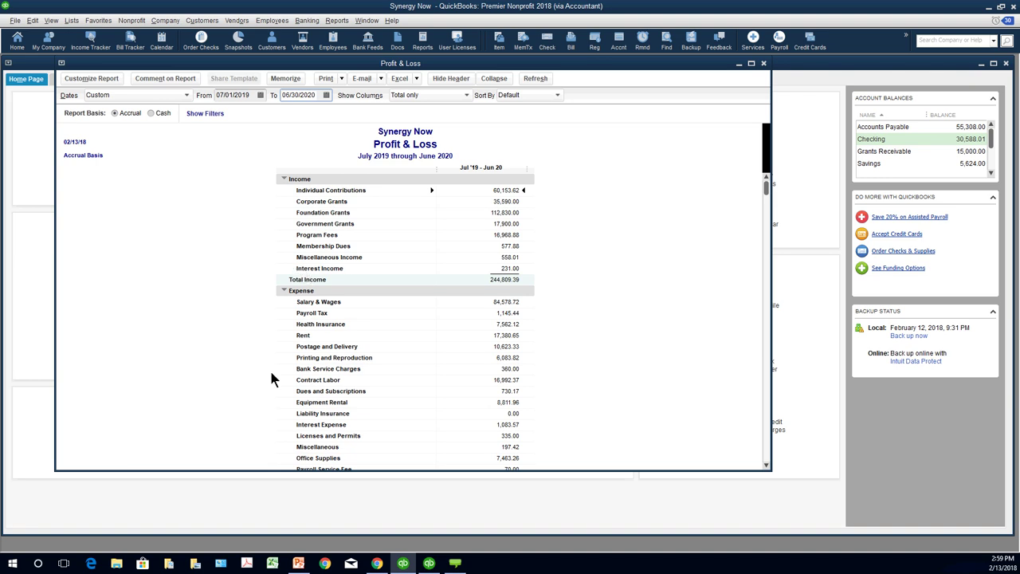
left_click(32, 20)
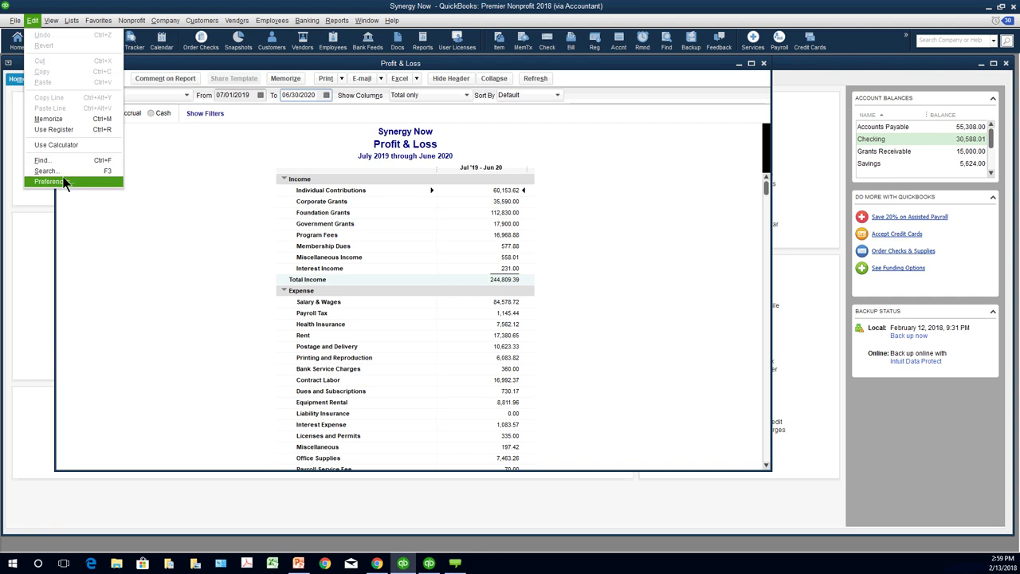
Step: Check Use account numbers in the Accounting company preferences and save
left_click(66, 182)
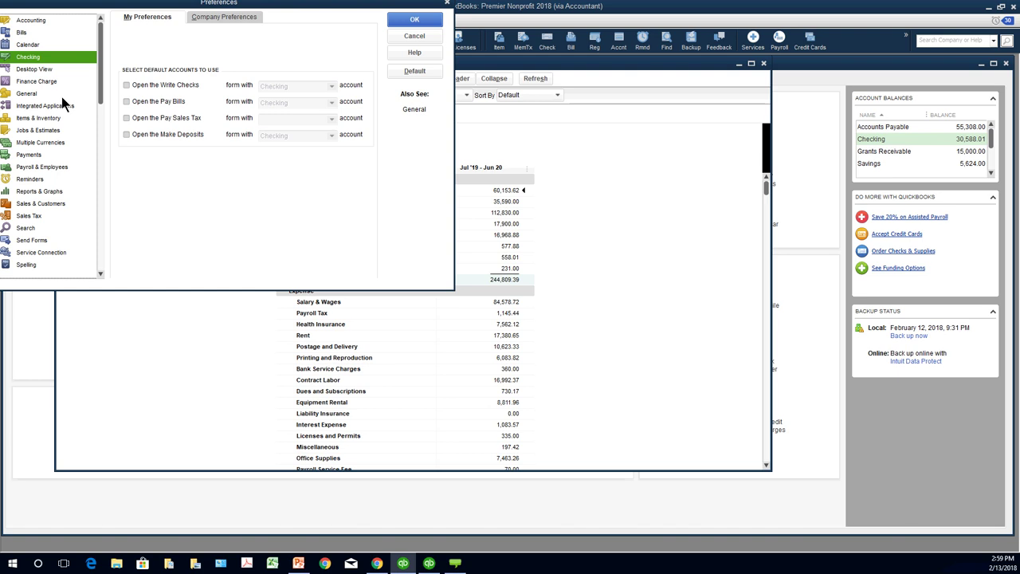
left_click(41, 22)
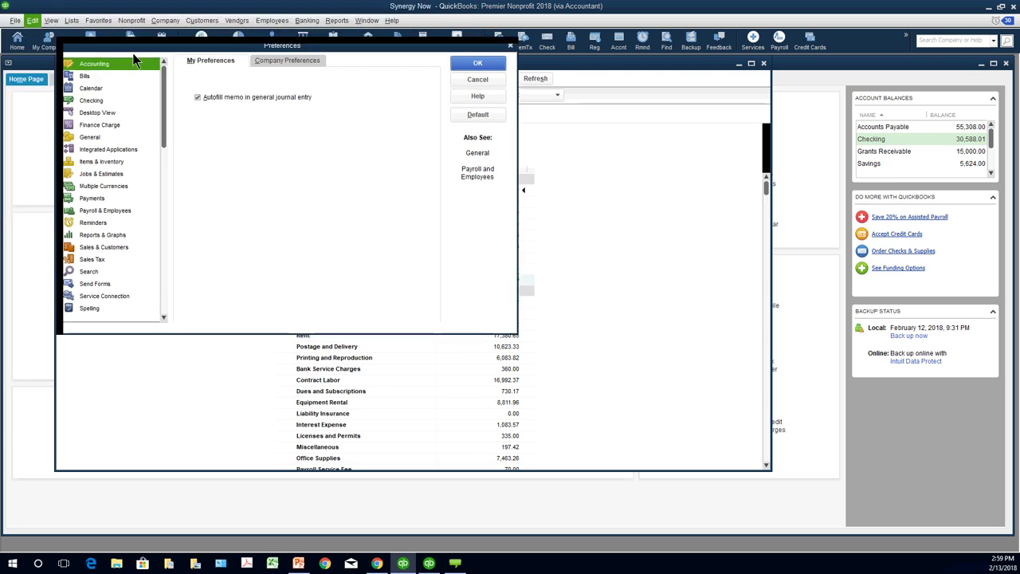
left_click(275, 63)
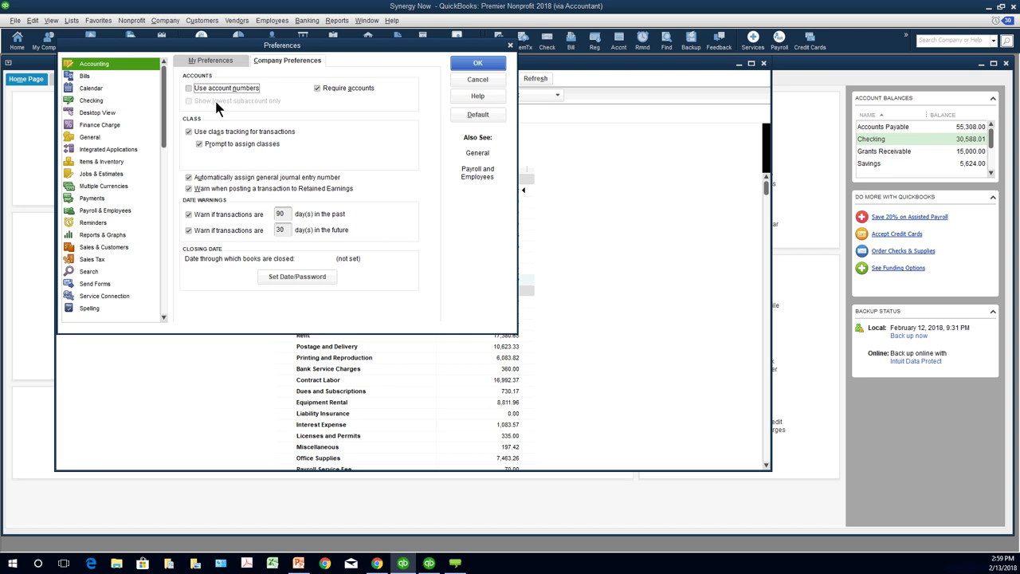
left_click(189, 89)
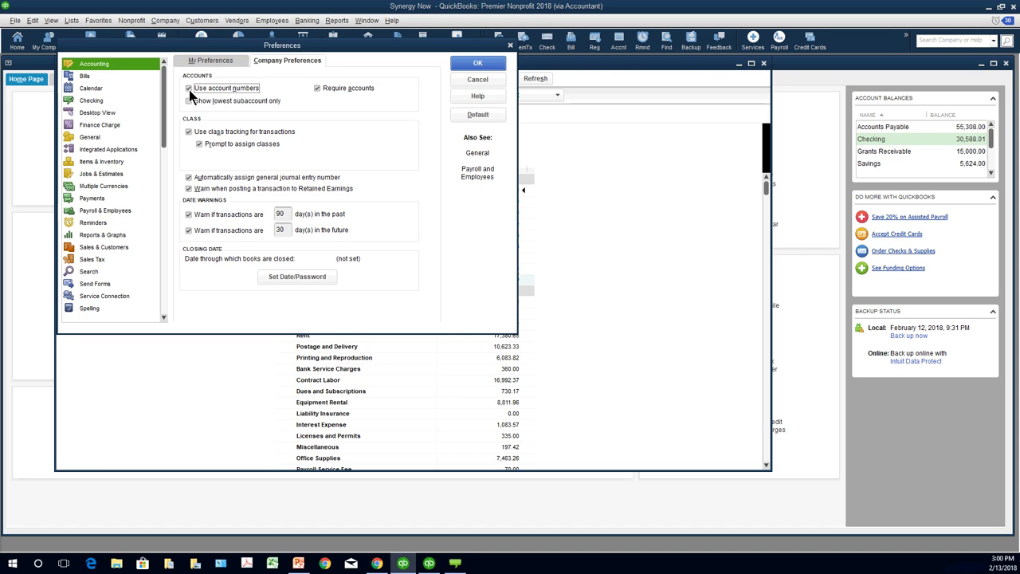
left_click(462, 64)
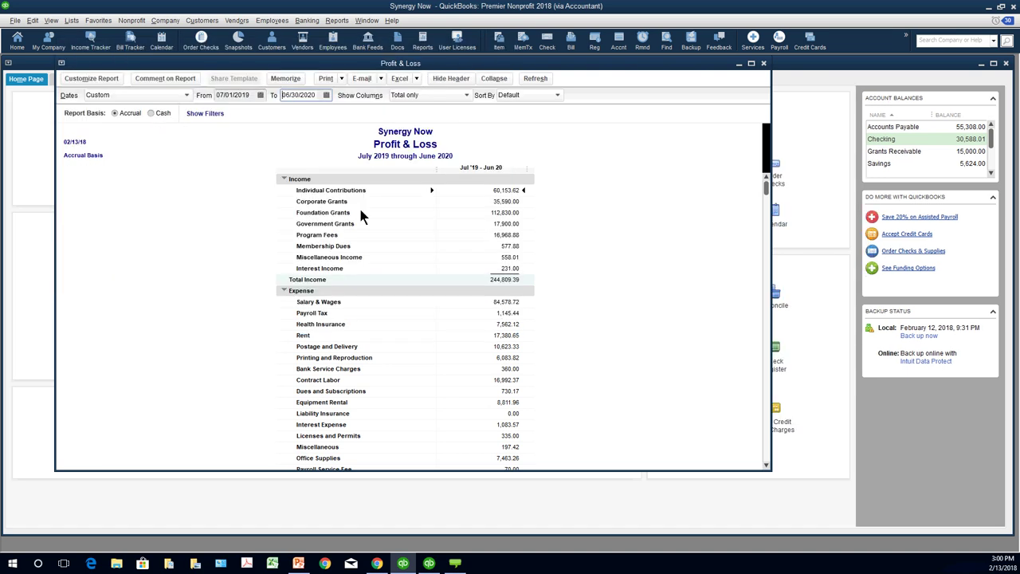
Step: Look through the Chart of Accounts, close it, and refresh the Profit & Loss to show account numbers
scroll(361, 214, "down", 8)
scroll(361, 214, "up", 5)
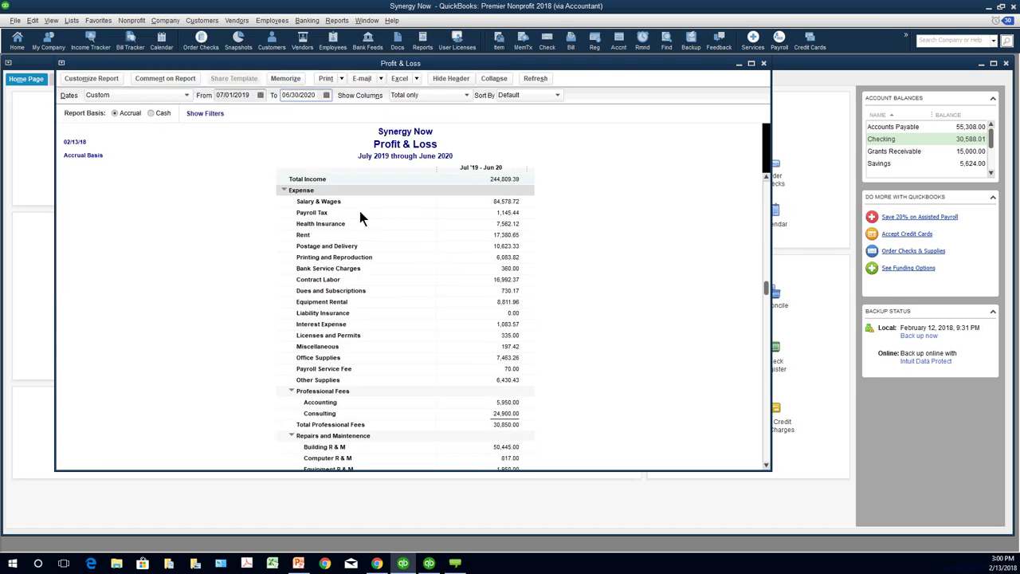
scroll(360, 217, "up", 3)
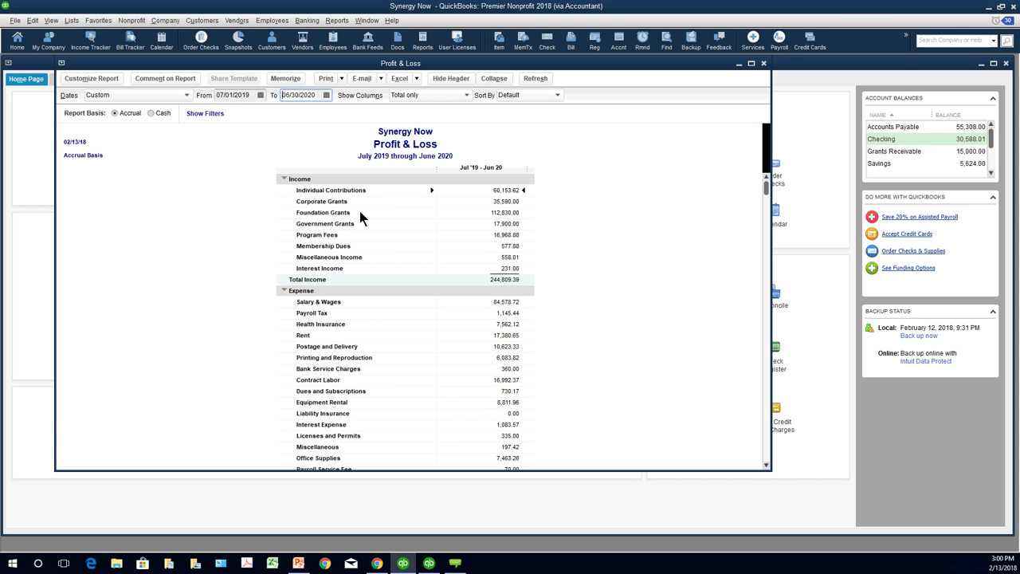
left_click(71, 20)
left_click(77, 36)
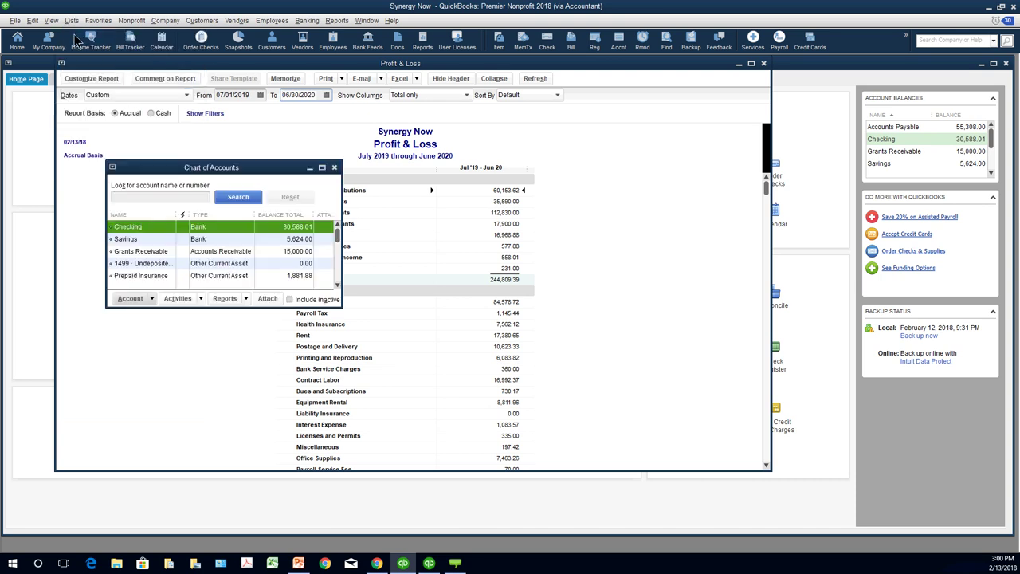
left_click(338, 246)
left_click_drag(339, 246, 339, 257)
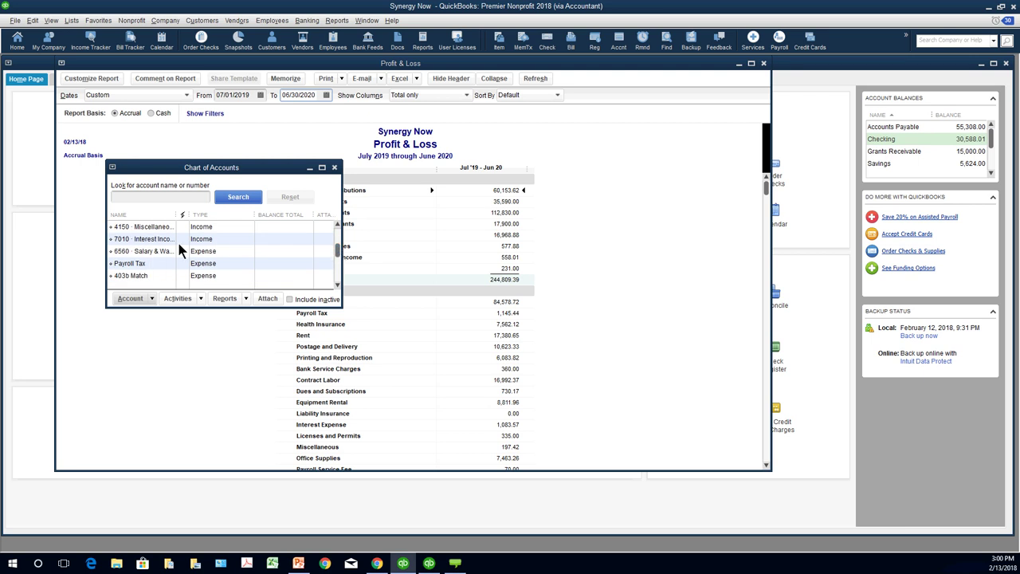
left_click(334, 169)
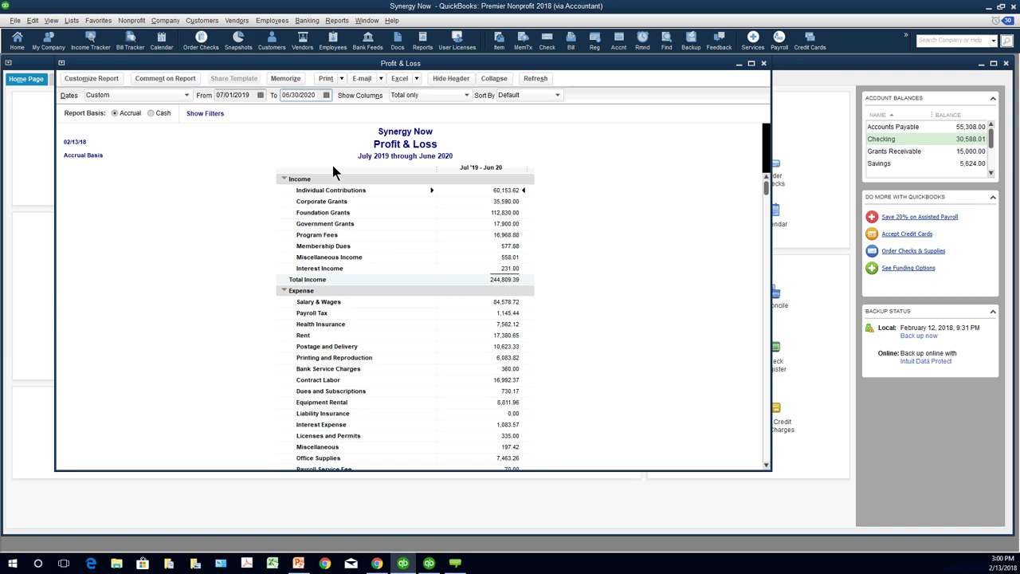
left_click(529, 77)
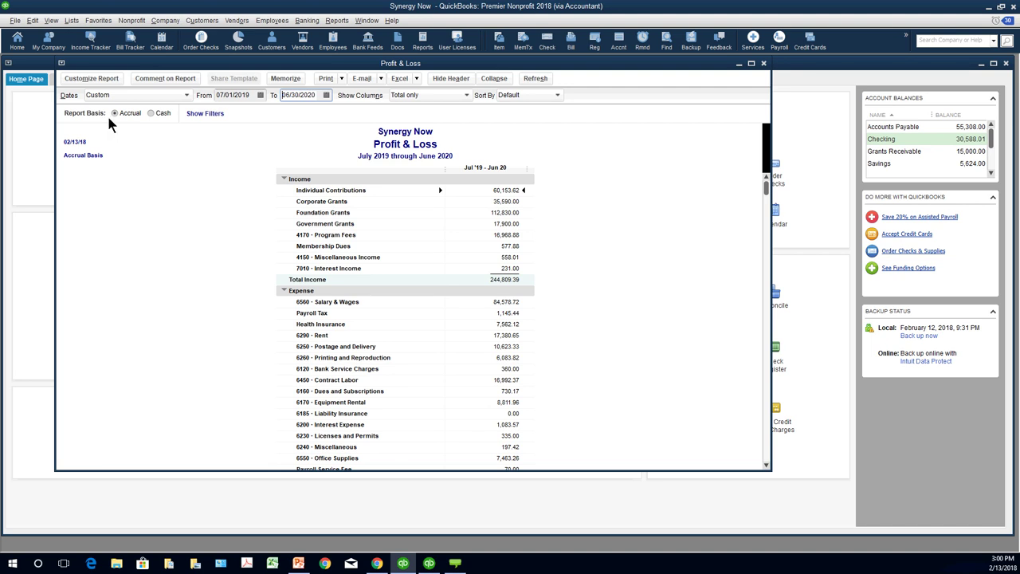
Step: Set Reports & Graphs company preference Show Accounts By to Description only and click OK
left_click(34, 22)
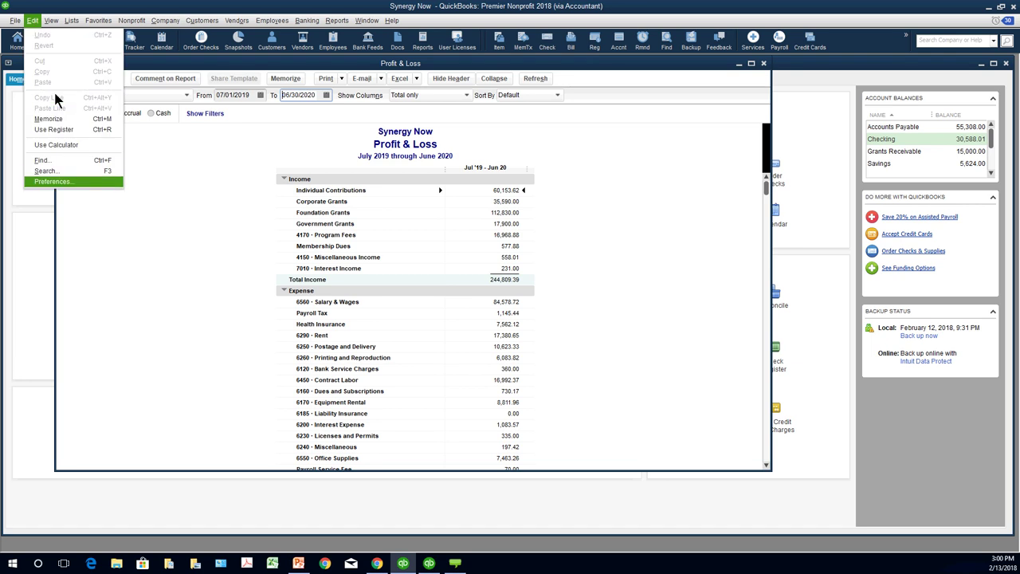
left_click(55, 182)
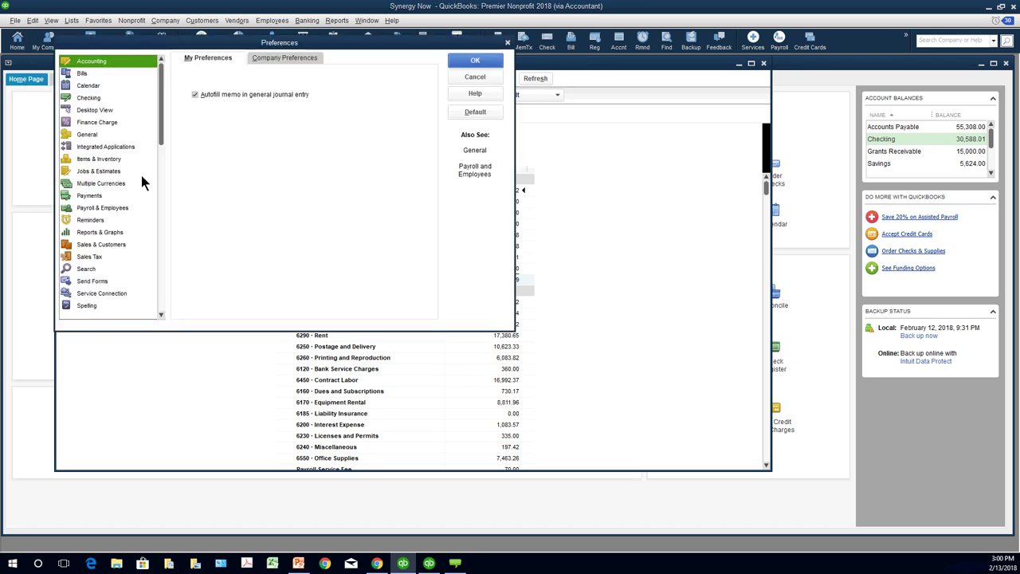
left_click(135, 230)
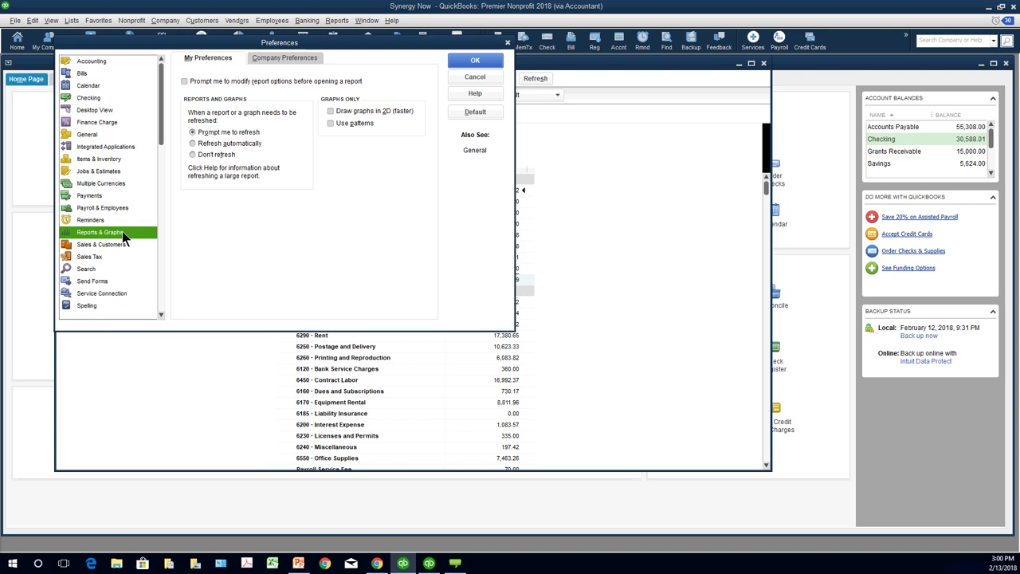
left_click(295, 61)
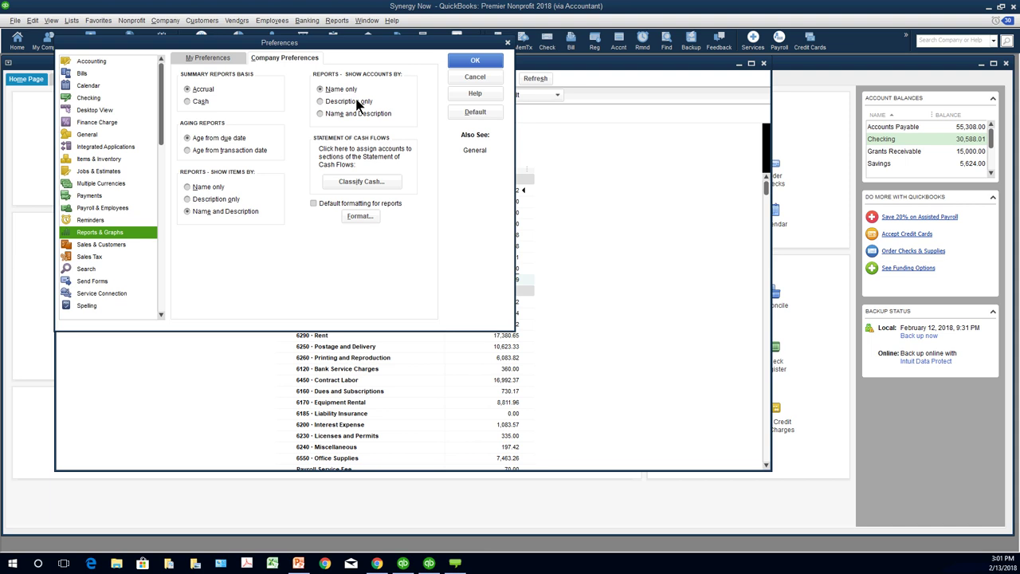
left_click(322, 106)
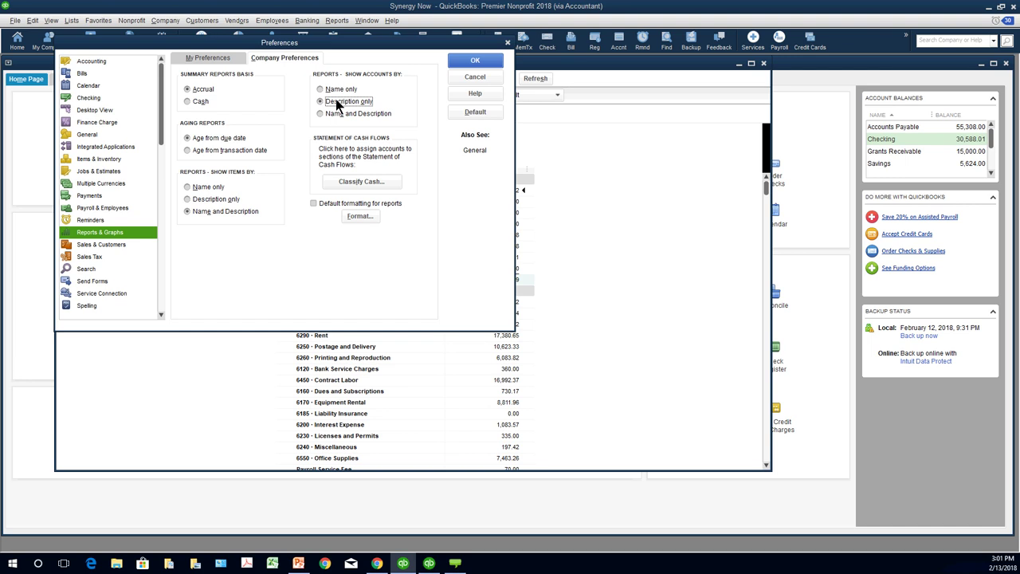
left_click(476, 60)
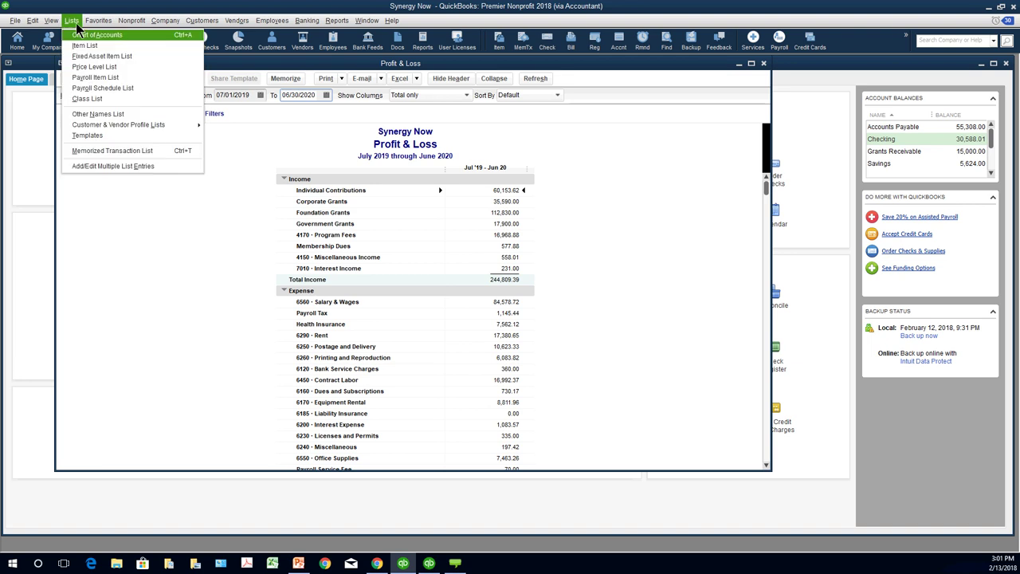
Step: Open the Chart of Accounts and edit the 6560 Salary & Wages account
left_click(83, 34)
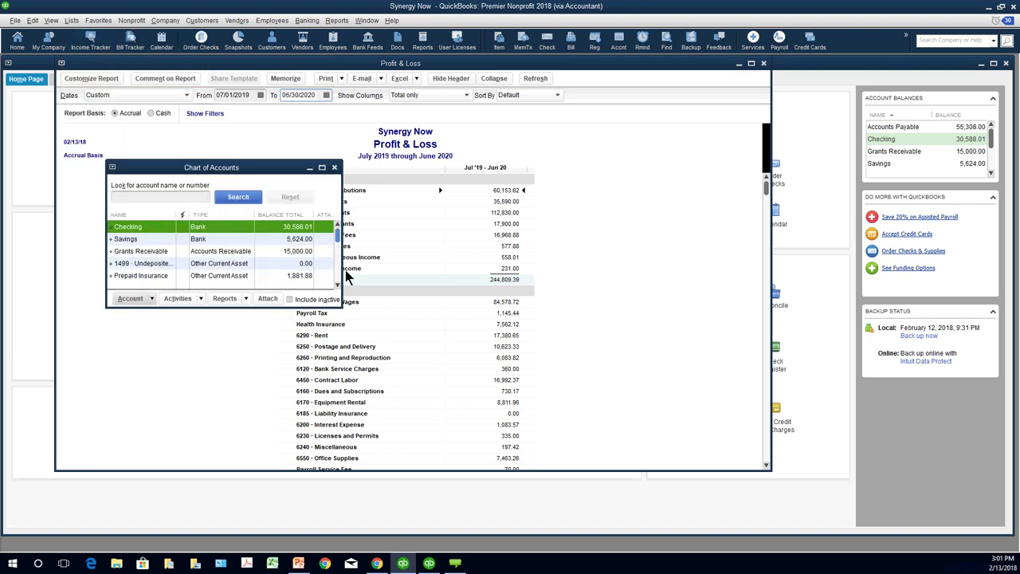
scroll(338, 249, "down", 5)
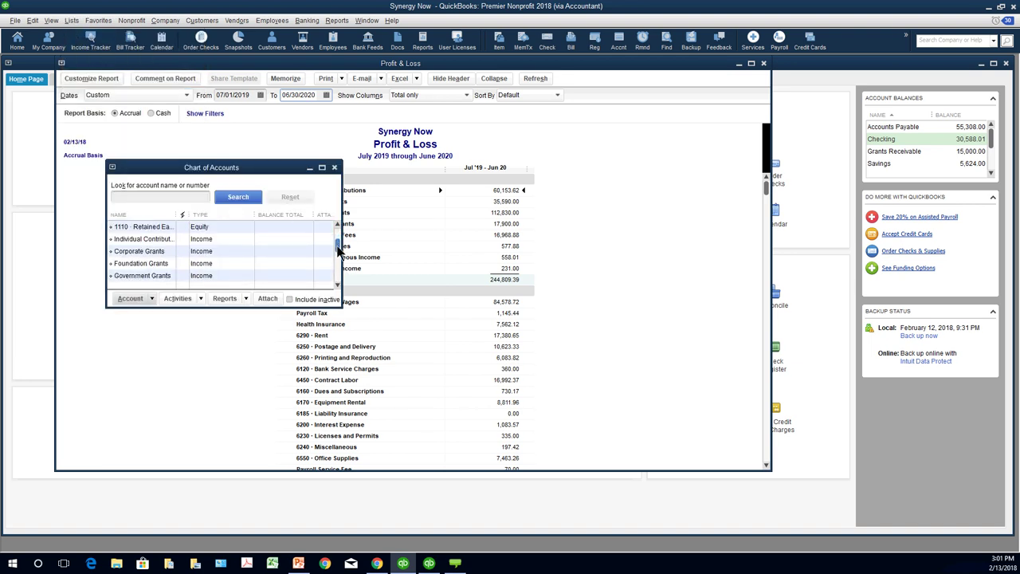
scroll(338, 250, "down", 2)
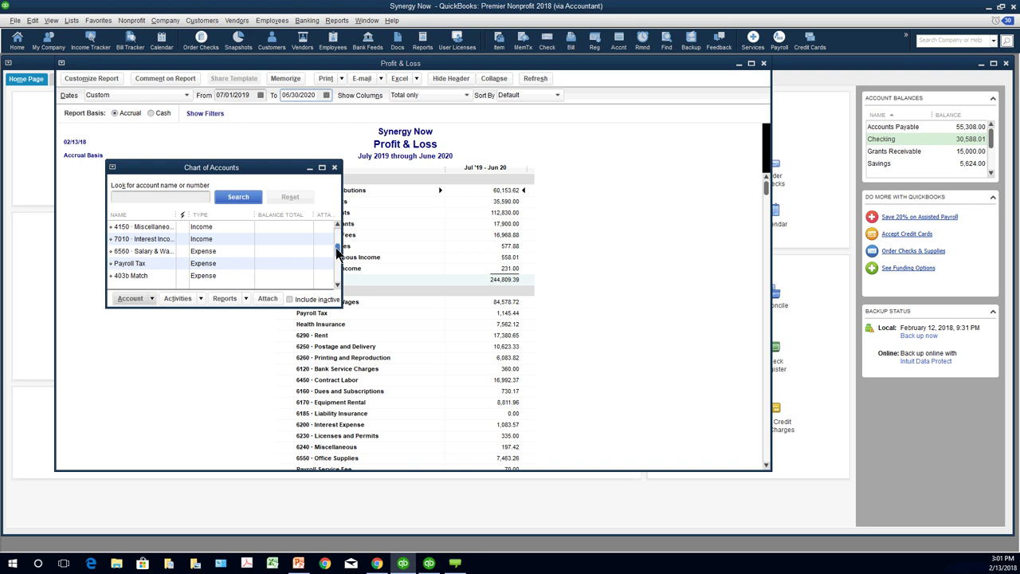
left_click(338, 252)
left_click(170, 248)
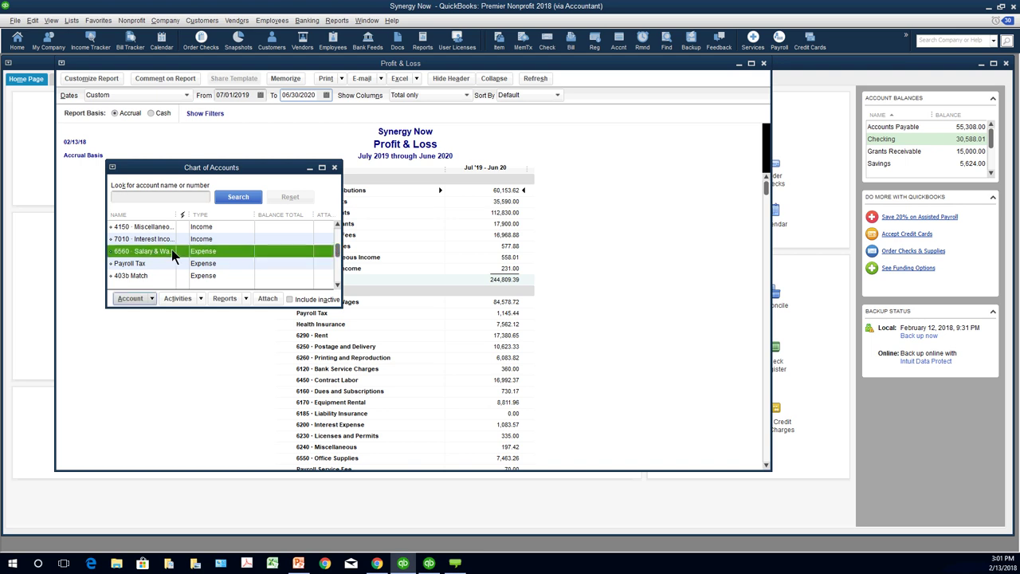
left_click(152, 295)
left_click(154, 323)
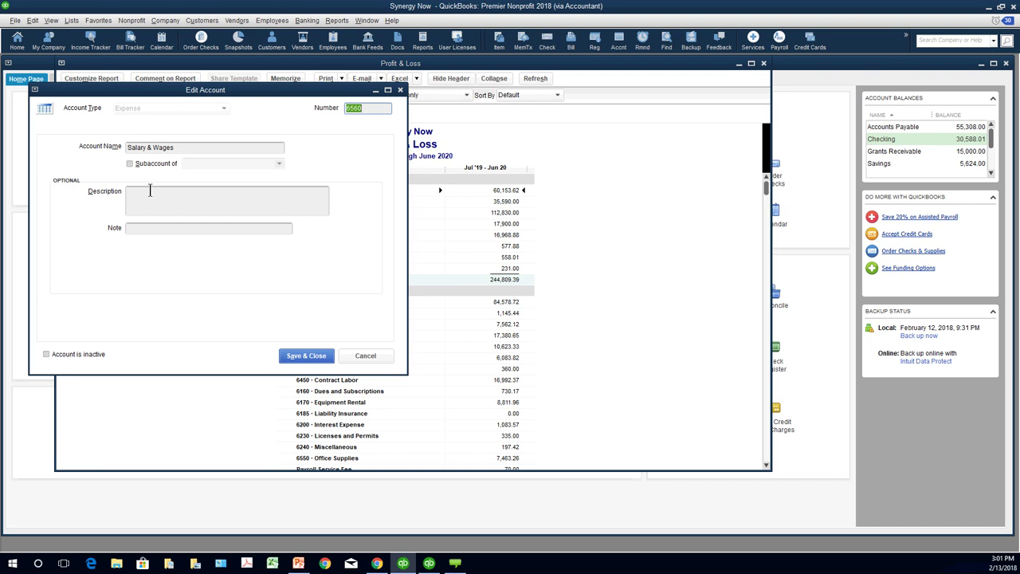
Step: Paste the account name 'Salary & Wages' into the Description field
key("Tab")
key("ctrl+c")
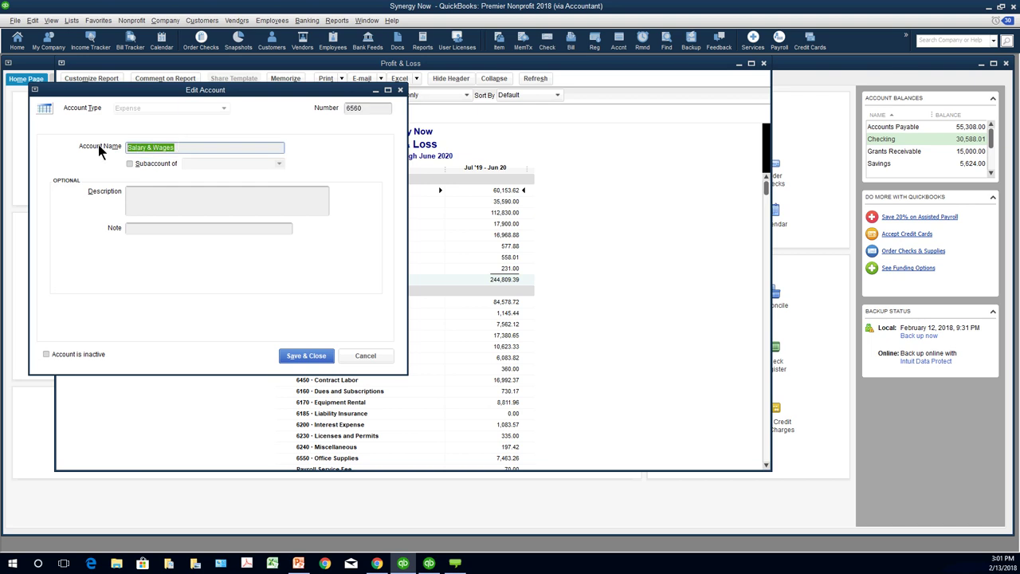
left_click(132, 191)
key("ctrl+v")
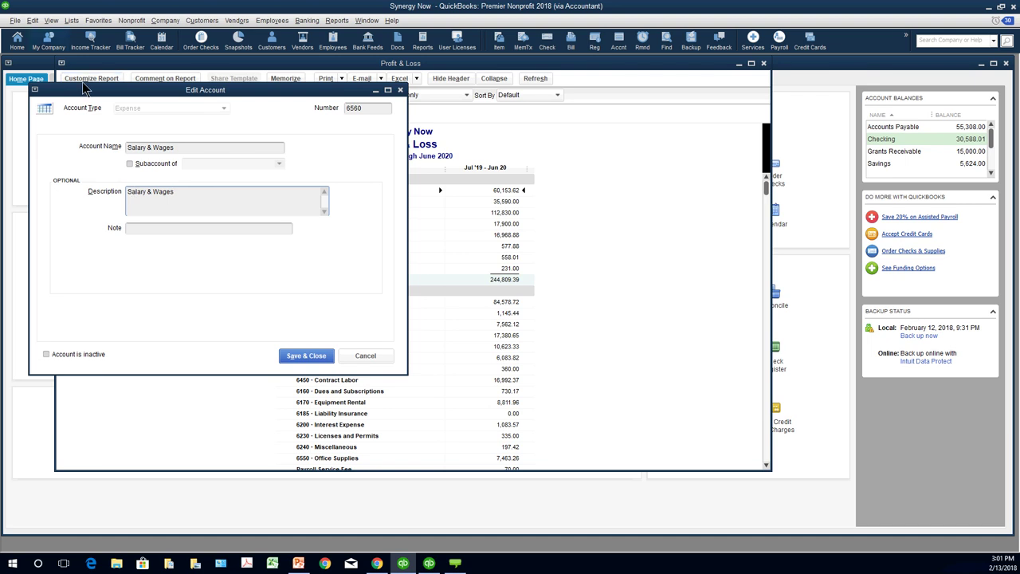
key("alt+e")
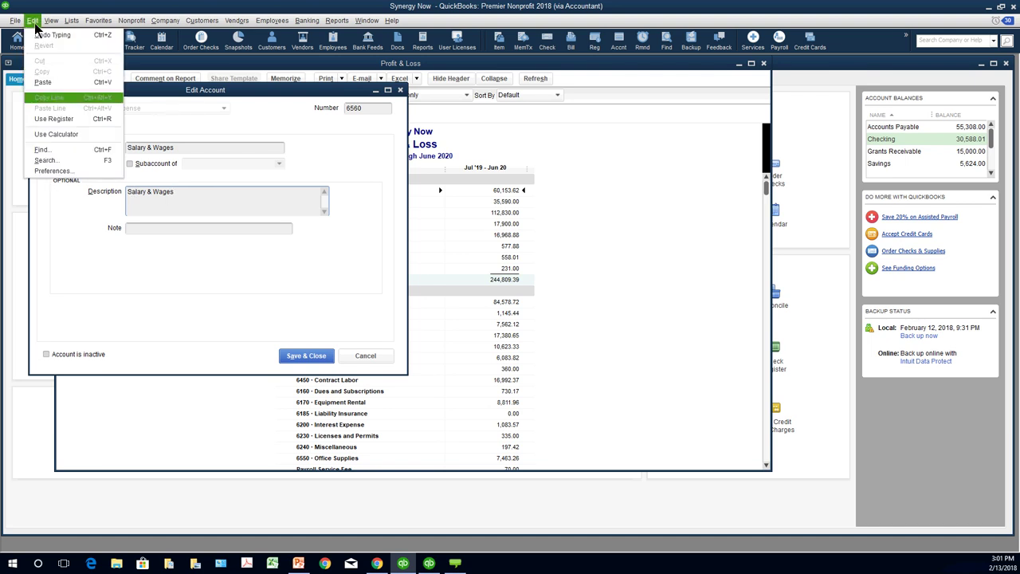
Step: Choose Description only in Reports & Graphs company preferences, then refresh the Profit & Loss
left_click(54, 169)
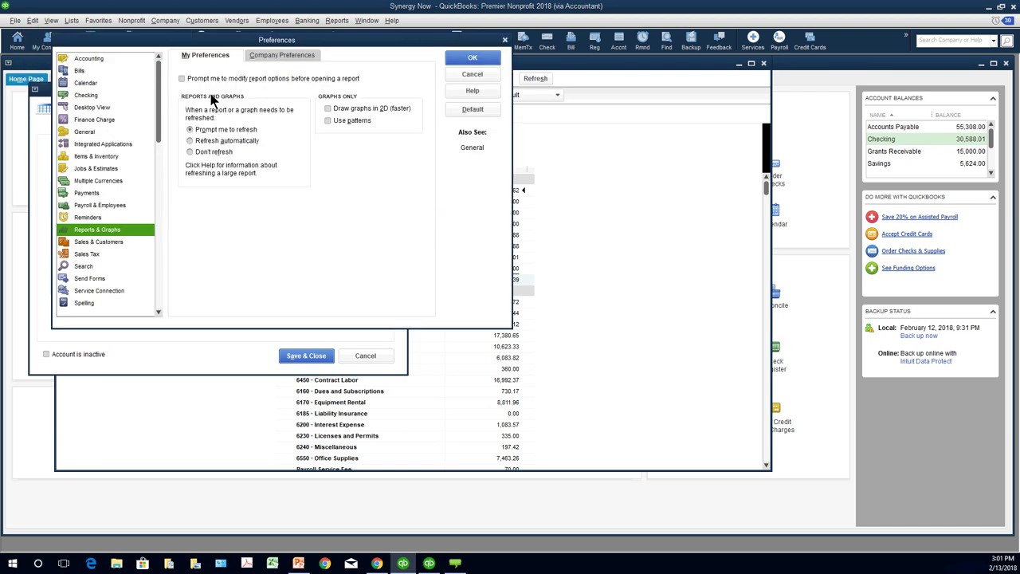
left_click_drag(129, 73, 350, 70)
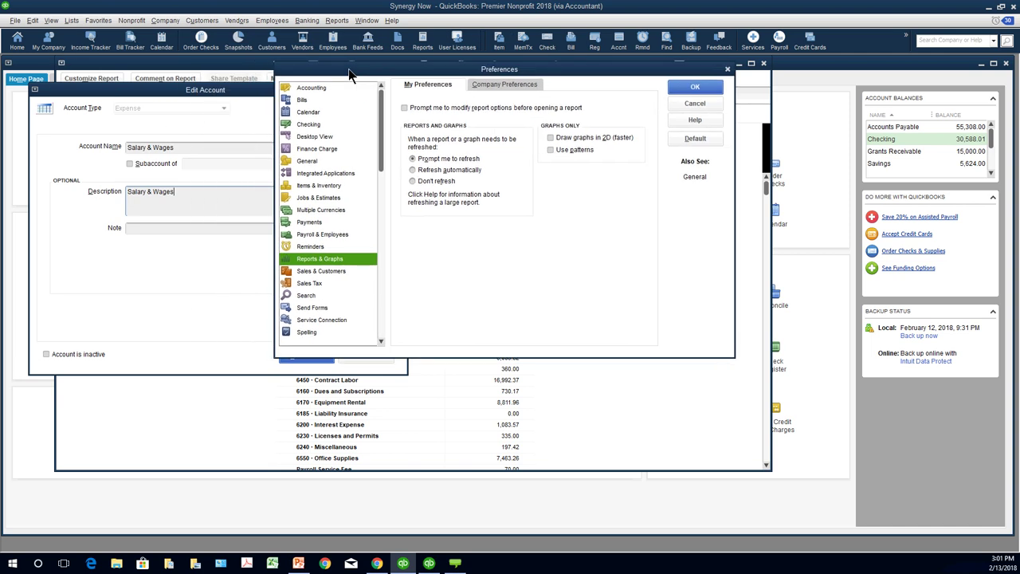
left_click(502, 84)
left_click_drag(452, 68, 507, 73)
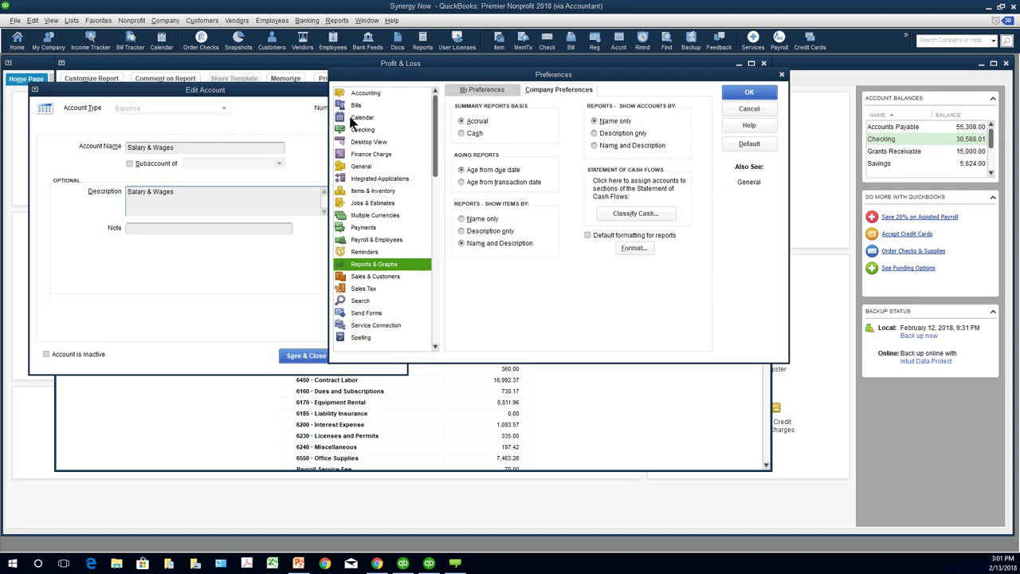
left_click_drag(415, 74, 462, 72)
left_click(425, 75)
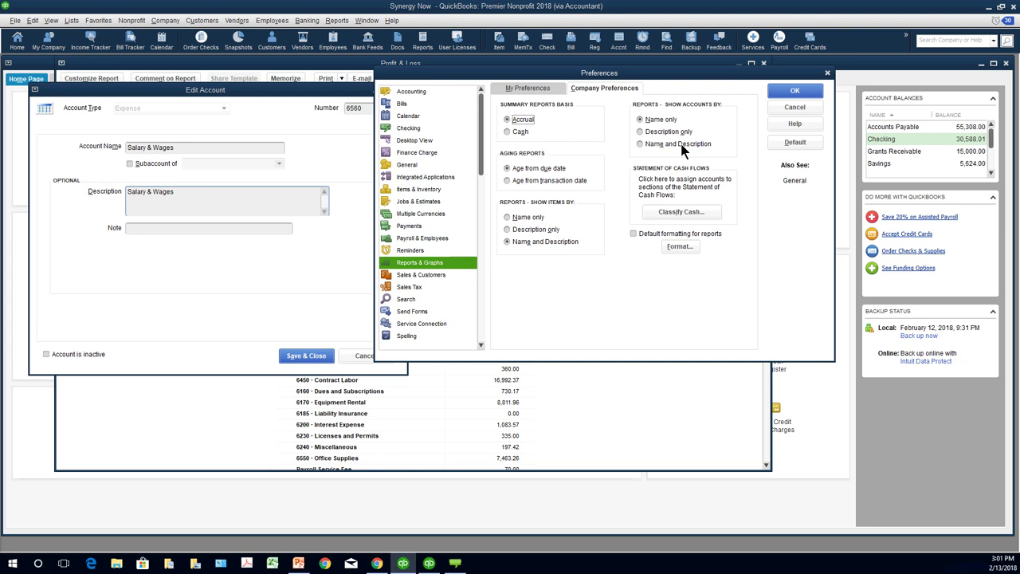
left_click(640, 132)
left_click(782, 94)
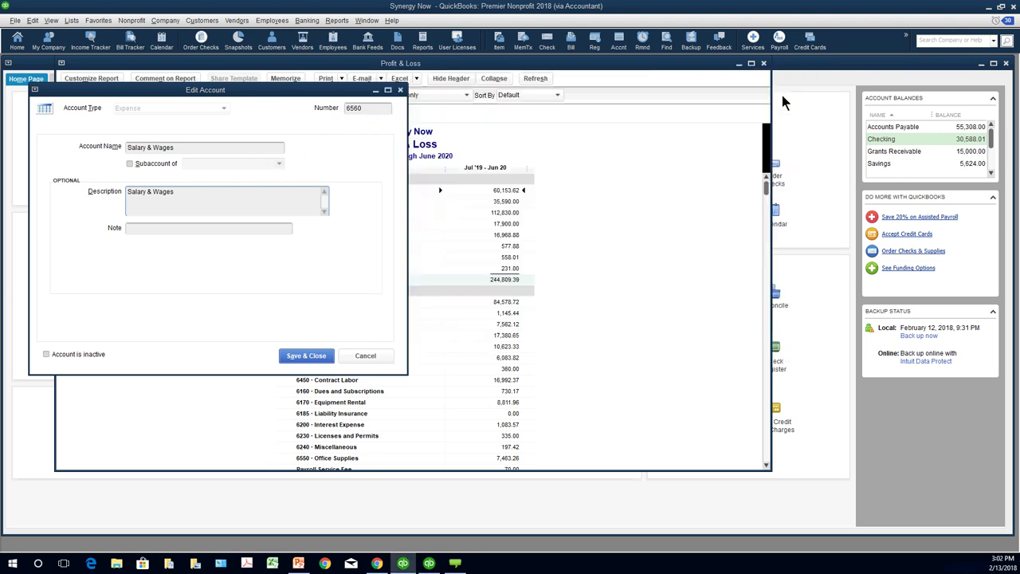
left_click(699, 165)
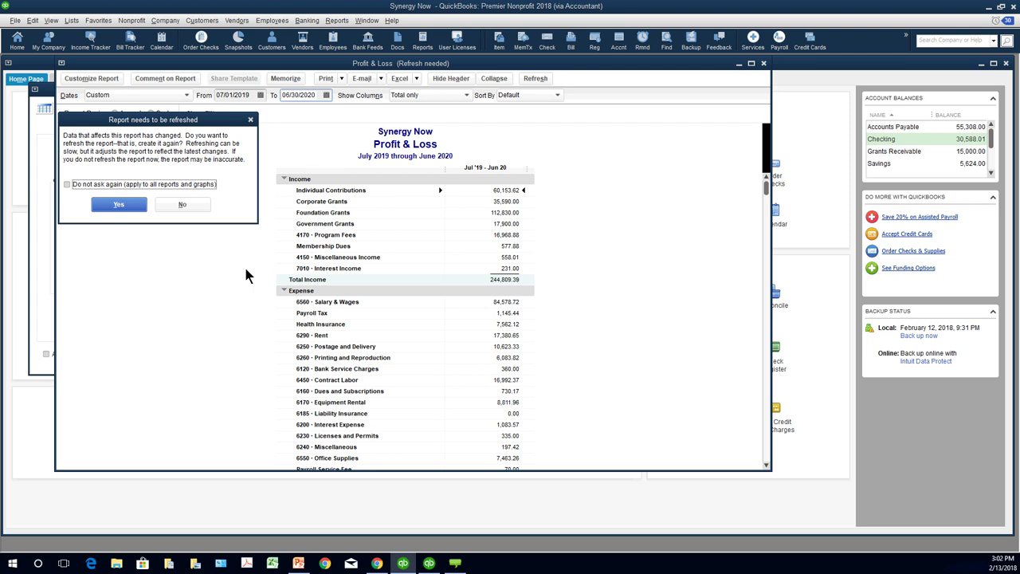
left_click(119, 205)
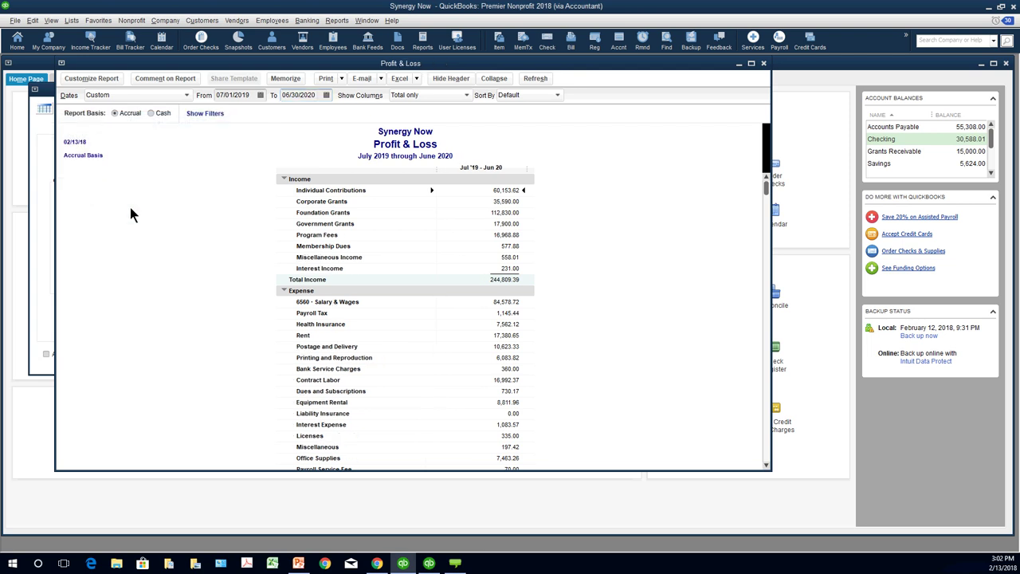
left_click(537, 77)
Step: Save the Salary & Wages account description and refresh the Profit & Loss report
left_click(71, 20)
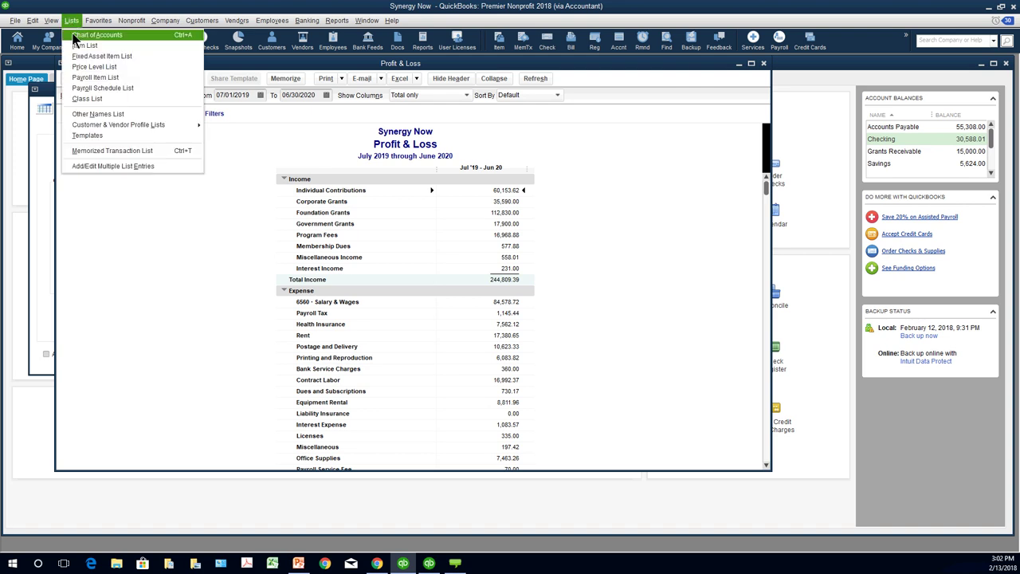
left_click(74, 36)
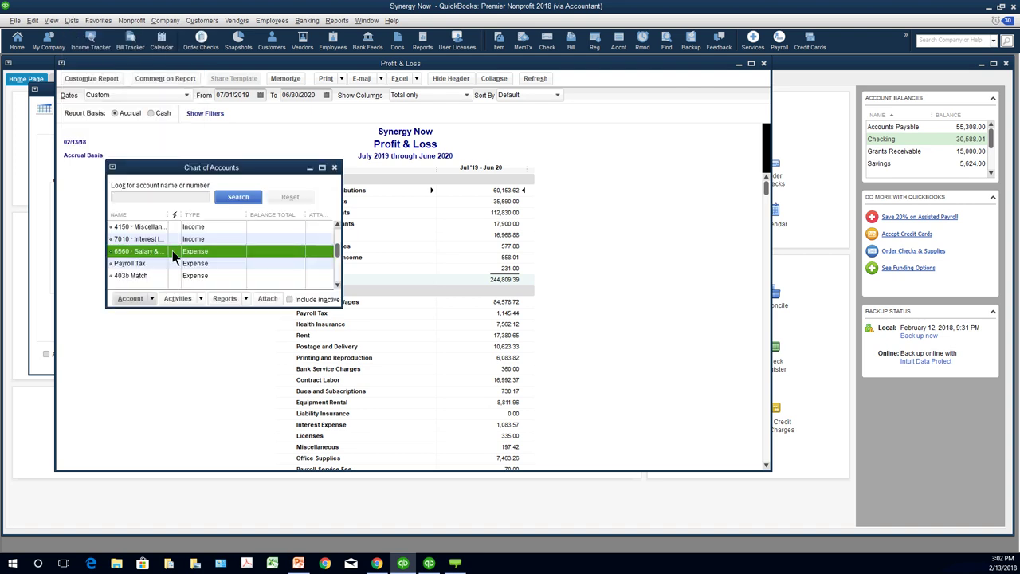
left_click(149, 298)
left_click(153, 315)
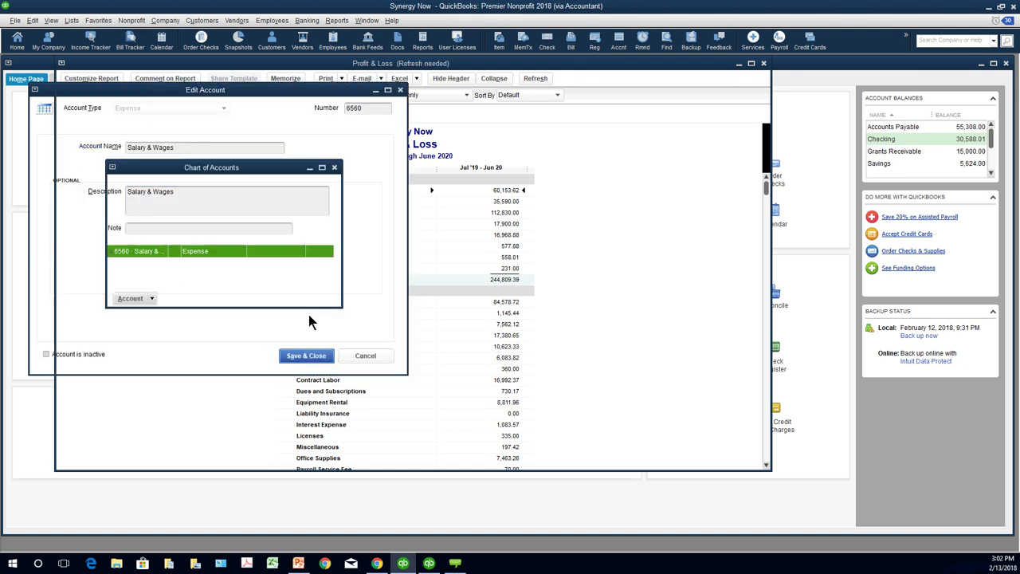
left_click(307, 355)
left_click(648, 333)
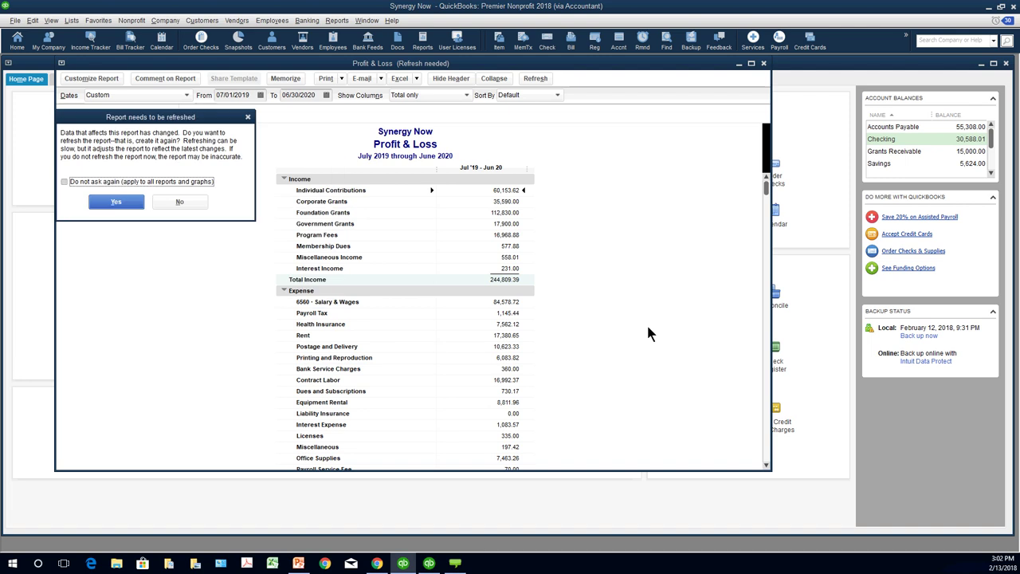
left_click(116, 202)
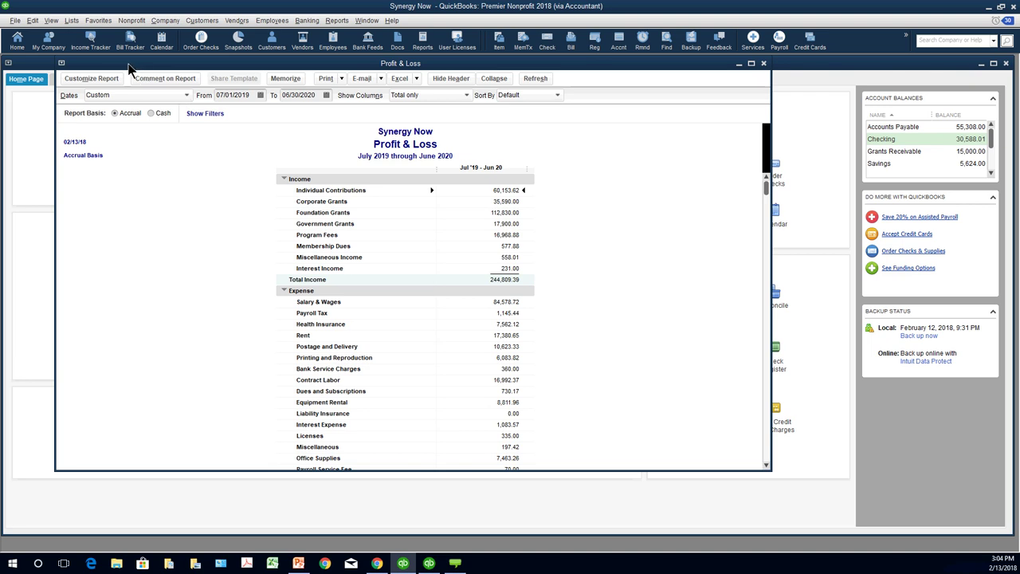
Step: Look over the company's Class list, then close it
left_click(72, 21)
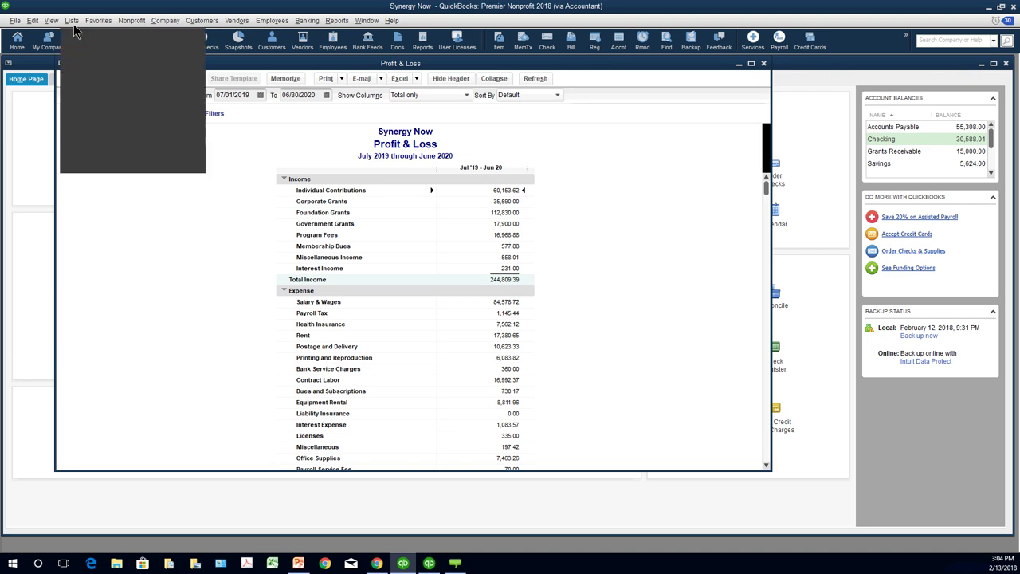
left_click(125, 149)
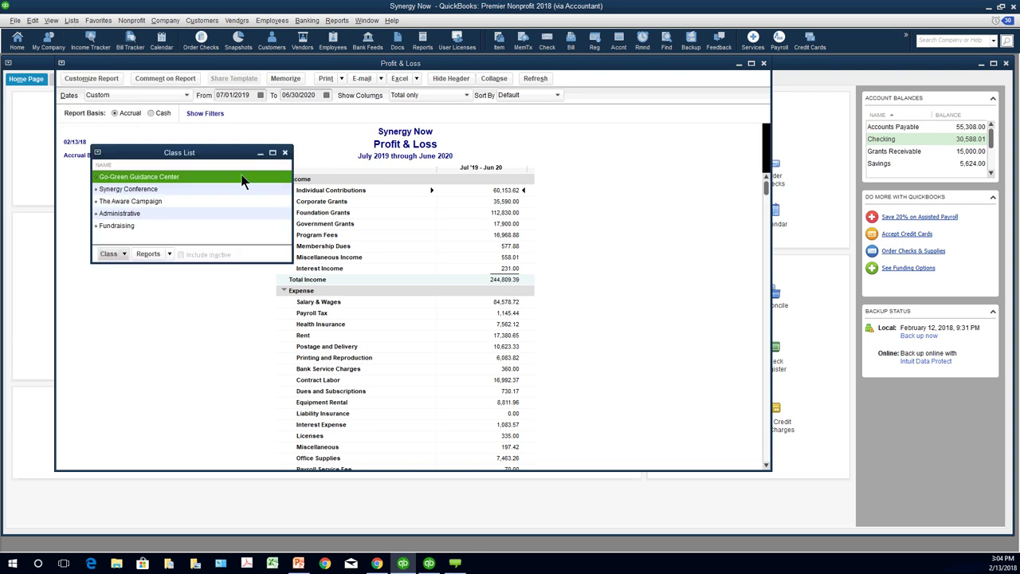
left_click(284, 153)
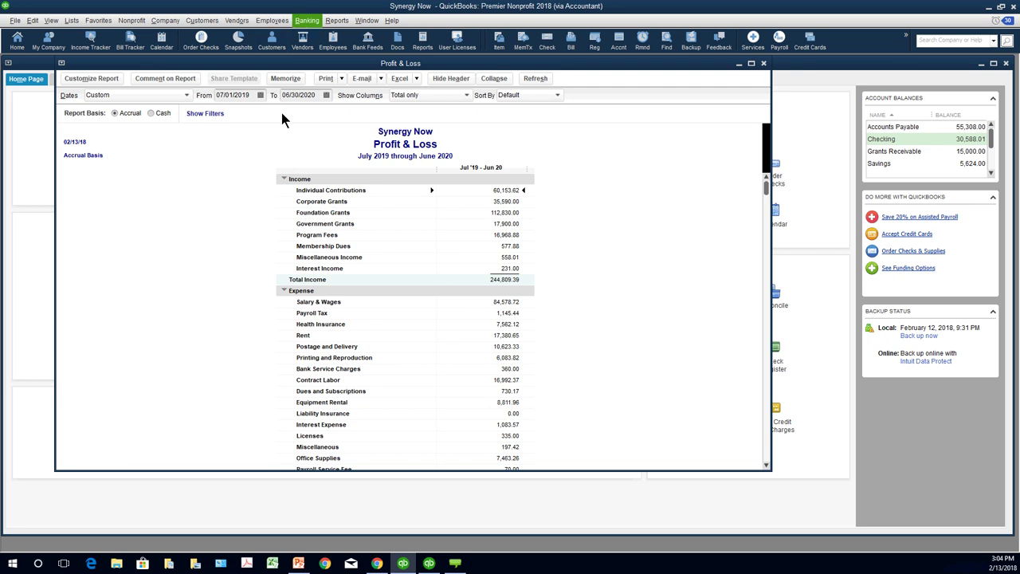
Step: Start a Checking check with a 6250 Postage and Delivery line classed Go-Green Guidance Center
left_click(307, 21)
left_click(303, 34)
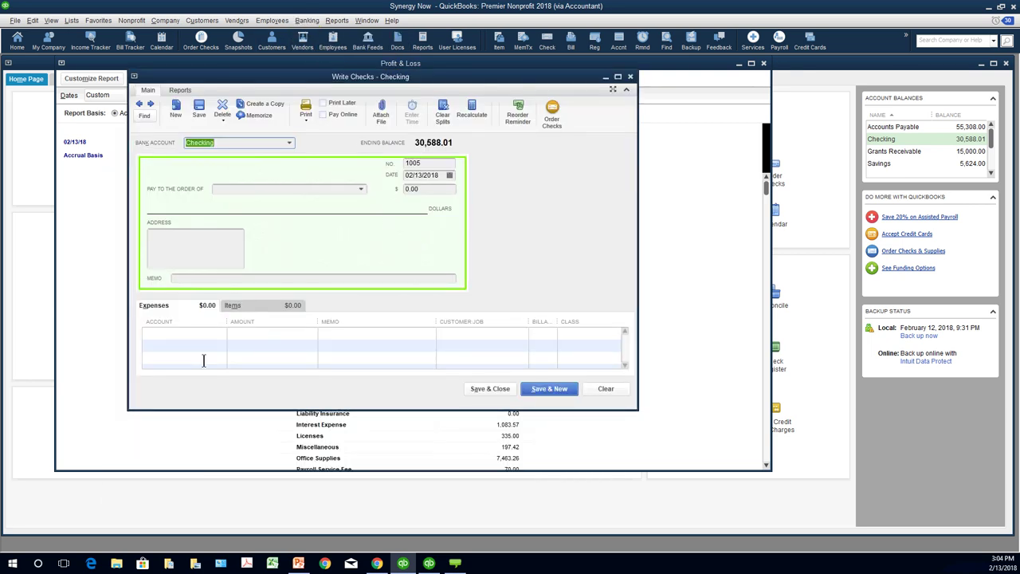
left_click(205, 357)
left_click(221, 334)
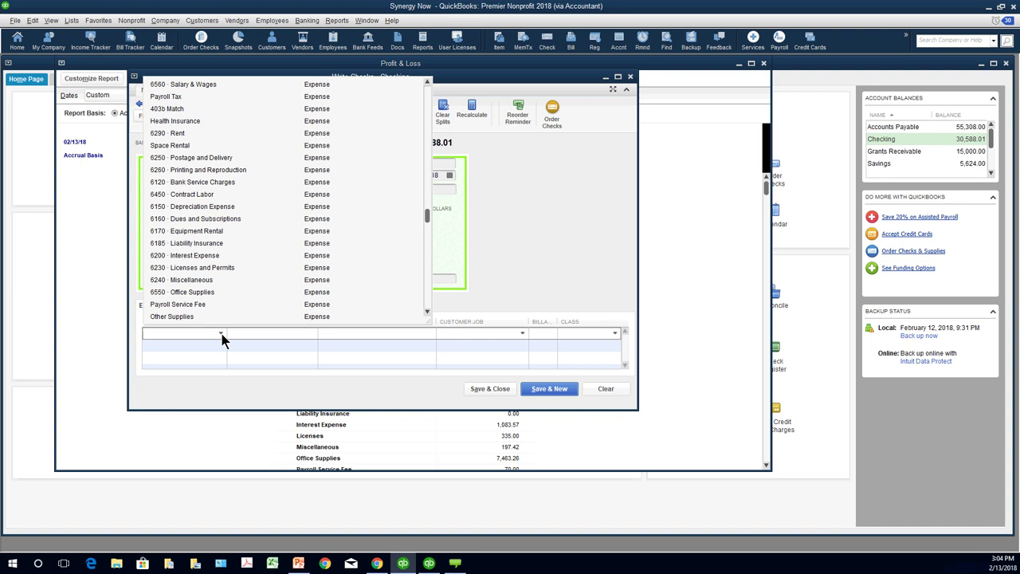
left_click(210, 157)
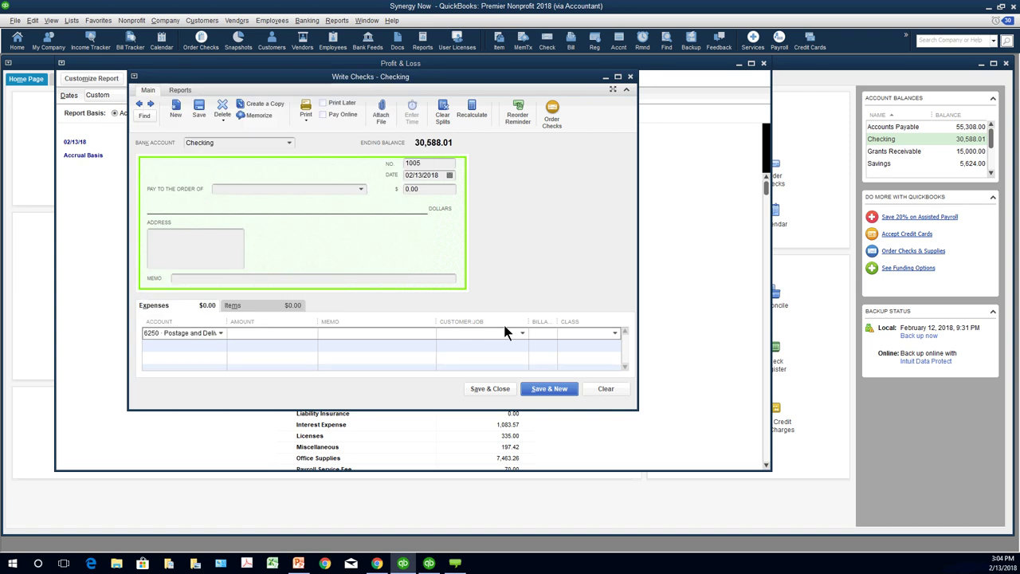
left_click(613, 333)
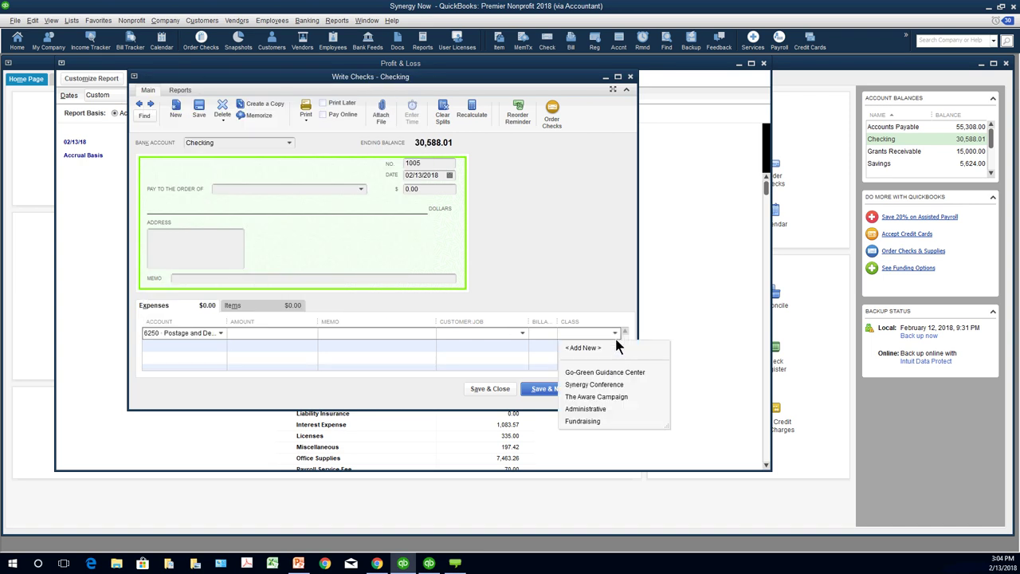
left_click(617, 372)
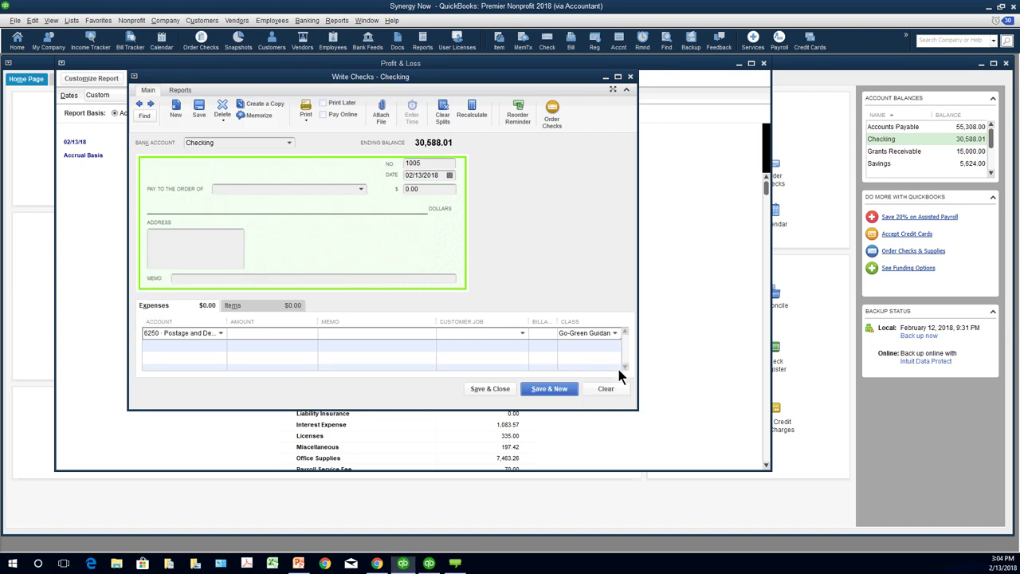
Step: Add a second Postage and Delivery line with a class, then return to the Profit & Loss
left_click(164, 349)
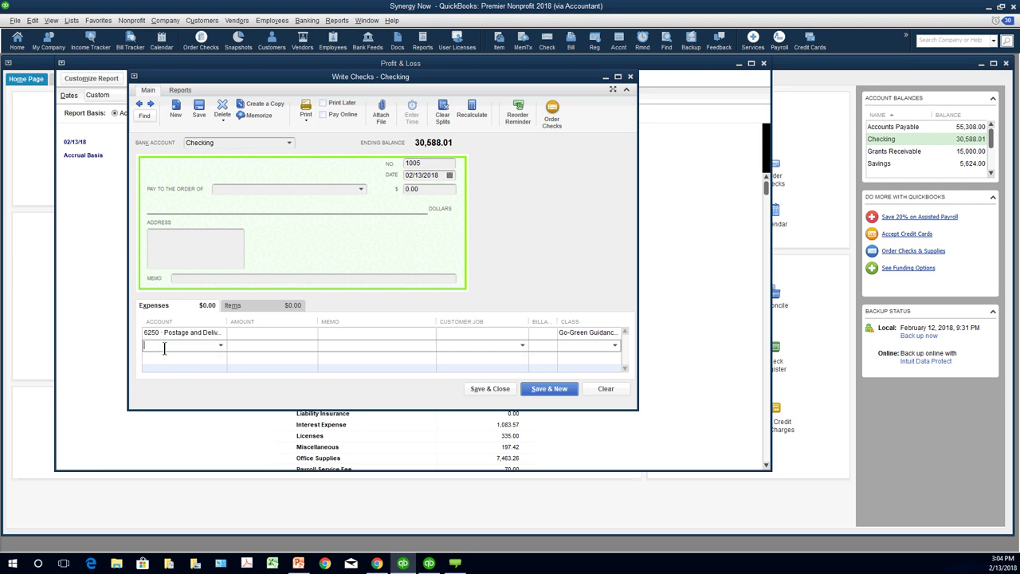
left_click(220, 348)
left_click(206, 256)
left_click(614, 347)
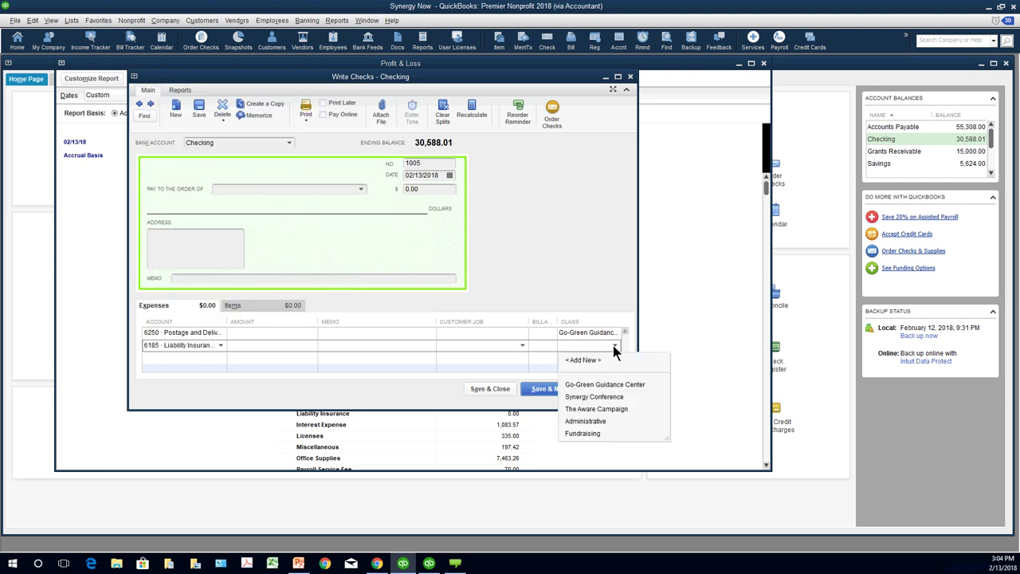
left_click(221, 347)
left_click(220, 347)
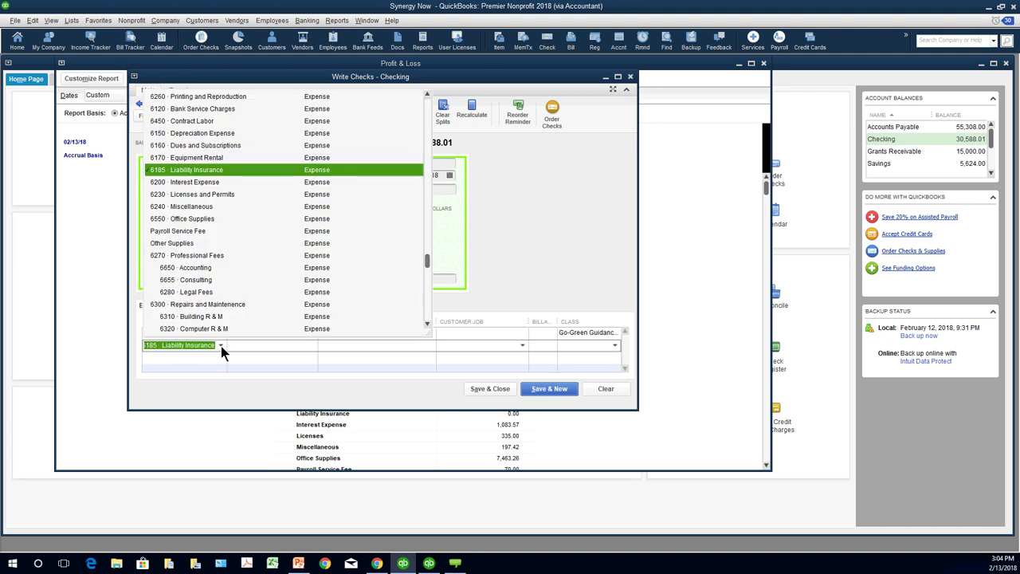
scroll(221, 144, "up", 3)
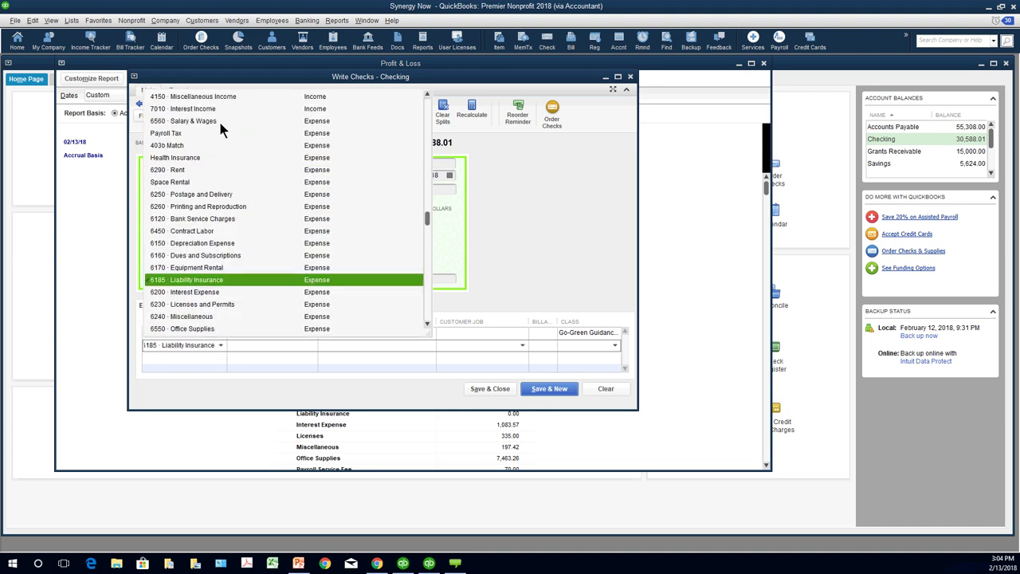
left_click(206, 195)
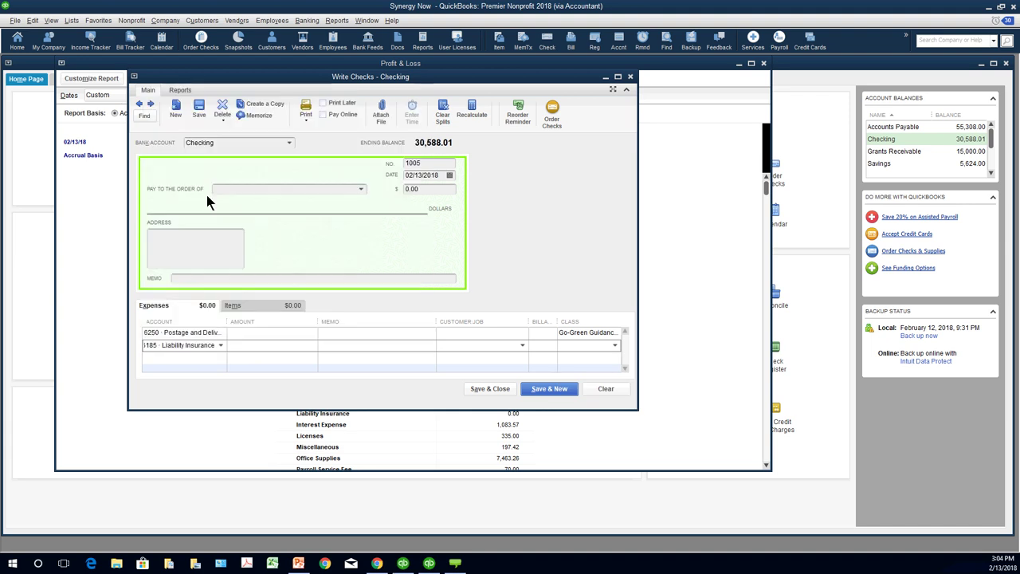
left_click(613, 345)
left_click(598, 386)
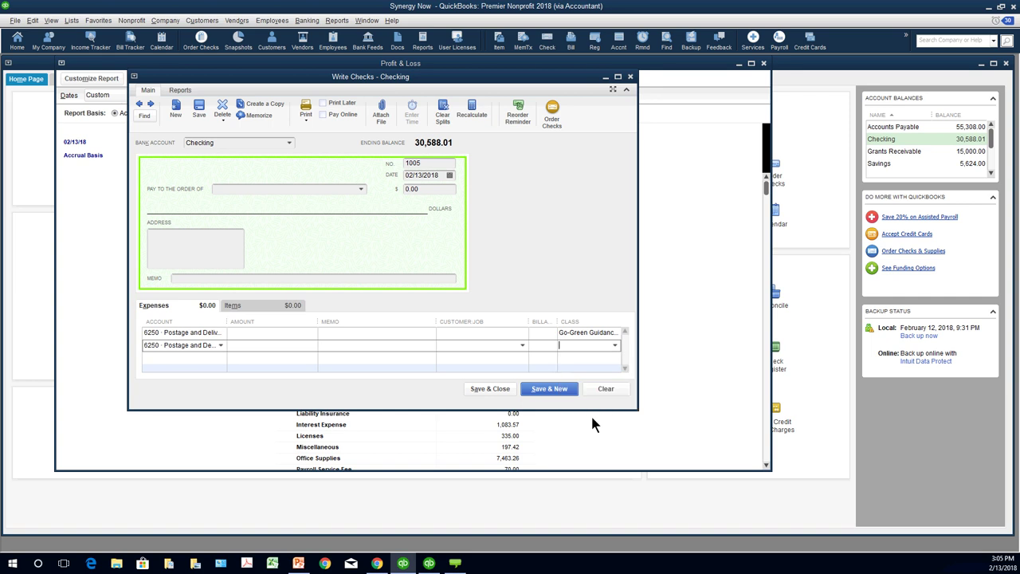
left_click(590, 414)
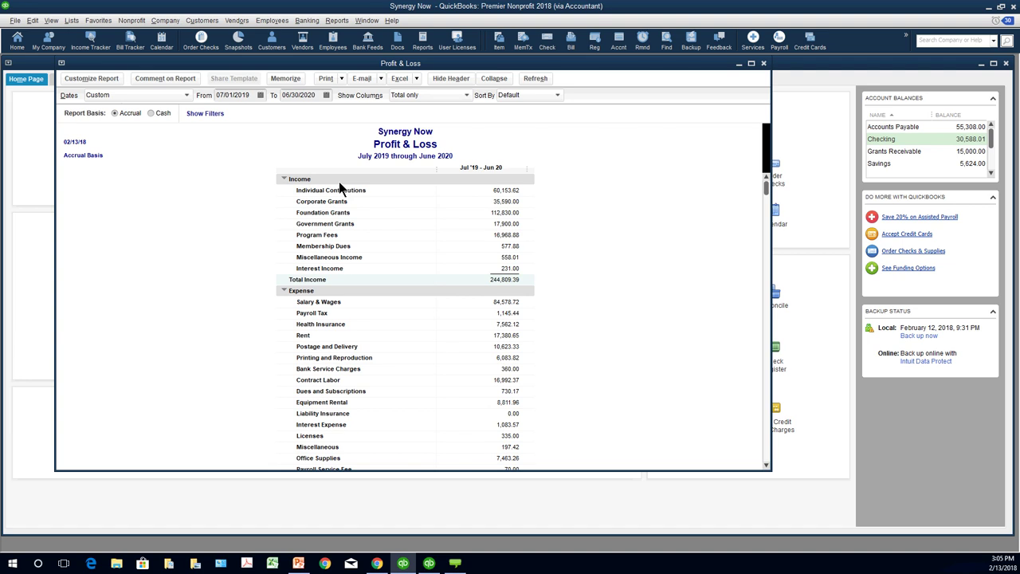
Step: Show the Profit & Loss with one column per class and scroll through the figures
left_click(467, 96)
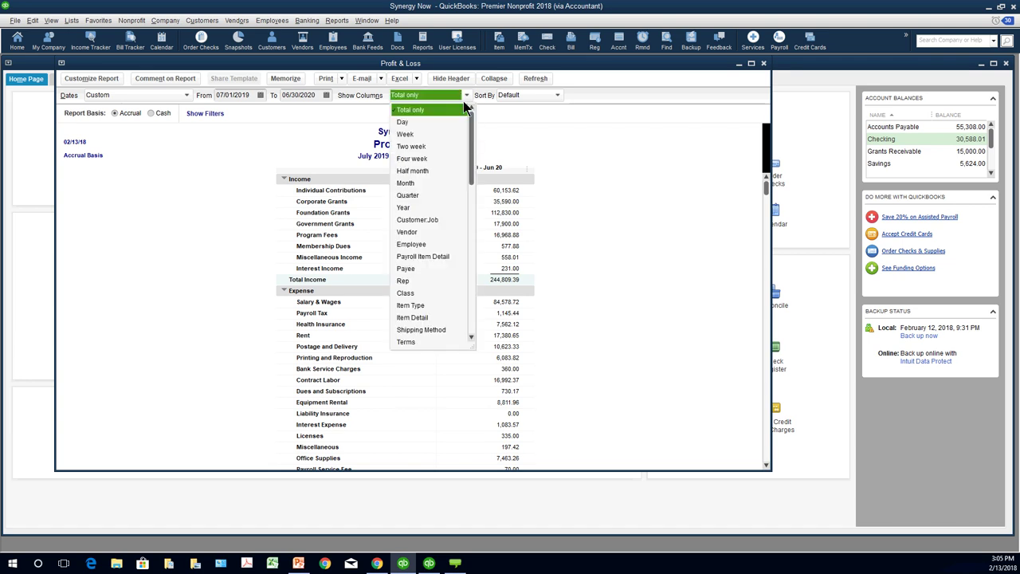
left_click(406, 292)
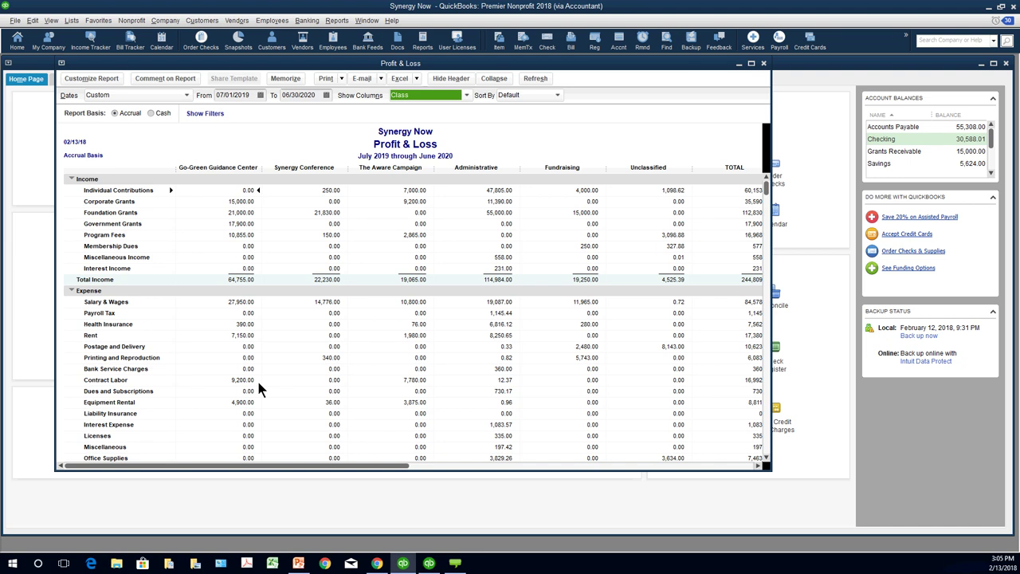
scroll(258, 388, "down", 5)
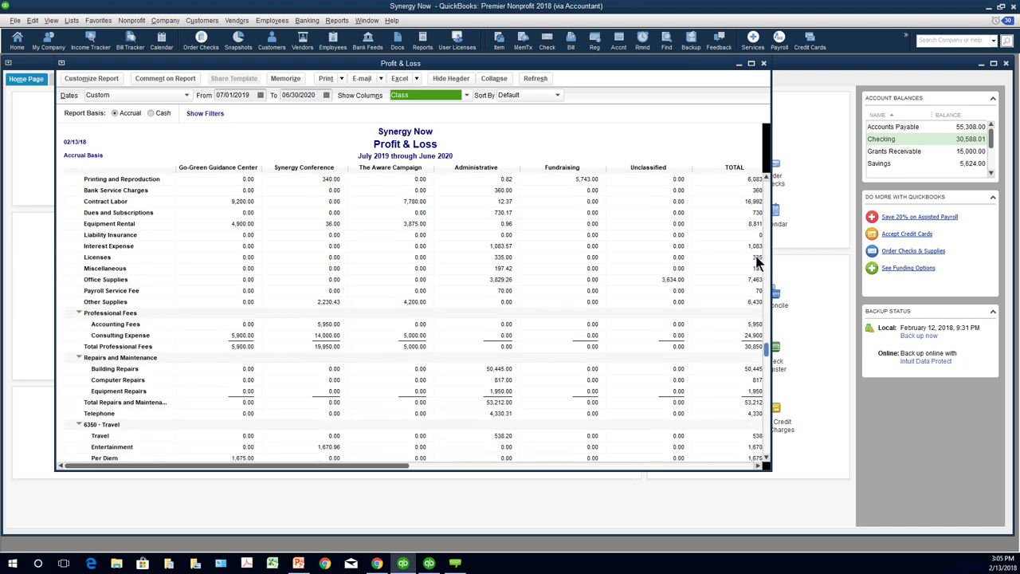
scroll(758, 343, "down", 3)
scroll(758, 419, "up", 8)
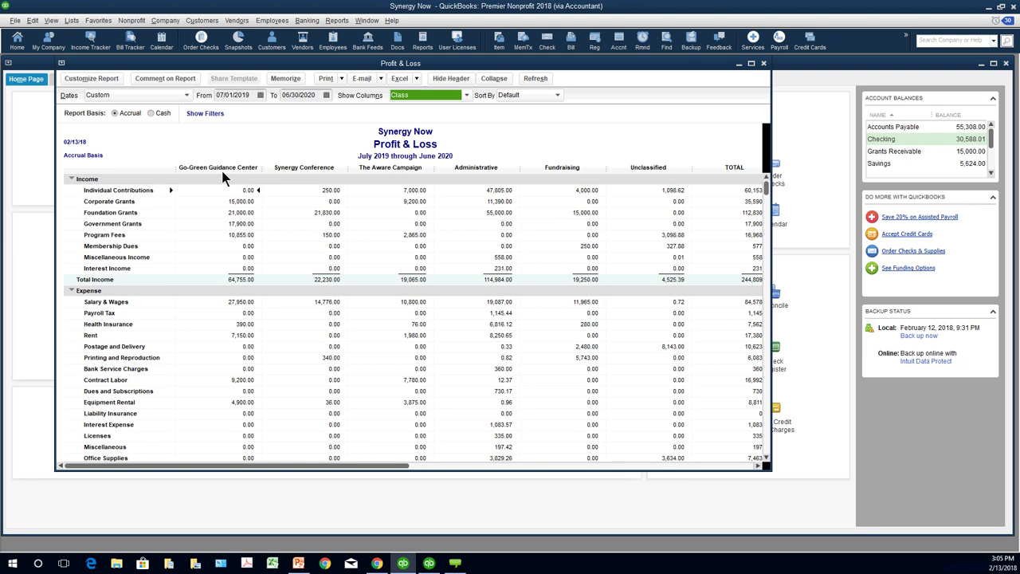
Step: Show a single total column and filter the report to the Go-Green Guidance Center class
left_click(467, 95)
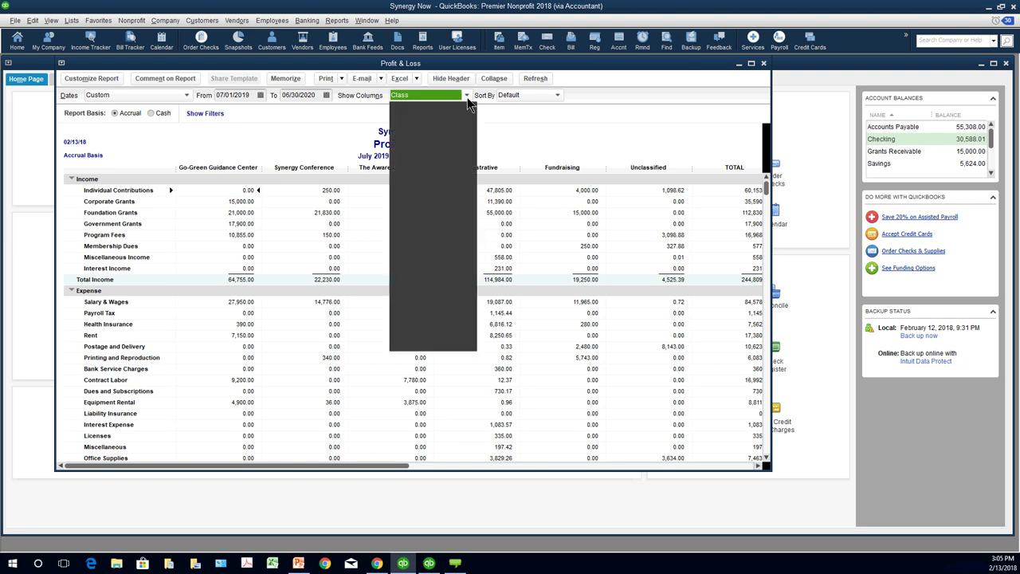
left_click(467, 97)
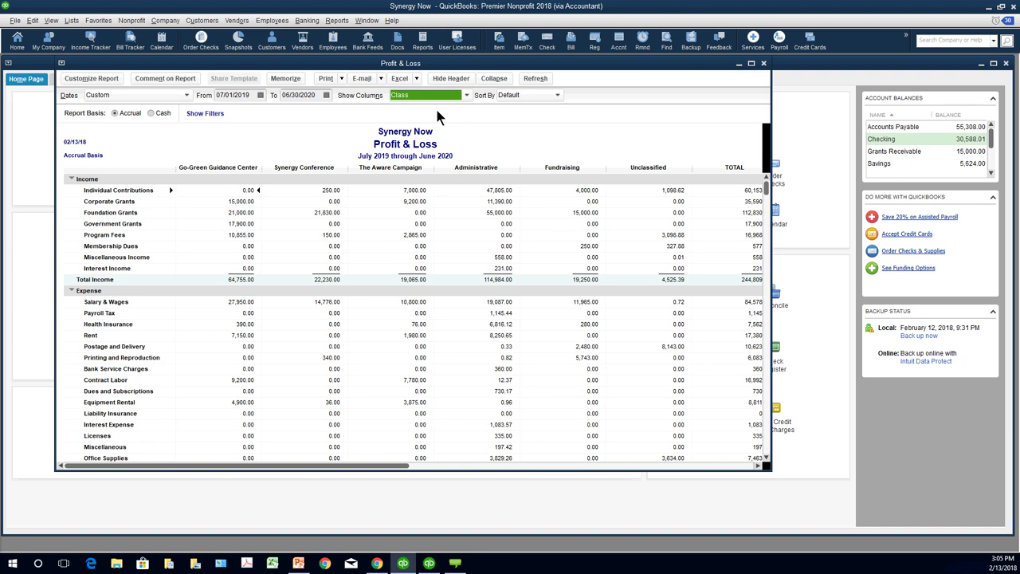
left_click(93, 79)
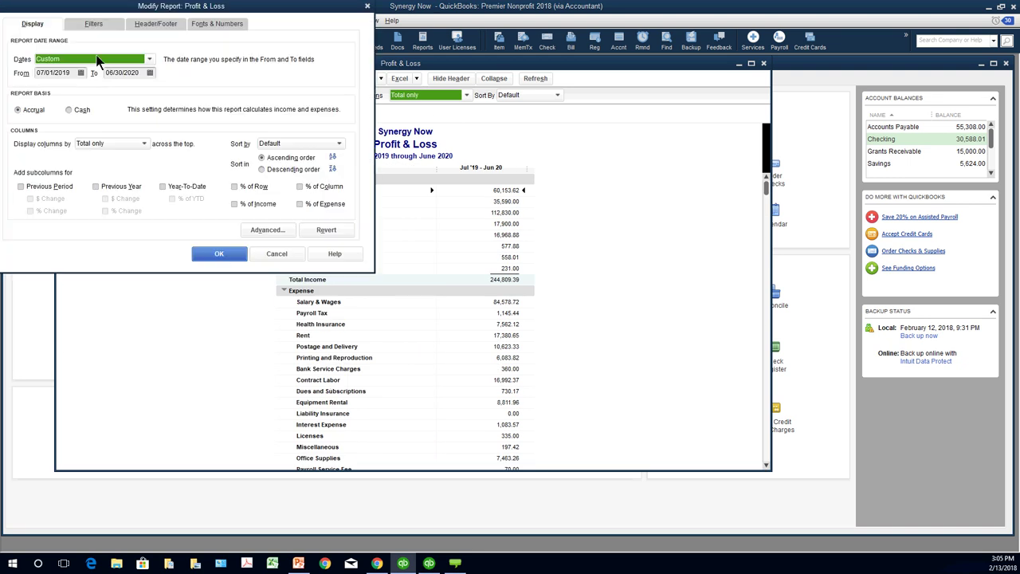
left_click(94, 25)
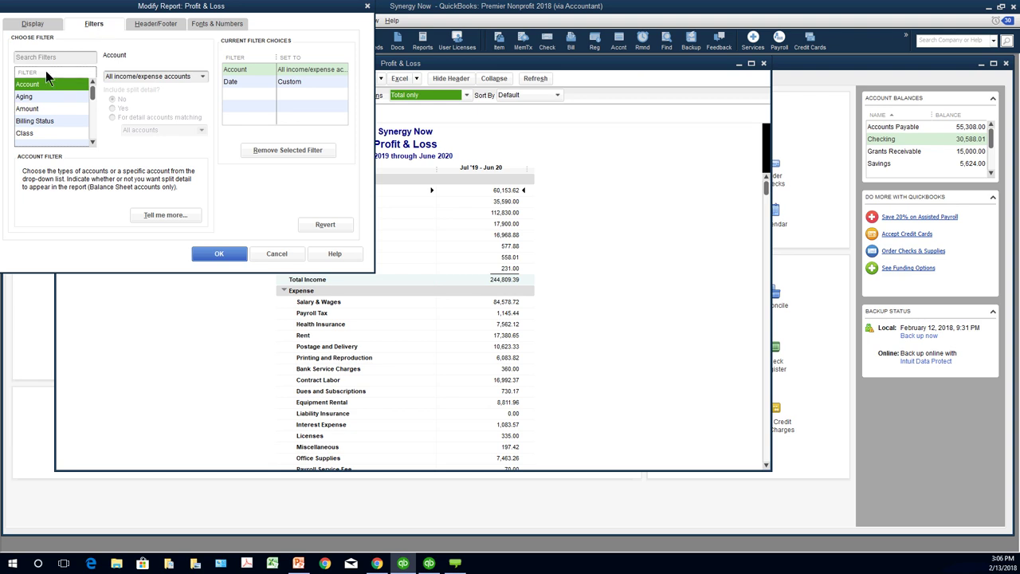
left_click(25, 133)
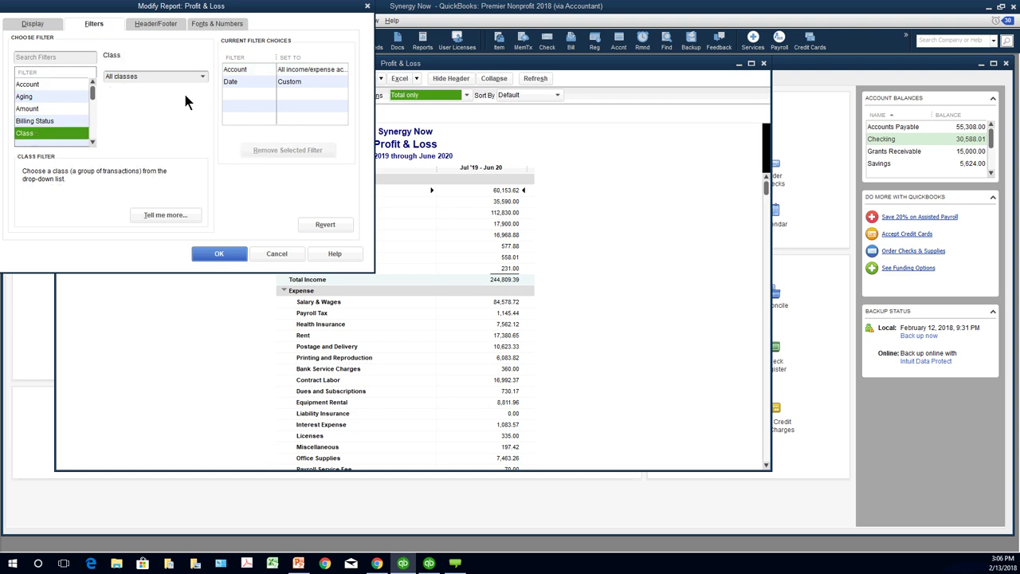
left_click(202, 76)
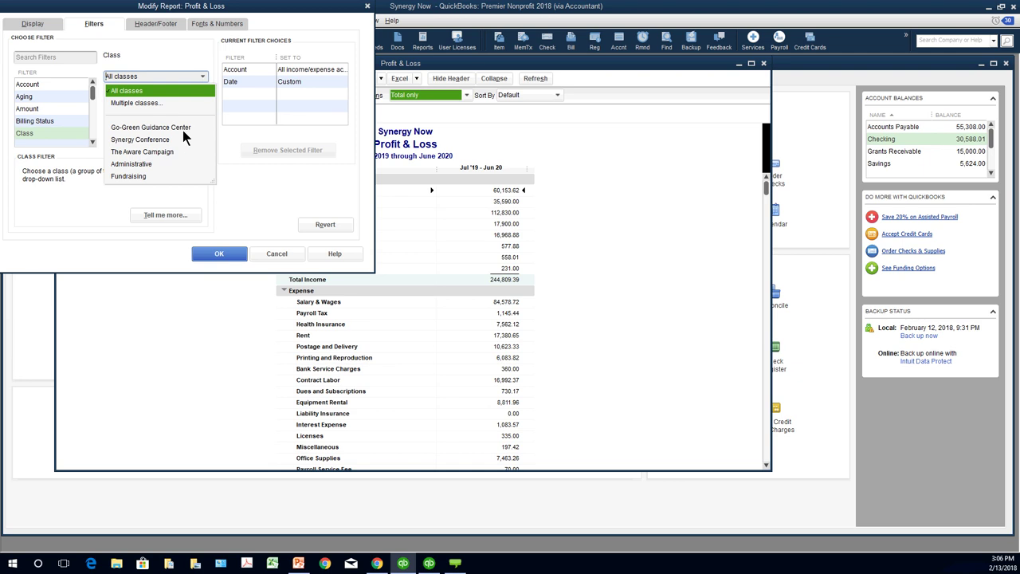
left_click(141, 127)
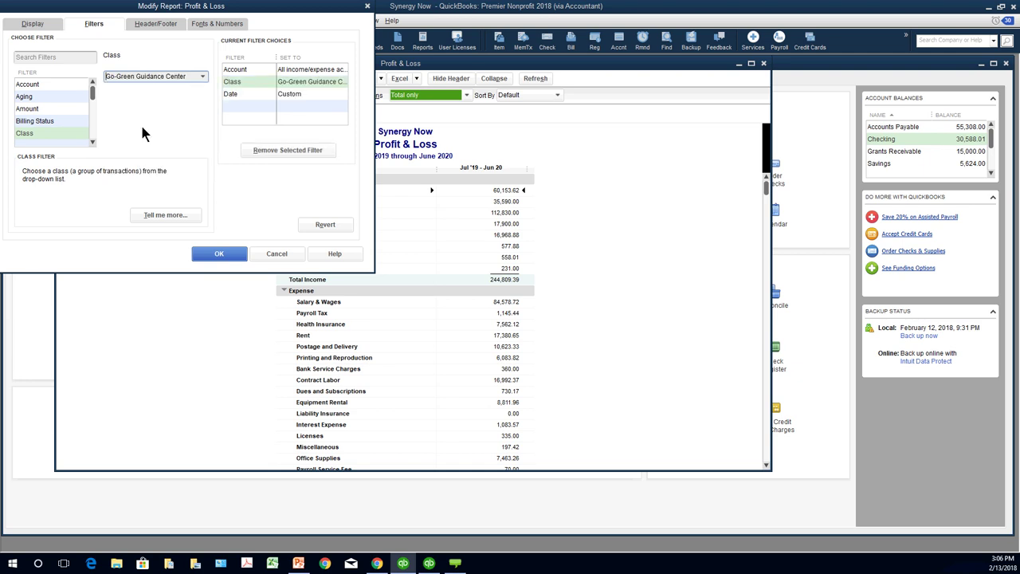
left_click(219, 255)
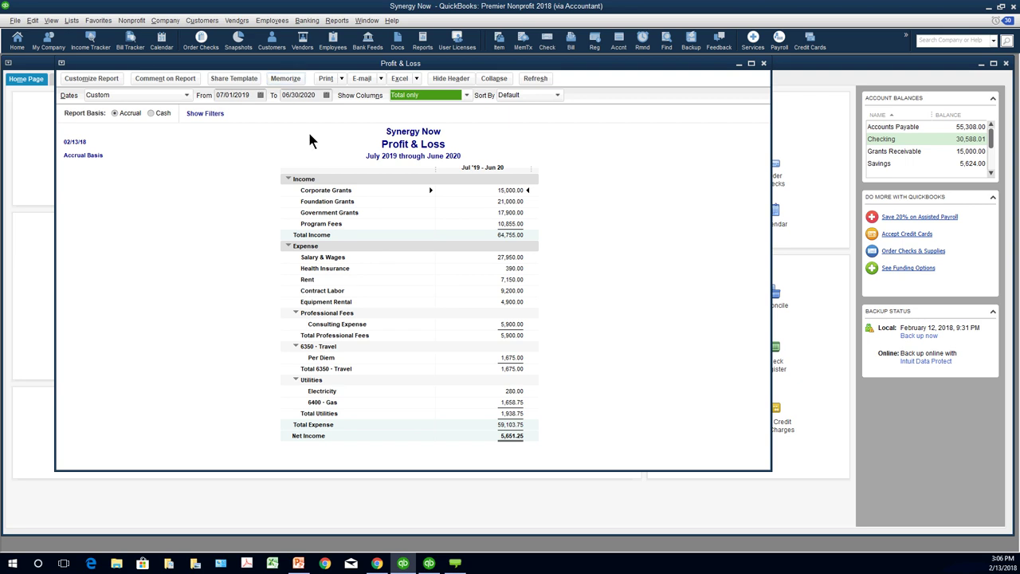
Step: Review the applied filters and delete the Go-Green Guidance Center class filter from the report
left_click(96, 83)
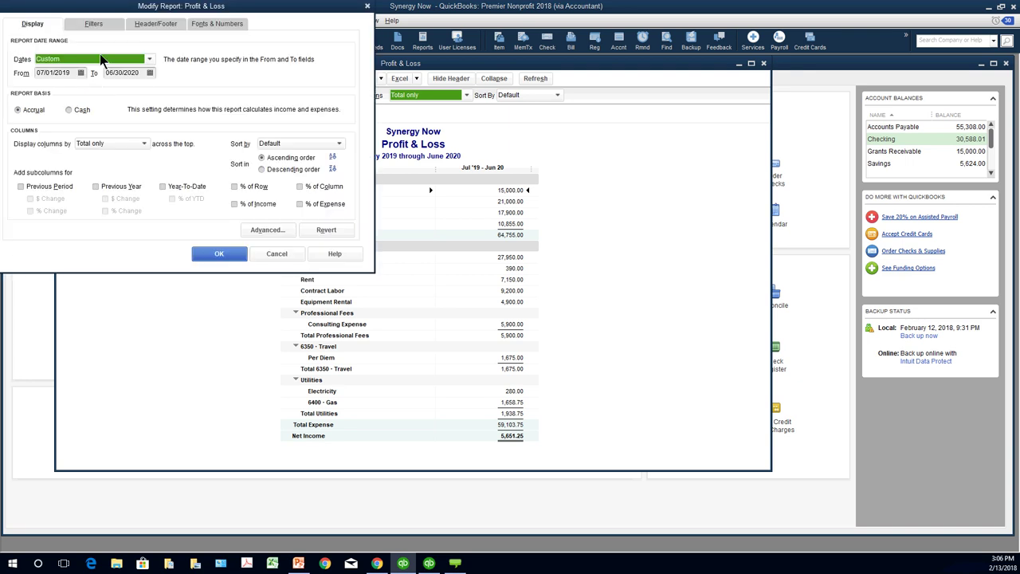
left_click(94, 23)
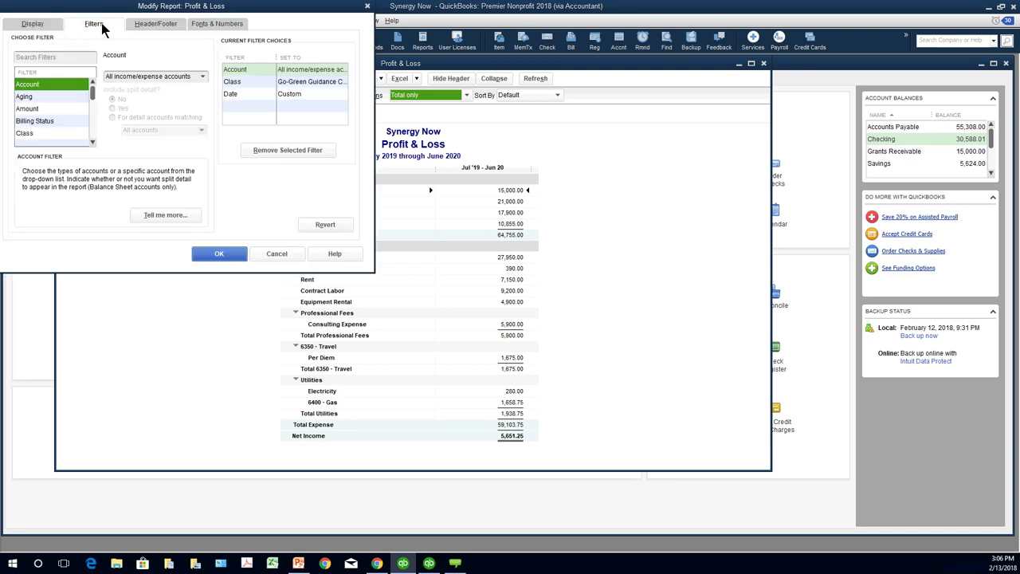
left_click(280, 255)
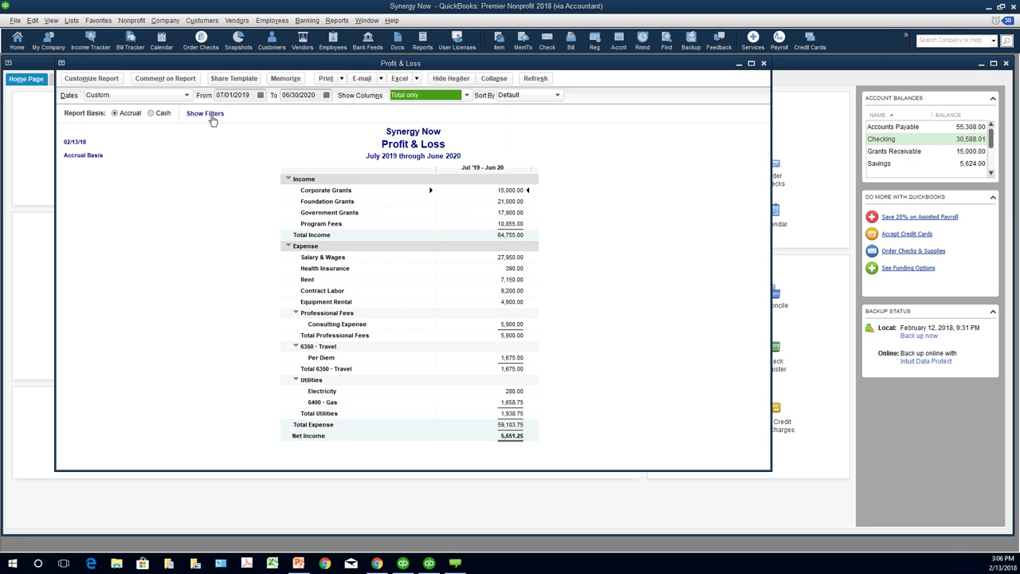
left_click(205, 114)
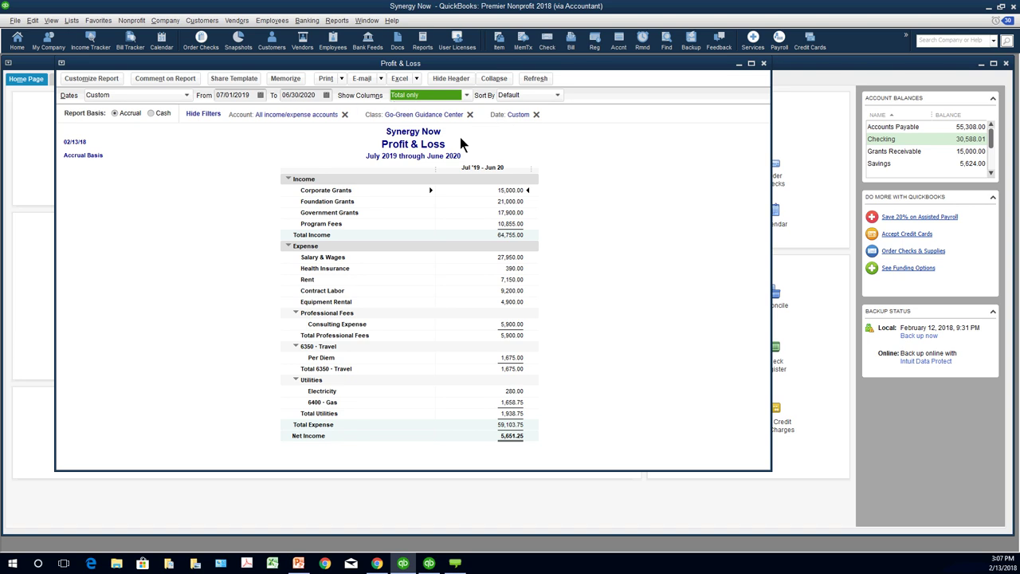
left_click(470, 114)
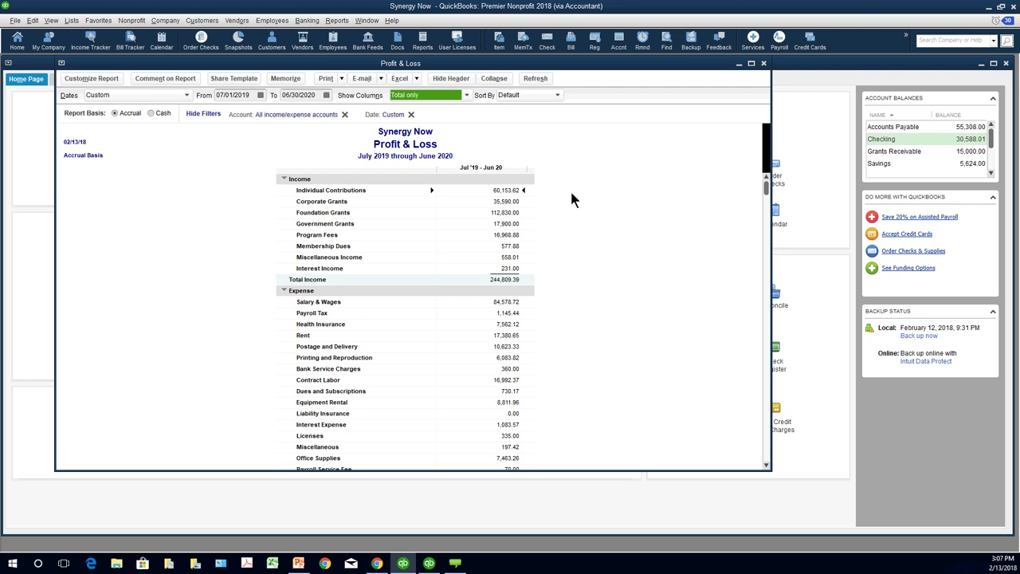
left_click(201, 114)
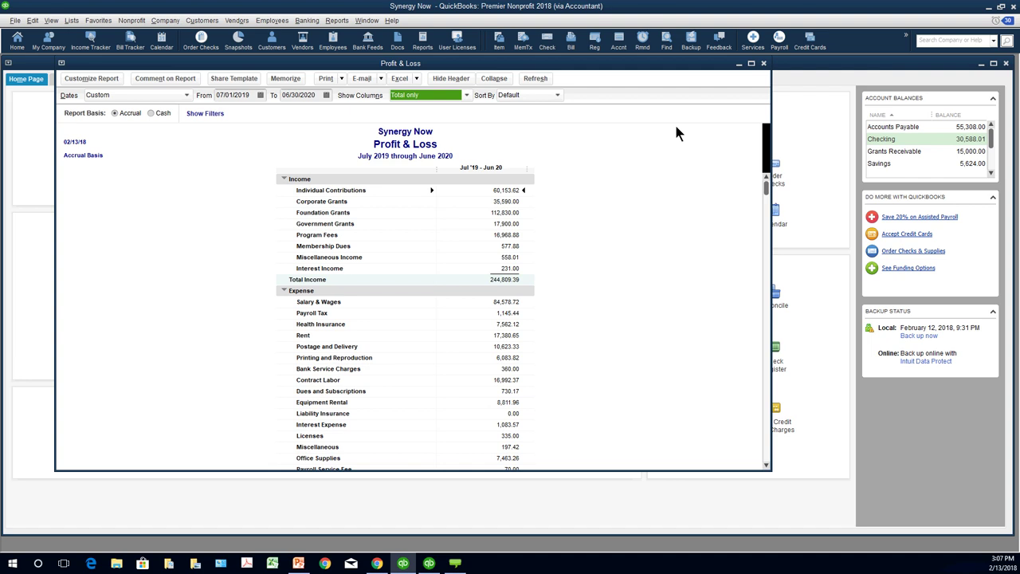
Step: Close the Profit & Loss, discard the unsaved check, and close the Chart of Accounts
left_click(764, 63)
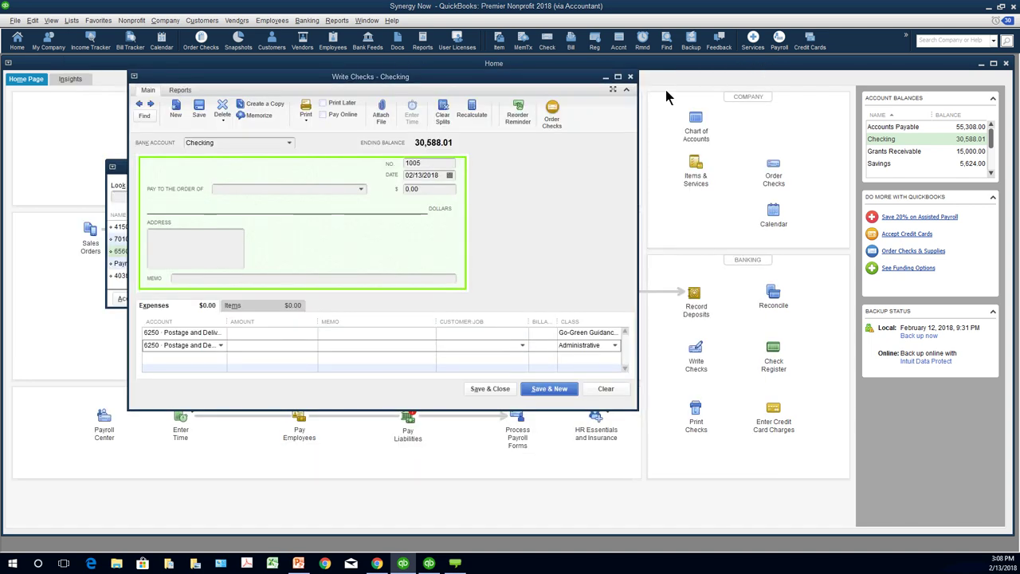
left_click(630, 77)
left_click(498, 170)
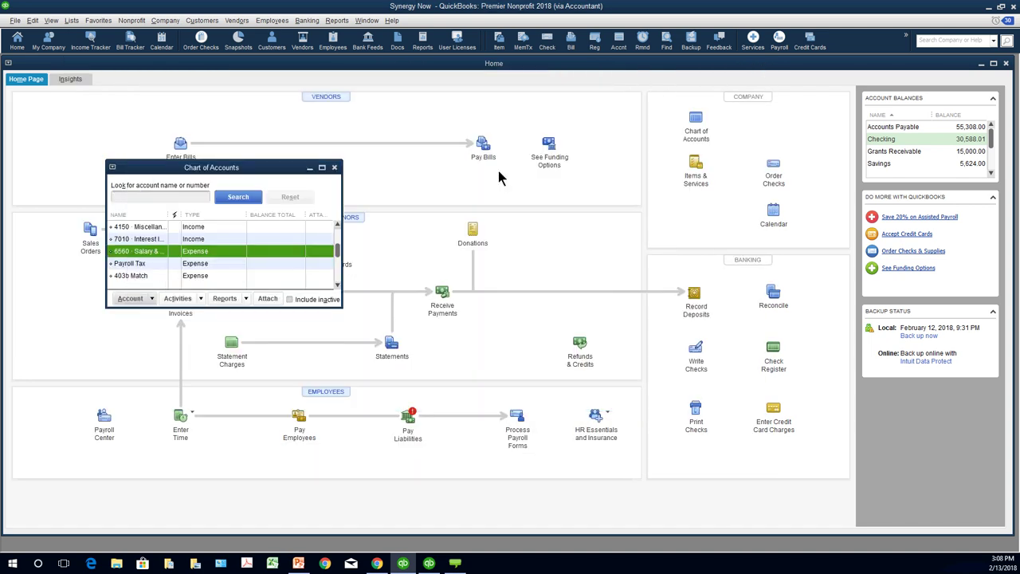
left_click(334, 167)
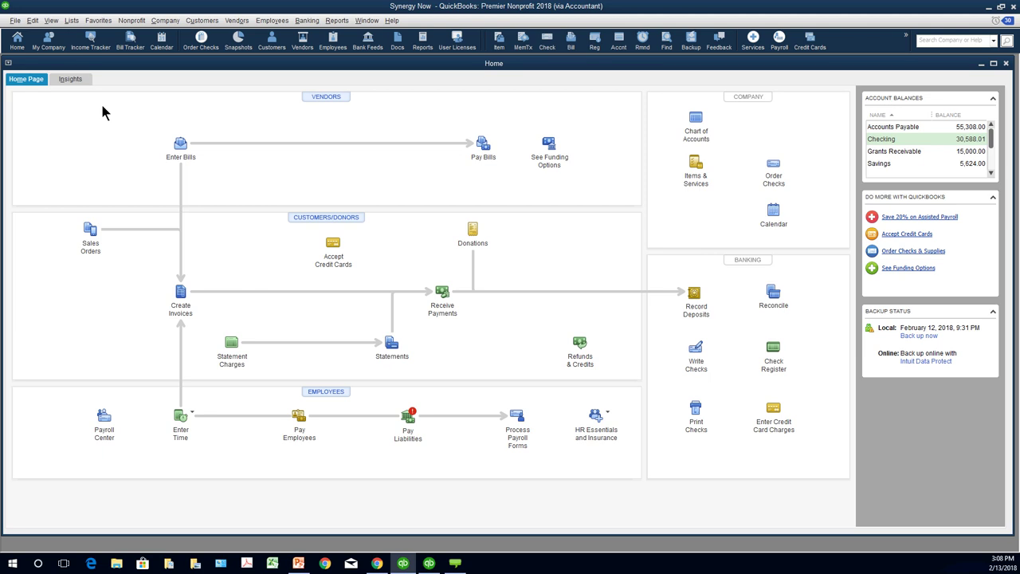
Step: Activate inventory and purchase orders in the Items & Inventory company preferences
left_click(33, 21)
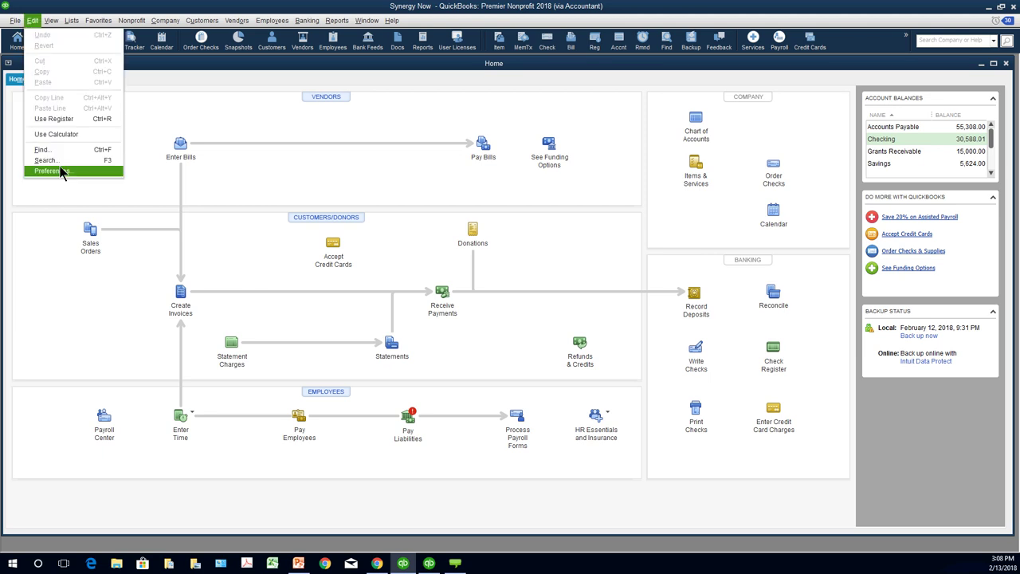
left_click(62, 172)
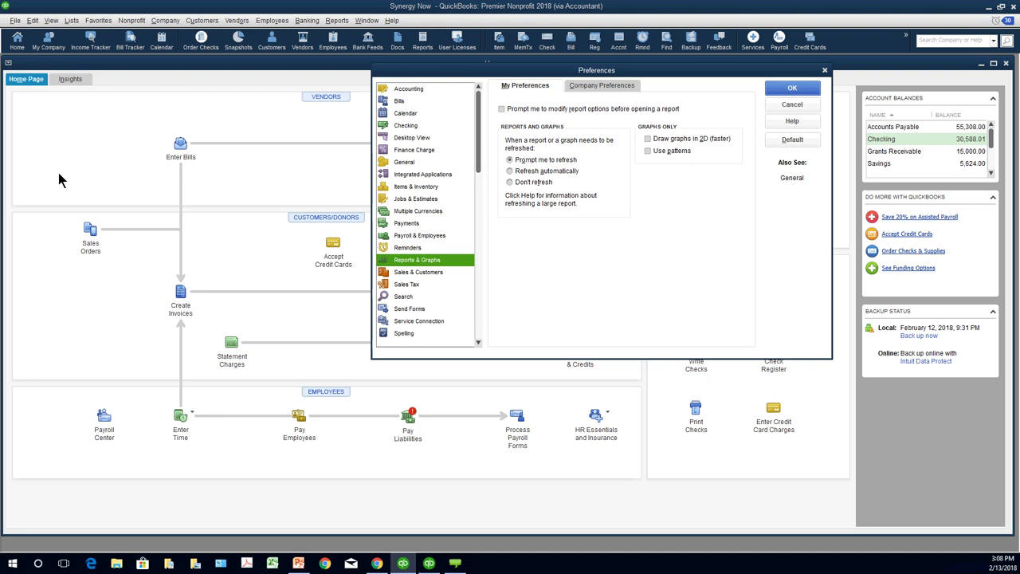
left_click(406, 188)
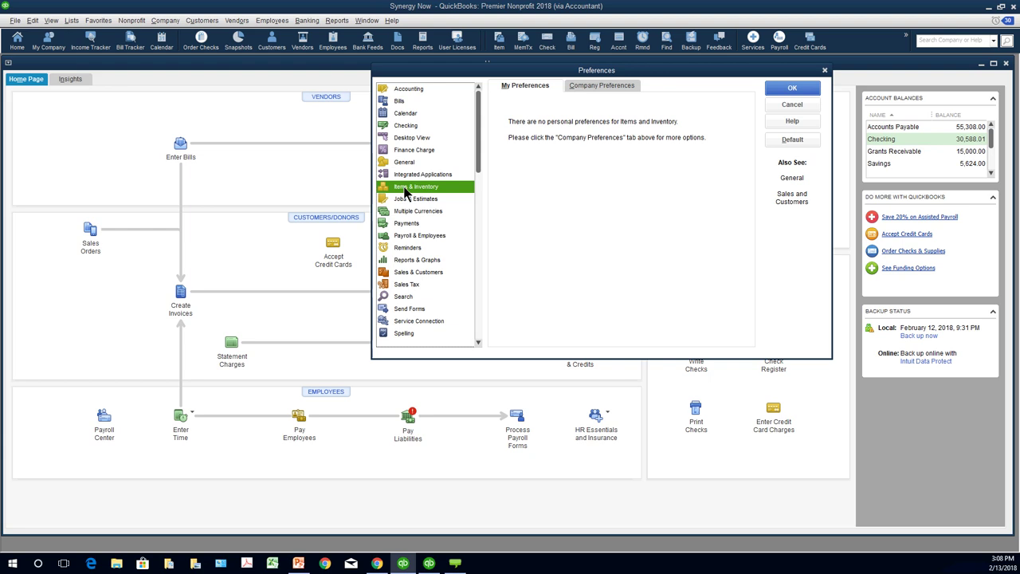
left_click(592, 88)
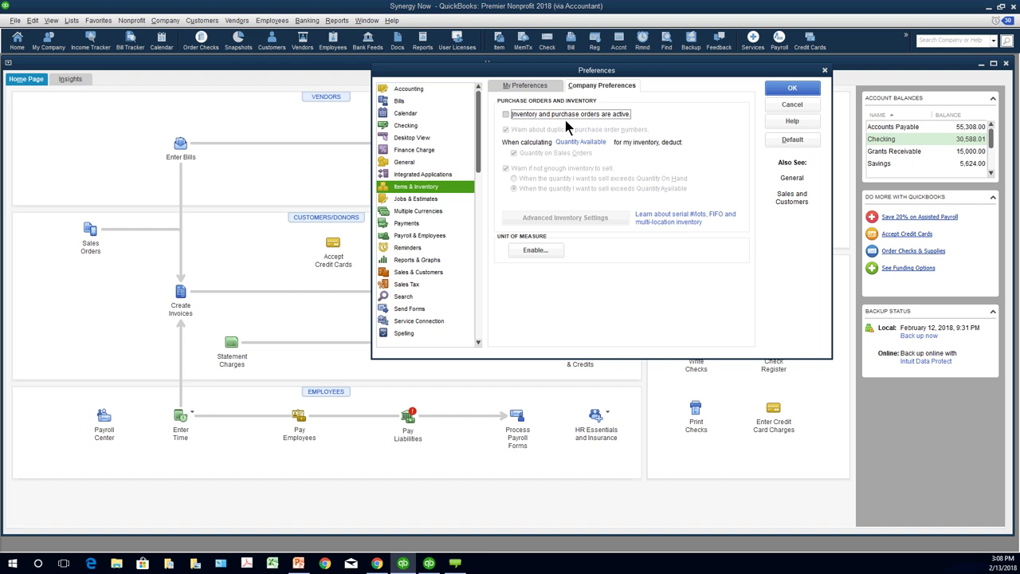
left_click(507, 115)
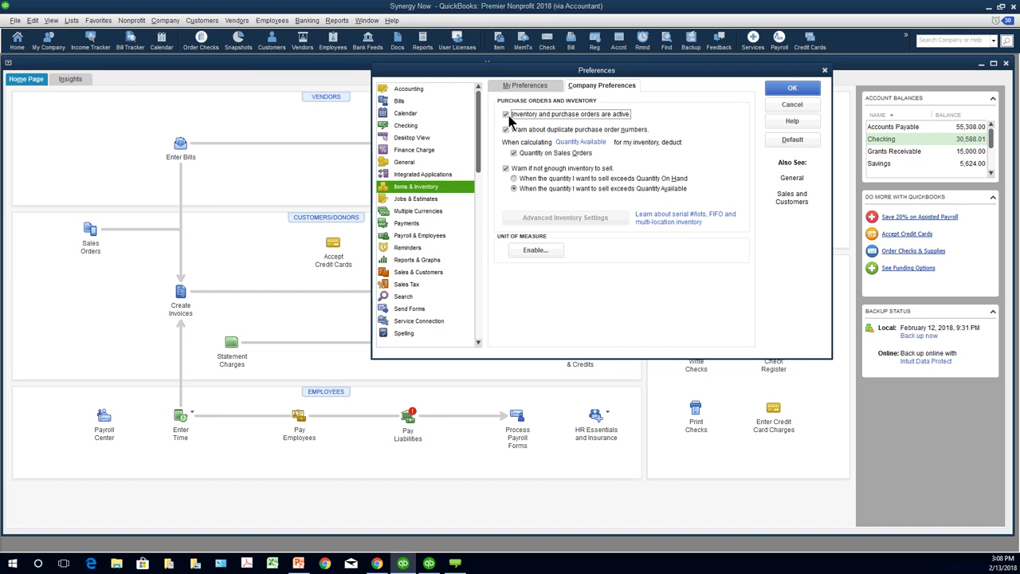
left_click(786, 93)
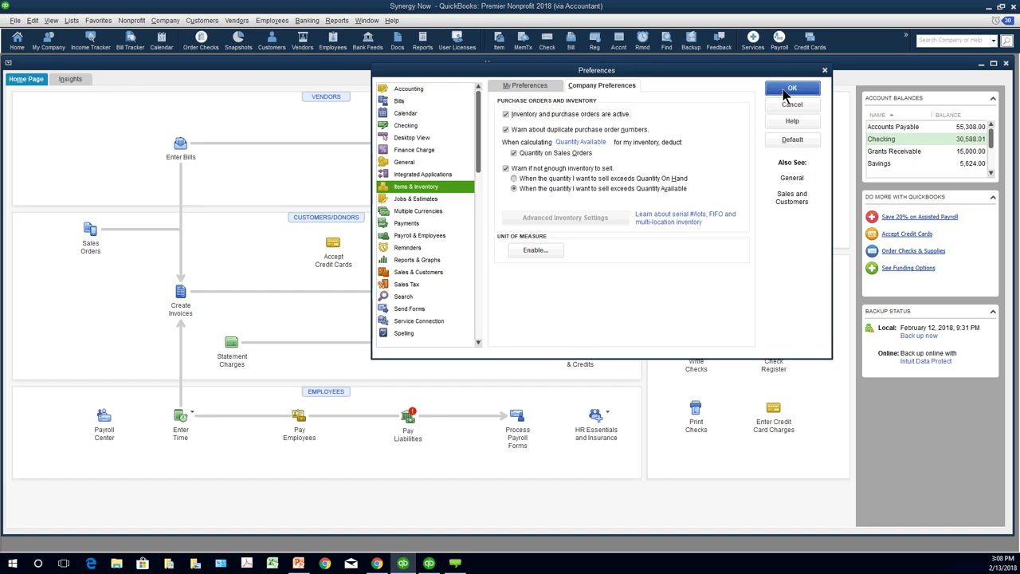
left_click(509, 171)
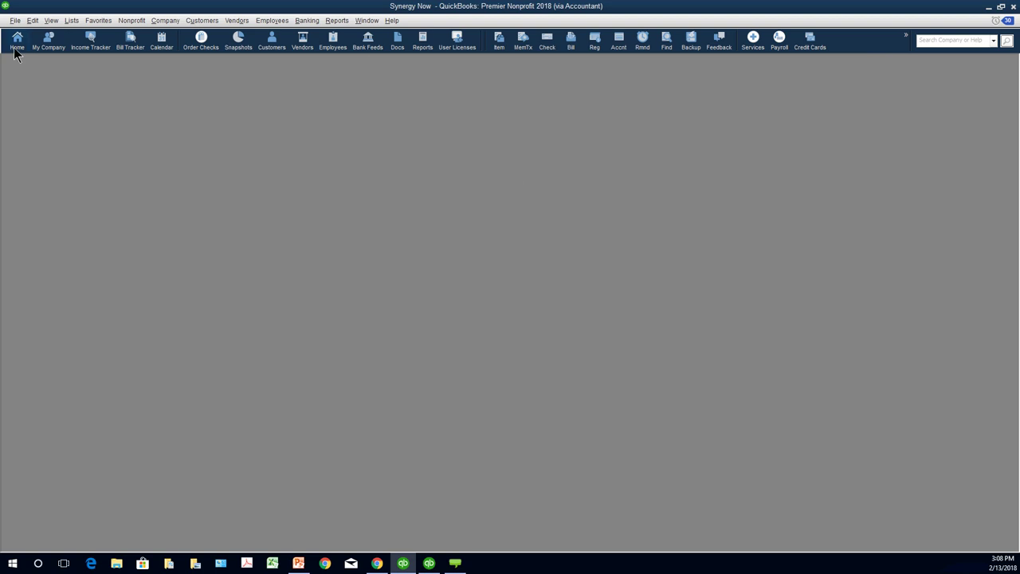
Step: Start a purchase order and choose its vendor, with the history panel hidden
left_click(14, 47)
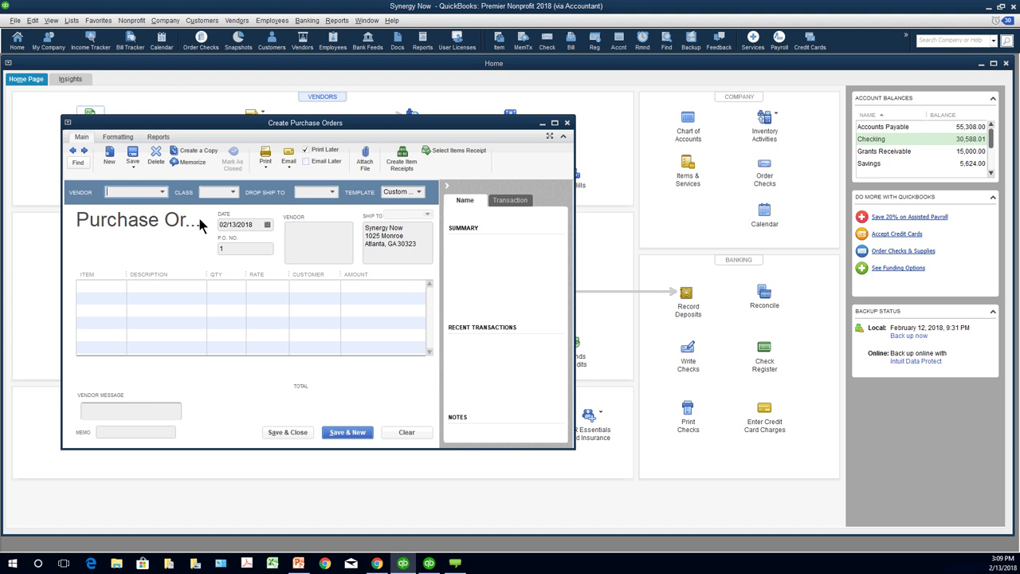
left_click(456, 190)
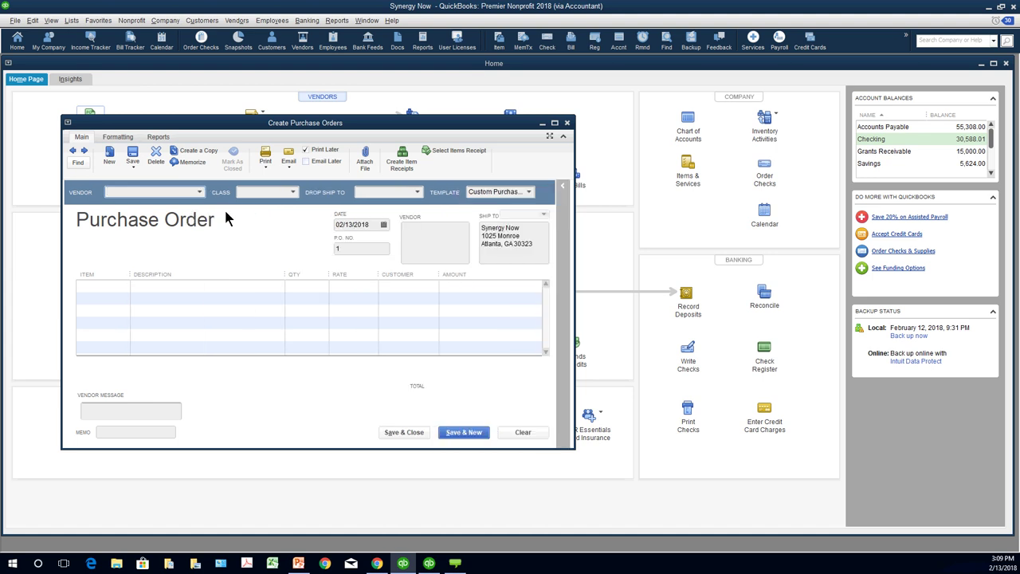
left_click(199, 192)
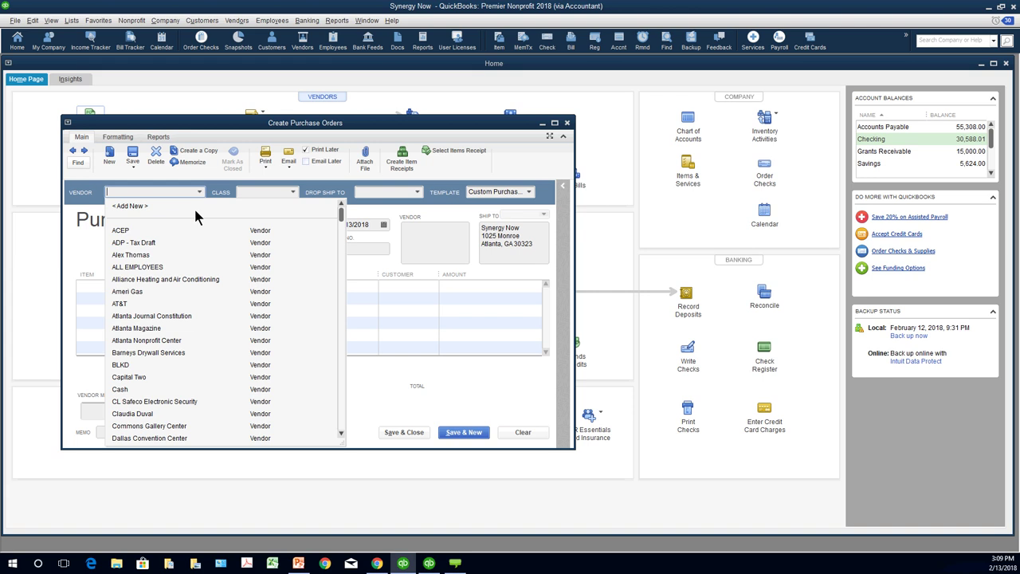
left_click(143, 255)
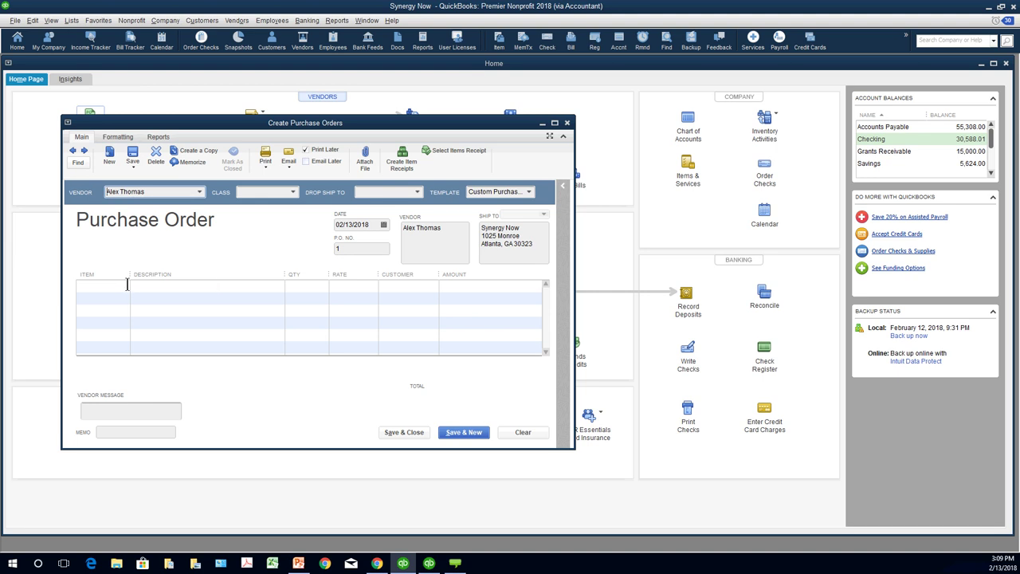
left_click(124, 287)
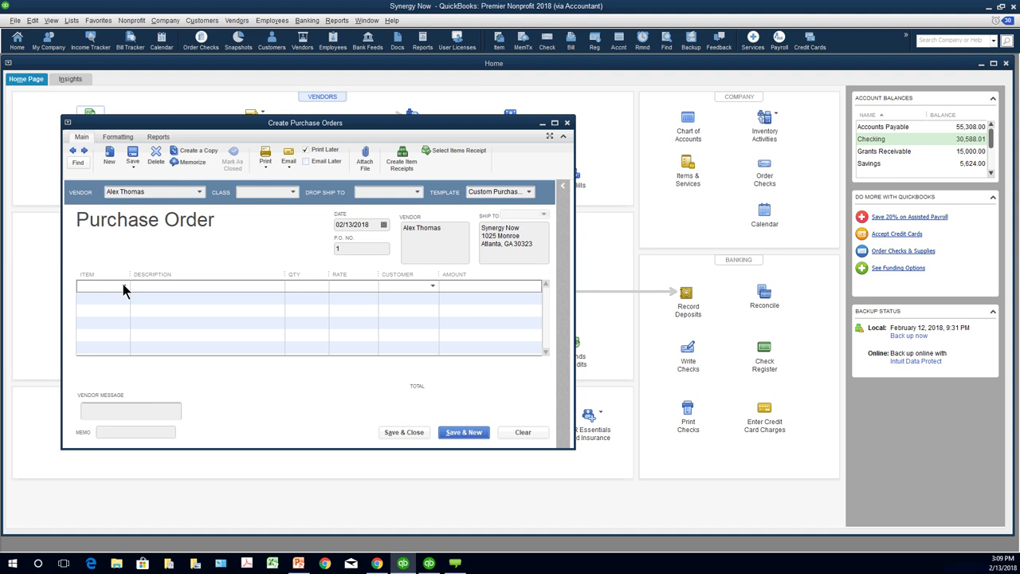
left_click(123, 285)
left_click(123, 286)
Step: Create a Consultant service item posting to 6450 Contract Labor in the Item List
left_click(71, 20)
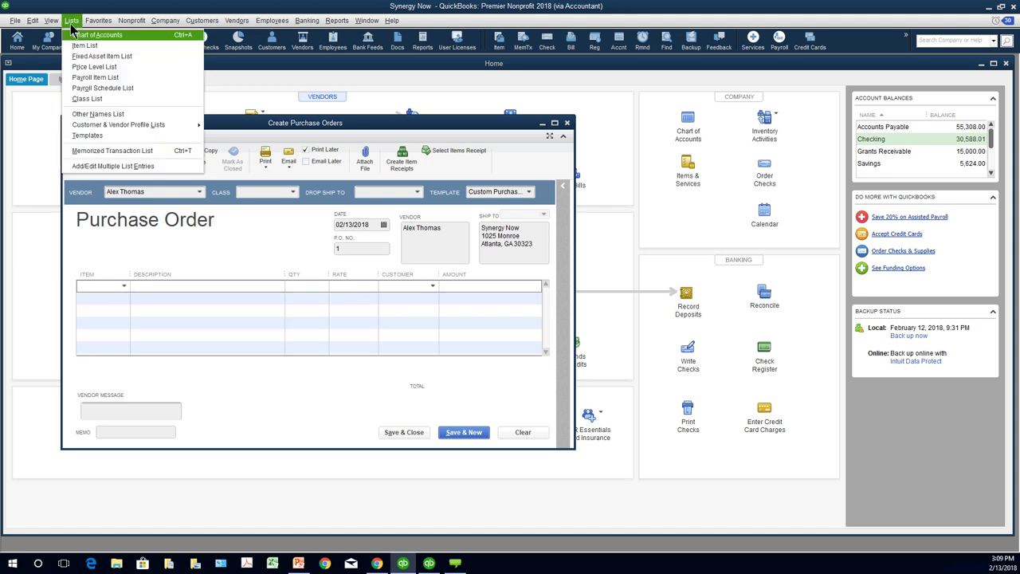
left_click(83, 46)
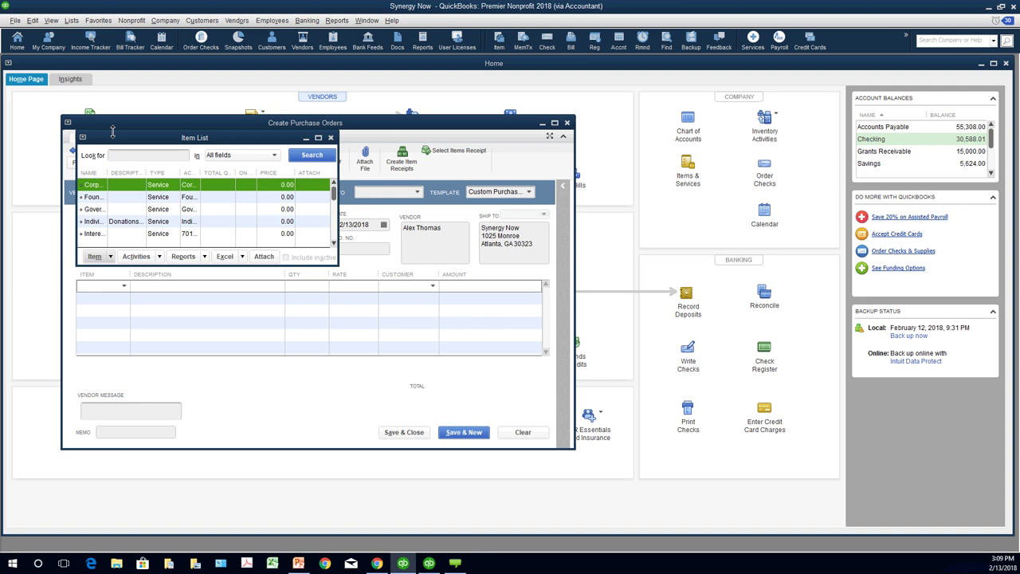
left_click(118, 260)
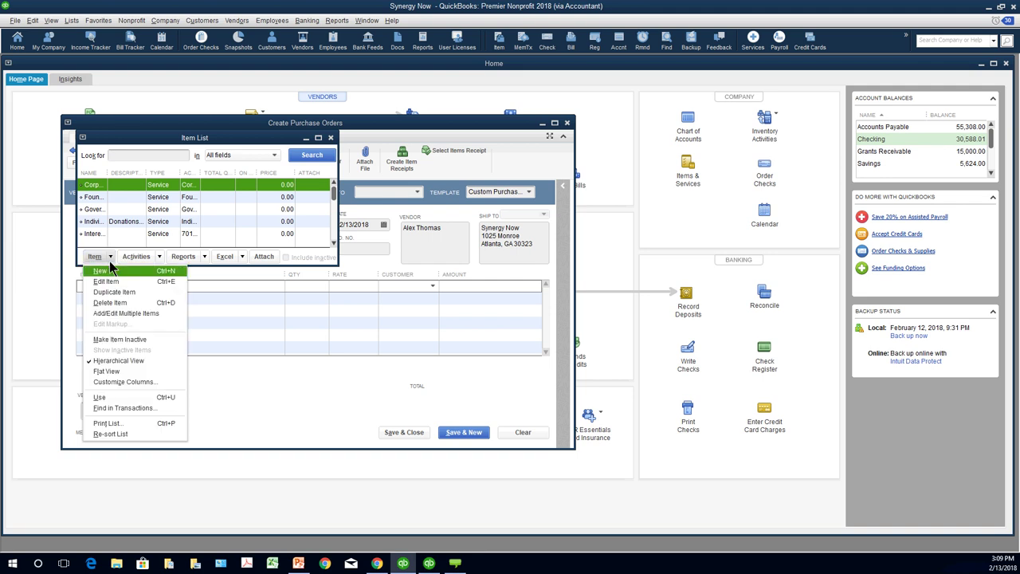
left_click(109, 271)
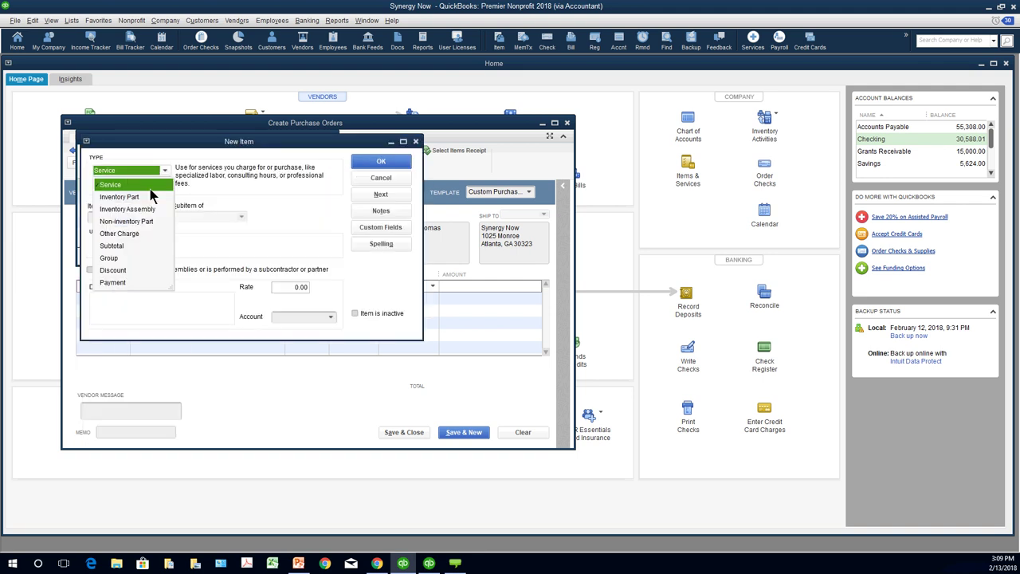
key("Return")
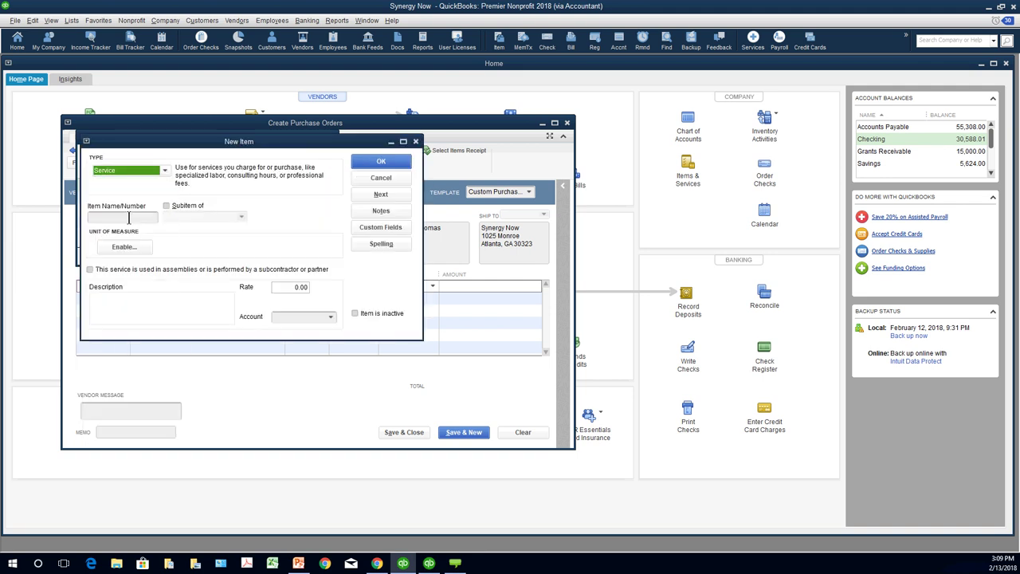
left_click(129, 217)
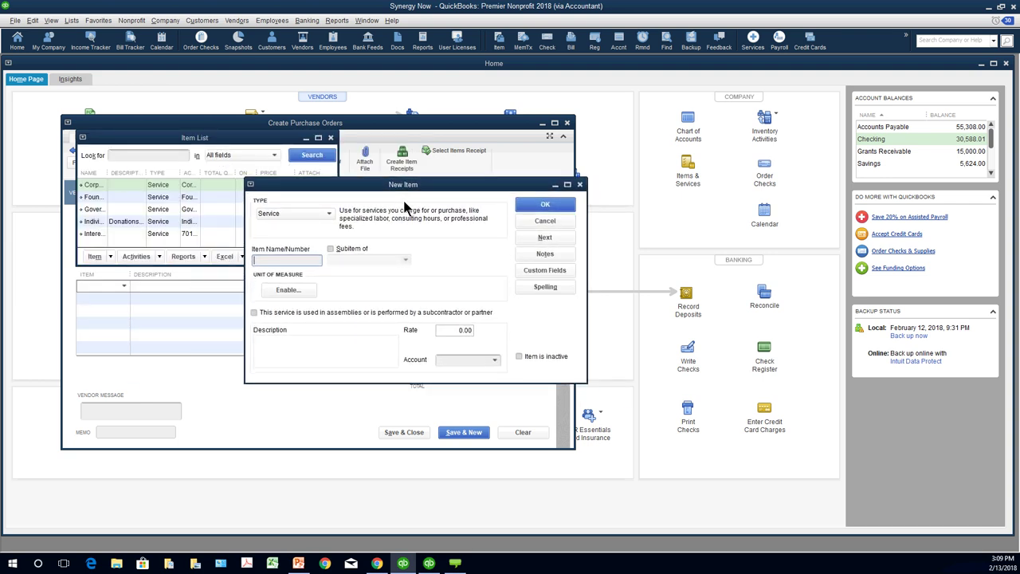
type("Consultant")
left_click(494, 360)
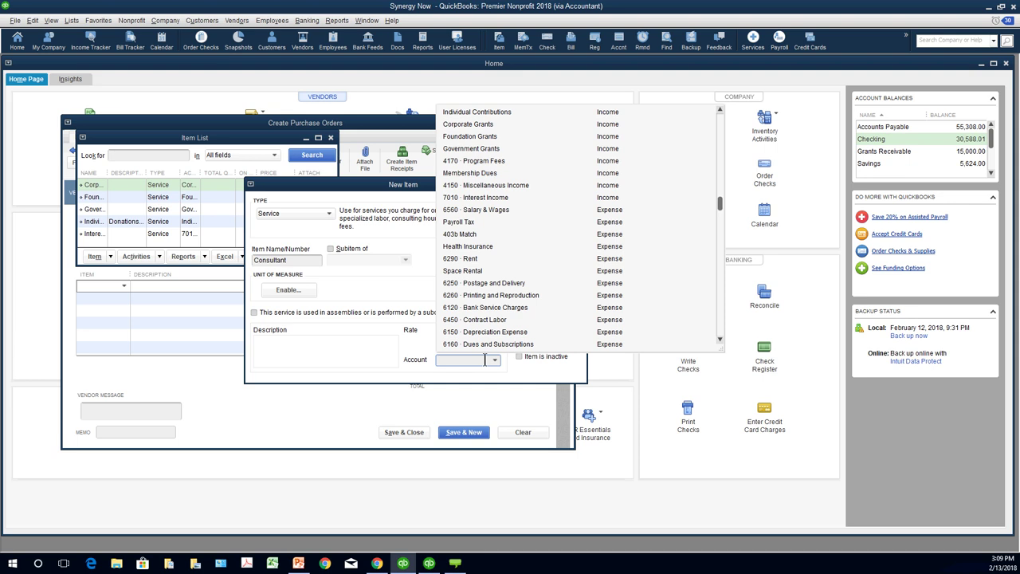
scroll(604, 285, "down", 1)
scroll(604, 285, "down", 1)
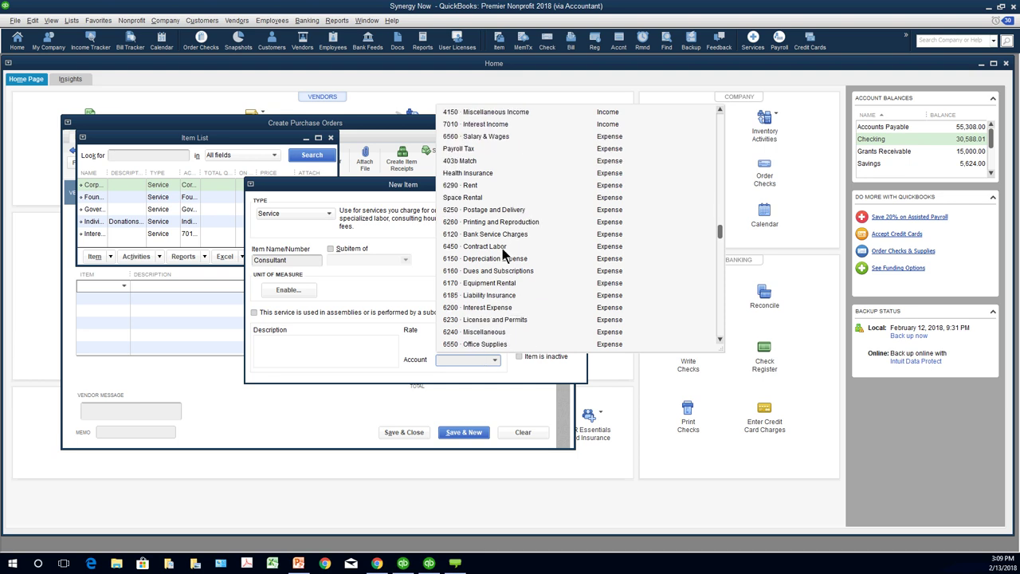
key("Escape")
left_click(545, 206)
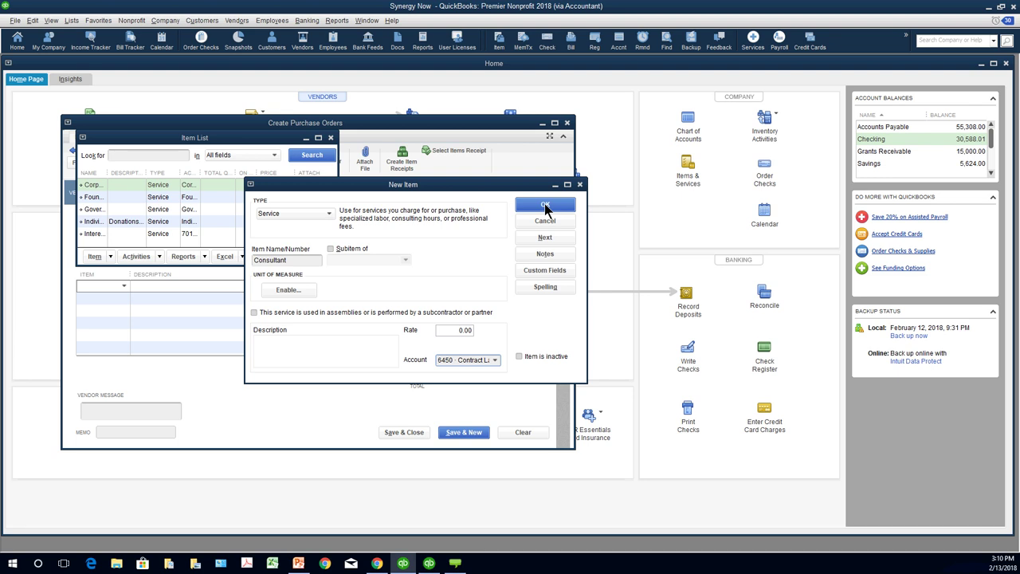
left_click(545, 206)
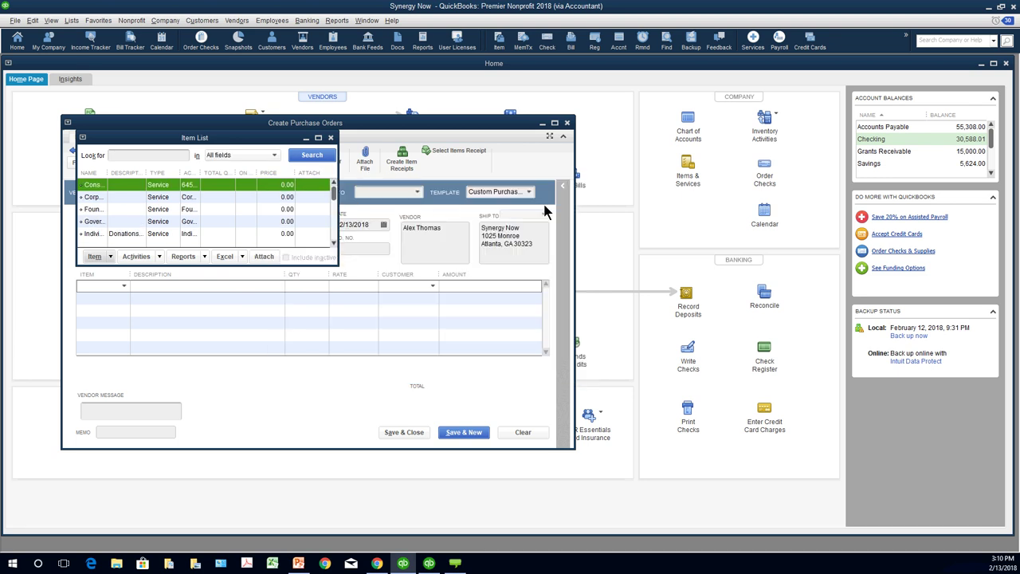
Step: Add Consultant at a 1000 rate without updating its cost, and save the order without a class
left_click(544, 191)
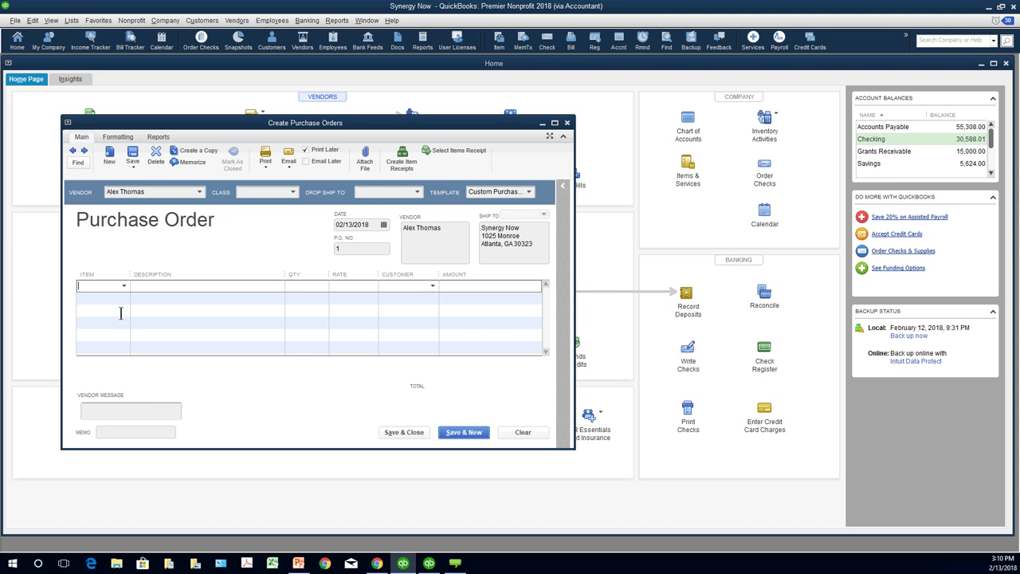
left_click(123, 287)
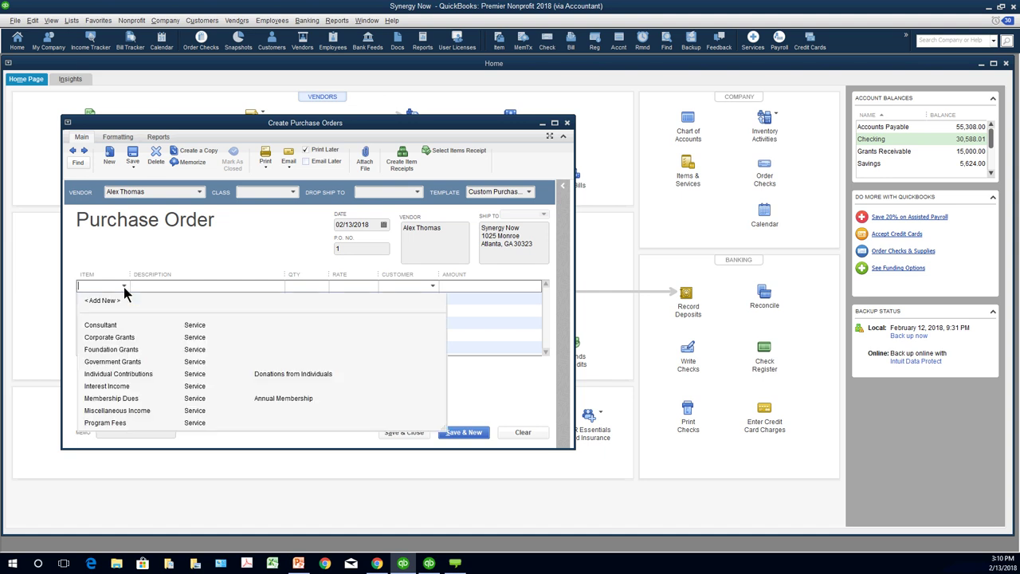
left_click(114, 323)
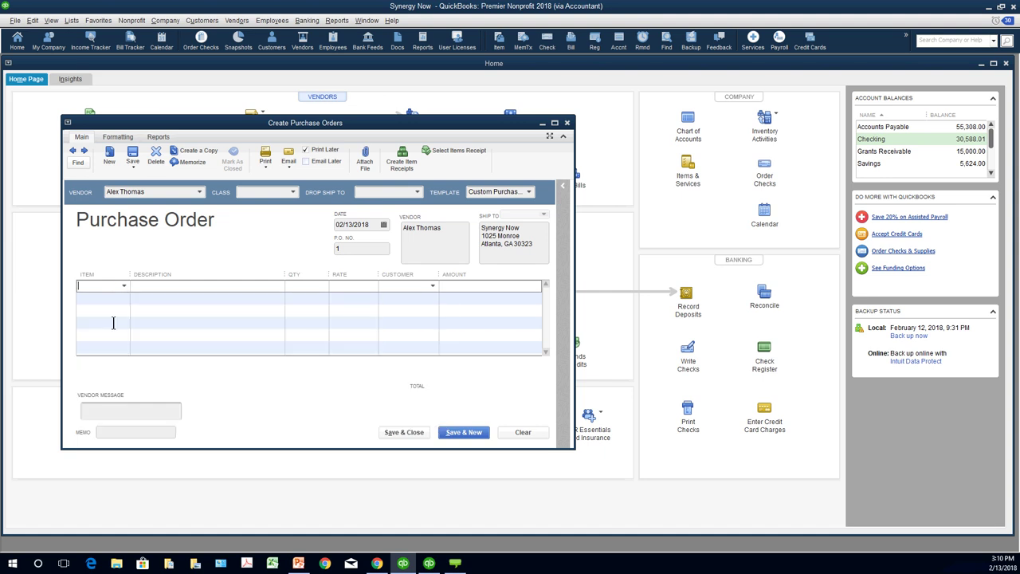
left_click(367, 319)
left_click(360, 288)
type("1000")
key("Tab")
key("n")
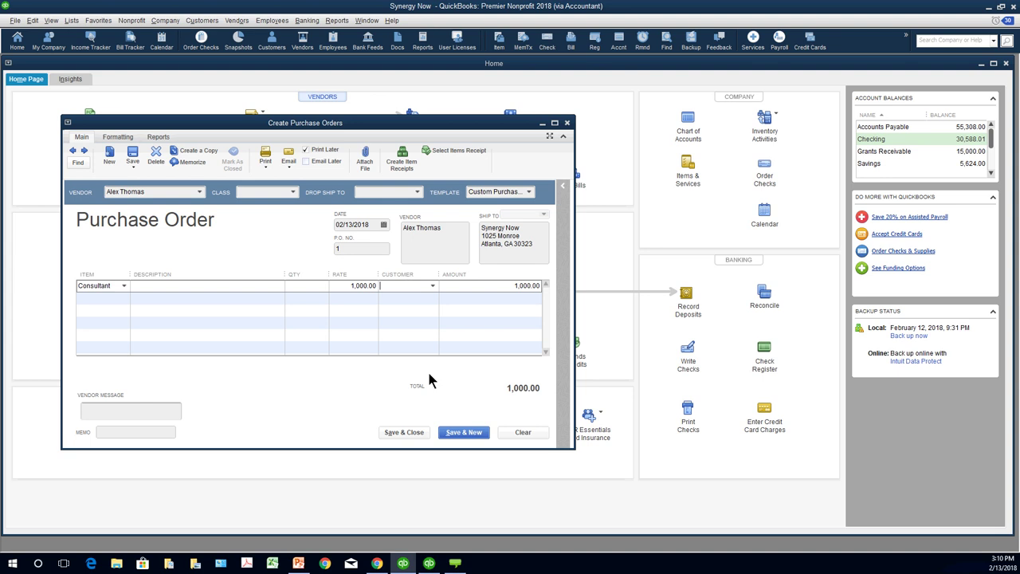
left_click(412, 434)
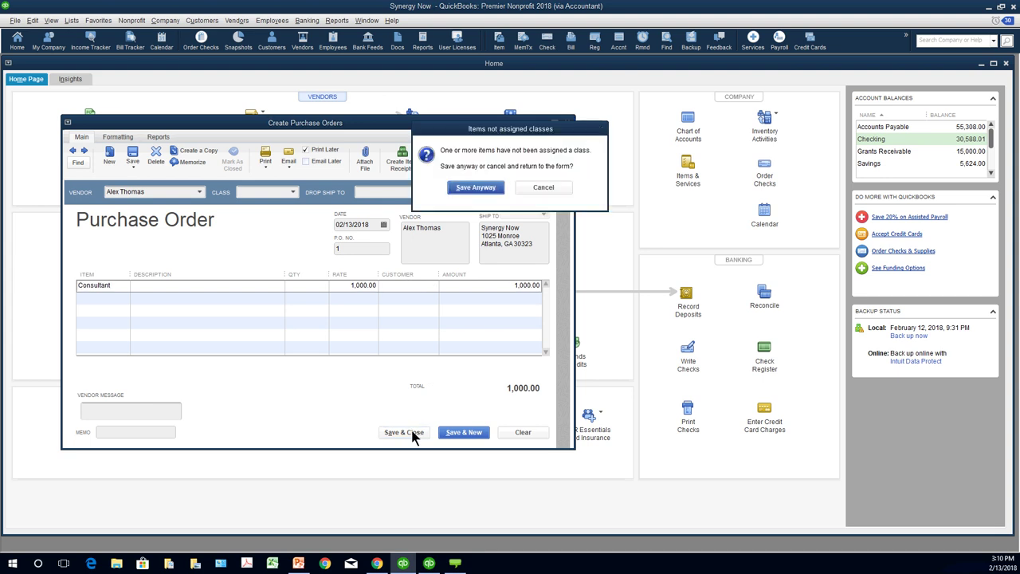
left_click(478, 190)
key("Escape")
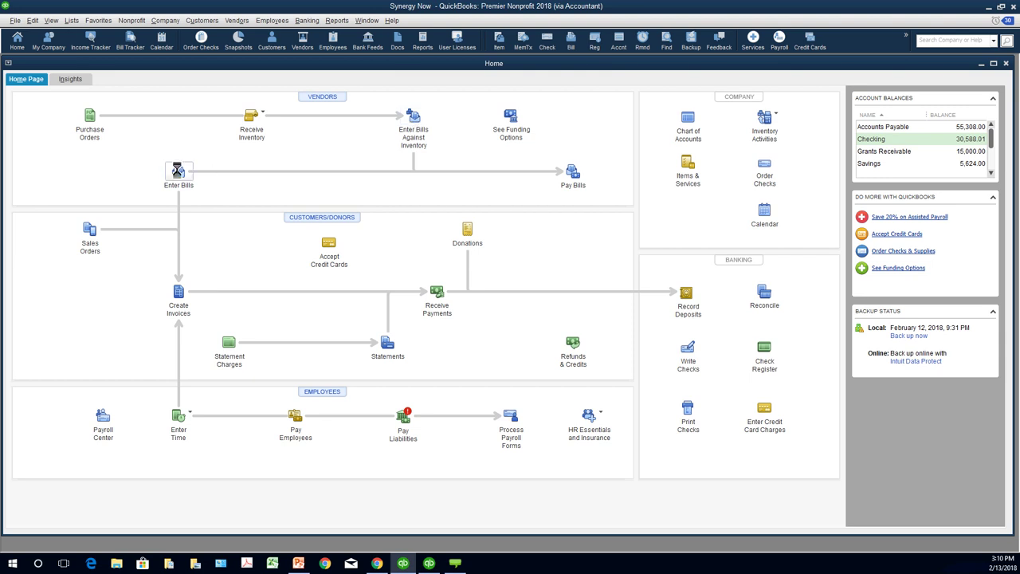
Step: Fill a vendor bill from the open purchase order, then clear it and close Enter Bills
left_click(177, 170)
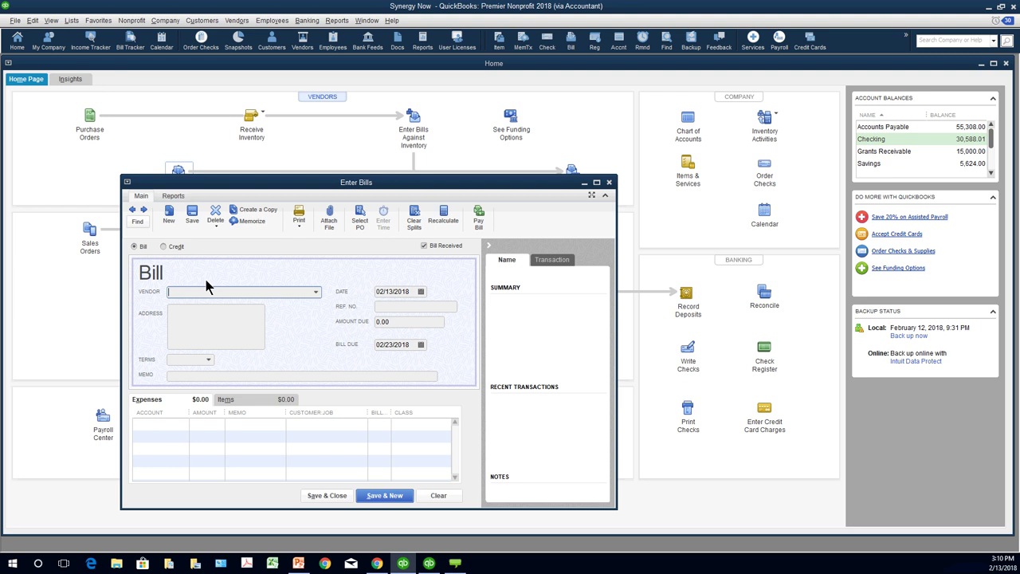
left_click(317, 292)
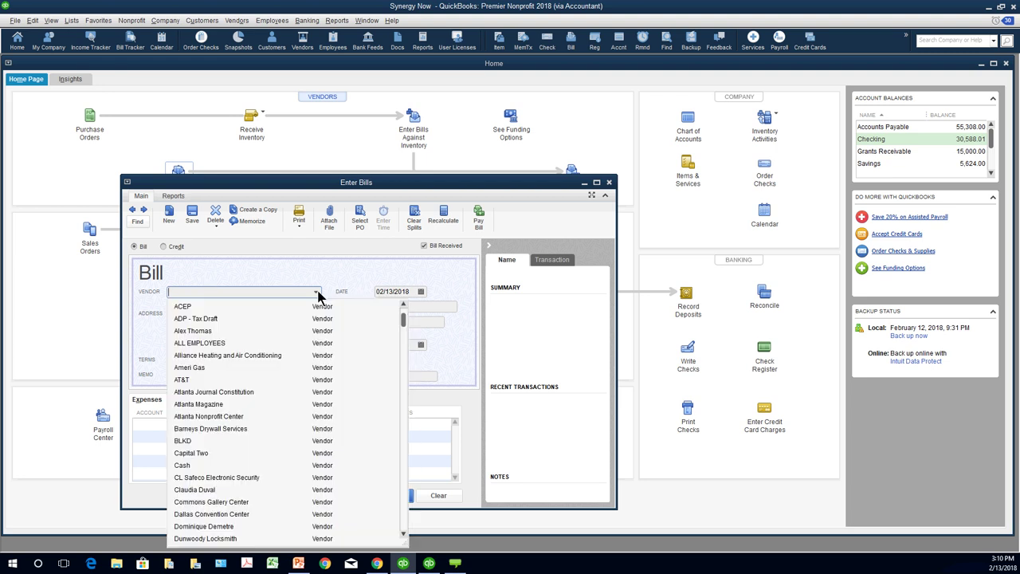
left_click(227, 330)
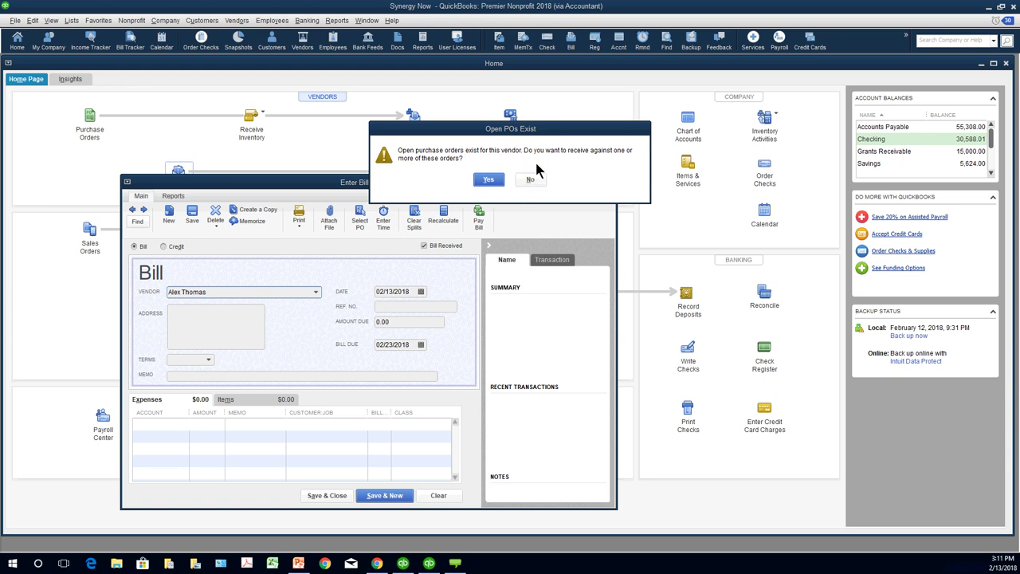
left_click(489, 179)
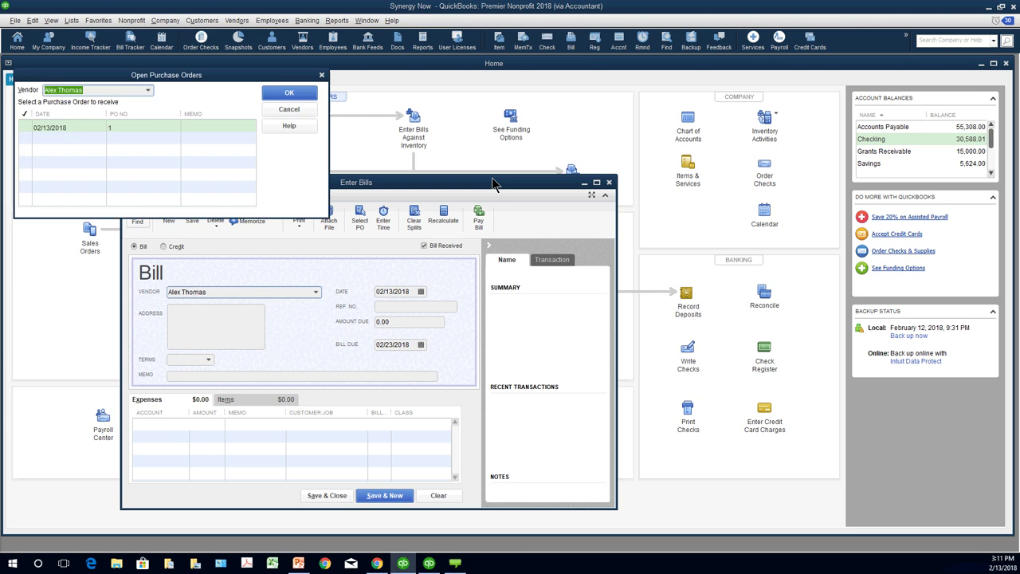
left_click(26, 128)
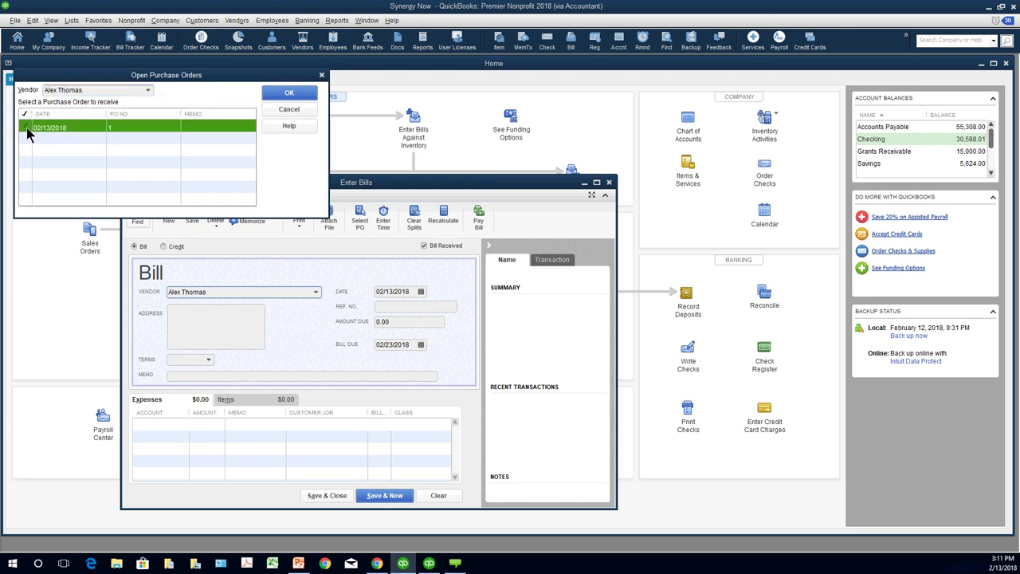
left_click(276, 96)
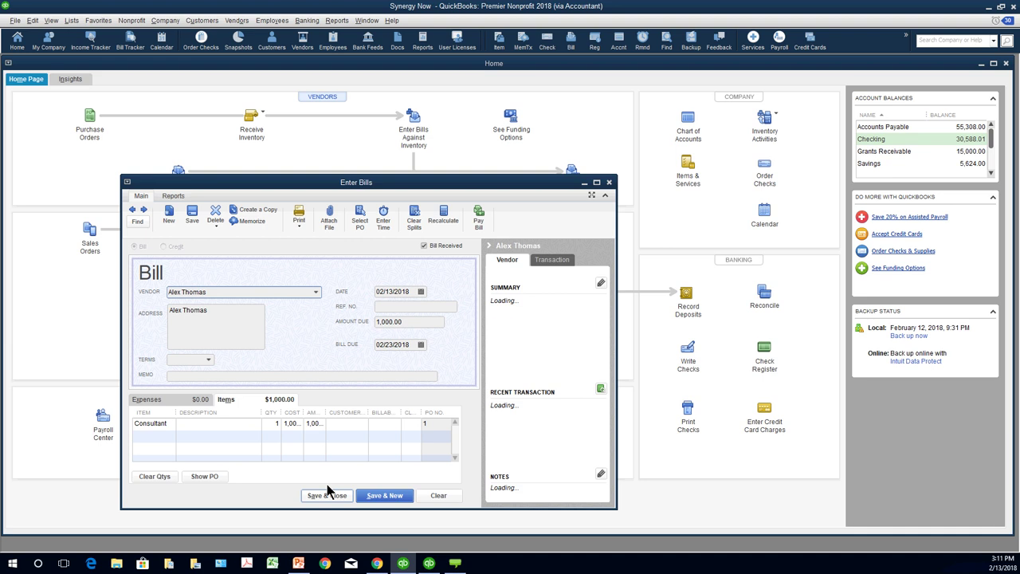
left_click(430, 495)
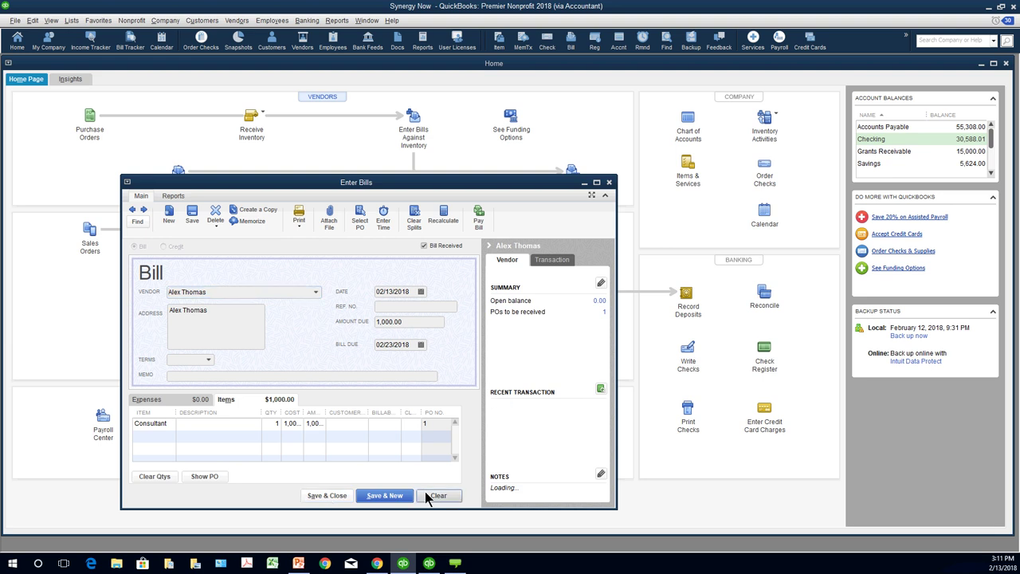
left_click(609, 182)
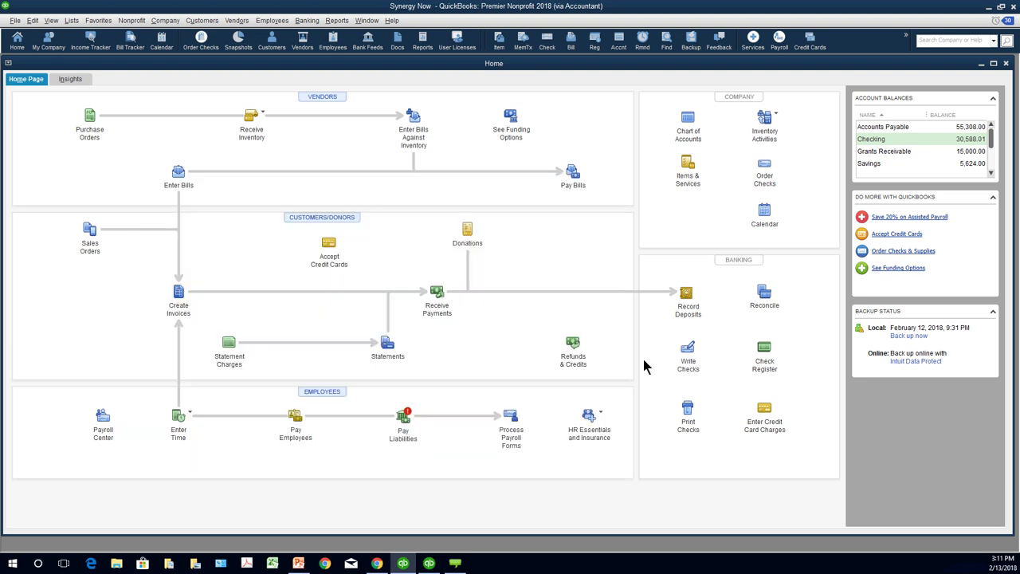
left_click(688, 351)
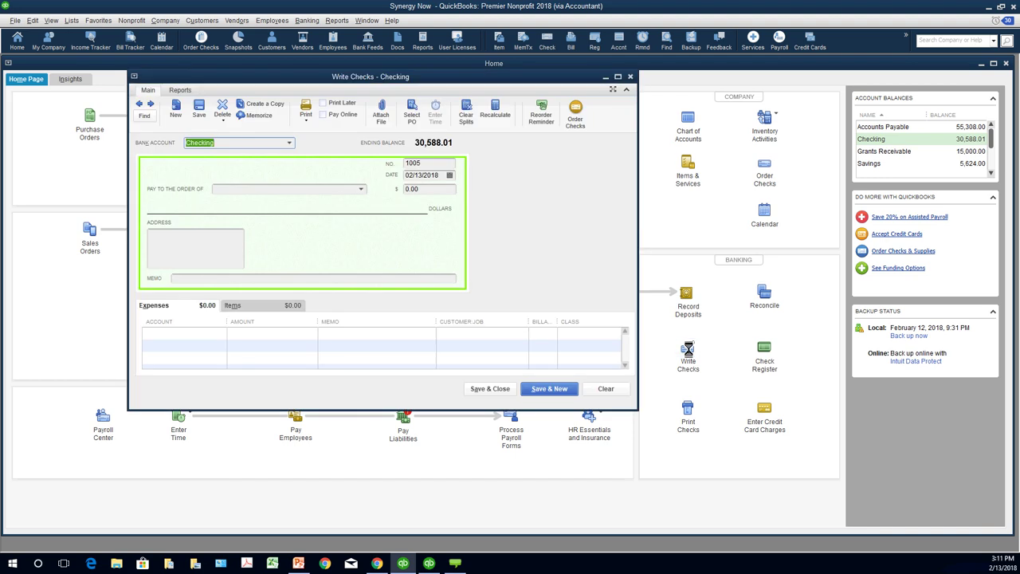
left_click(362, 191)
left_click(251, 225)
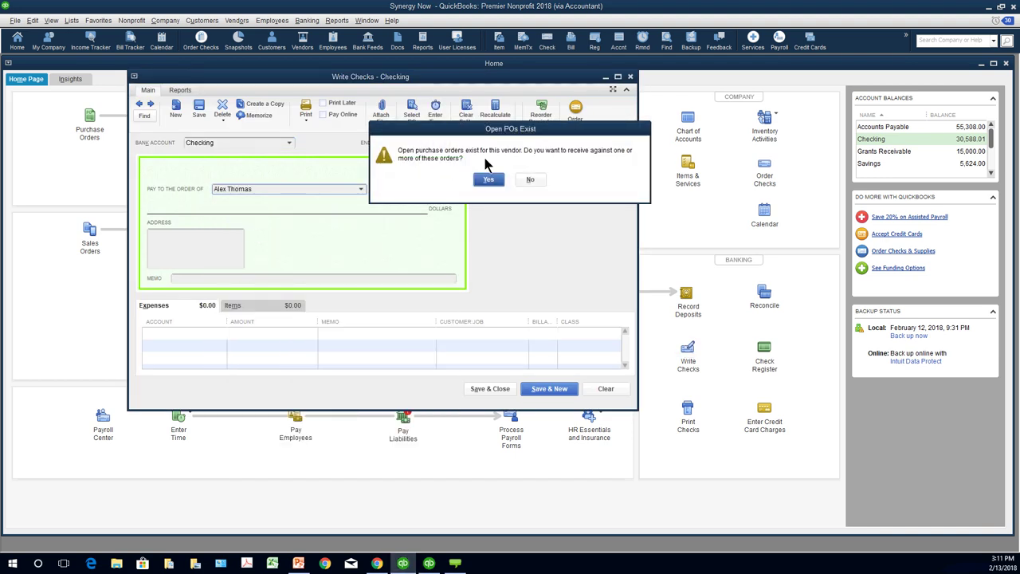
left_click(529, 180)
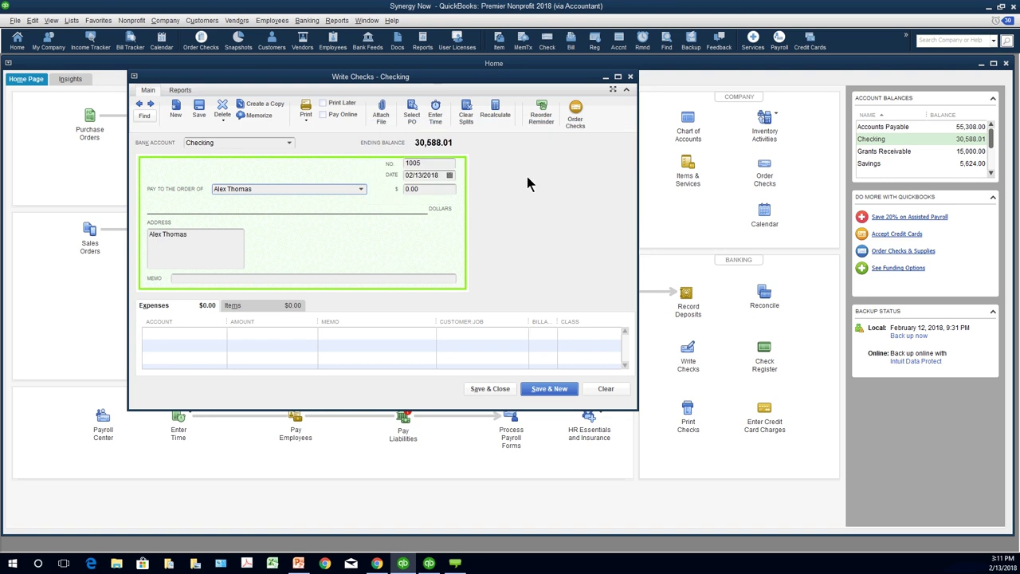
key("Escape")
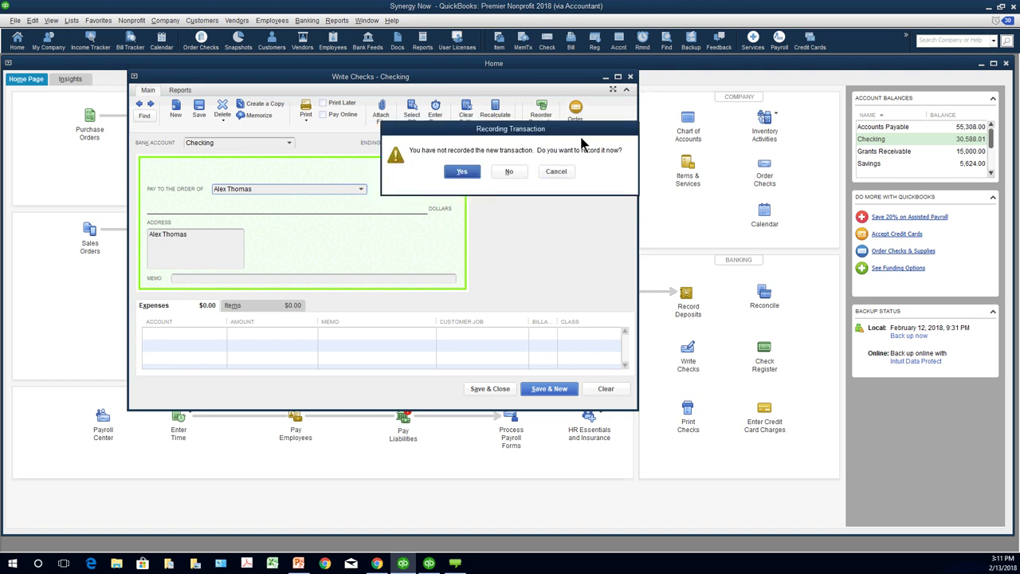
left_click(518, 171)
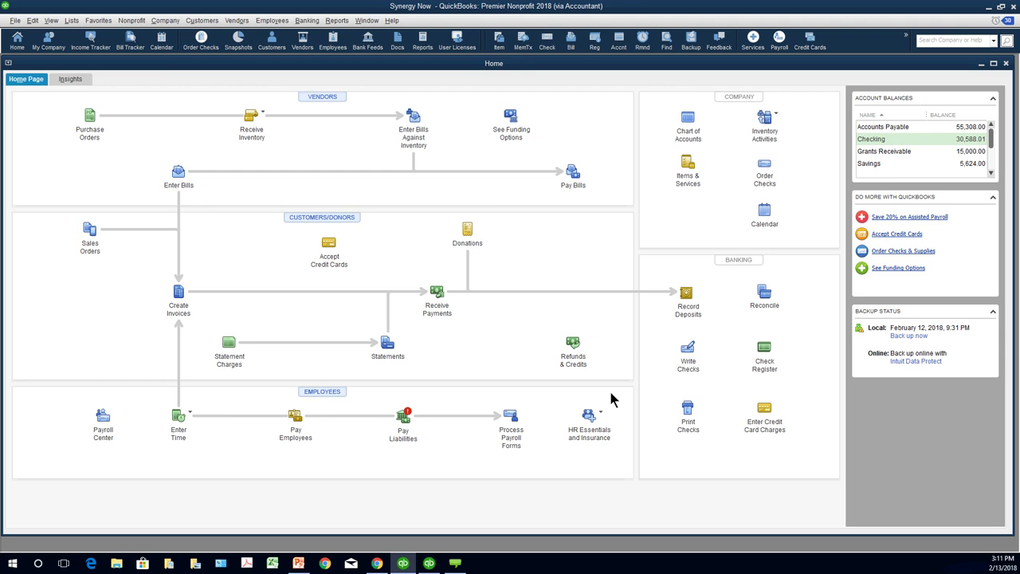
Step: Open the recent 2017 nonprofit company file and sign in with the administrator password
left_click(16, 21)
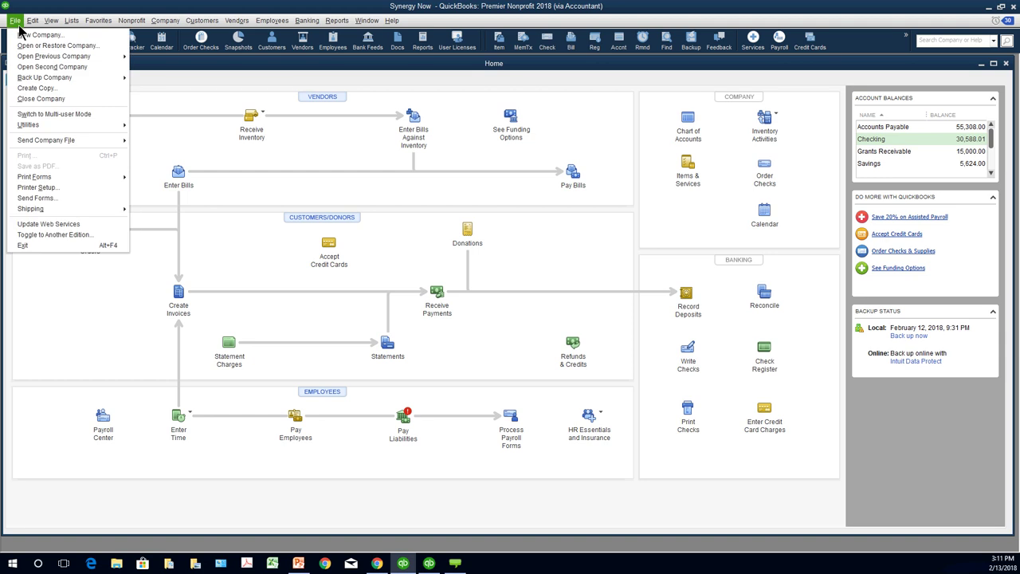
mouse_move(40, 62)
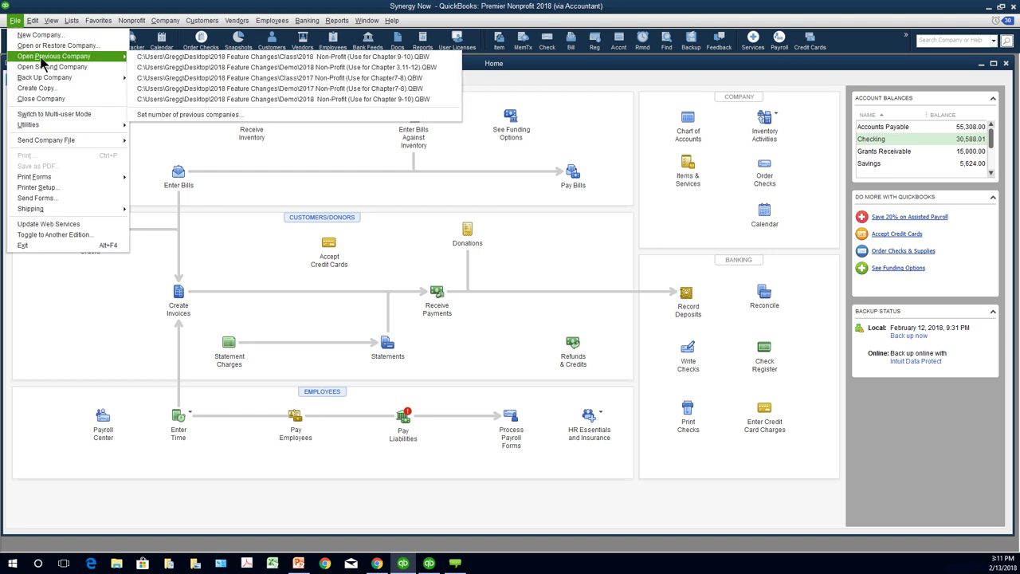
left_click(251, 78)
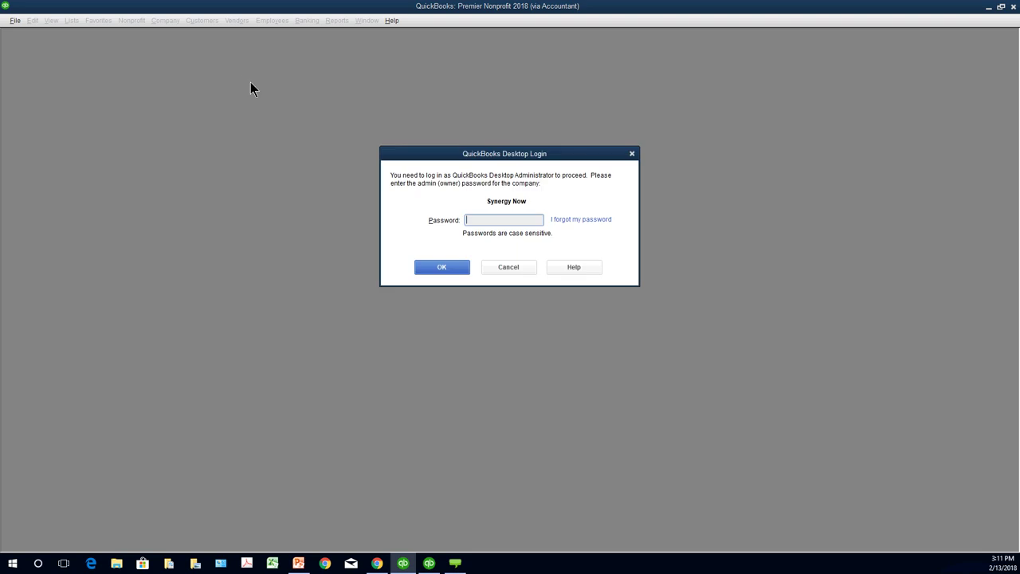
type("•••••••")
left_click(447, 267)
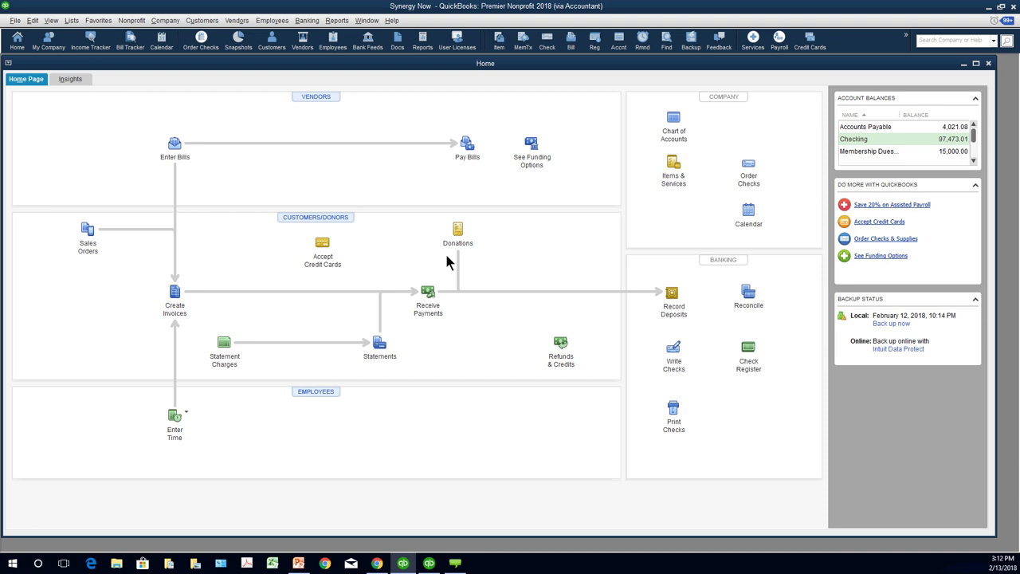
Step: Check the item choices on a new invoice, then close it without saving
left_click(175, 295)
left_click(132, 348)
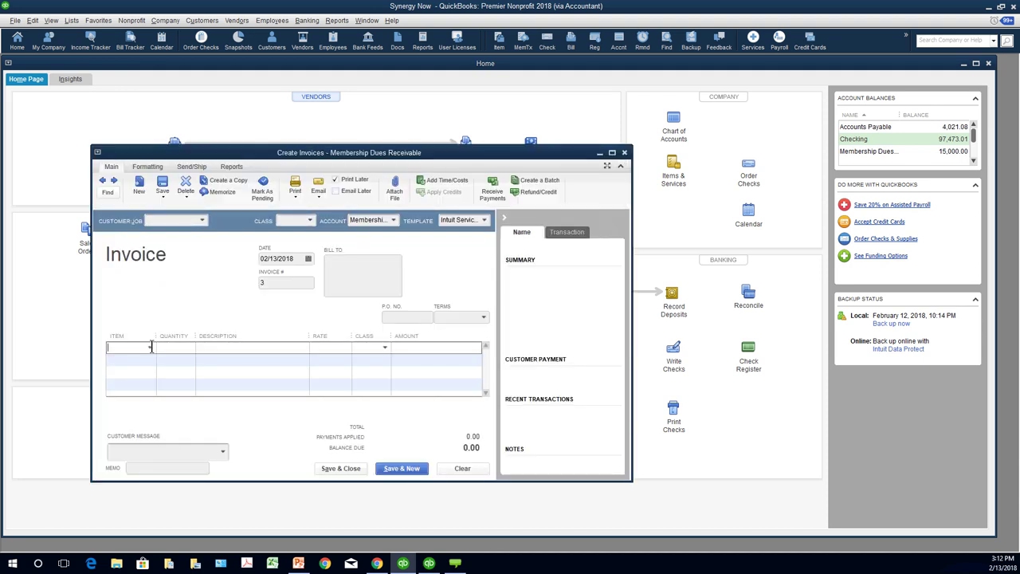
left_click(150, 349)
left_click(152, 348)
left_click(624, 153)
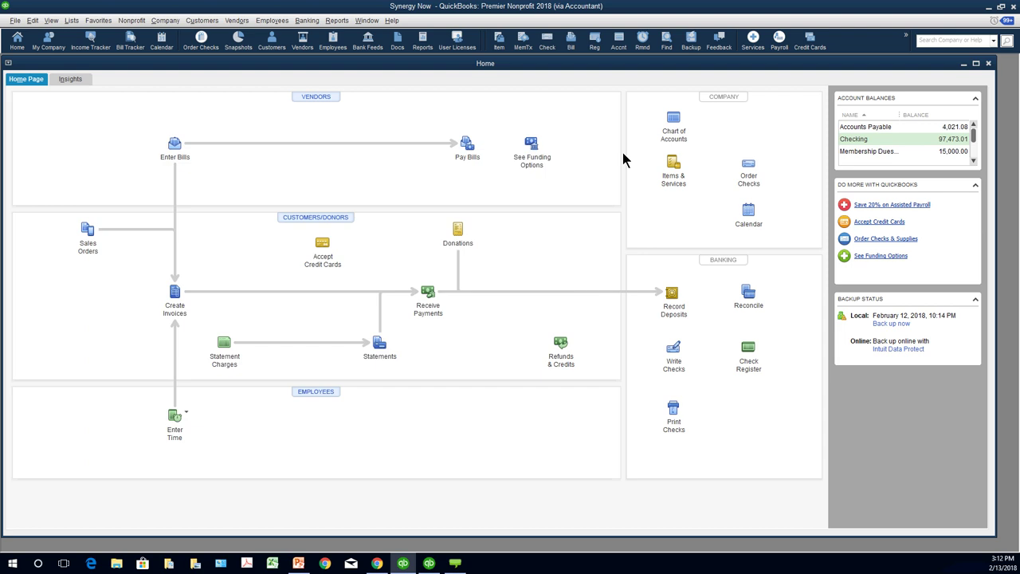
Step: Check which account the Sustaining Member item posts to, leaving it unchanged
left_click(71, 20)
left_click(79, 45)
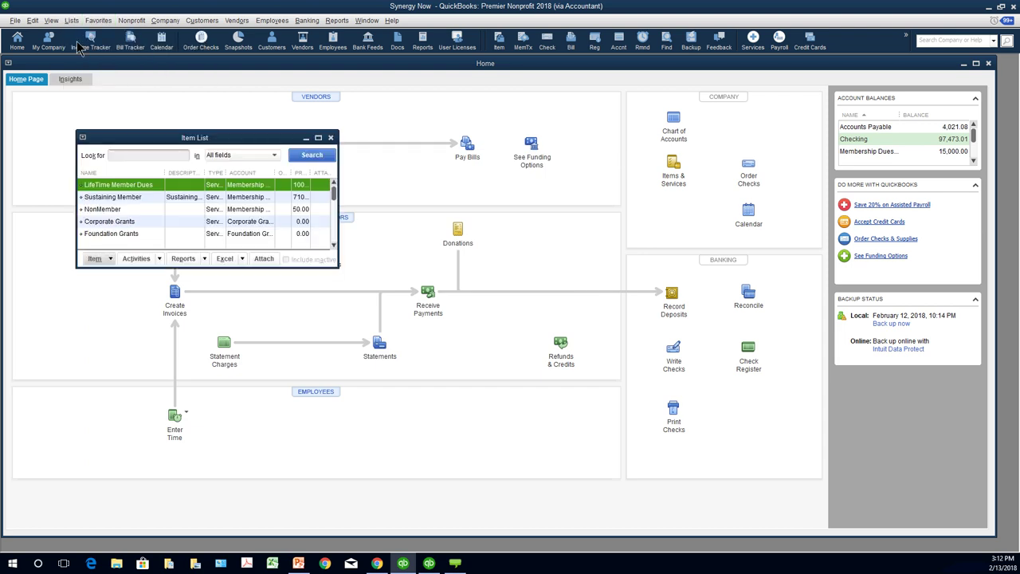
double_click(144, 197)
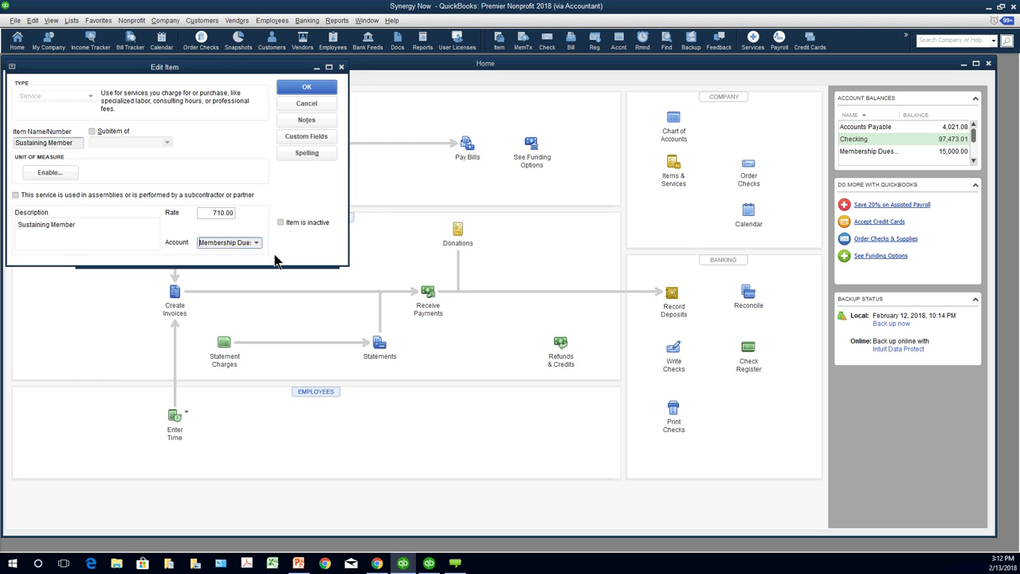
key("alt+Down")
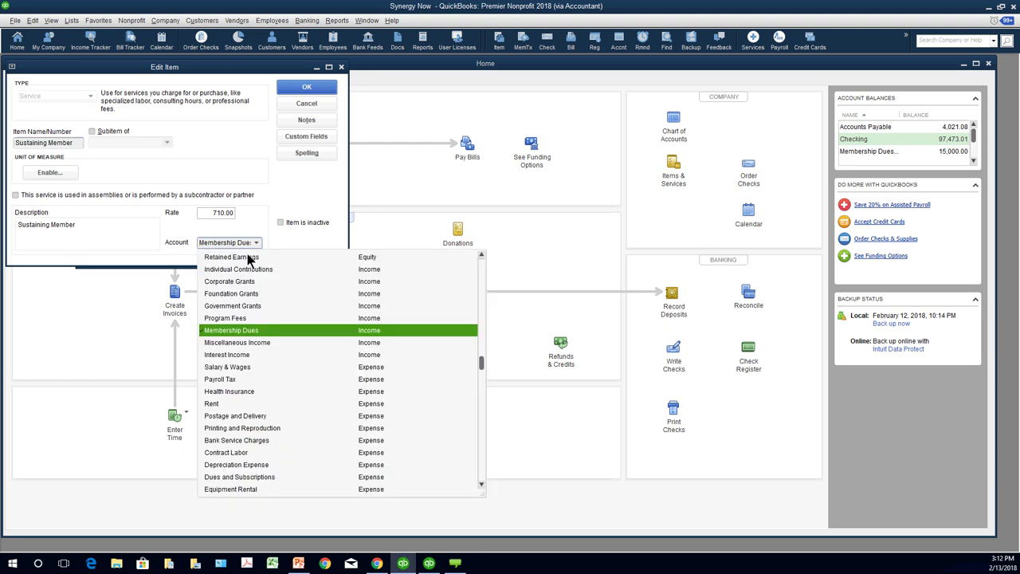
left_click(302, 103)
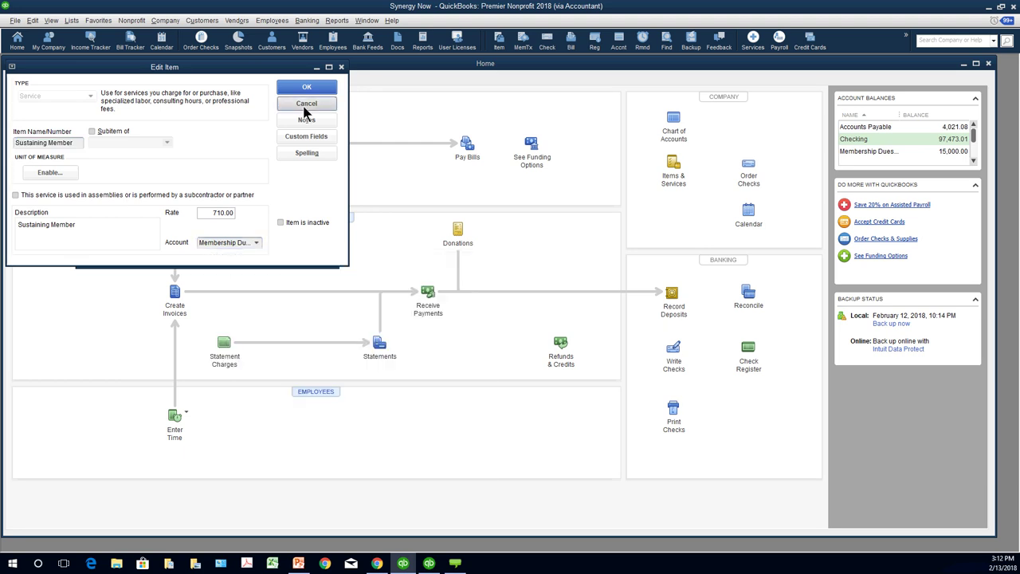
left_click(303, 103)
Step: Create the service item 'consutant' linked to Contract Labor and close the Item List
left_click(95, 258)
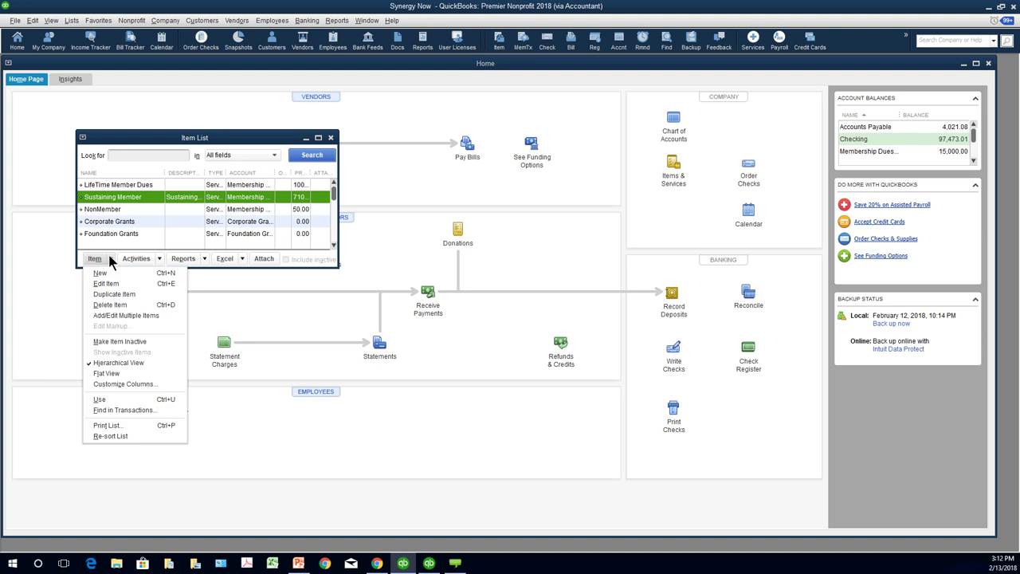
left_click(110, 275)
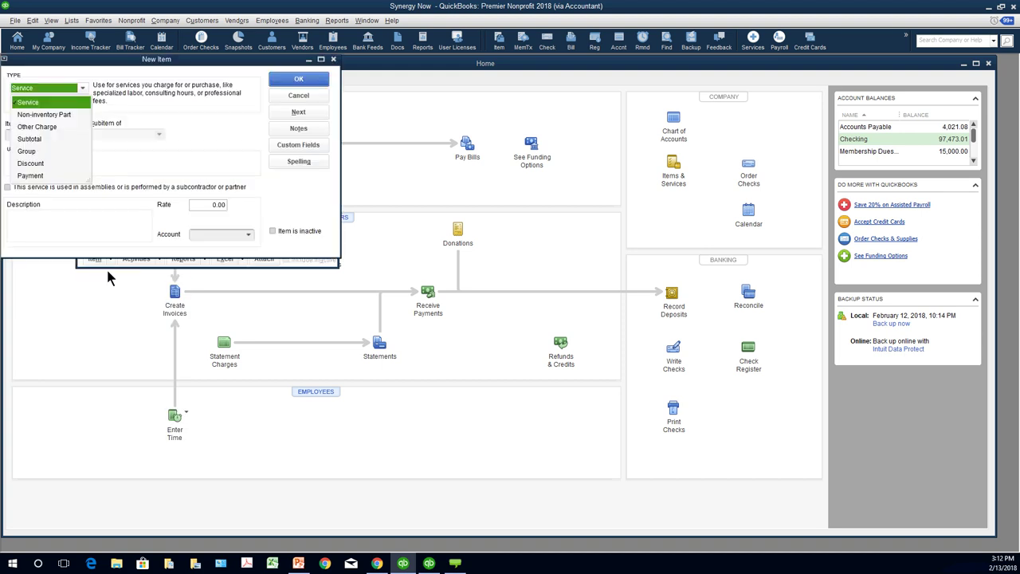
left_click(72, 106)
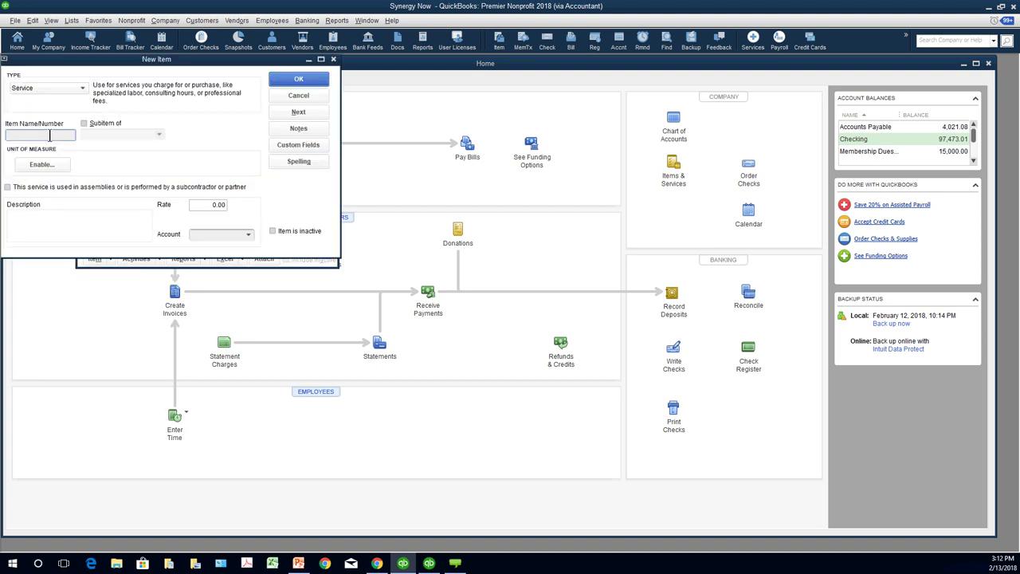
type("consutant")
left_click(248, 234)
scroll(272, 353, "down", 4)
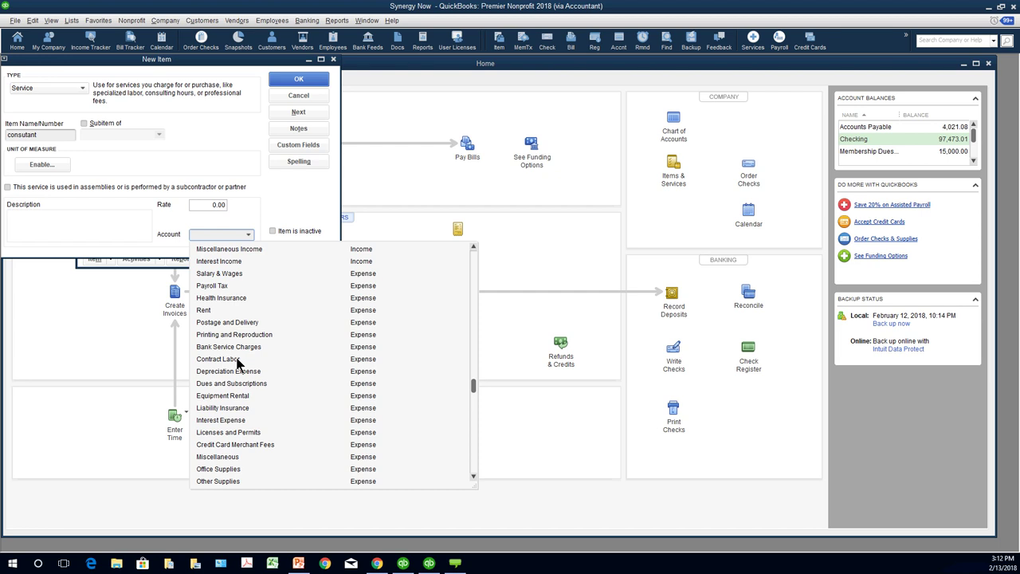
left_click(238, 360)
left_click(249, 236)
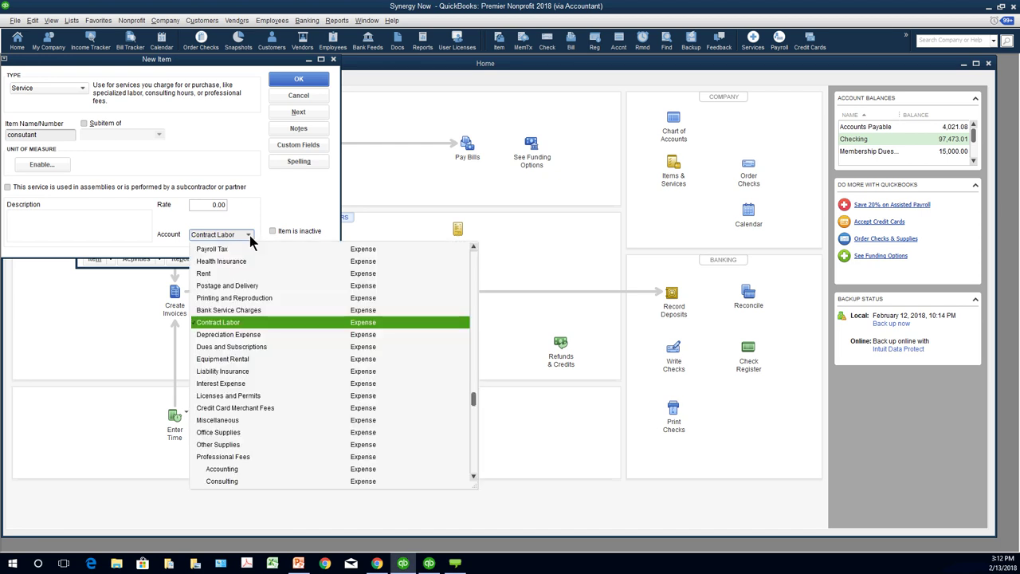
left_click(249, 235)
left_click(289, 82)
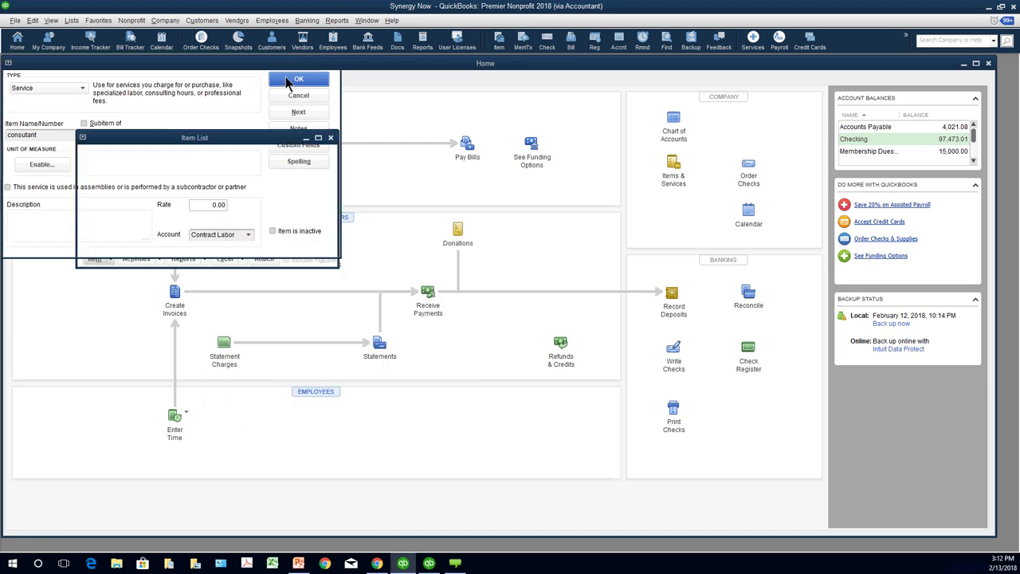
key("Escape")
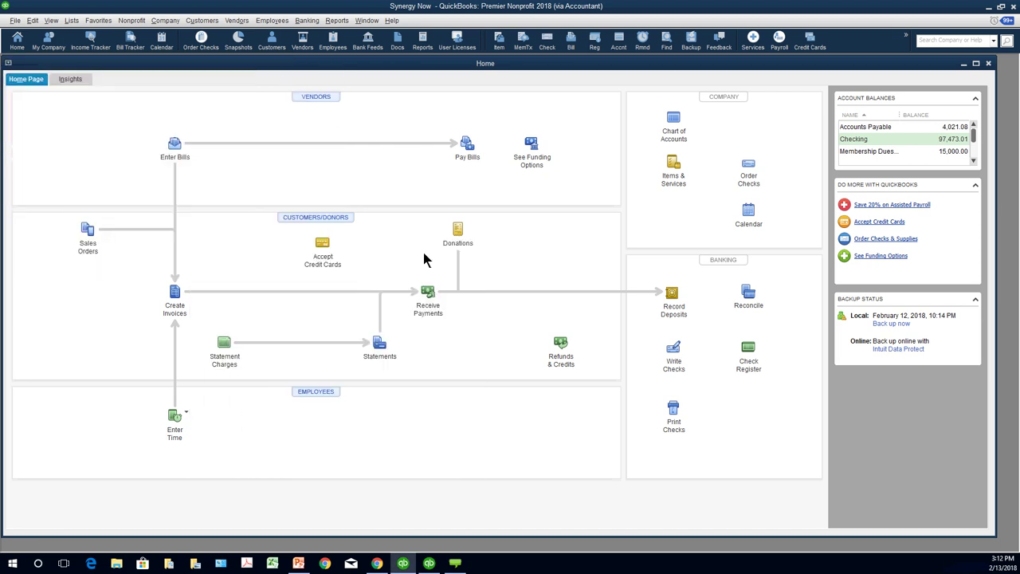
Step: Try a new check with an itemized consutant line, then clear it and close Write Checks unrecorded
left_click(674, 349)
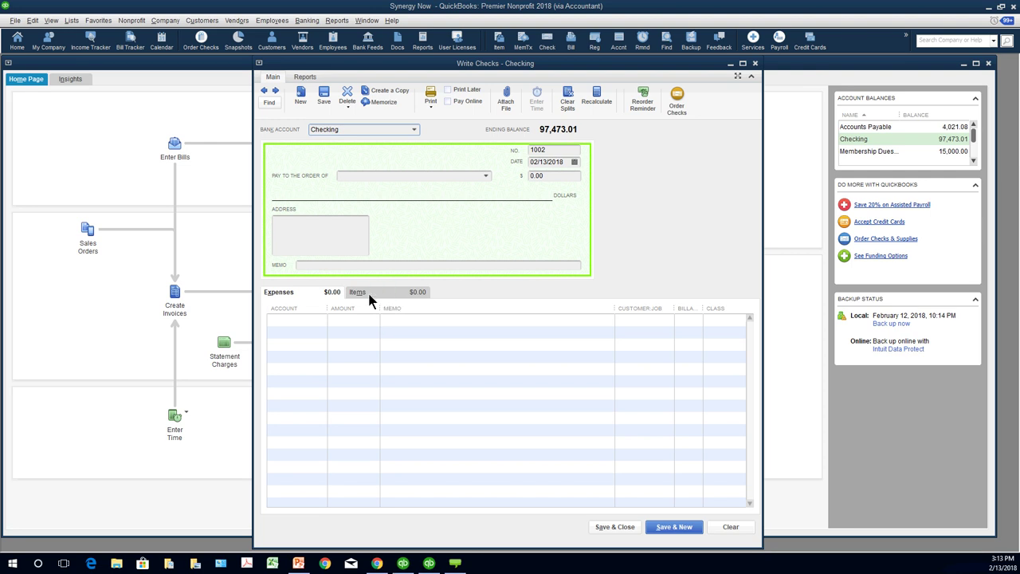
left_click(369, 293)
left_click(329, 320)
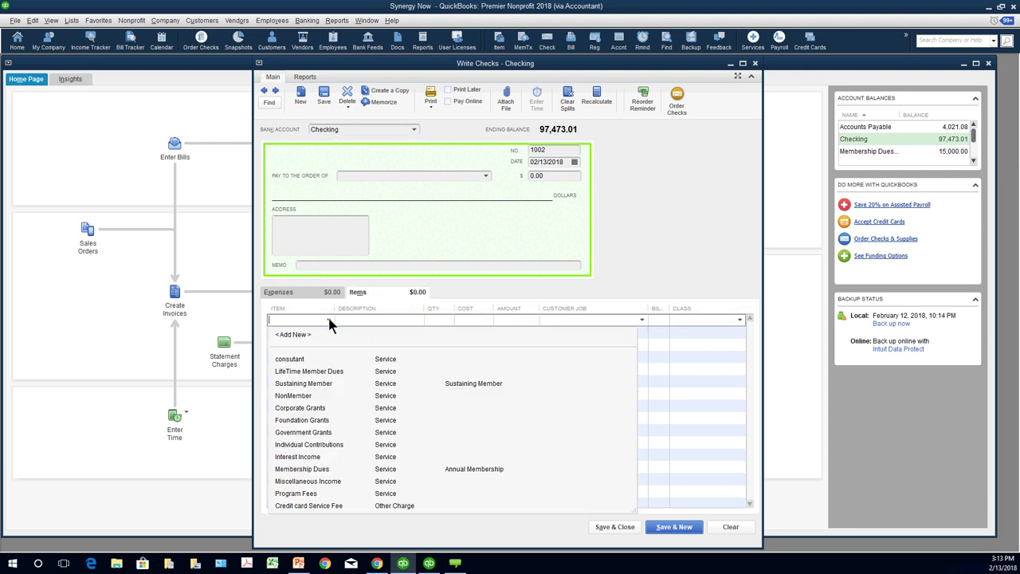
key("Down")
key("Return")
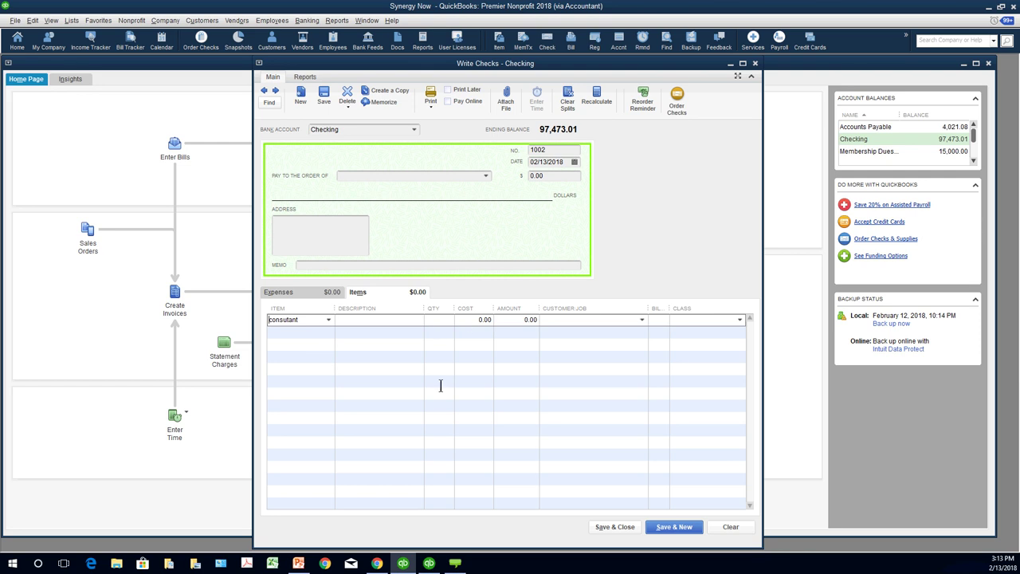
left_click(727, 527)
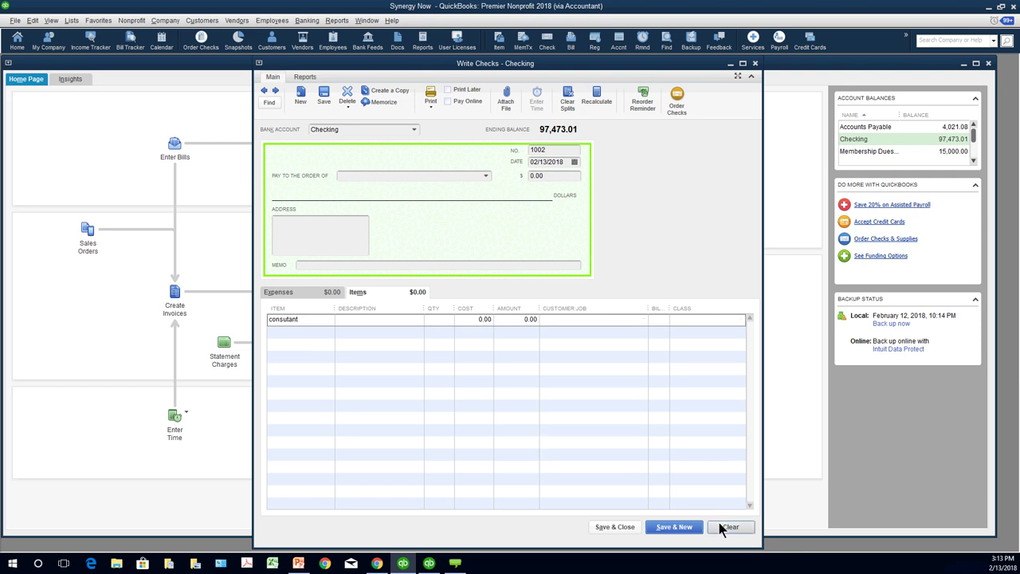
left_click(755, 63)
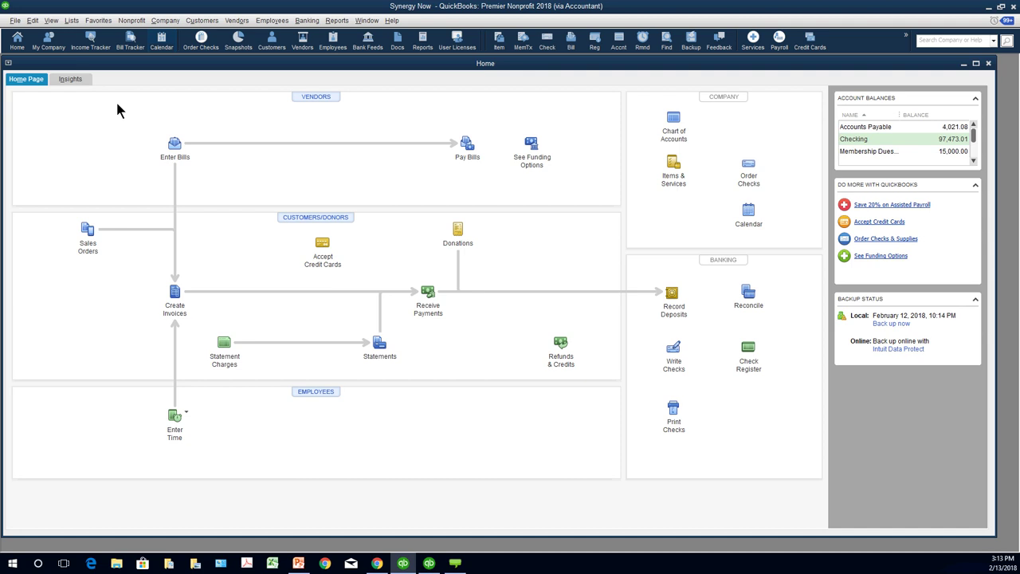
key("alt+l")
key("i")
left_click(116, 258)
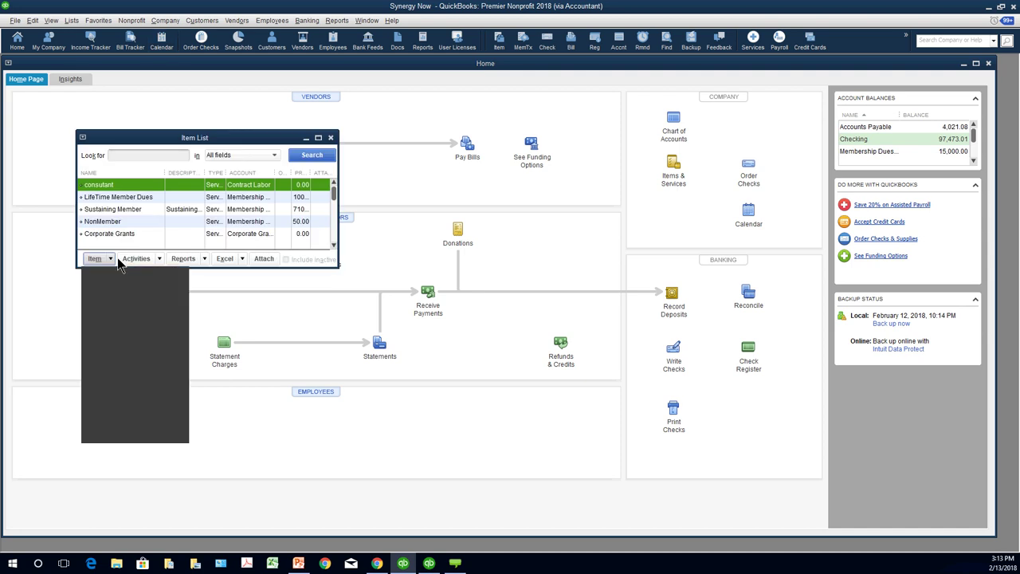
left_click(111, 271)
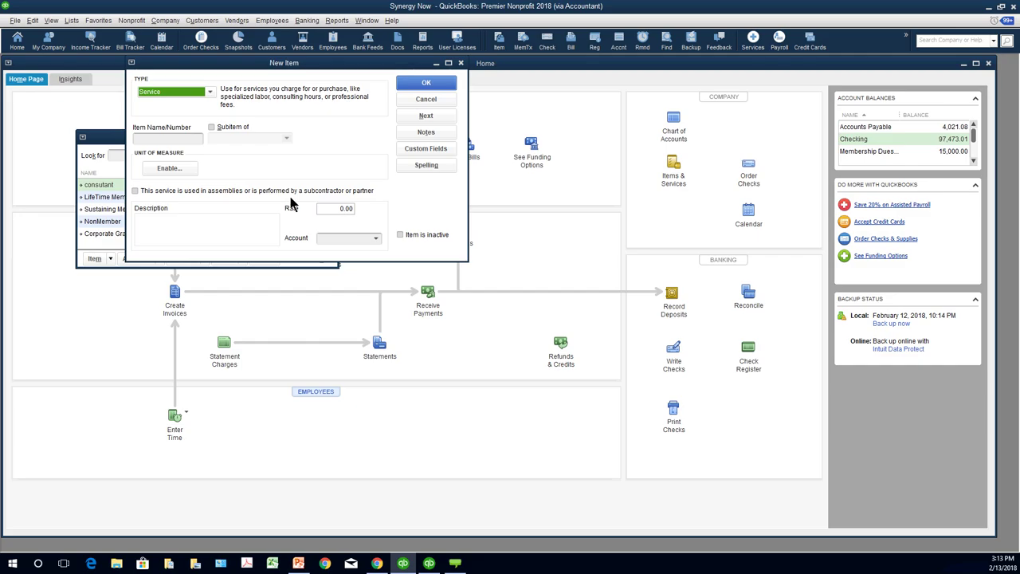
left_click(136, 192)
left_click(377, 239)
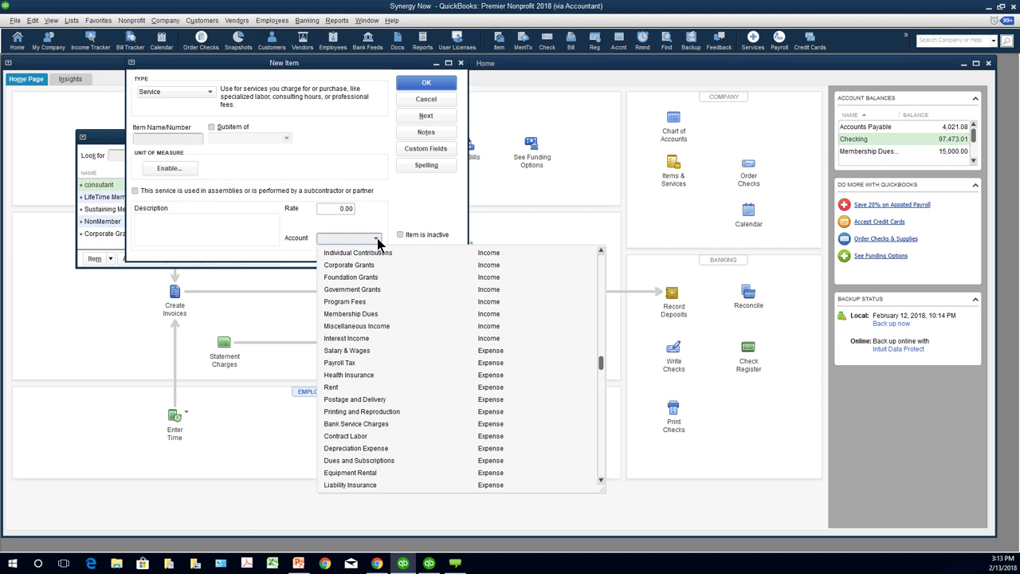
left_click(377, 240)
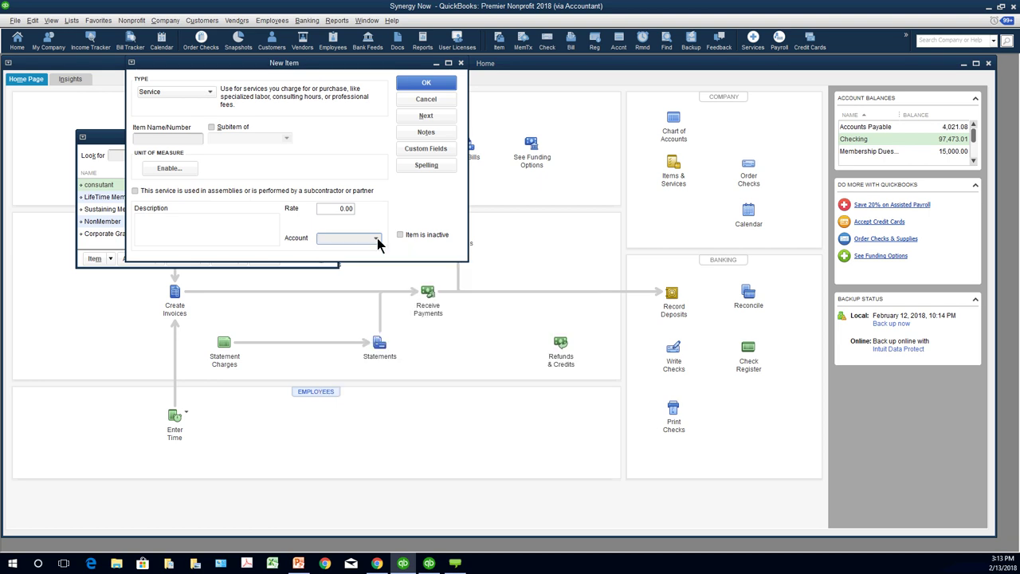
left_click(137, 191)
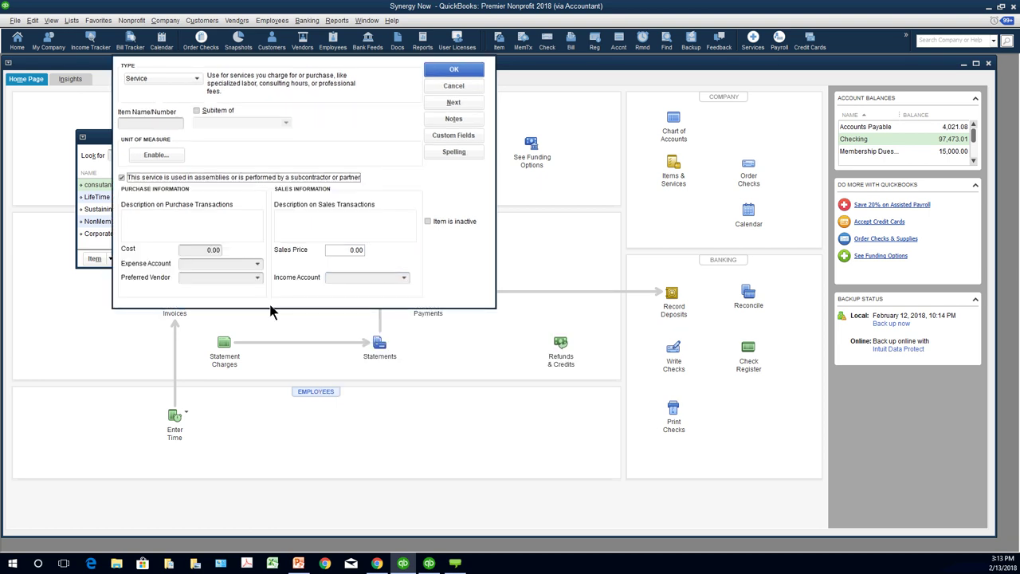
left_click(259, 265)
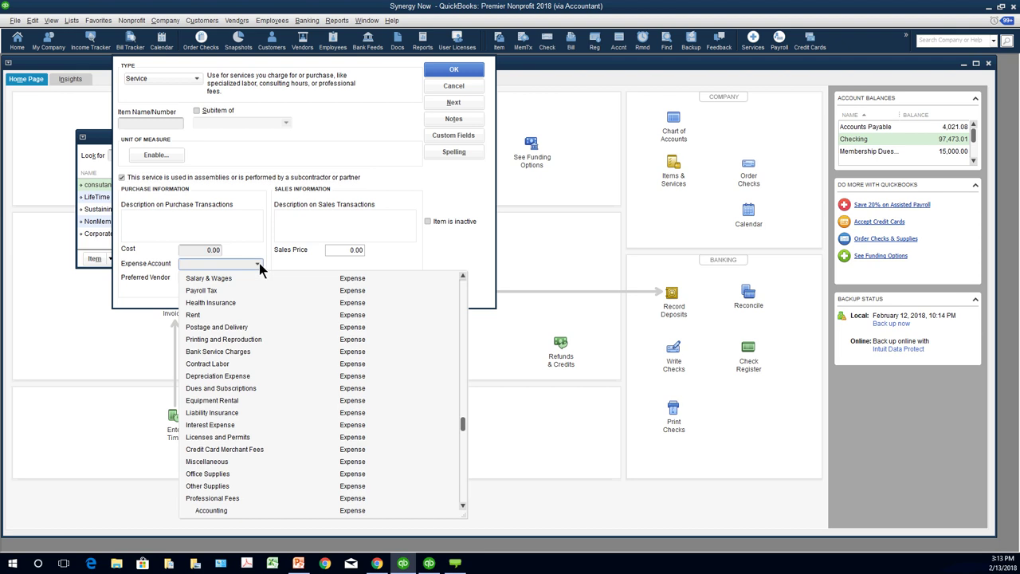
left_click(259, 265)
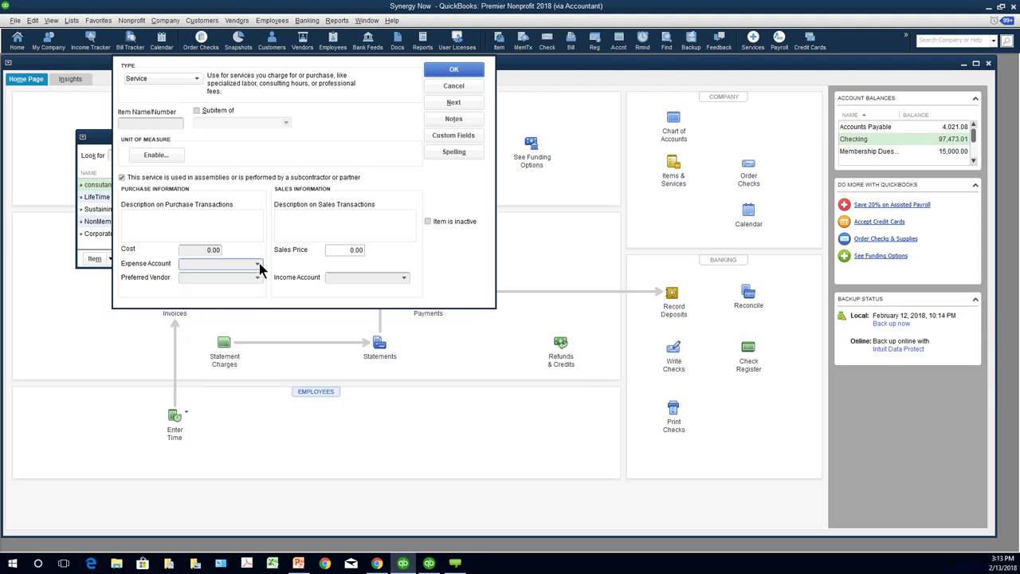
left_click(404, 278)
left_click(404, 277)
left_click(404, 277)
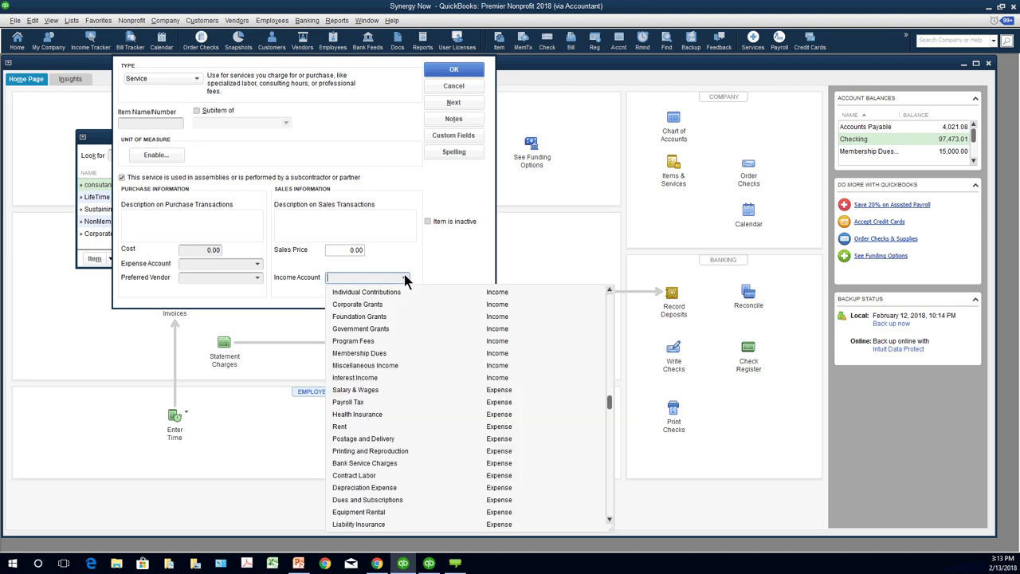
left_click(405, 277)
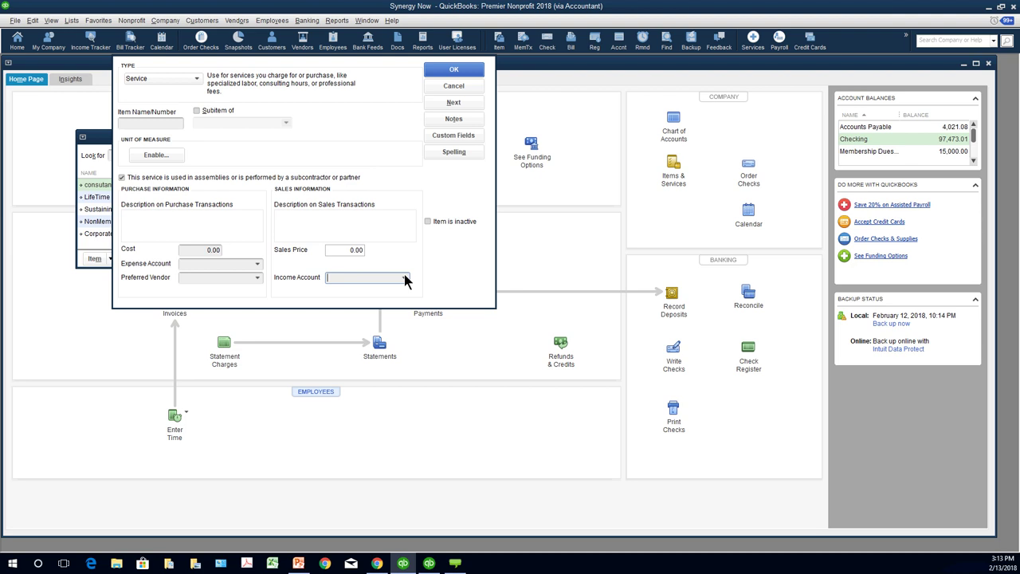
left_click(256, 264)
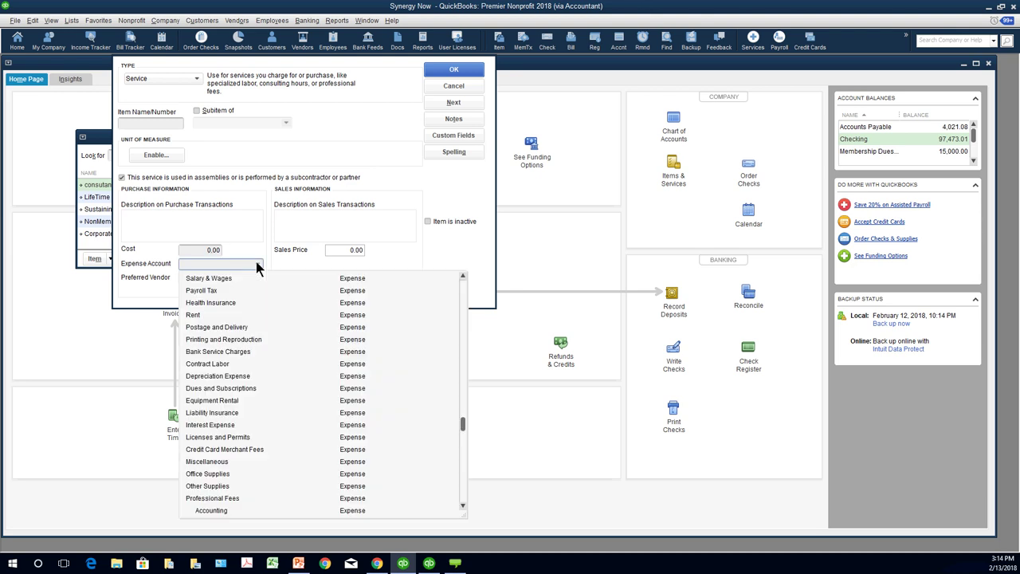
key("Escape")
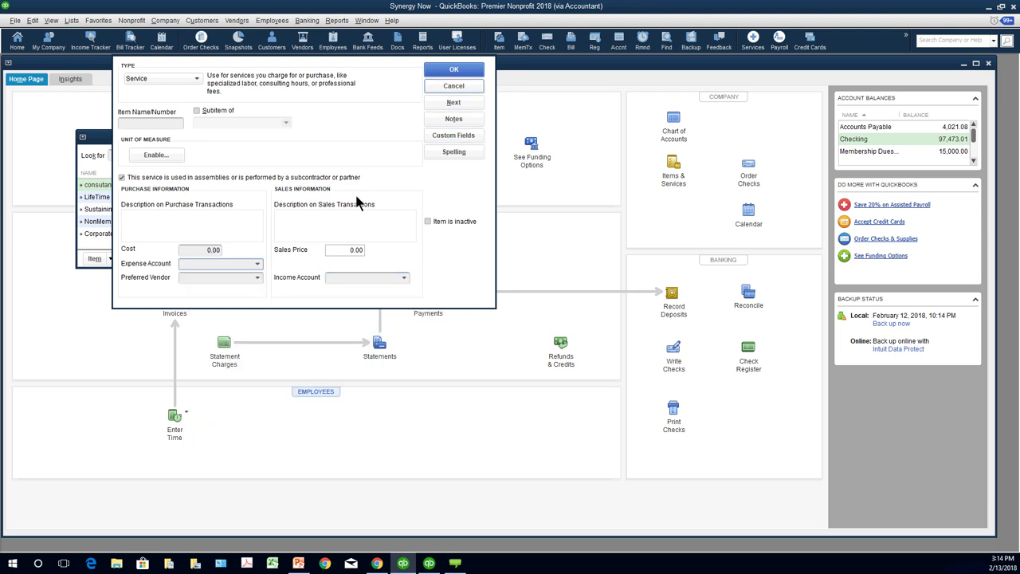
left_click(453, 88)
left_click(331, 137)
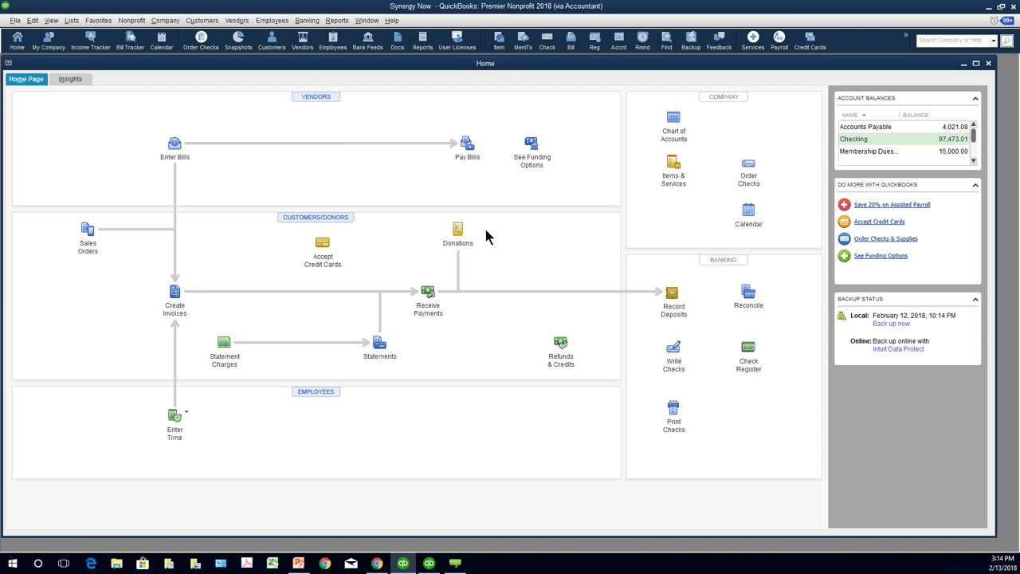
left_click(337, 20)
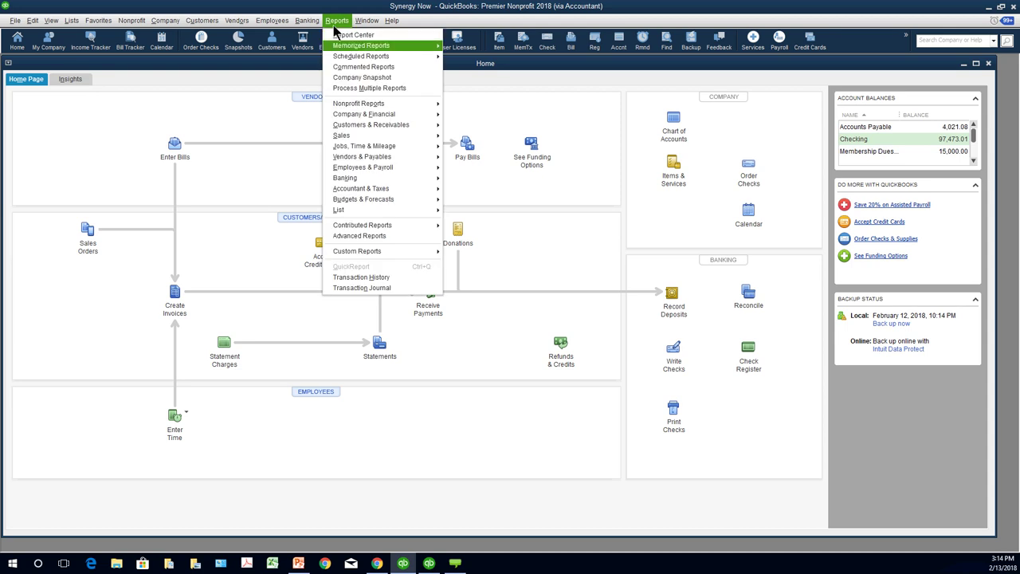
mouse_move(344, 51)
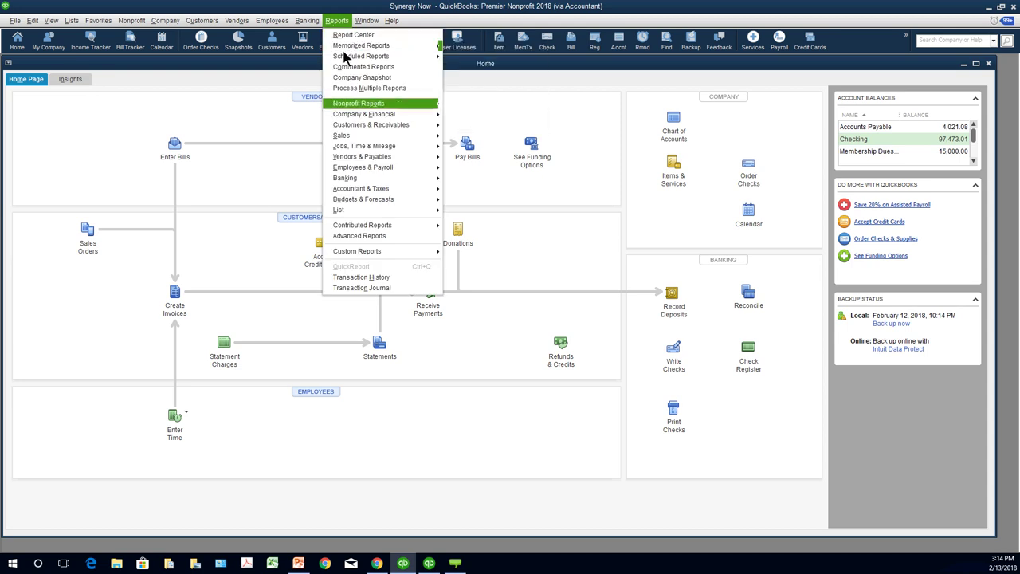
mouse_move(362, 117)
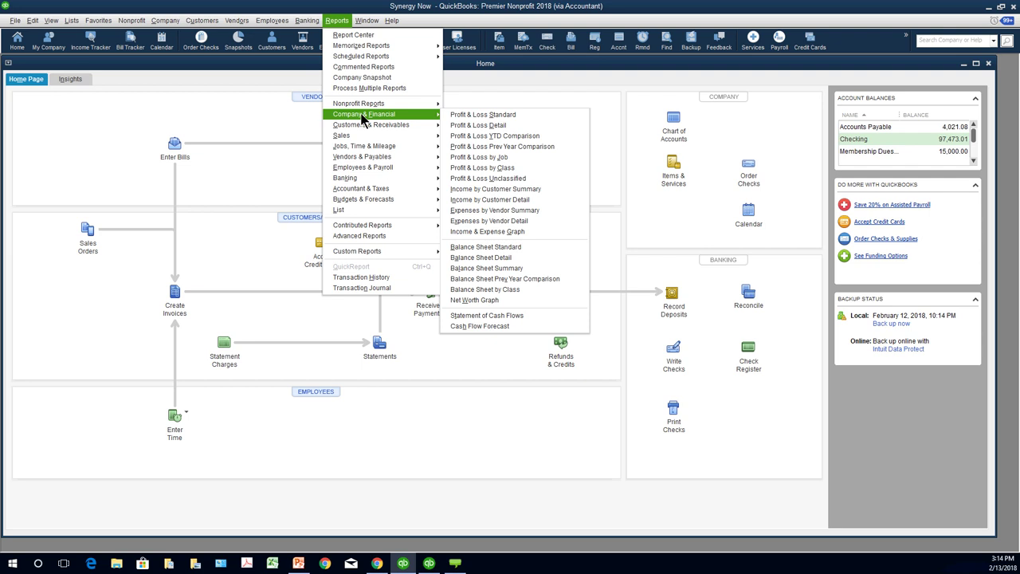
left_click(477, 114)
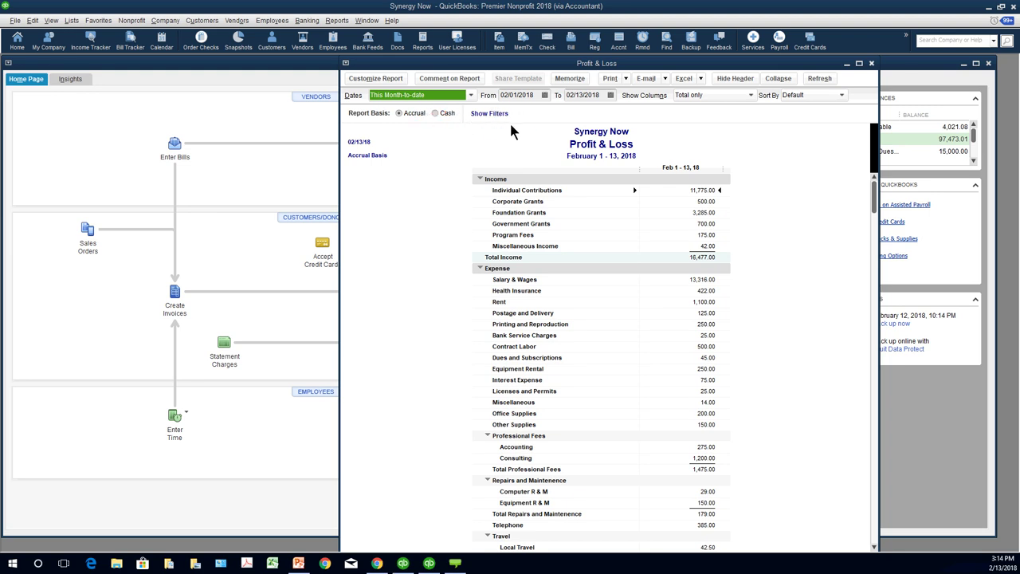
left_click(871, 63)
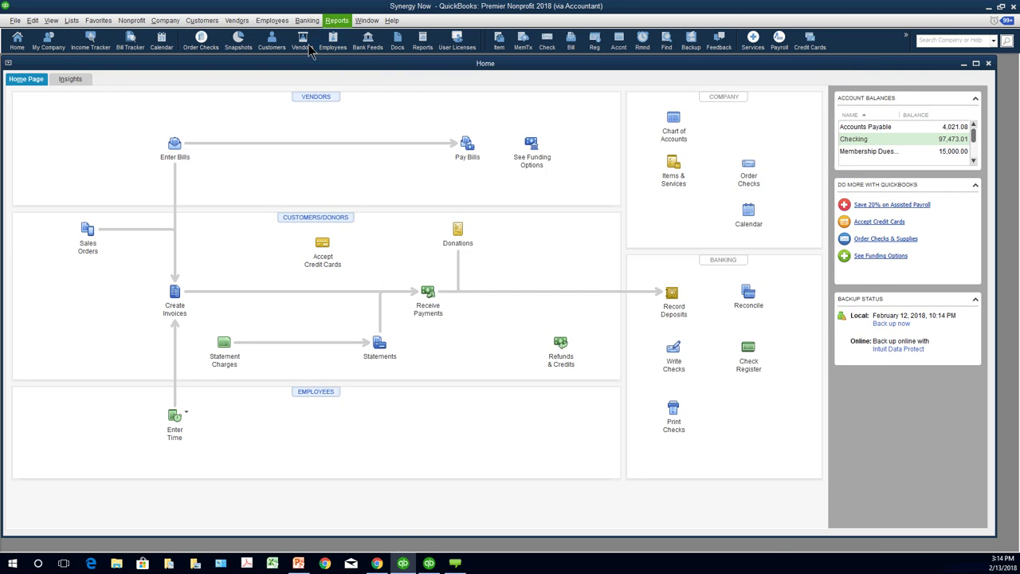
Step: Open and discard a Donations sales receipt, then bring up the Reports > Sales submenu
left_click(337, 20)
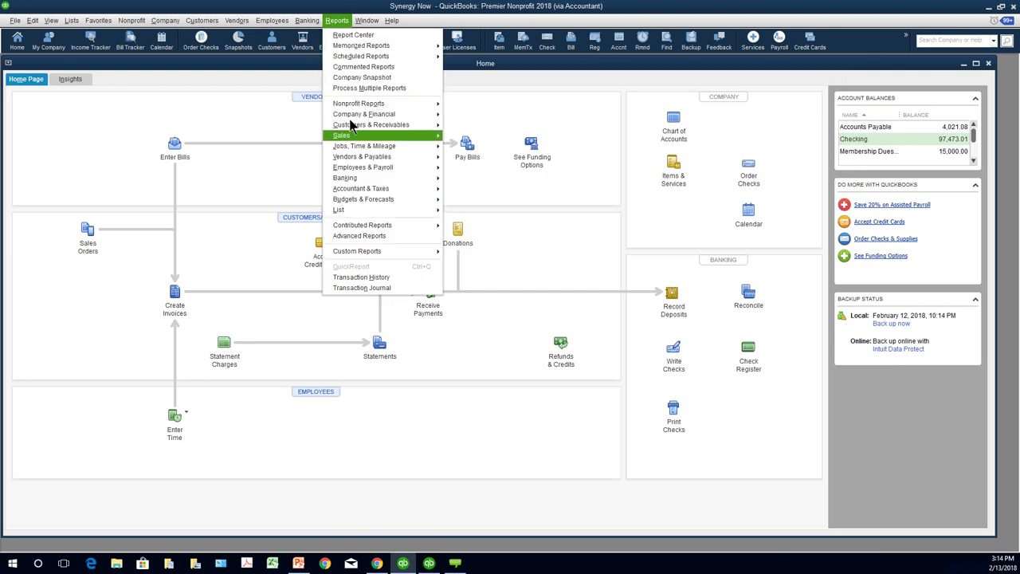
mouse_move(351, 137)
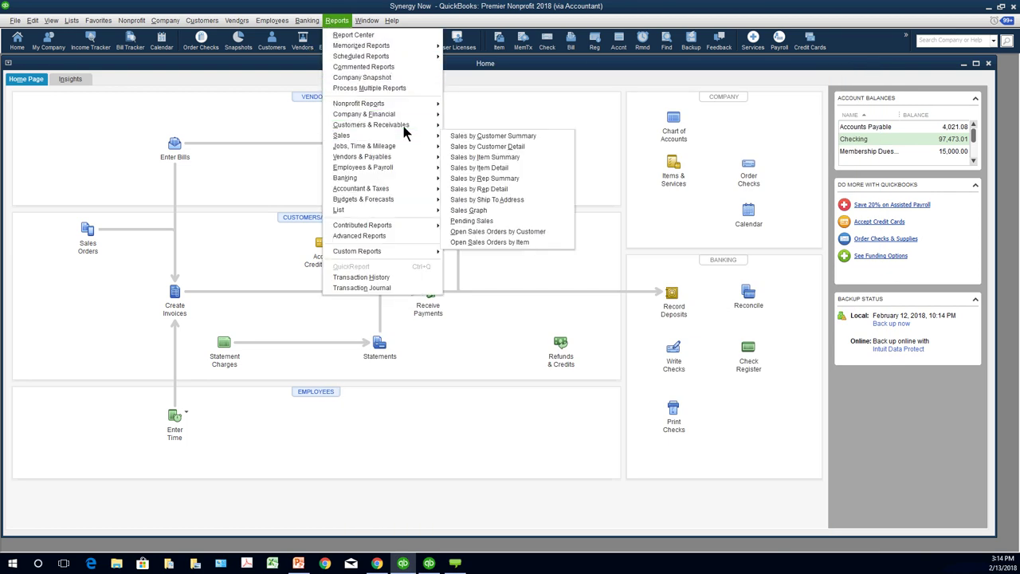
key("Escape")
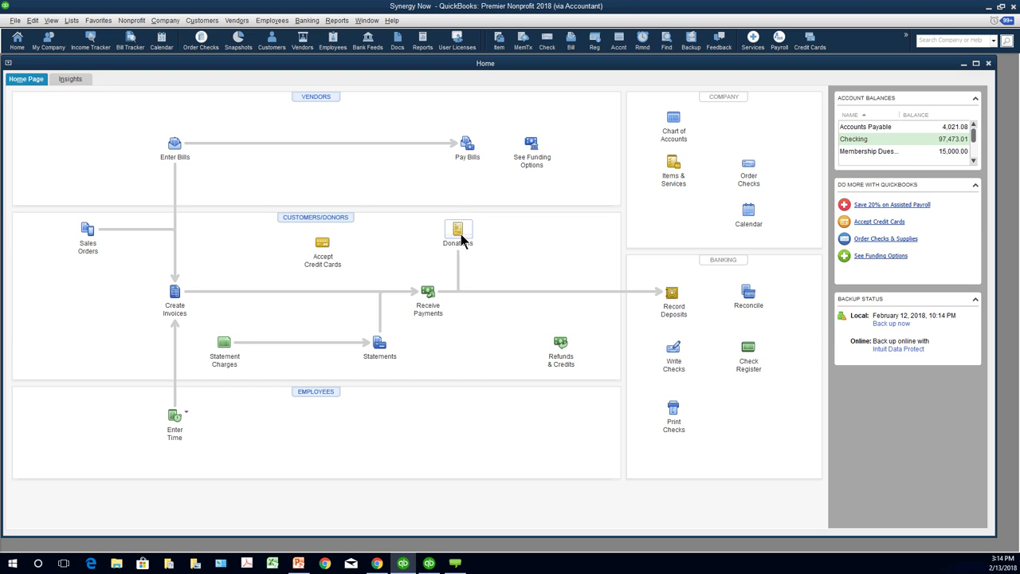
left_click(459, 233)
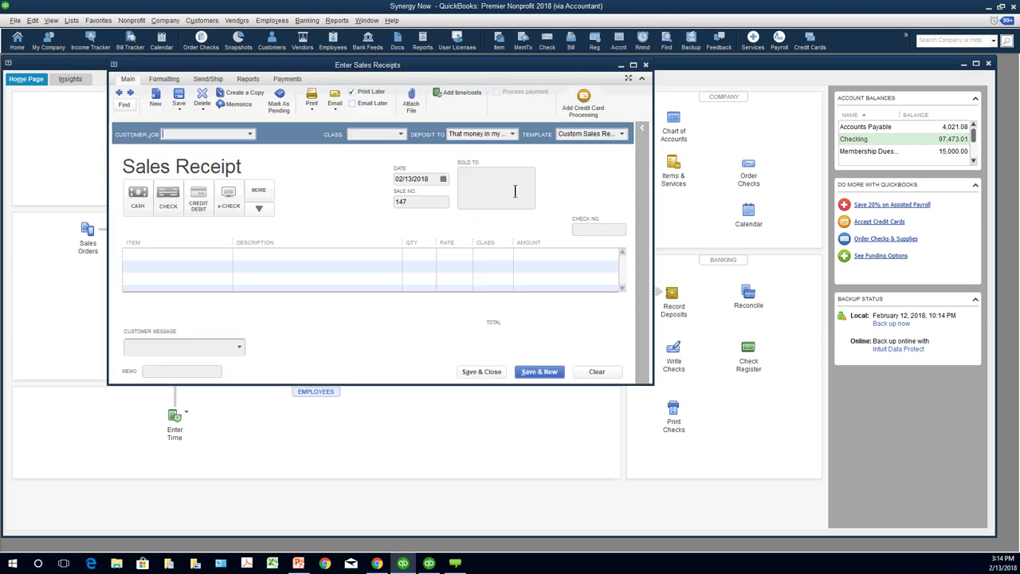
left_click(646, 65)
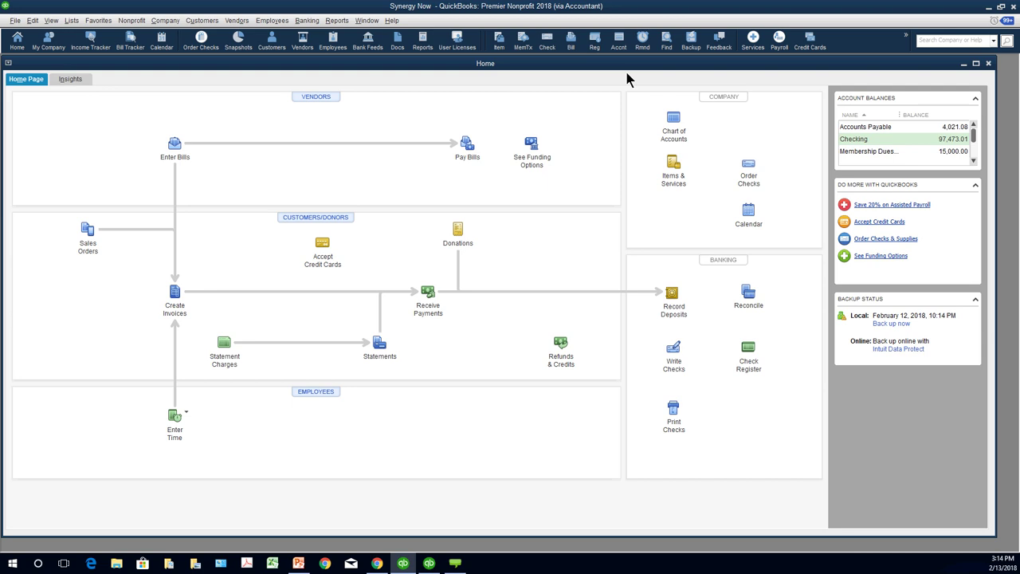
left_click(336, 20)
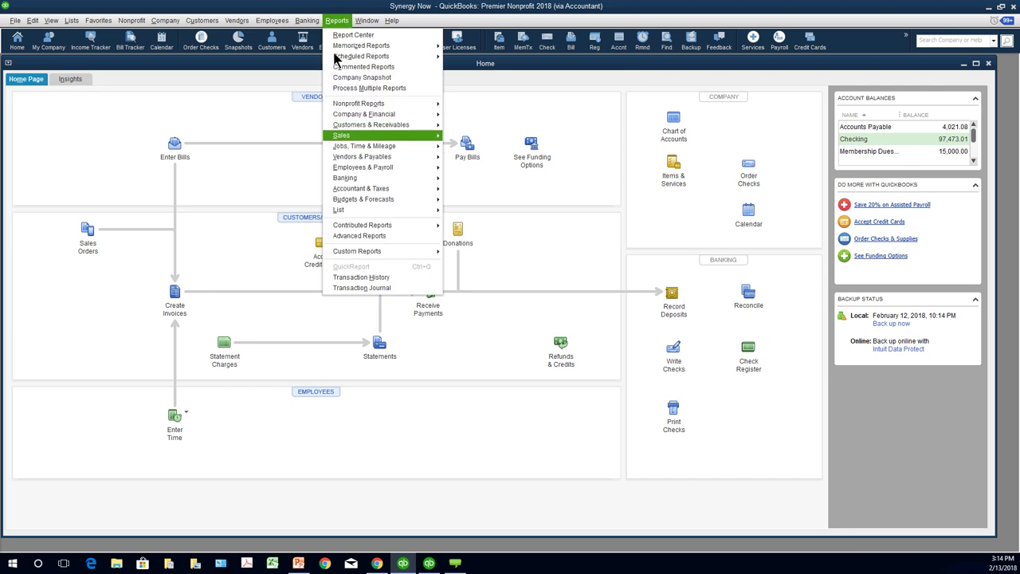
mouse_move(343, 136)
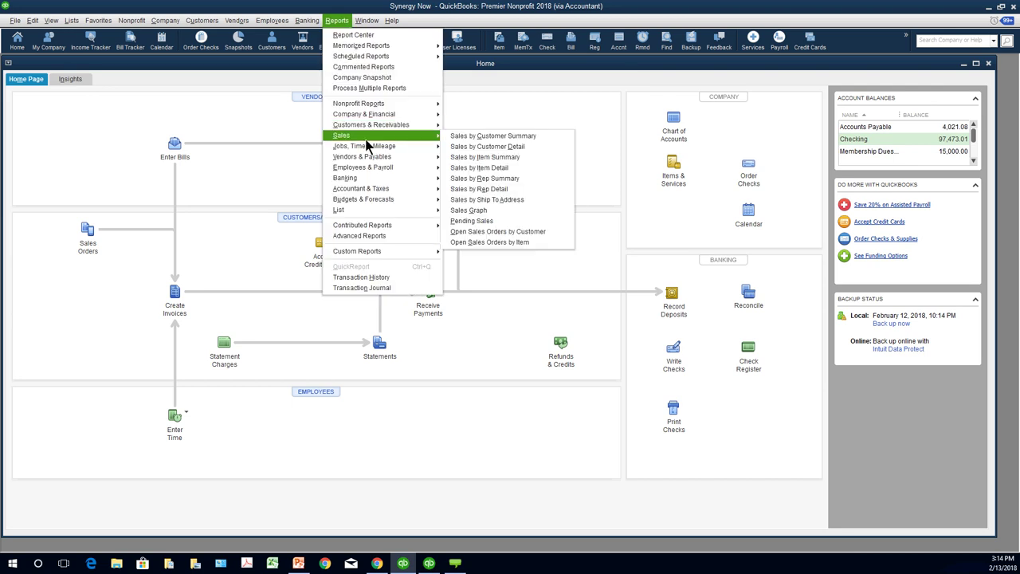
Step: Open the Sales by Customer Detail report for all transactions, enlarge it, and open Print Reports
left_click(476, 148)
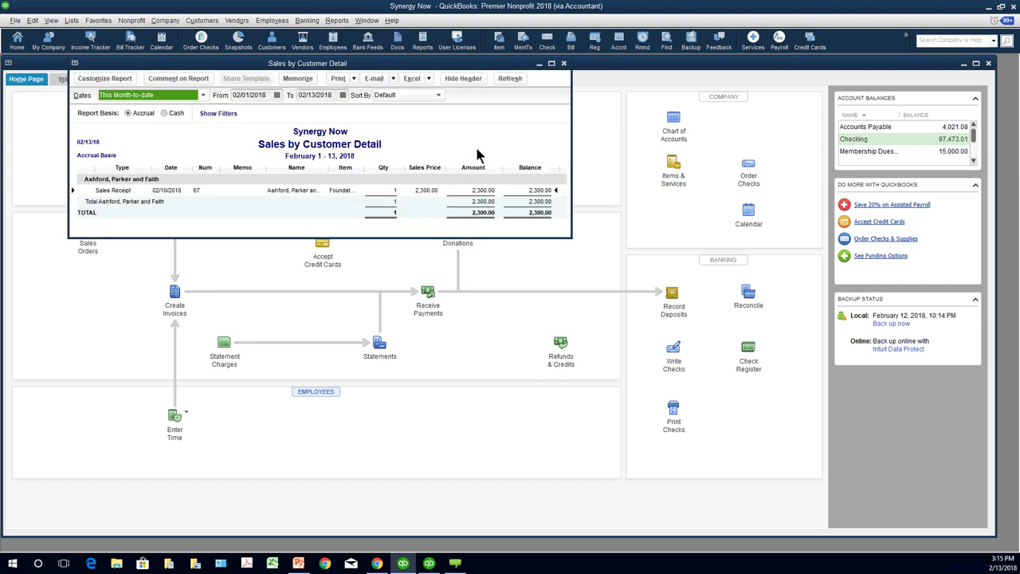
type("a")
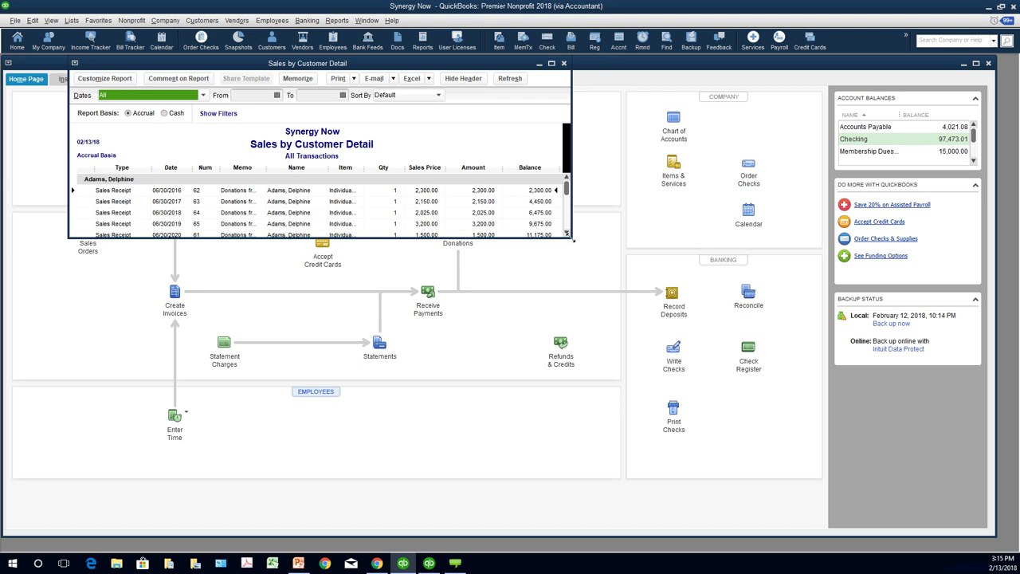
left_click_drag(569, 236, 847, 428)
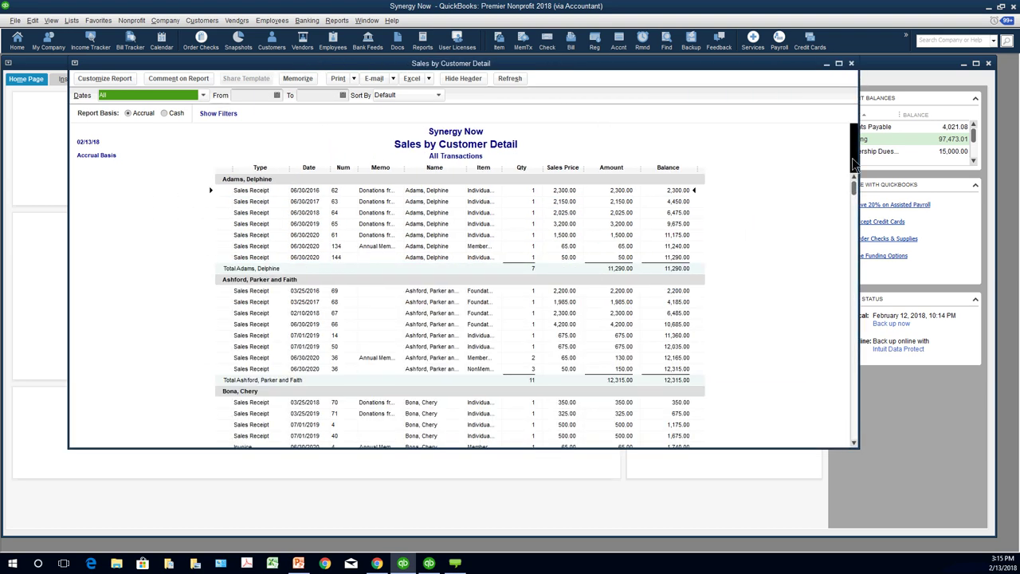
scroll(855, 202, "down", 10)
scroll(854, 202, "down", 5)
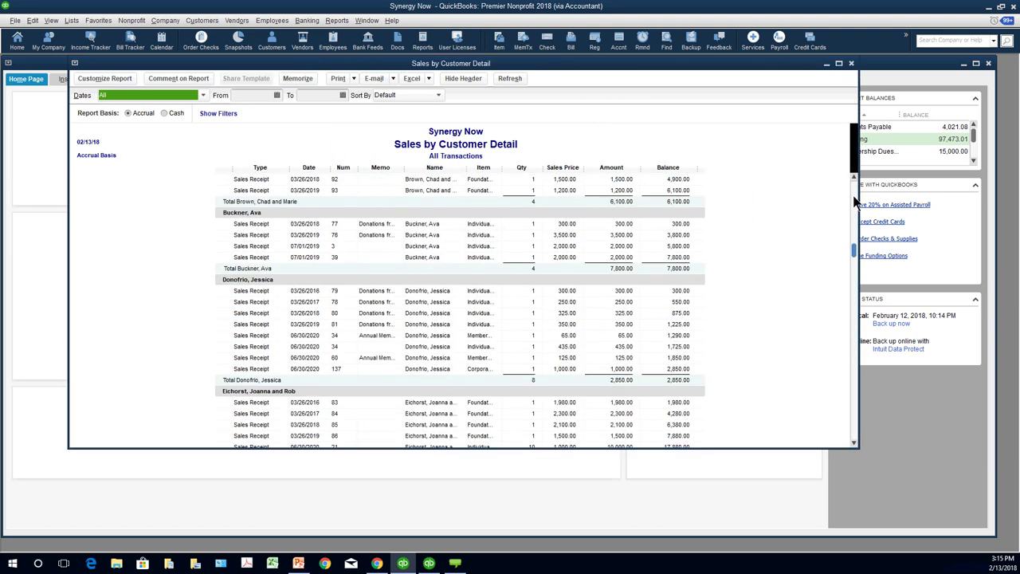
scroll(852, 159, "up", 15)
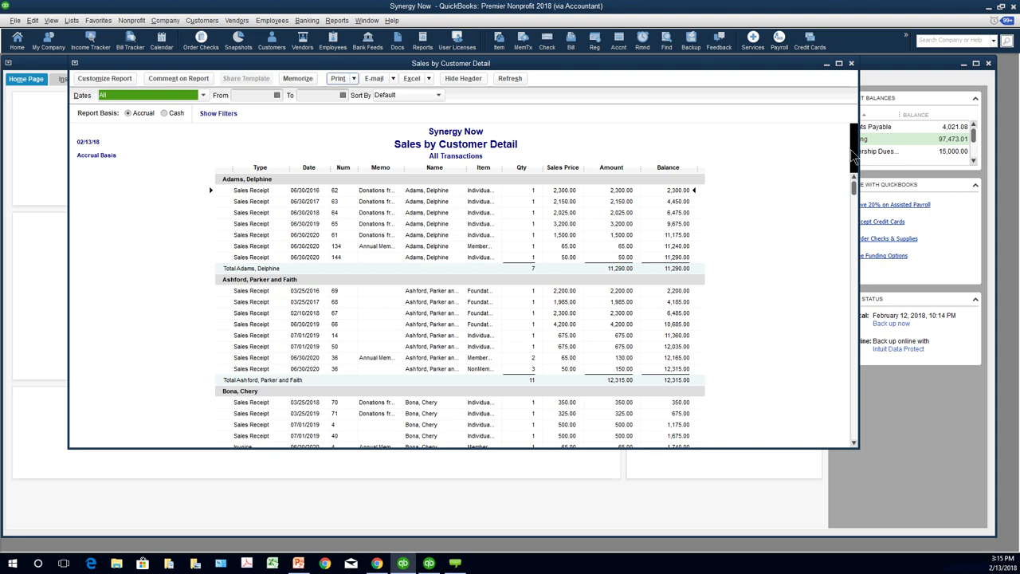
left_click(354, 79)
left_click(355, 94)
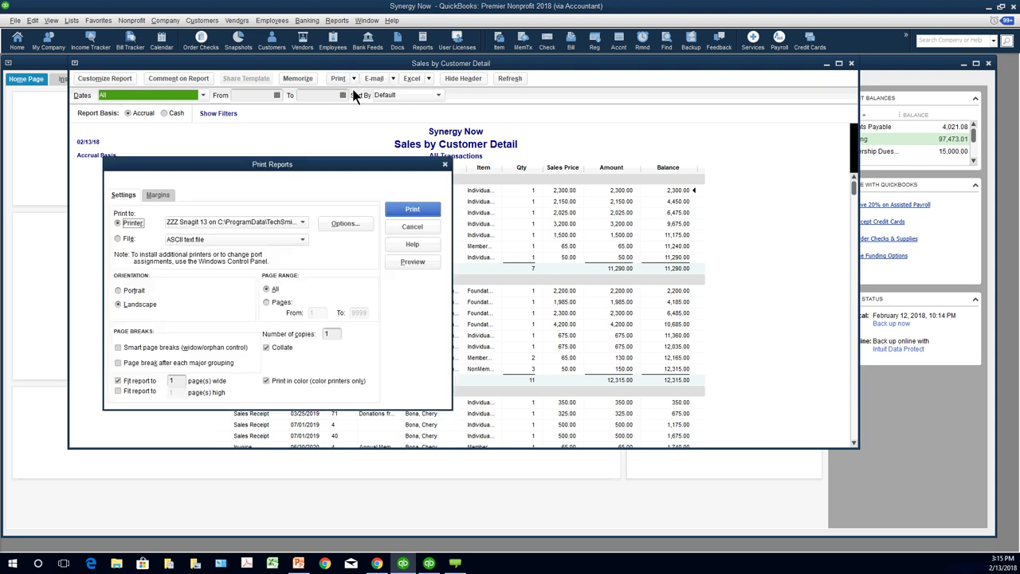
Step: Print the report with Smart page breaks and a page break after each major grouping, checking the preview first
left_click(120, 350)
left_click(404, 262)
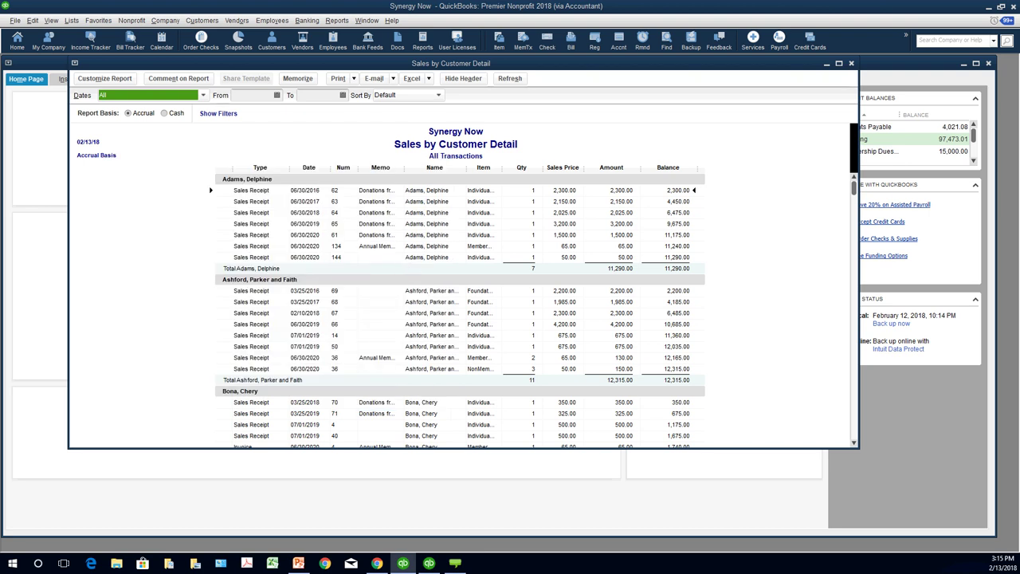
key("Escape")
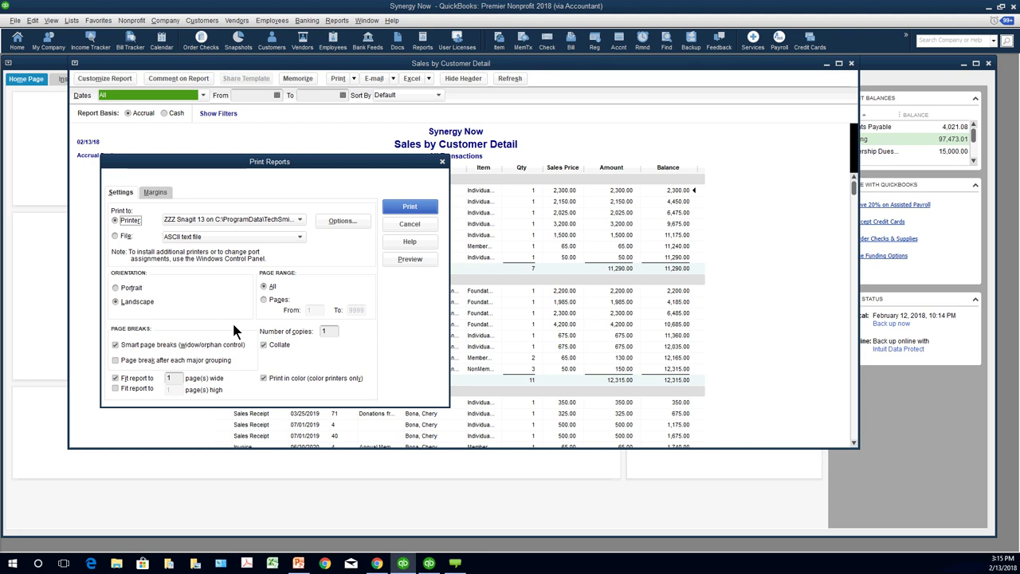
left_click(117, 359)
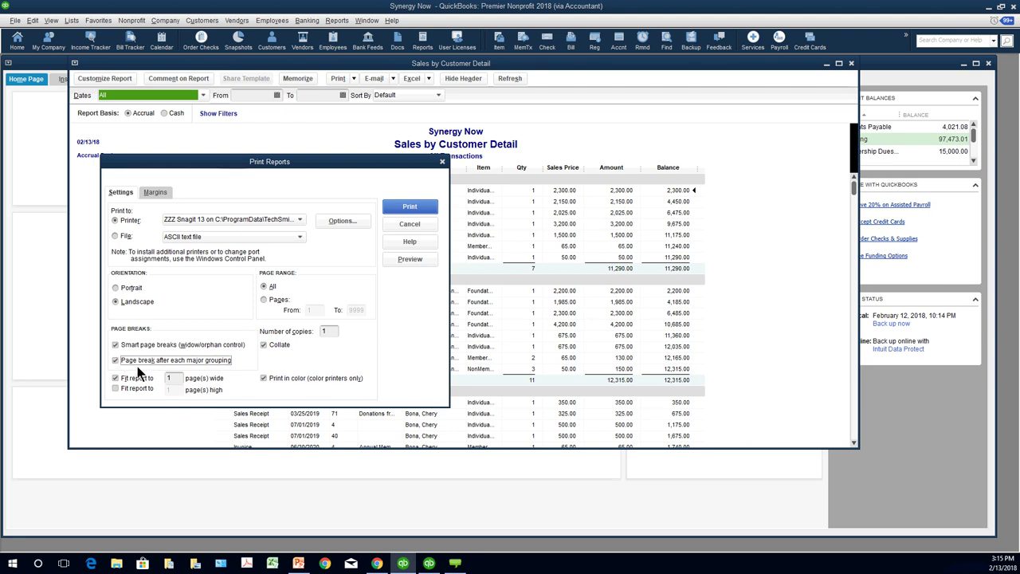
left_click(408, 207)
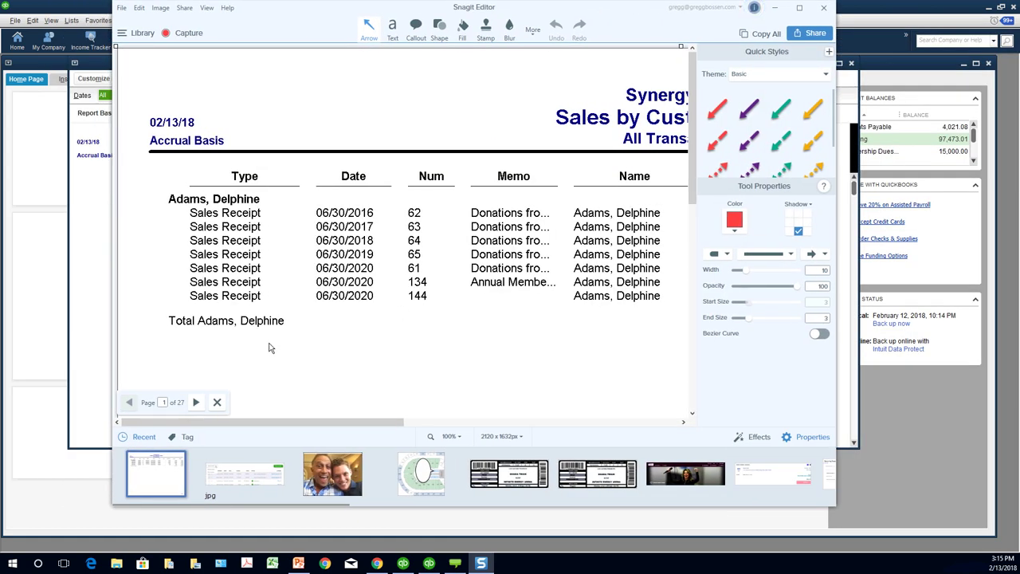
Step: View page 2 of the 27-page printout, then close Snagit Editor
left_click(196, 401)
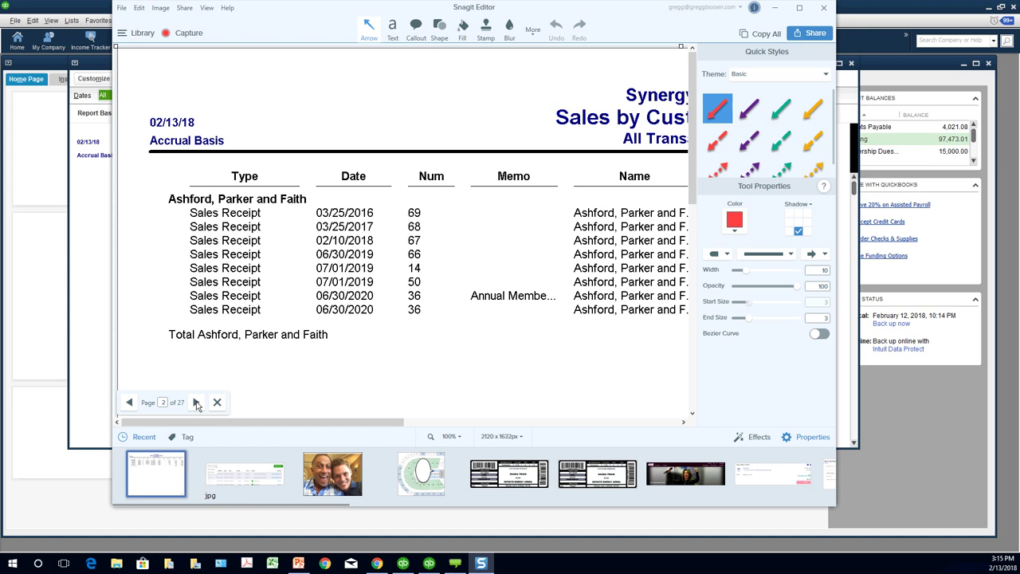
left_click(824, 7)
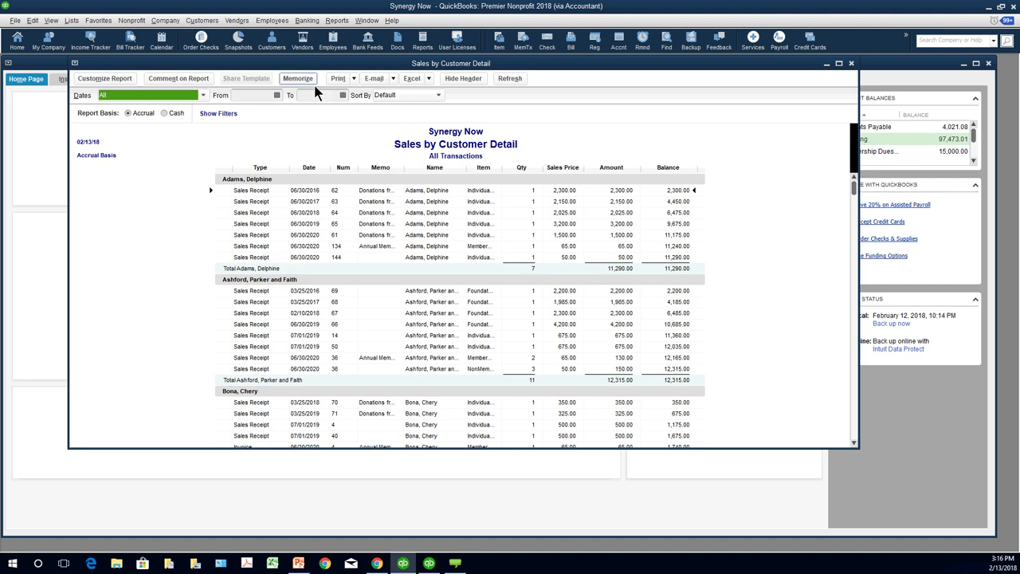
left_click_drag(313, 64, 328, 96)
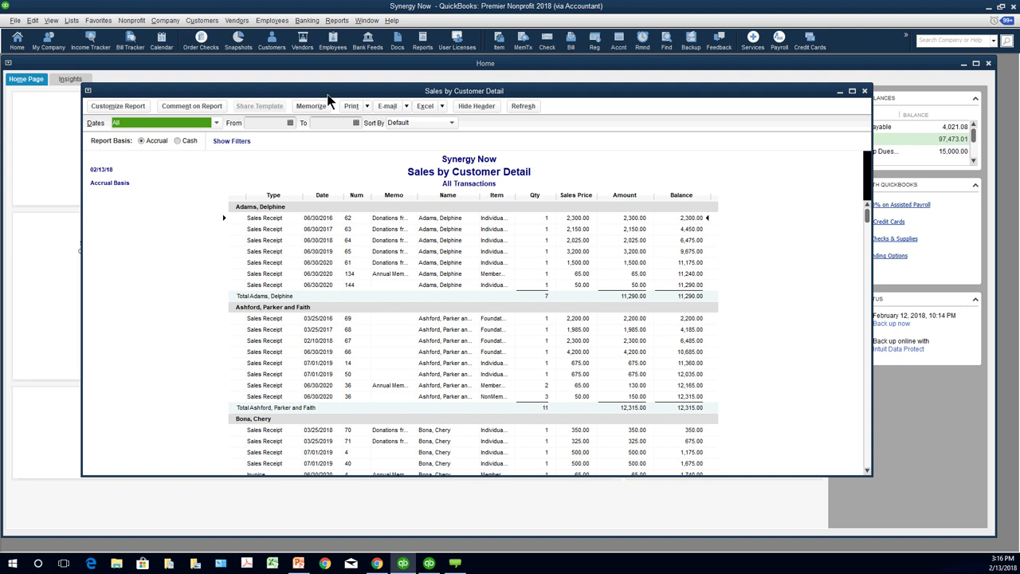
left_click(337, 19)
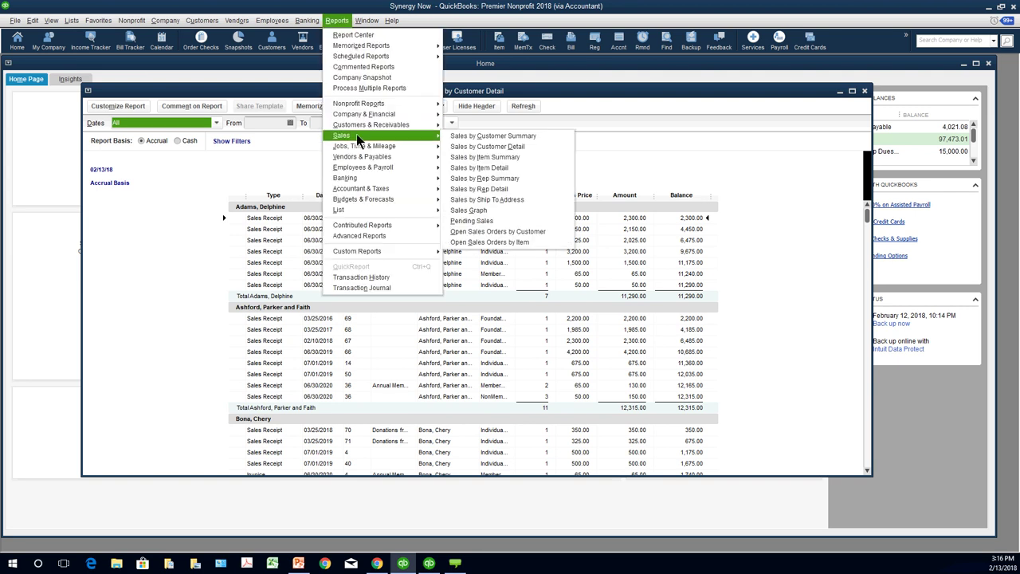
left_click(451, 134)
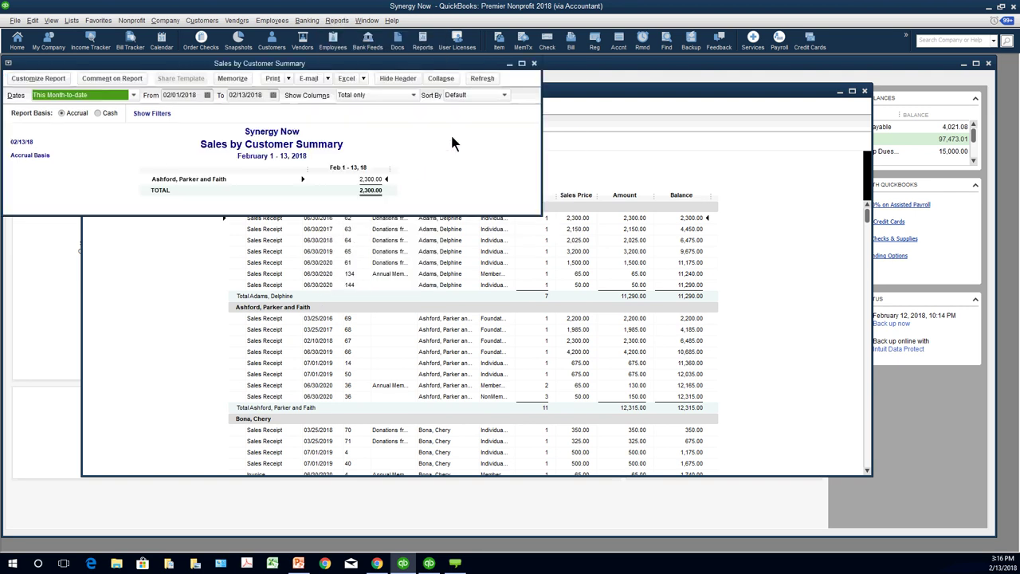
key("a")
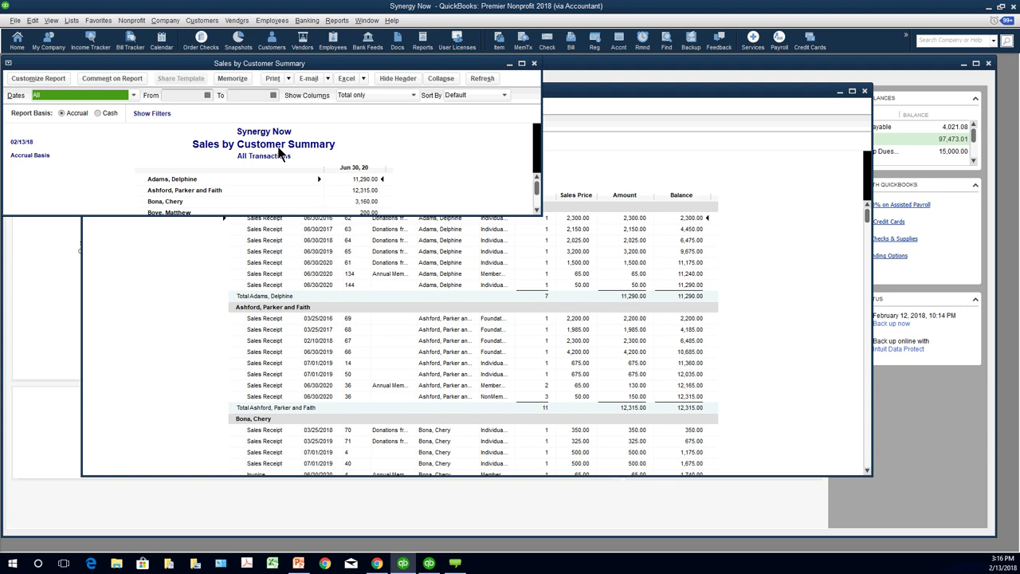
left_click_drag(540, 215, 720, 416)
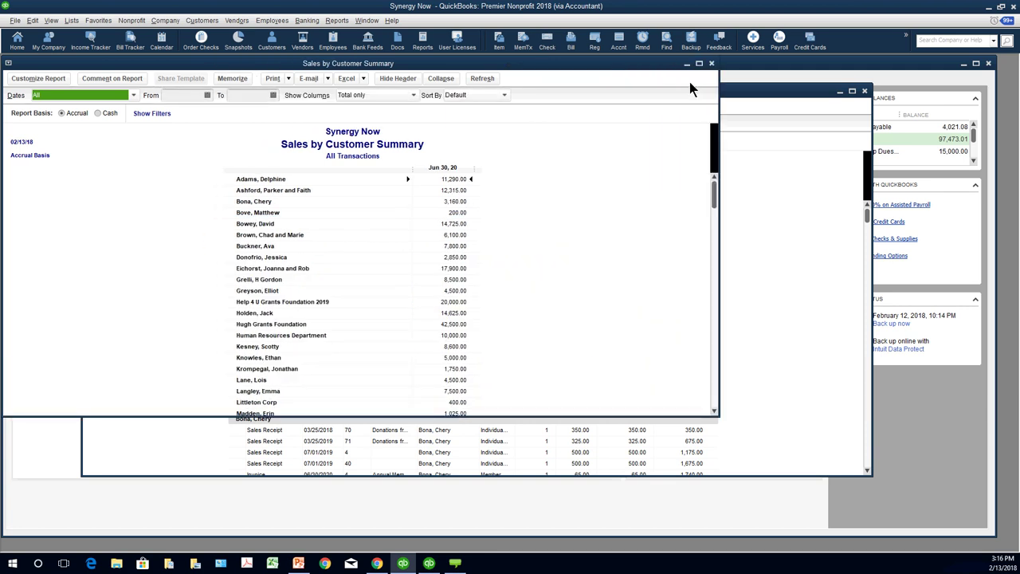
left_click(712, 63)
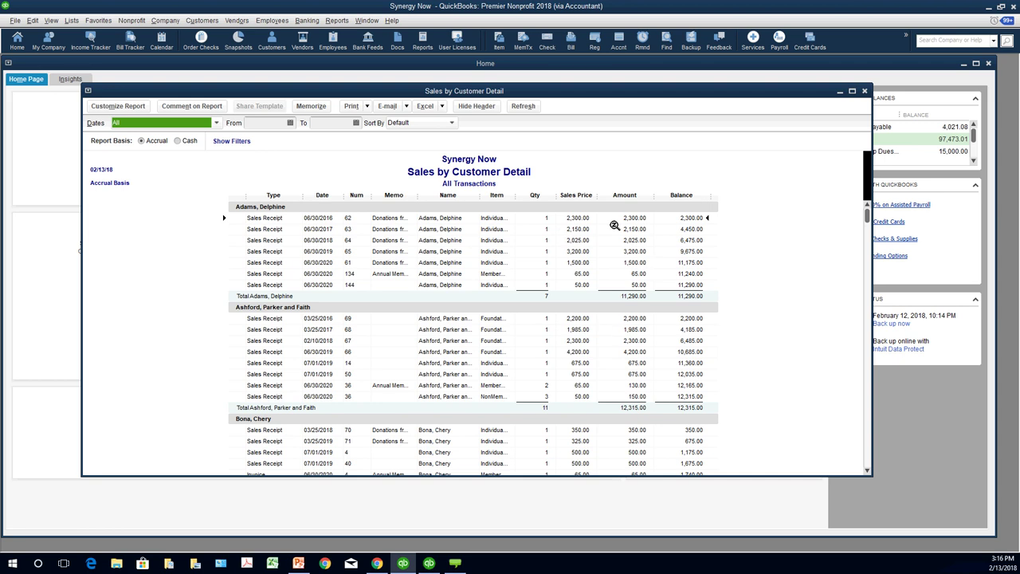
Step: Add an Amount filter ranging from 100.00 to 400.00 in the report's customization Filters
left_click(125, 106)
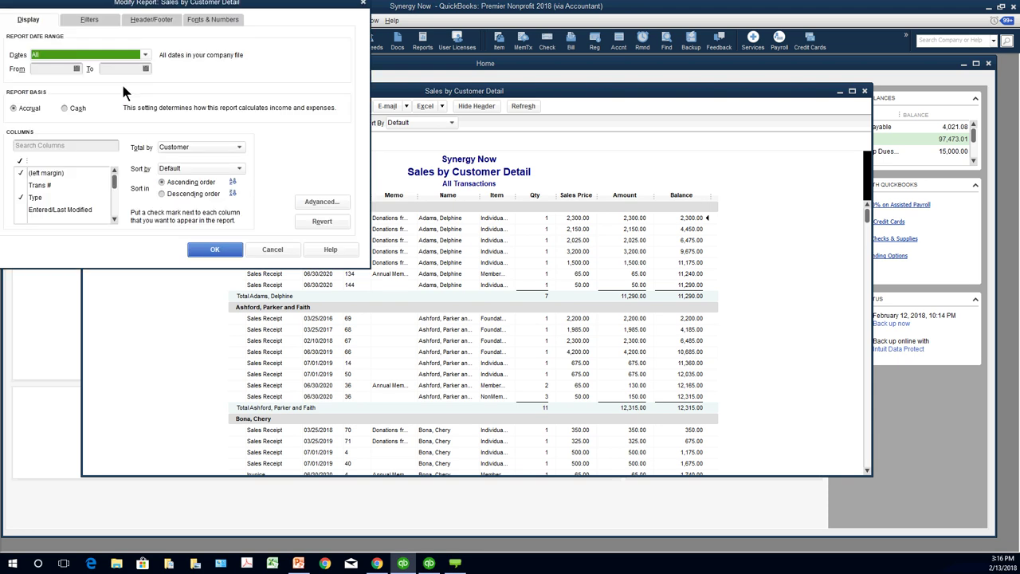
left_click(90, 20)
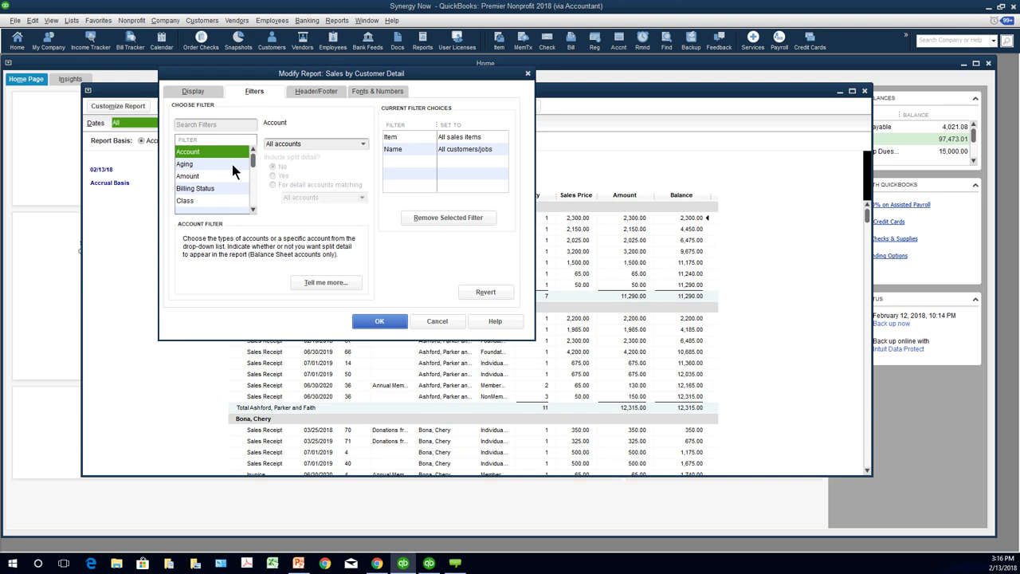
left_click(232, 174)
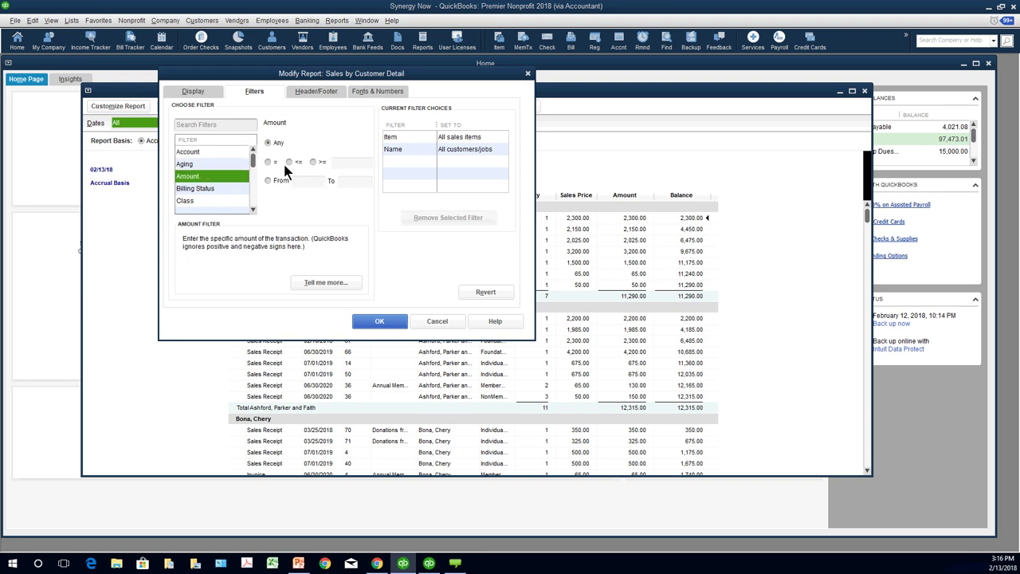
left_click(268, 164)
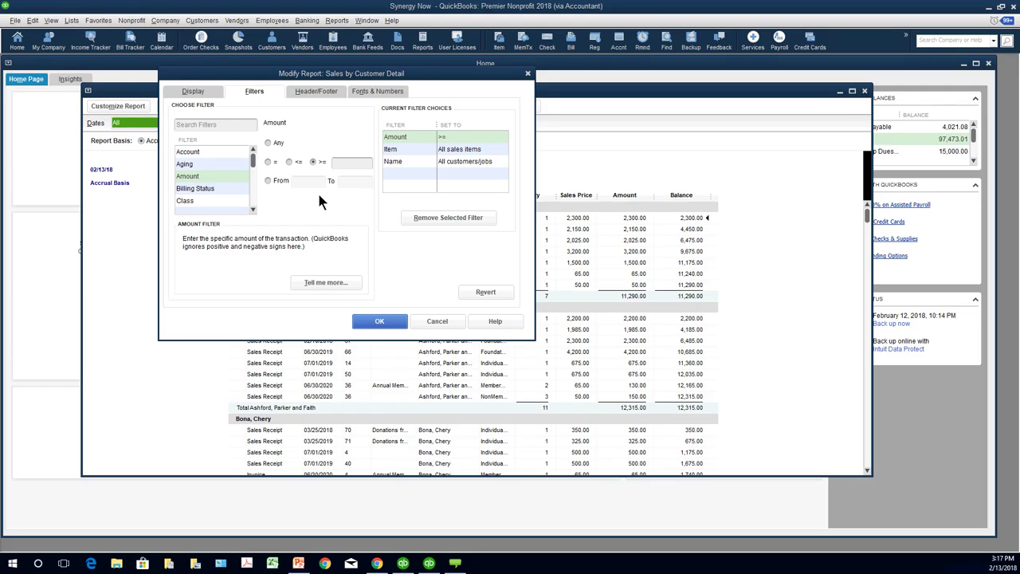
left_click(303, 182)
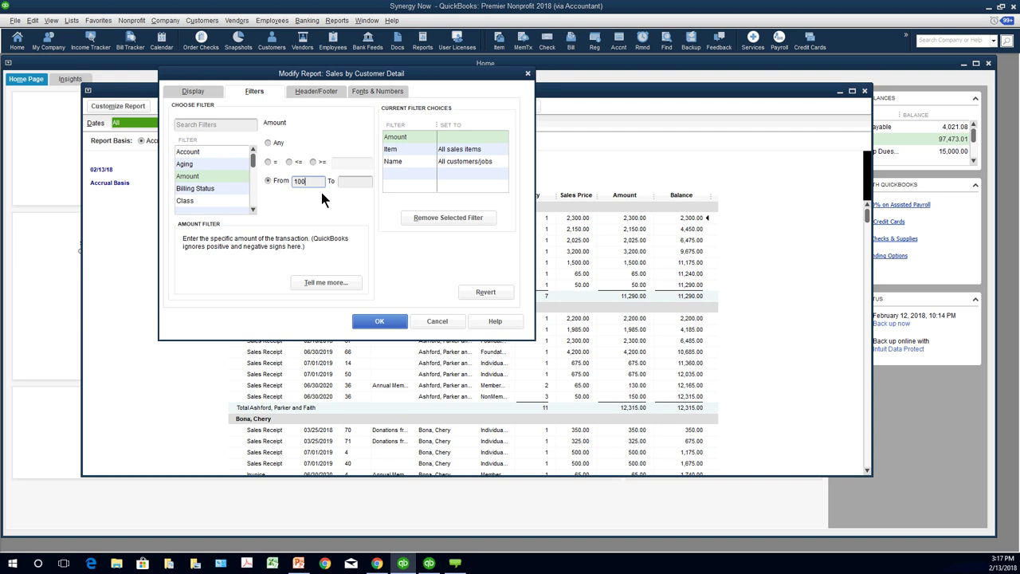
key("Tab")
type("400")
key("Tab")
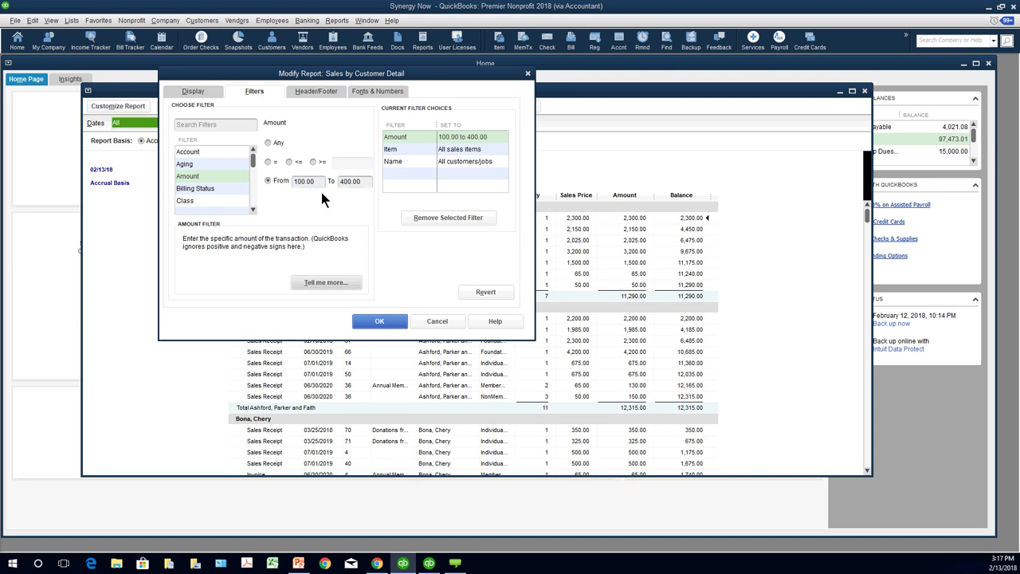
left_click(377, 323)
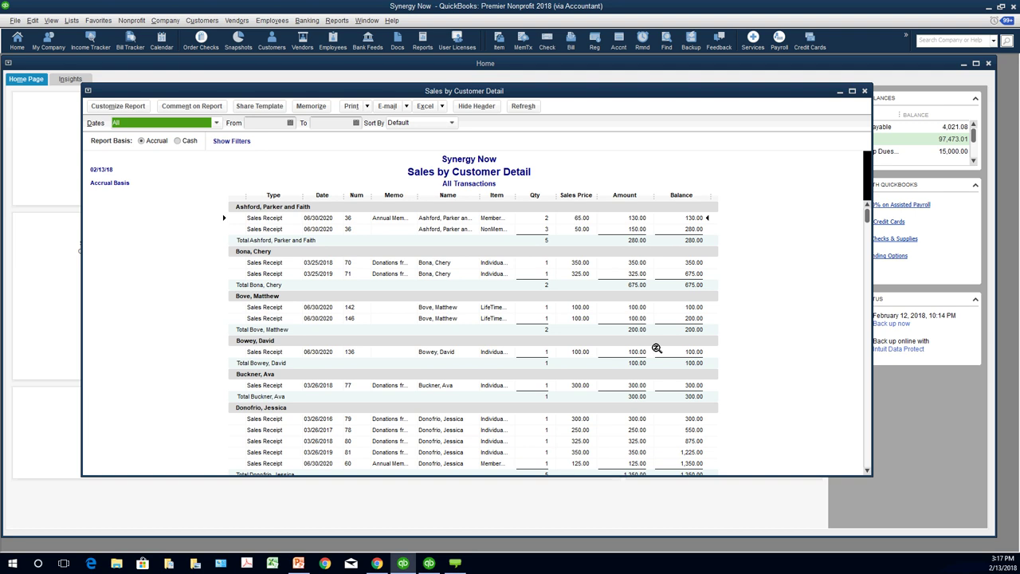
Step: Close the sales report and open Company & Financial > Profit & Loss Standard
left_click(865, 91)
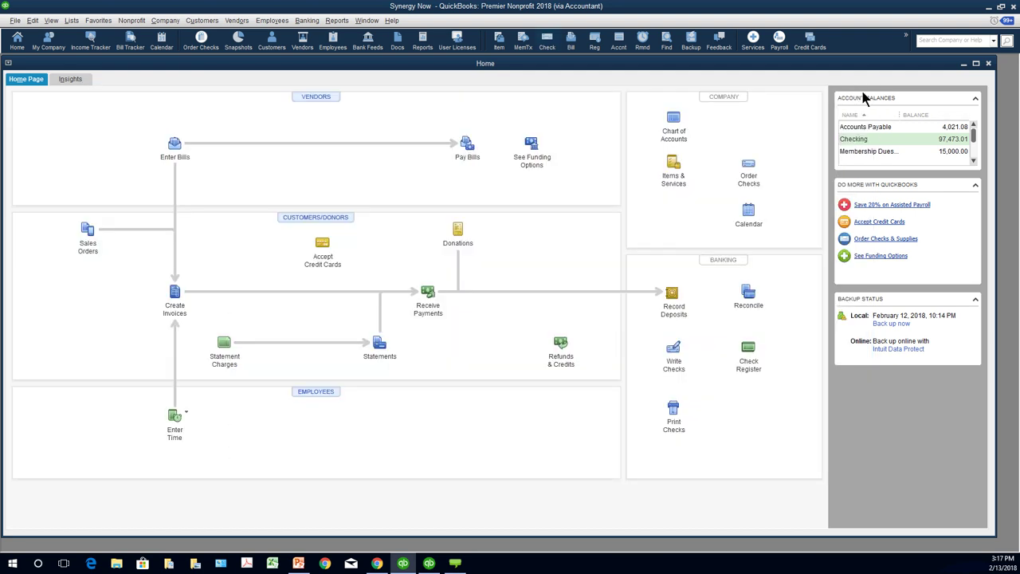
left_click(336, 20)
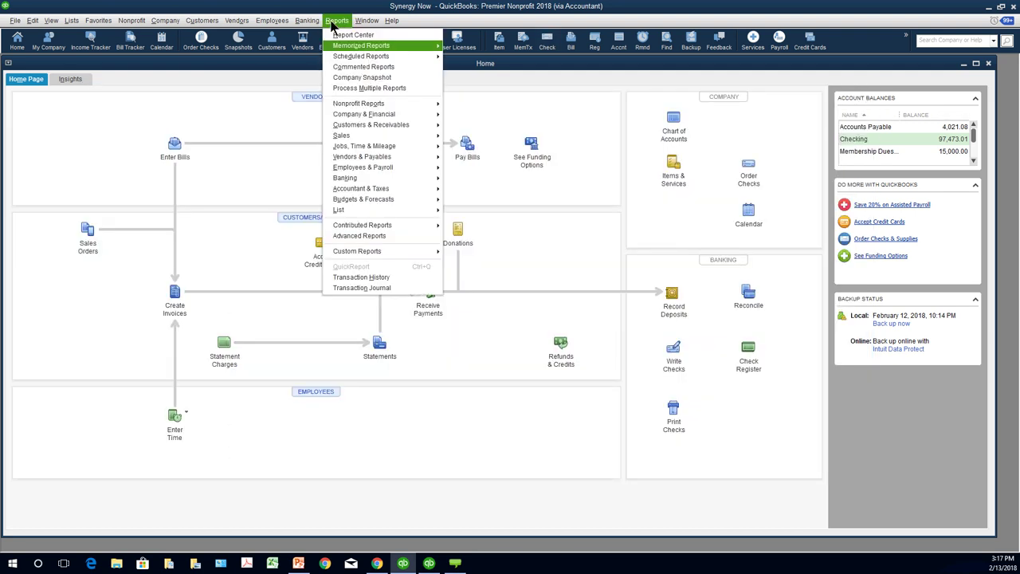
mouse_move(359, 113)
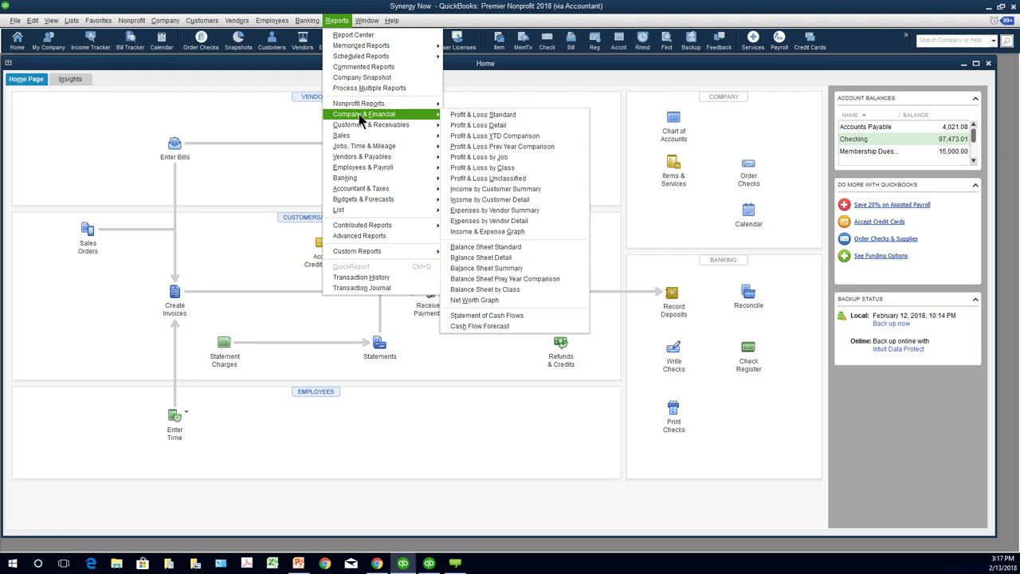
left_click(453, 114)
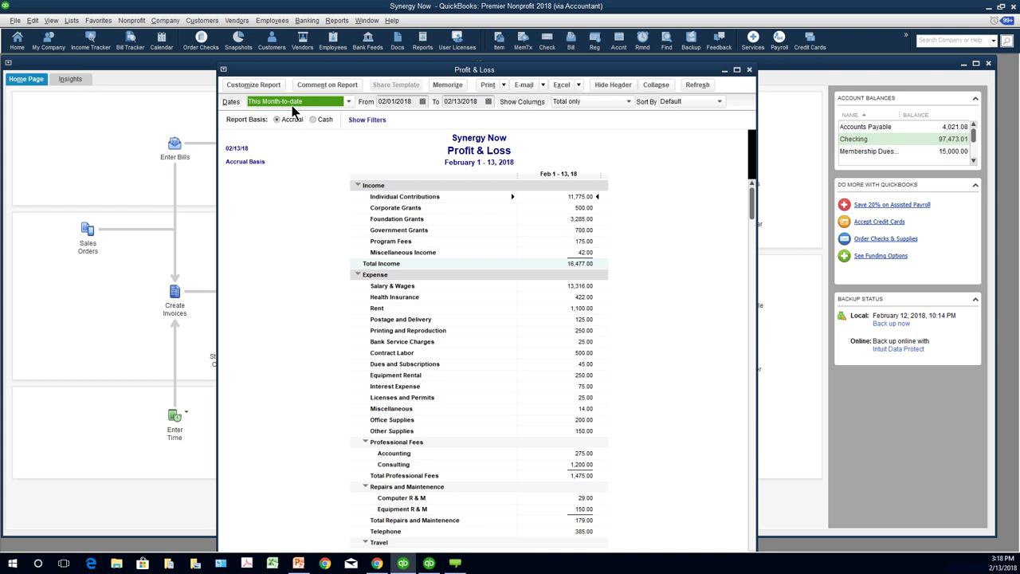
Step: Set the Profit & Loss date range to This Fiscal Year-to-date
left_click(256, 85)
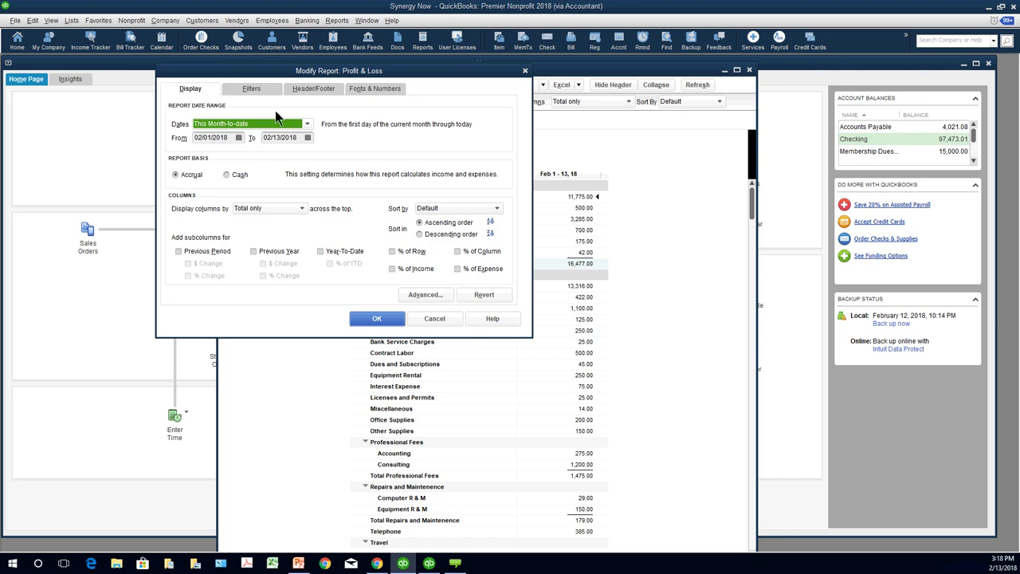
left_click(434, 318)
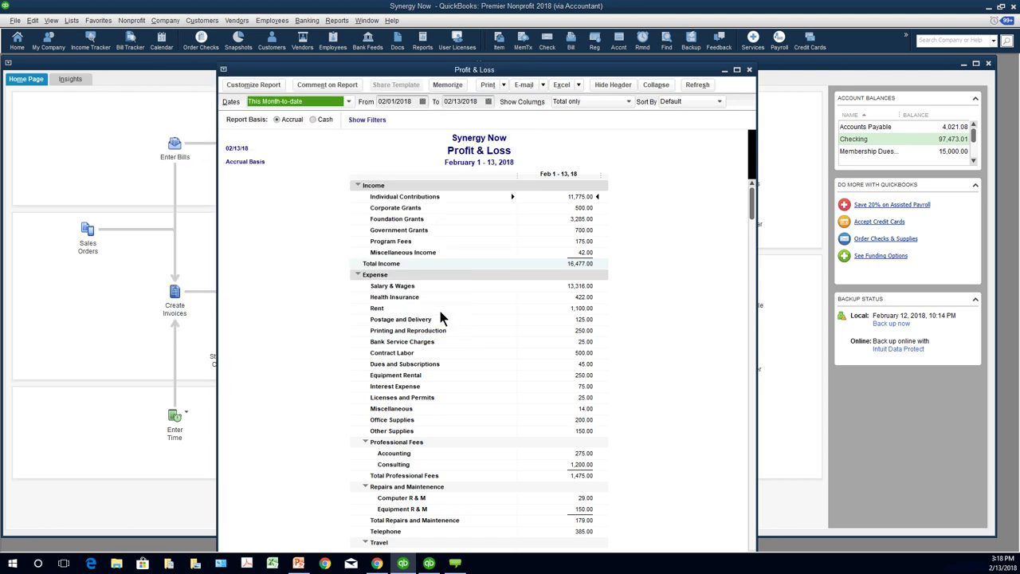
left_click(350, 102)
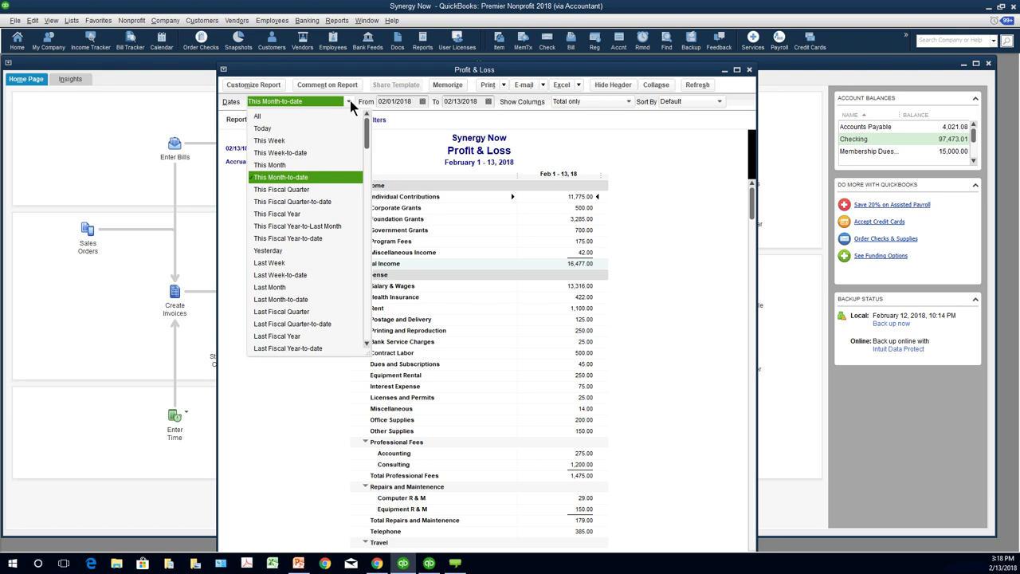
left_click(278, 239)
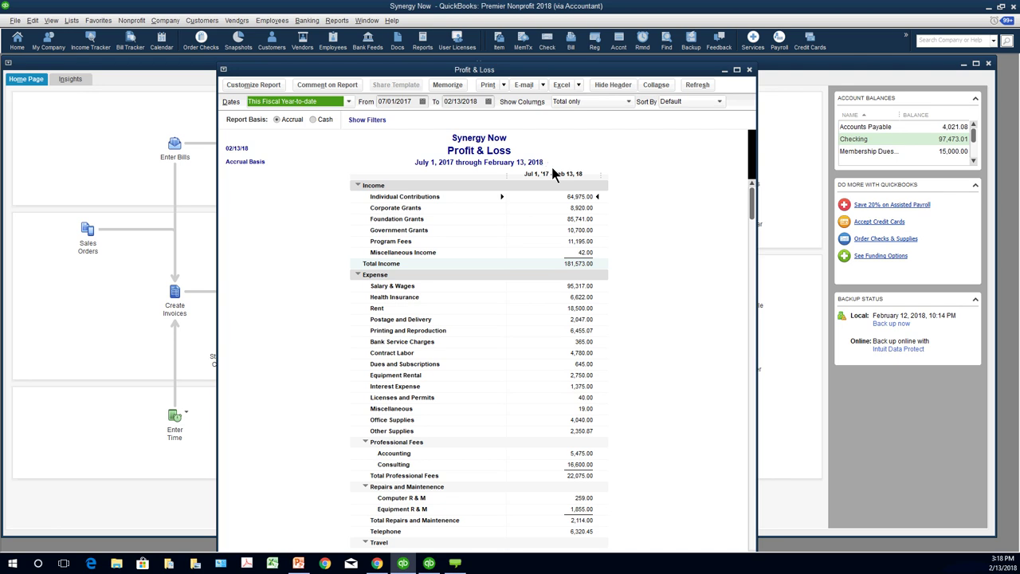
Step: Change the report's end date to February 8, 2018
left_click(489, 102)
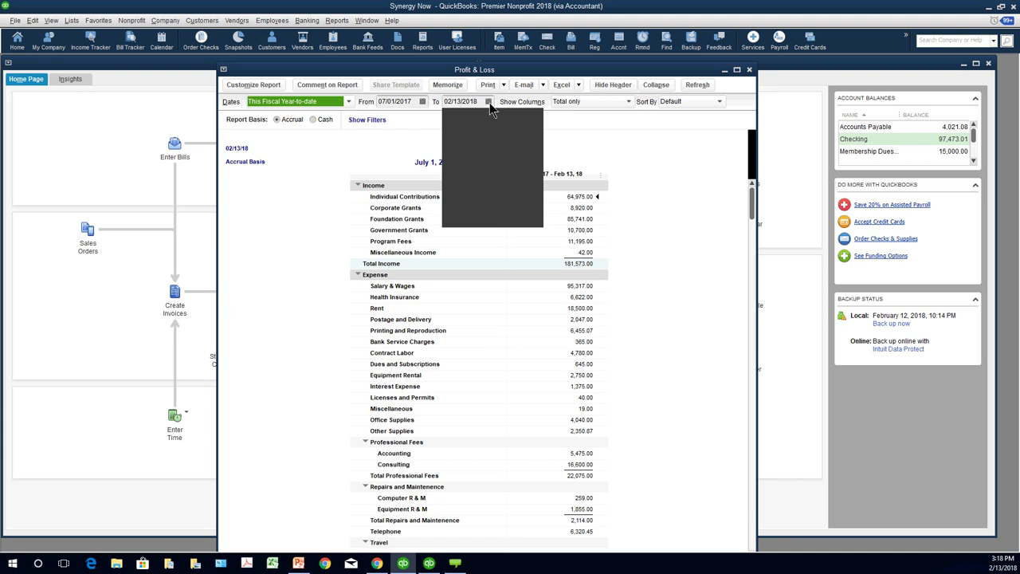
left_click(455, 120)
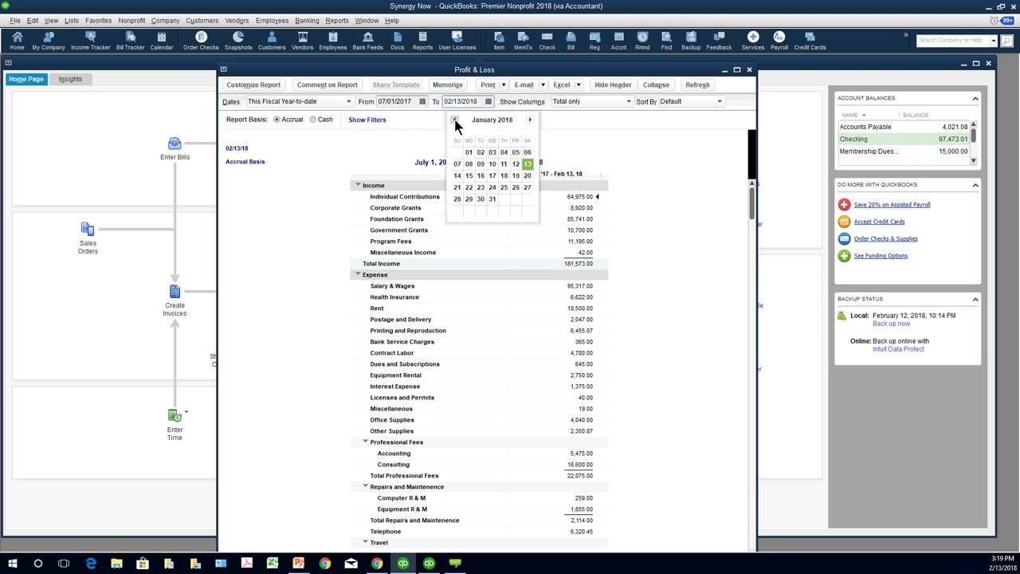
left_click(491, 206)
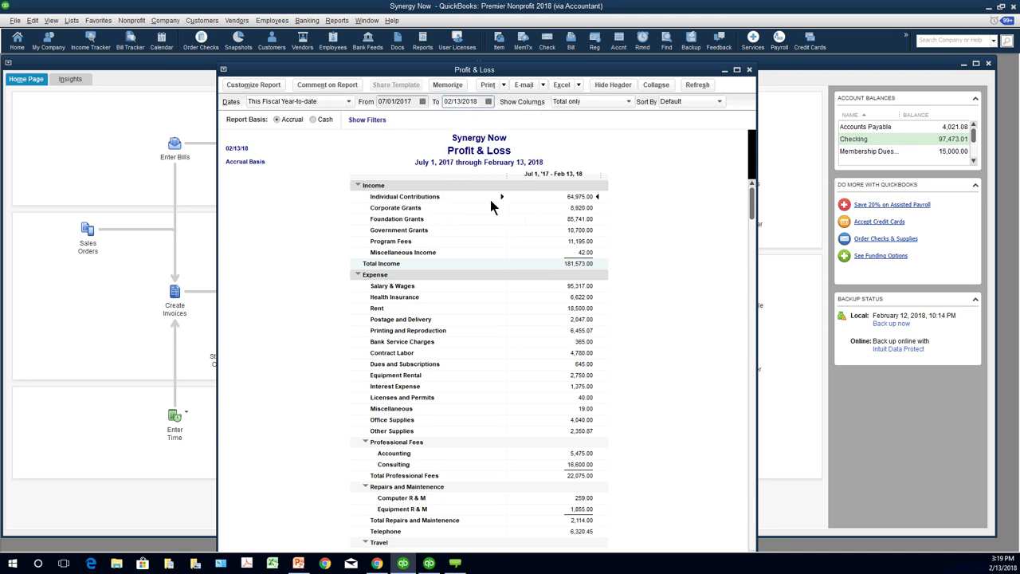
left_click(489, 102)
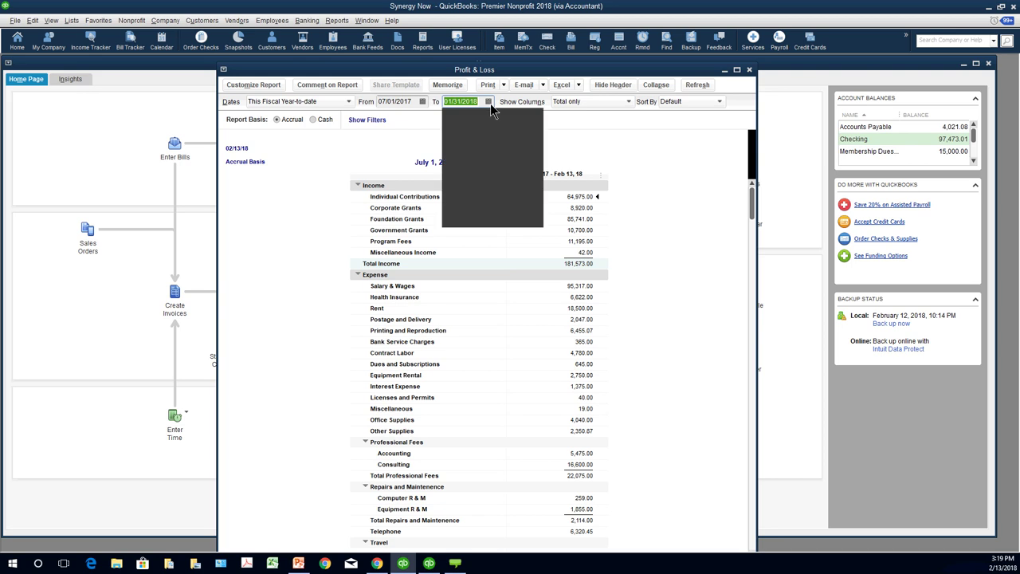
left_click(530, 120)
left_click(502, 163)
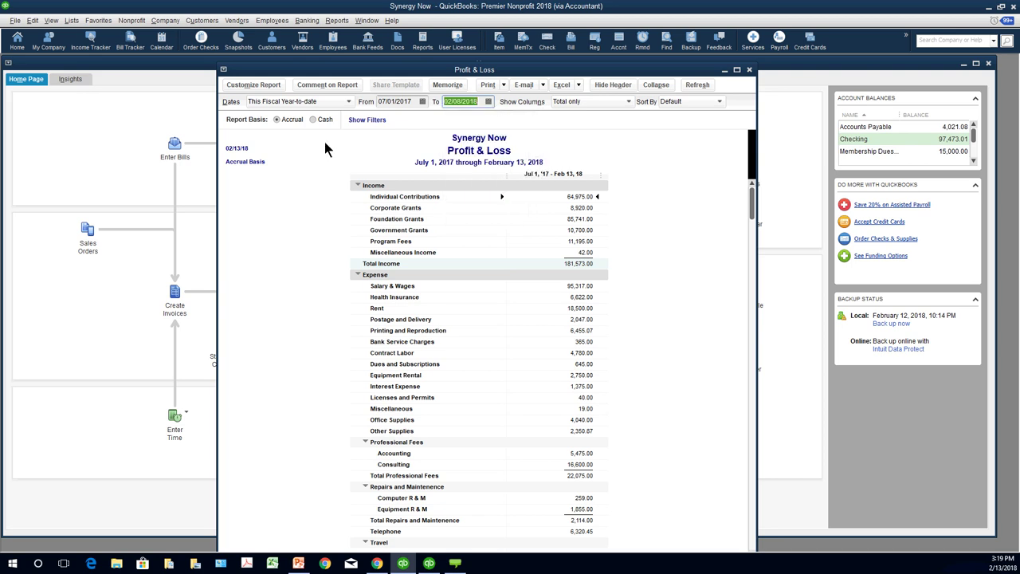
left_click(349, 106)
Step: Switch the range to This Fiscal Year-to-Last Month, 07/01/2017 to 01/31/2018
left_click(347, 102)
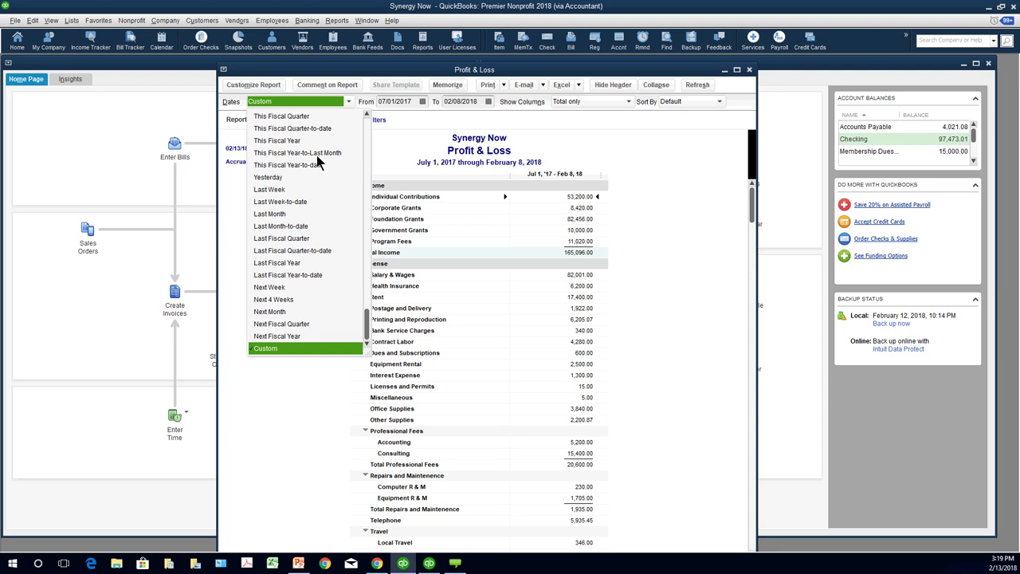
left_click(385, 118)
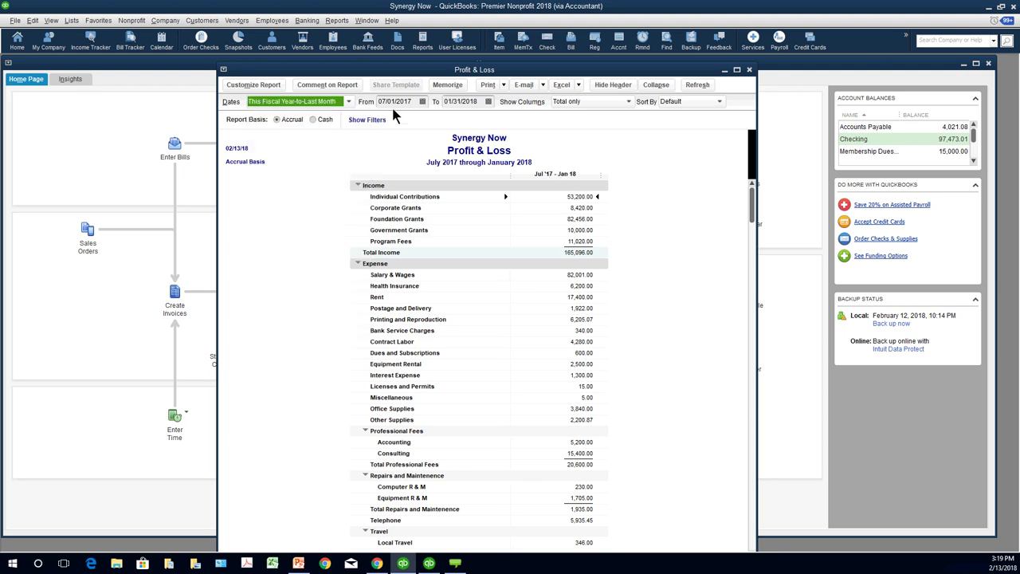
left_click(386, 104)
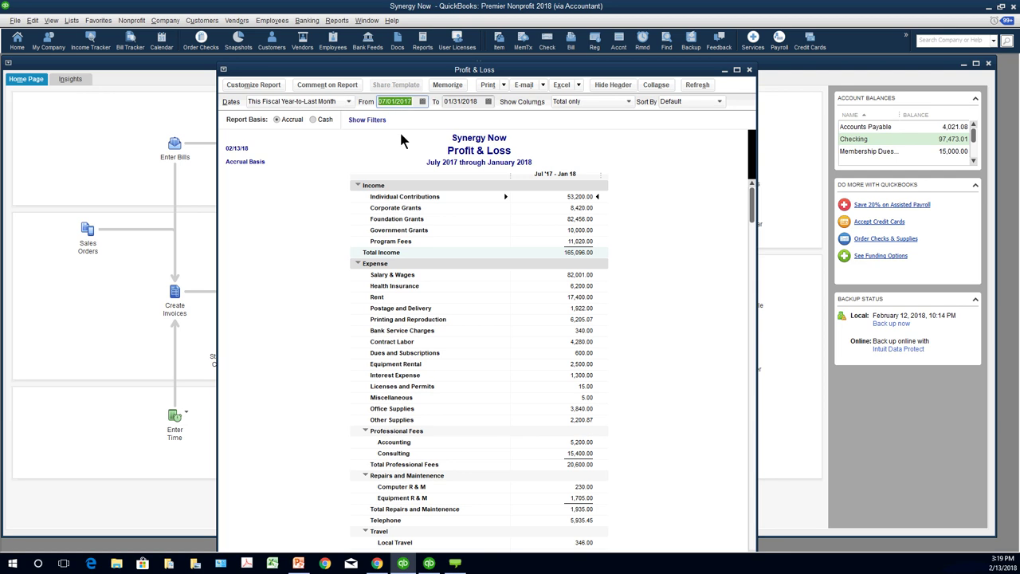
key("Tab")
Step: Append 'for Board' to the Header/Footer report title, making it 'Profit & Loss for Board'
left_click(272, 85)
left_click(296, 88)
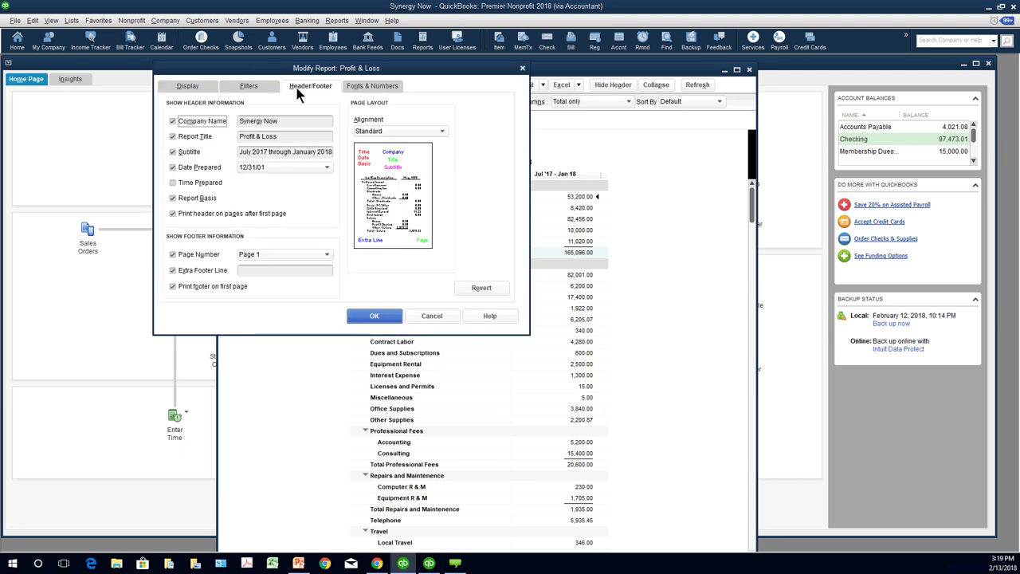
left_click(286, 137)
type("for B")
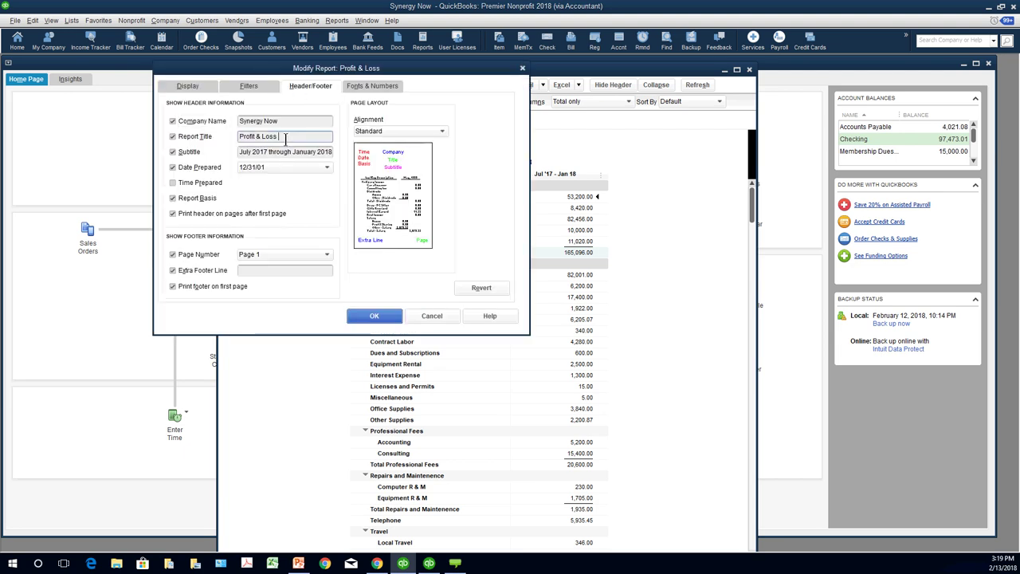
type("oard")
left_click(366, 319)
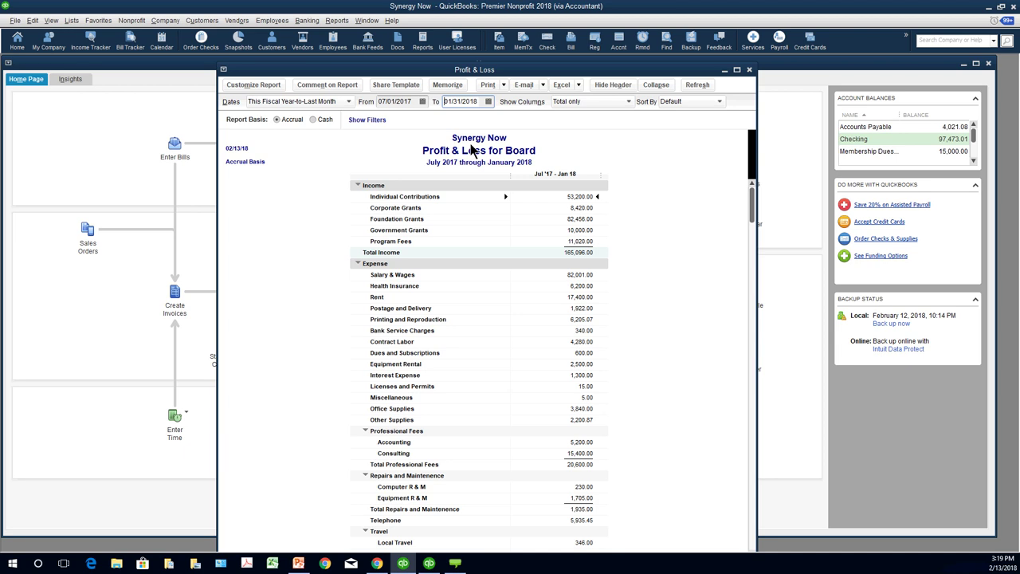
left_click(449, 86)
left_click(351, 102)
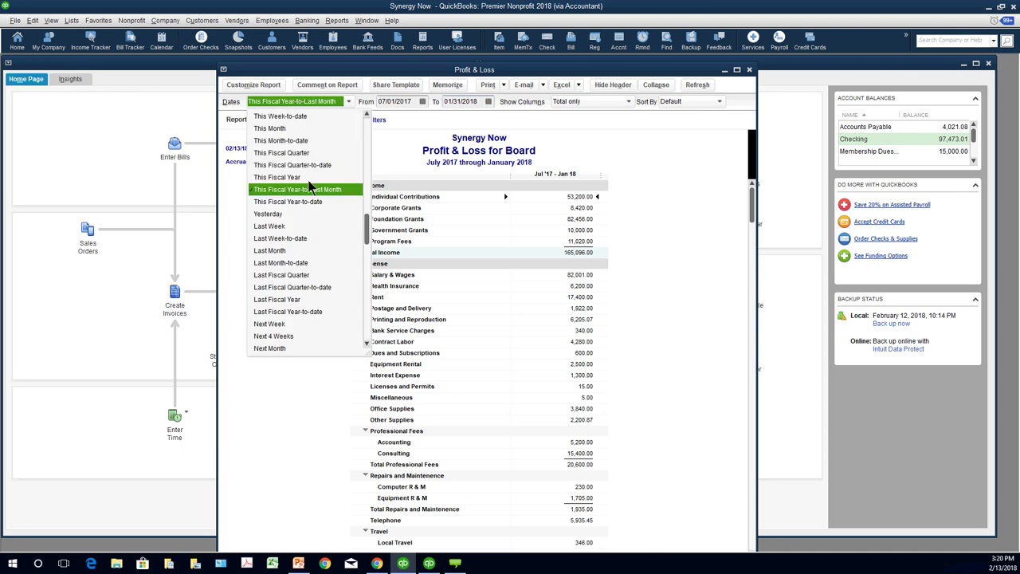
left_click(311, 201)
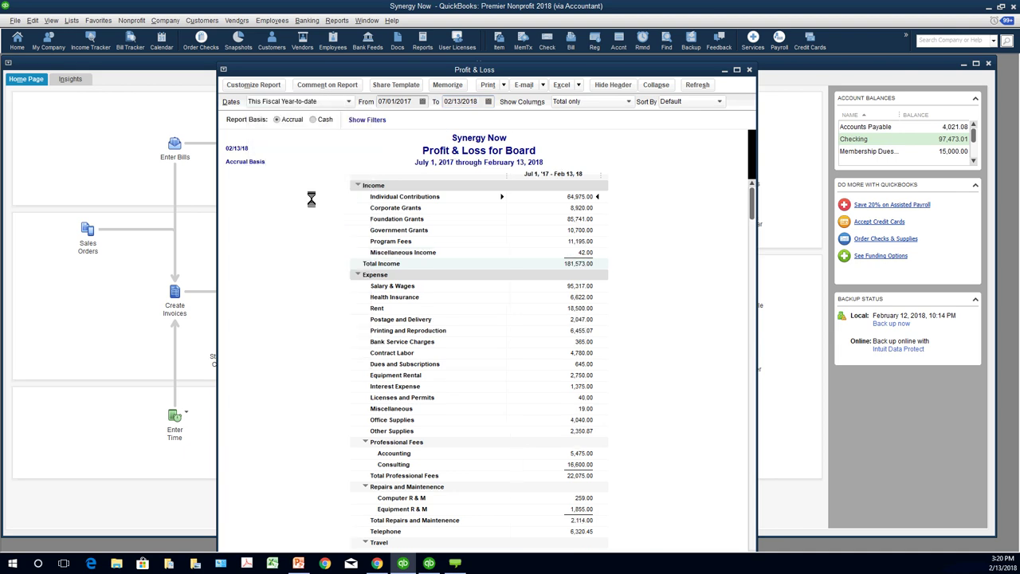
left_click(489, 101)
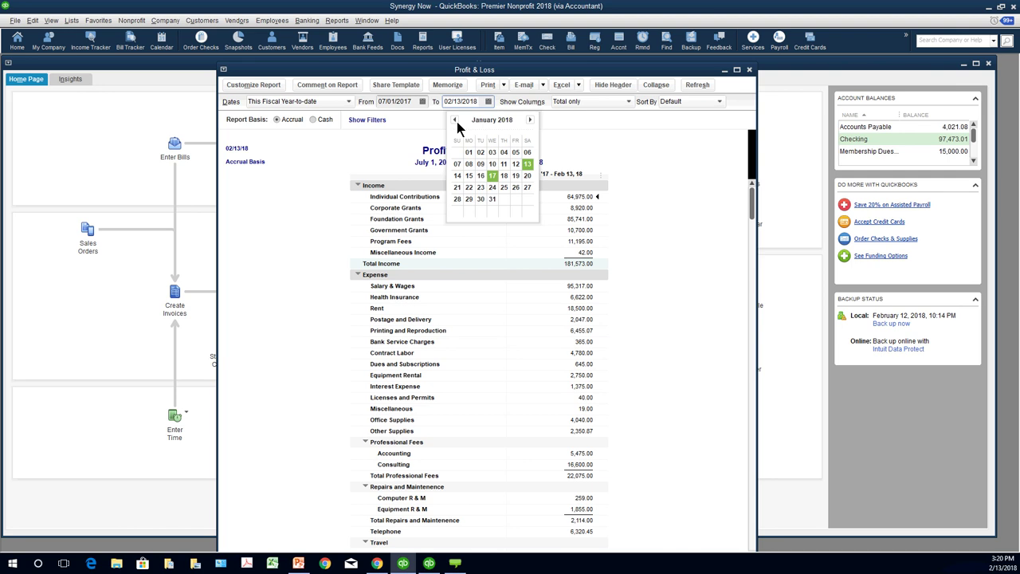
left_click(491, 199)
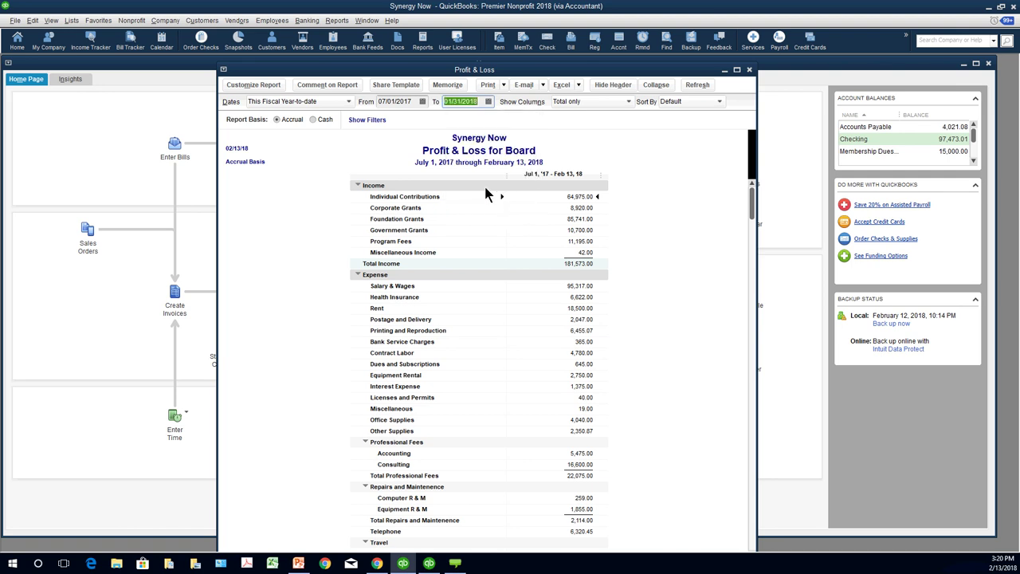
key("Tab")
left_click(303, 102)
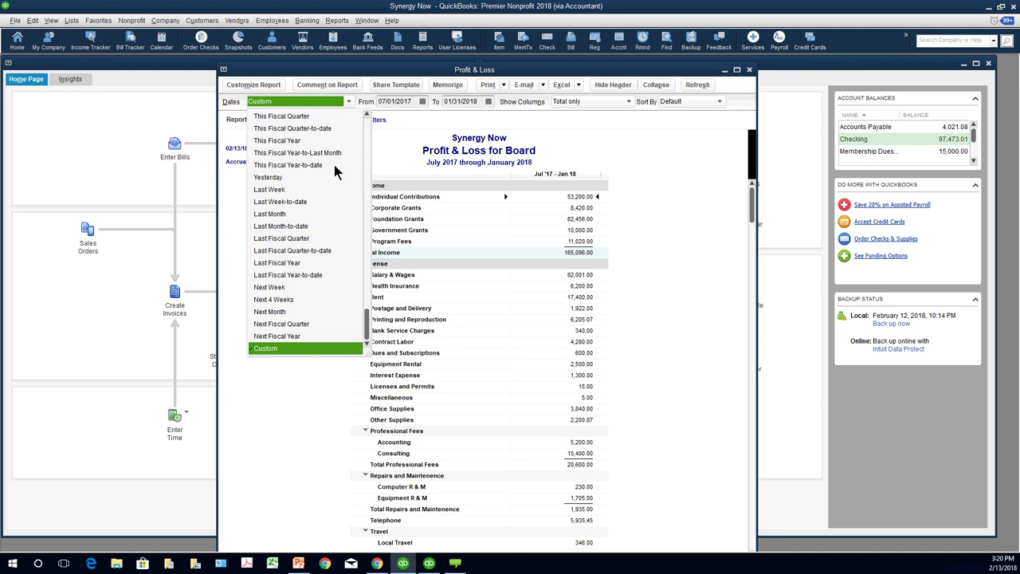
key("Escape")
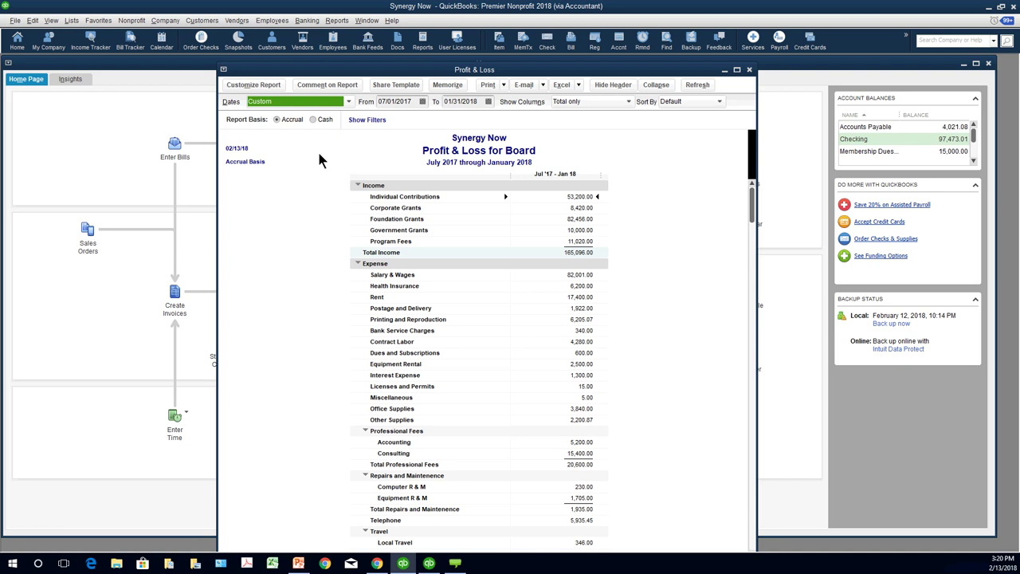
key("Tab")
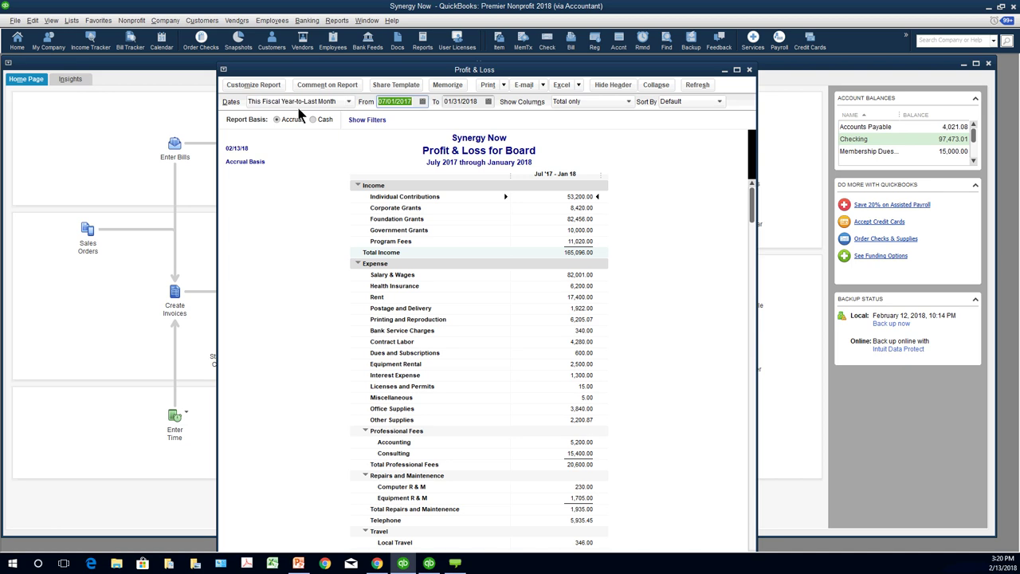
Step: Memorize the report as 'Profit & Loss for Board' and close it
left_click(448, 84)
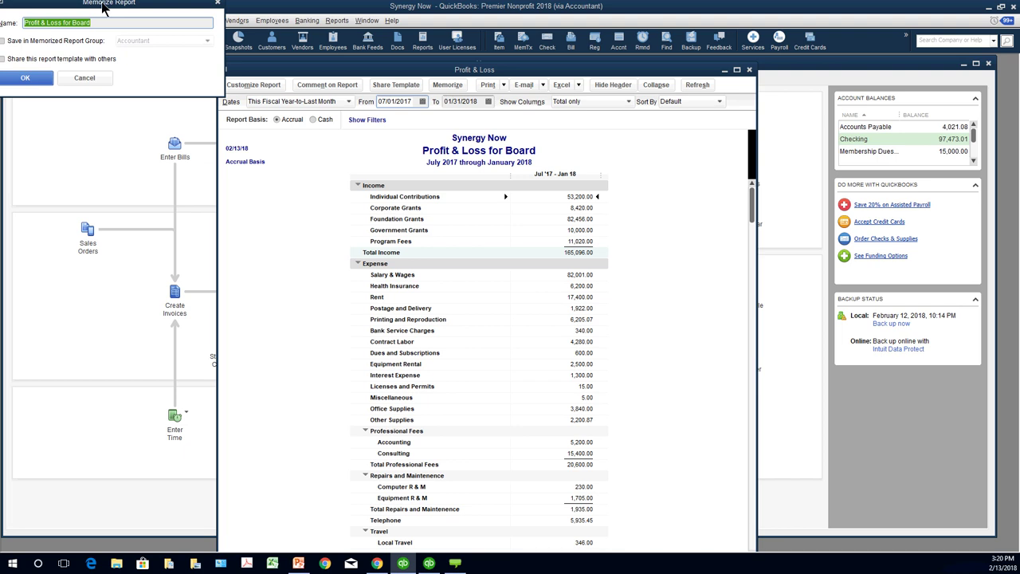
left_click(365, 161)
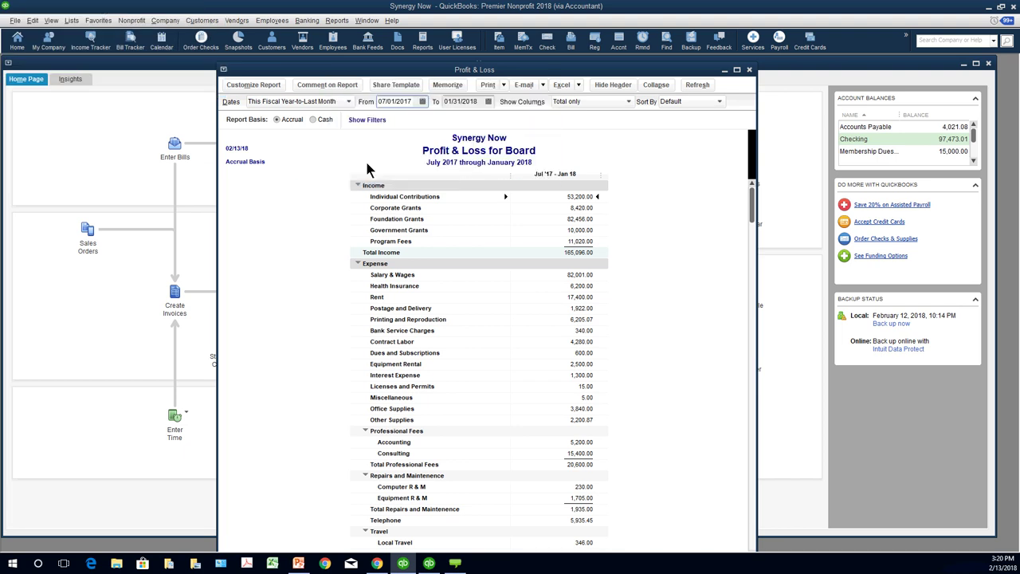
left_click(749, 70)
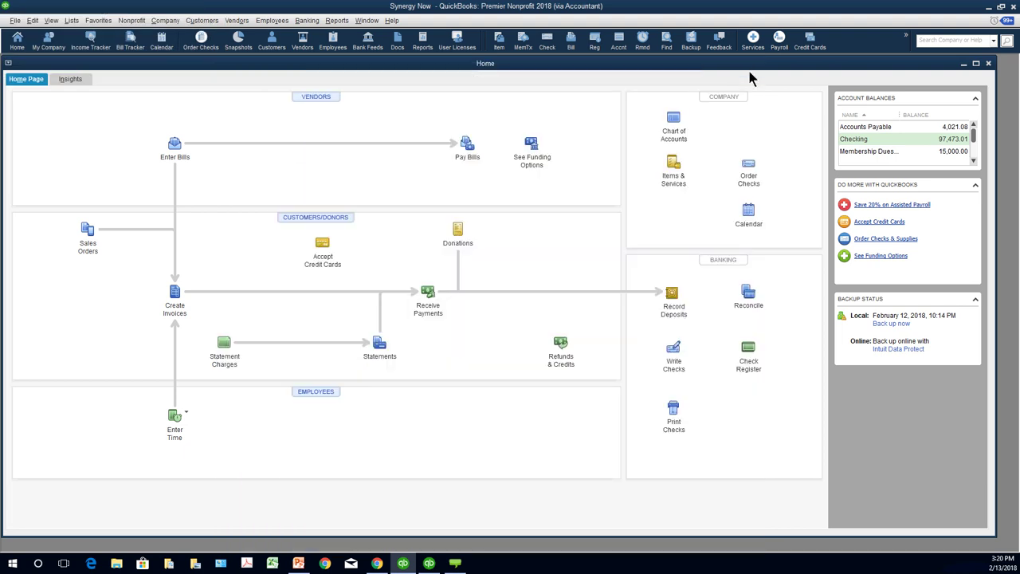
Step: Reopen Profit & Loss for Board from Reports > Memorized Reports
left_click(333, 21)
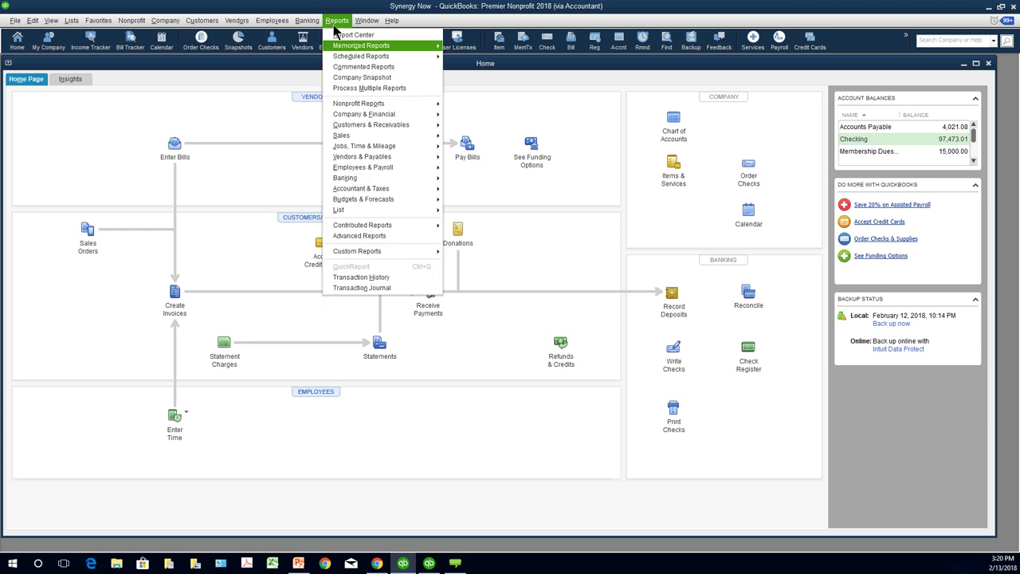
mouse_move(351, 50)
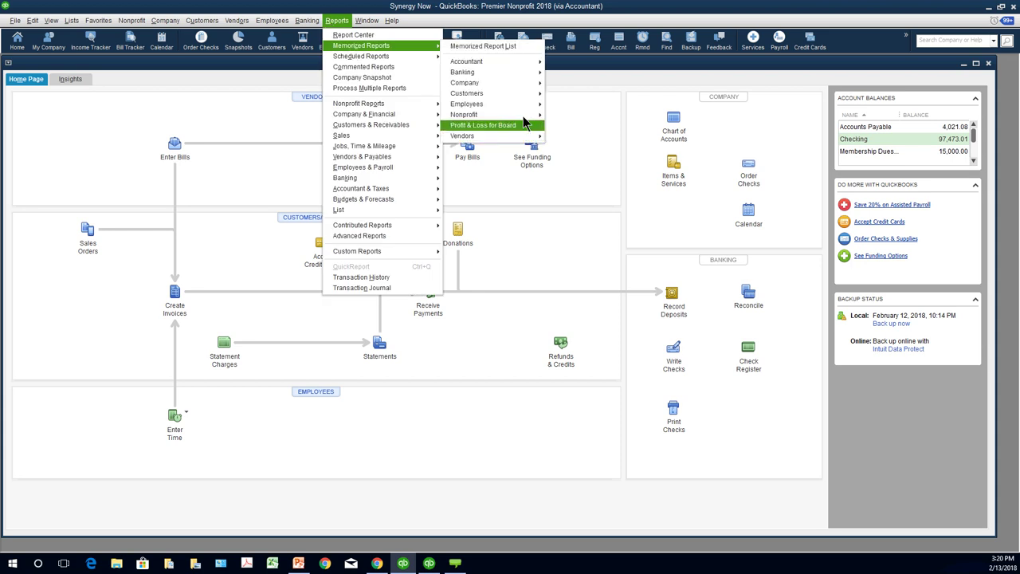
left_click(516, 130)
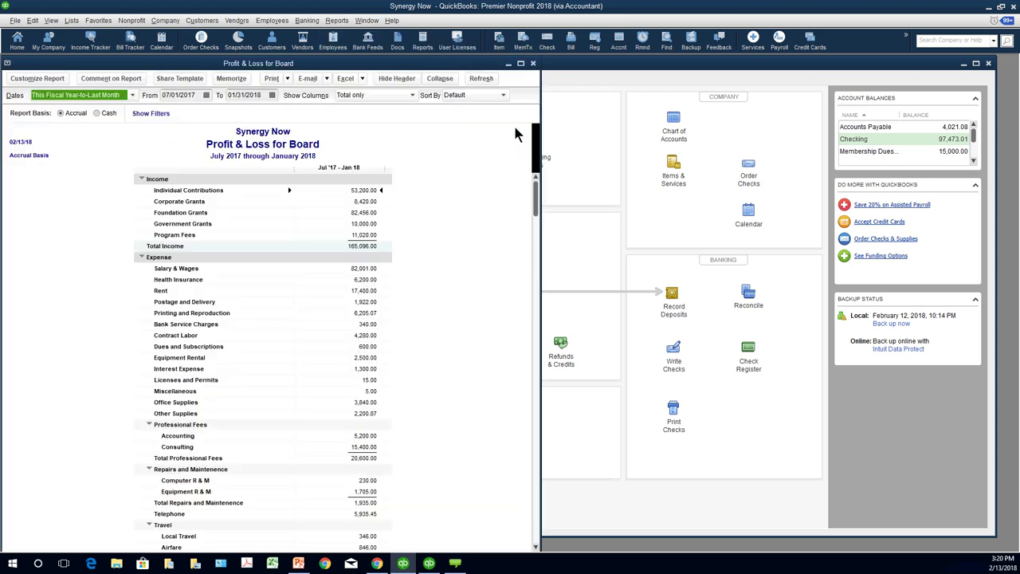
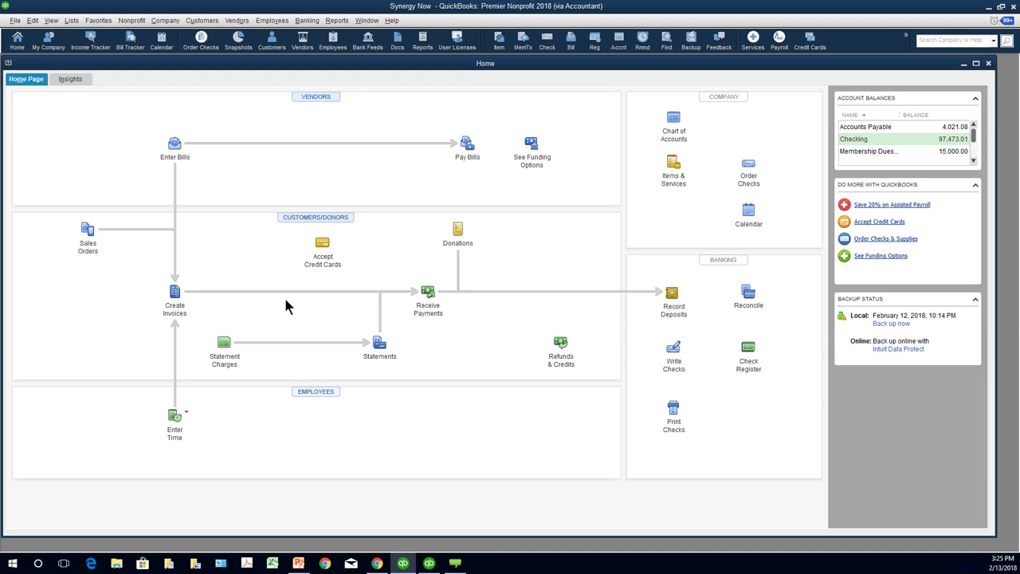
left_click(71, 20)
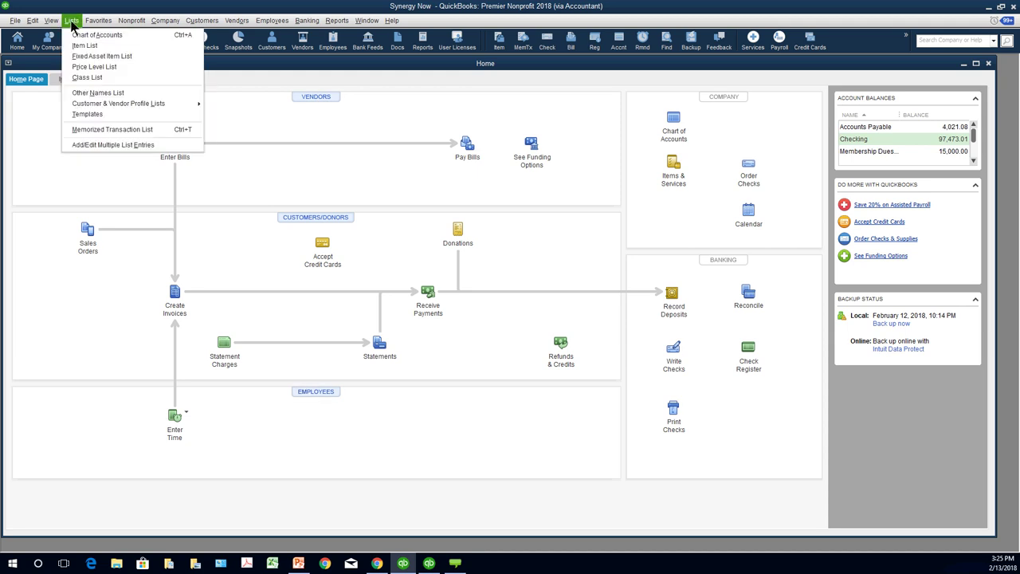
left_click(79, 94)
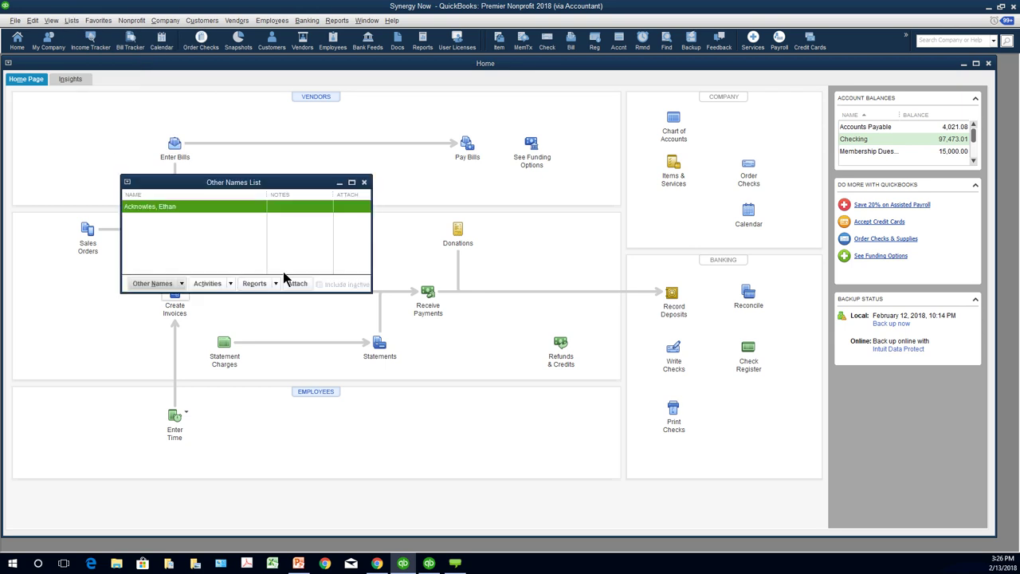
left_click(365, 183)
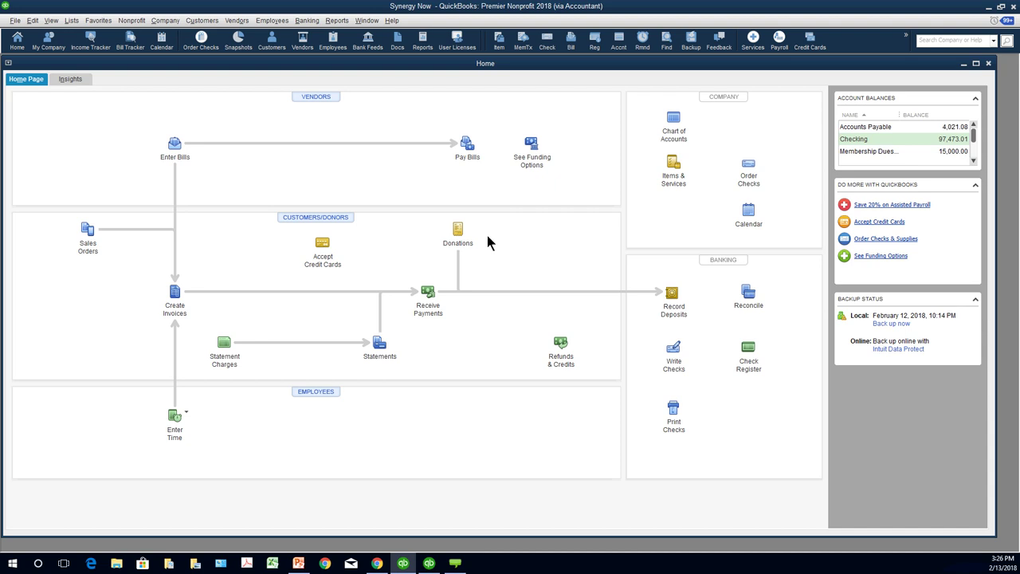
Step: Start a donation sales receipt and step back through receipts 146 and 145 to No. 144
left_click(458, 230)
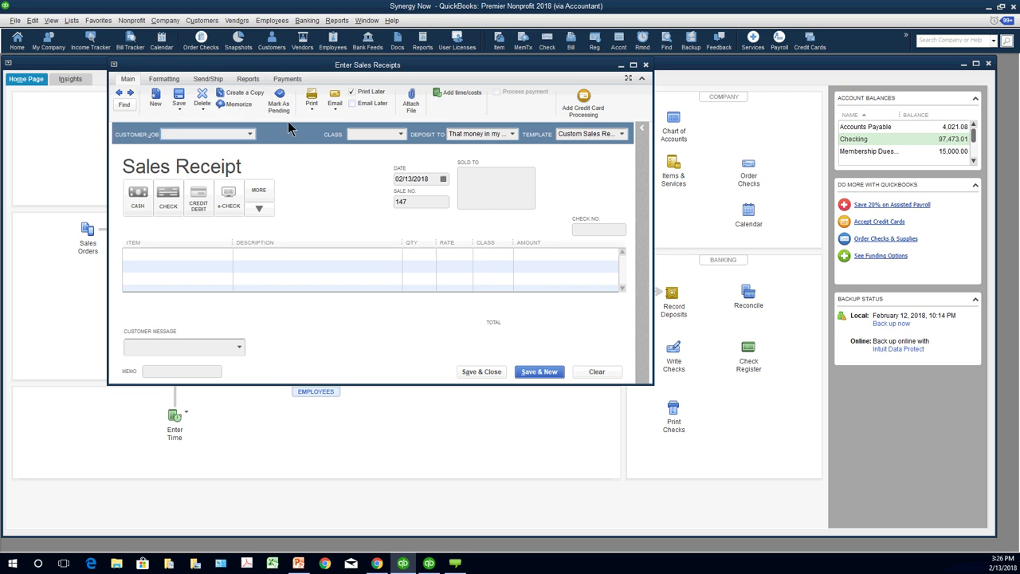
left_click(119, 93)
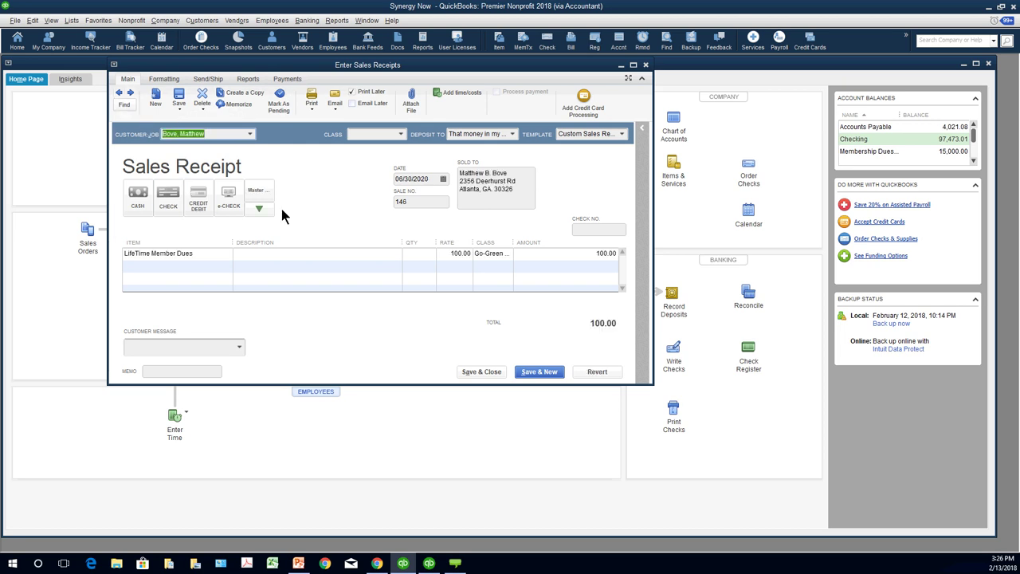
left_click(119, 95)
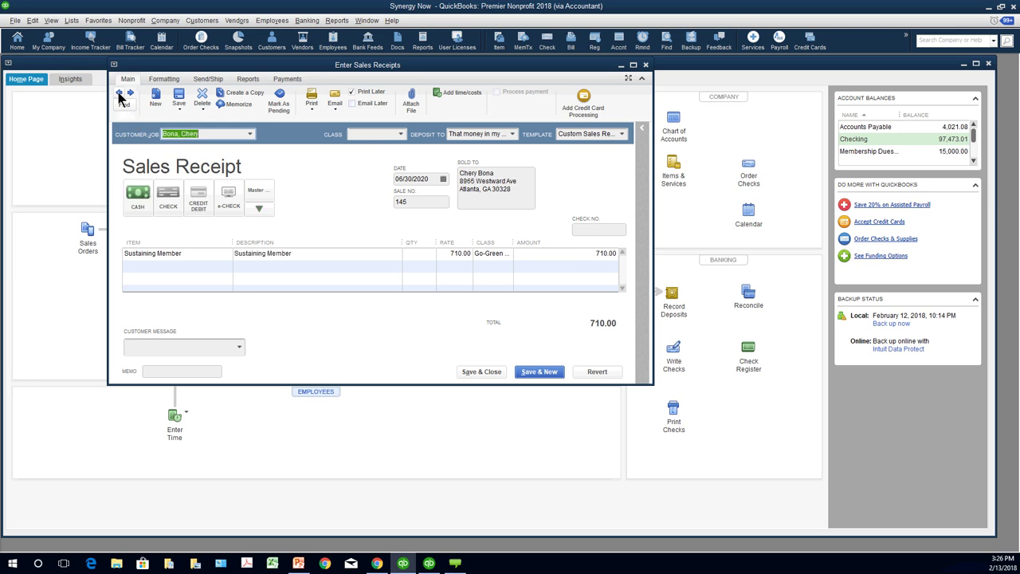
left_click(119, 94)
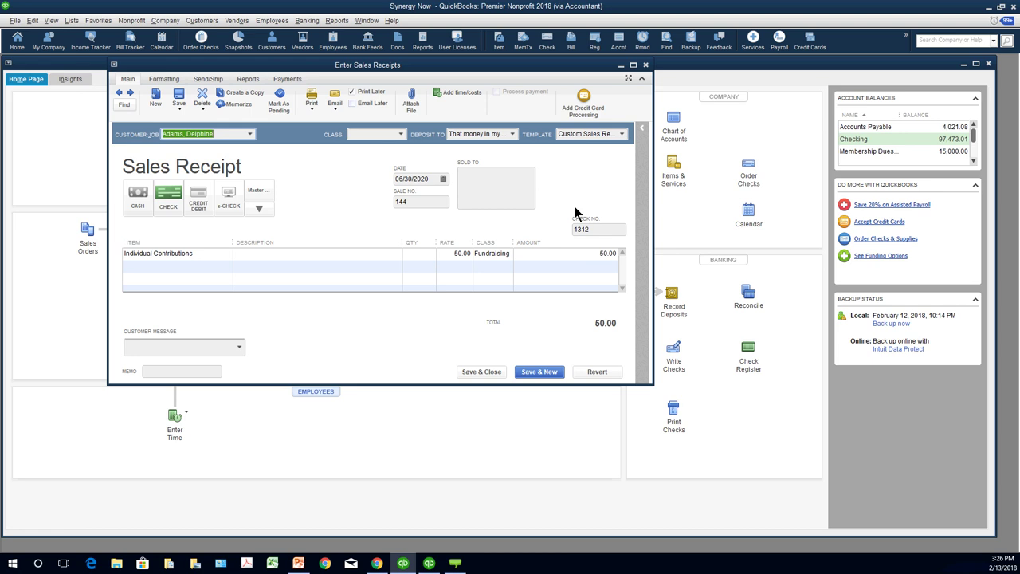
Step: Check the item information, then print-preview sales receipt 144 and close the preview
key("F2")
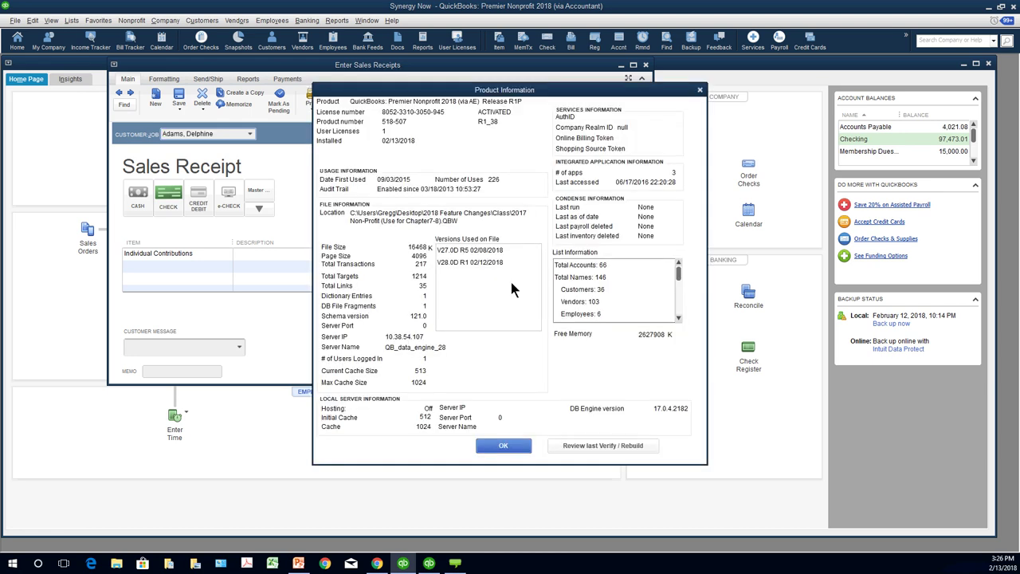
left_click(510, 446)
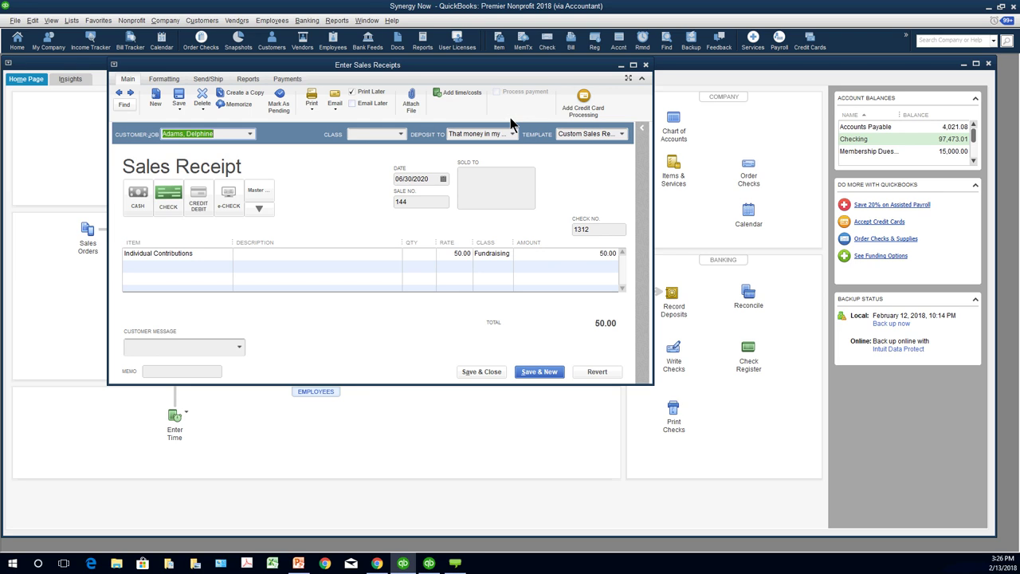
left_click(315, 111)
left_click(312, 111)
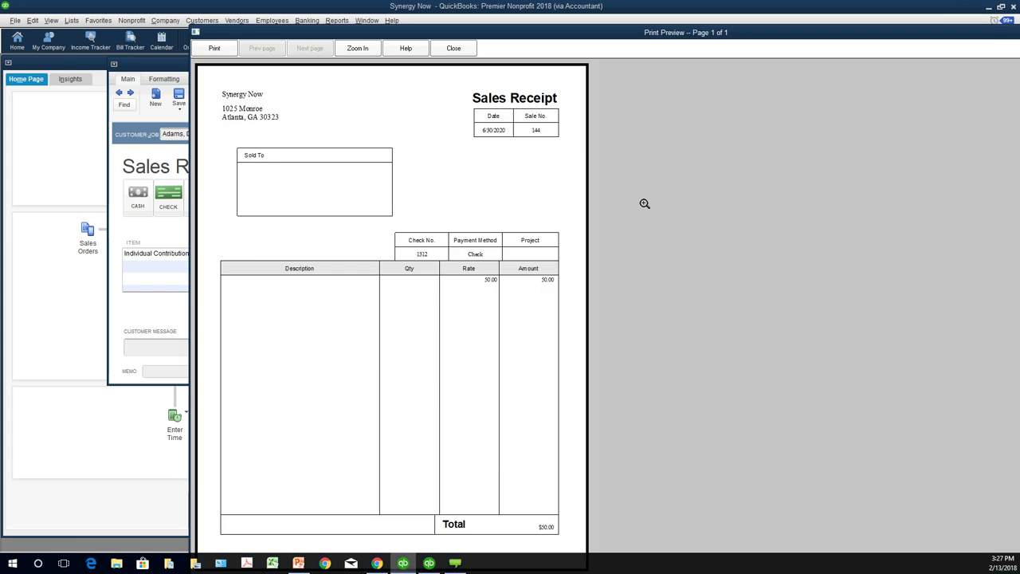
left_click(454, 48)
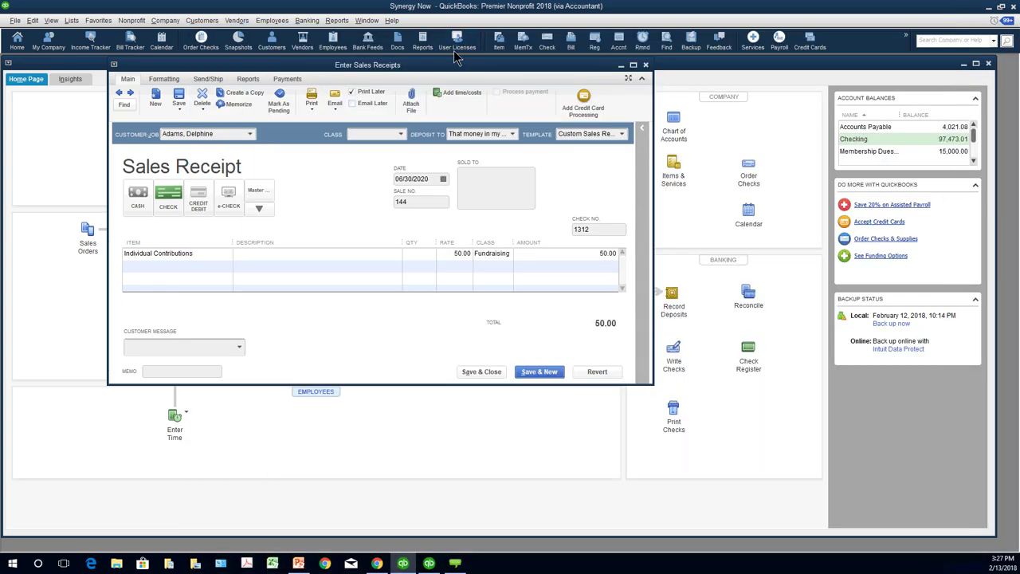
Step: Apply the Synergy Thank You Letter template to receipt 144 and preview the resulting letter
left_click(622, 135)
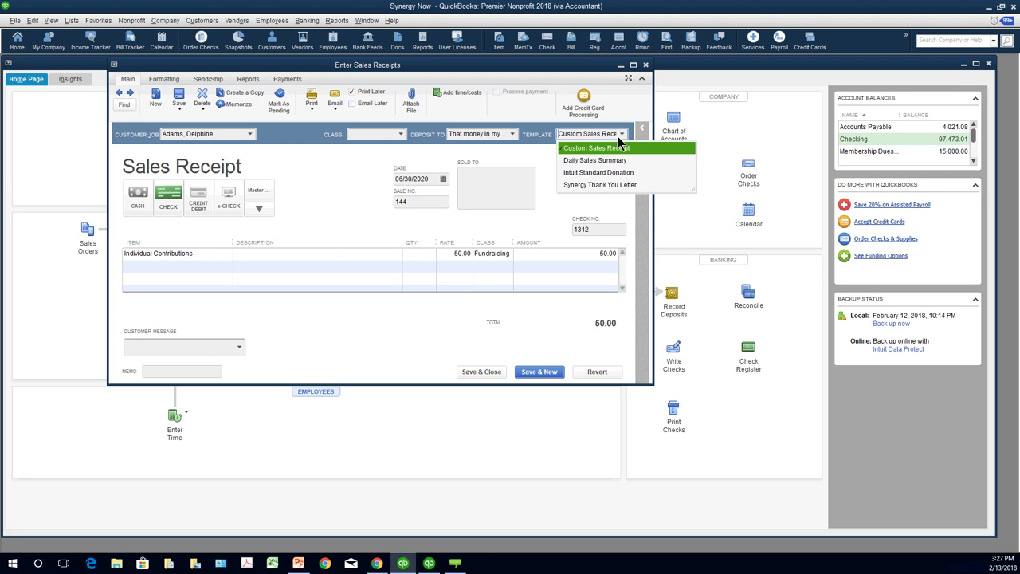
left_click(581, 184)
left_click(312, 104)
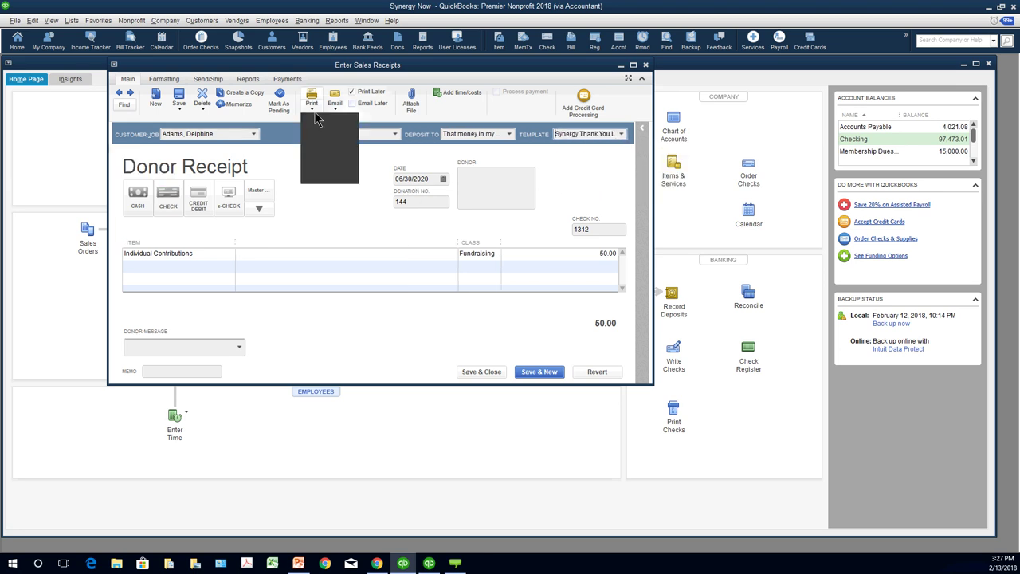
left_click(317, 119)
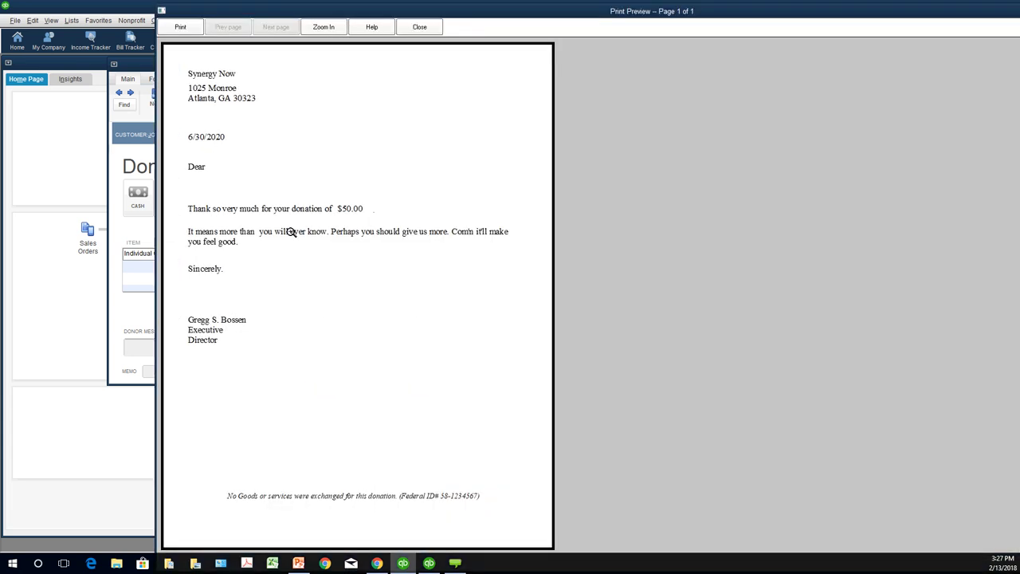
left_click(419, 27)
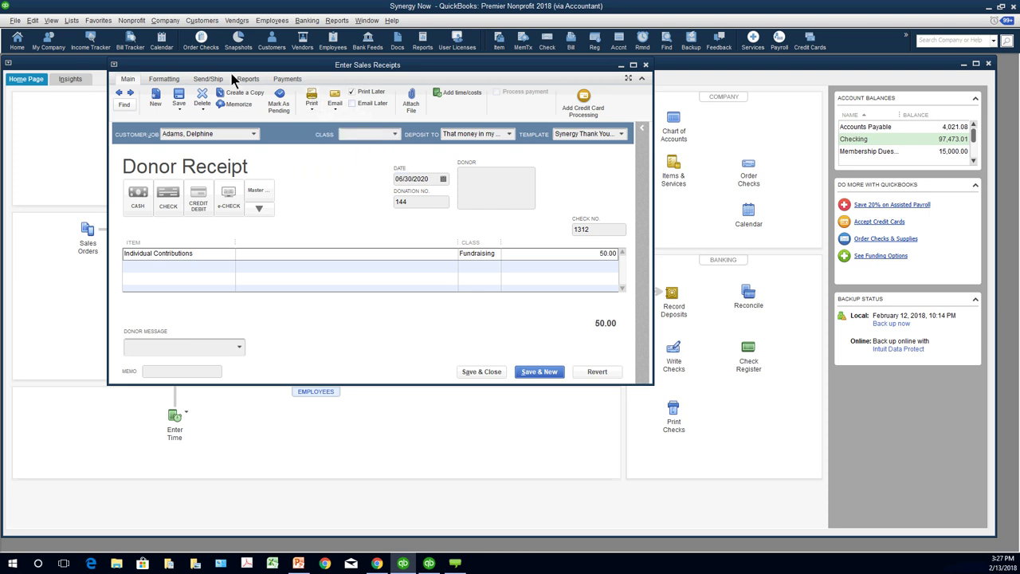
Step: Edit the Synergy Thank You Letter from the Templates list and open its Layout Designer
left_click(75, 22)
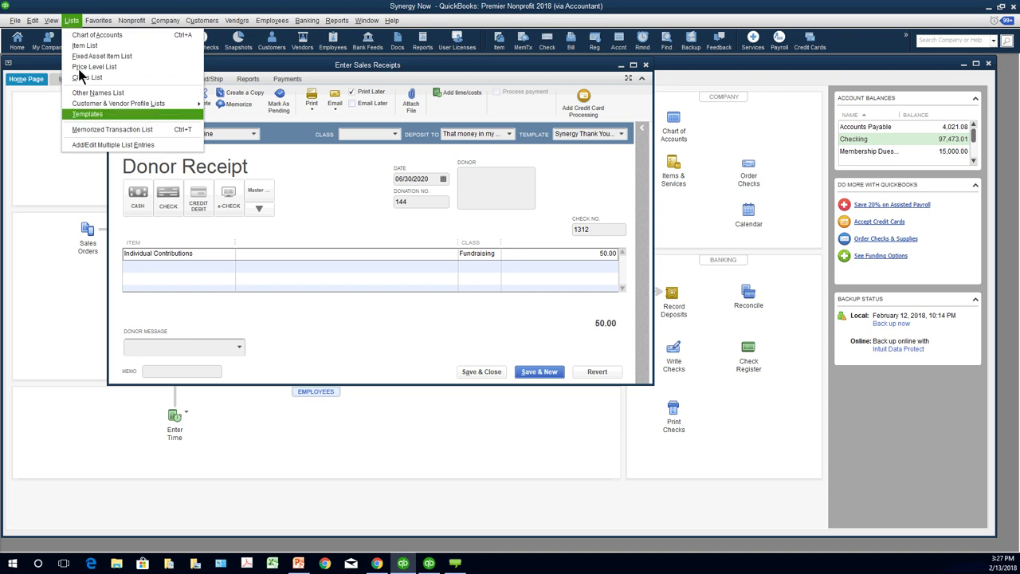
left_click(82, 114)
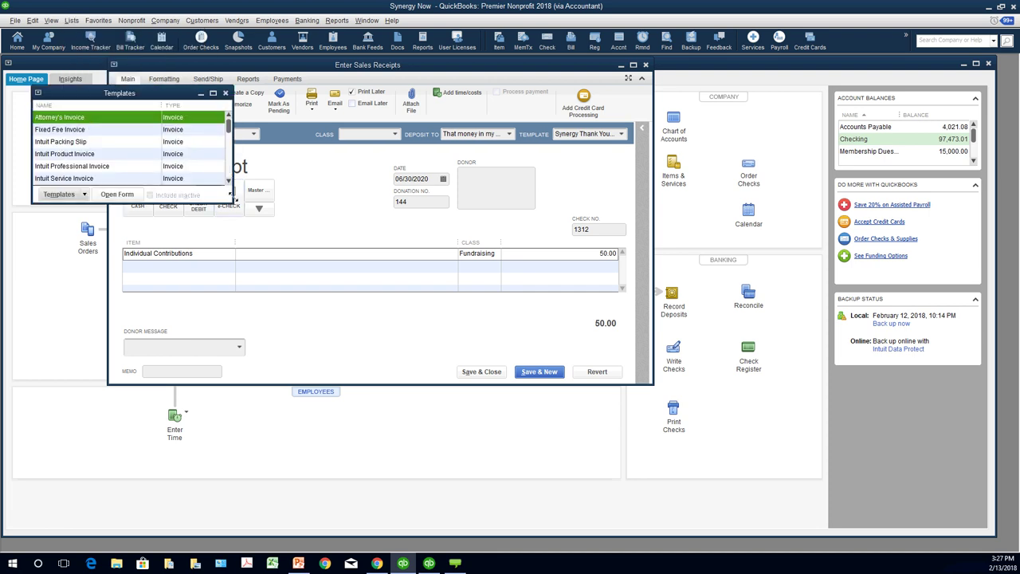
left_click_drag(232, 197, 612, 496)
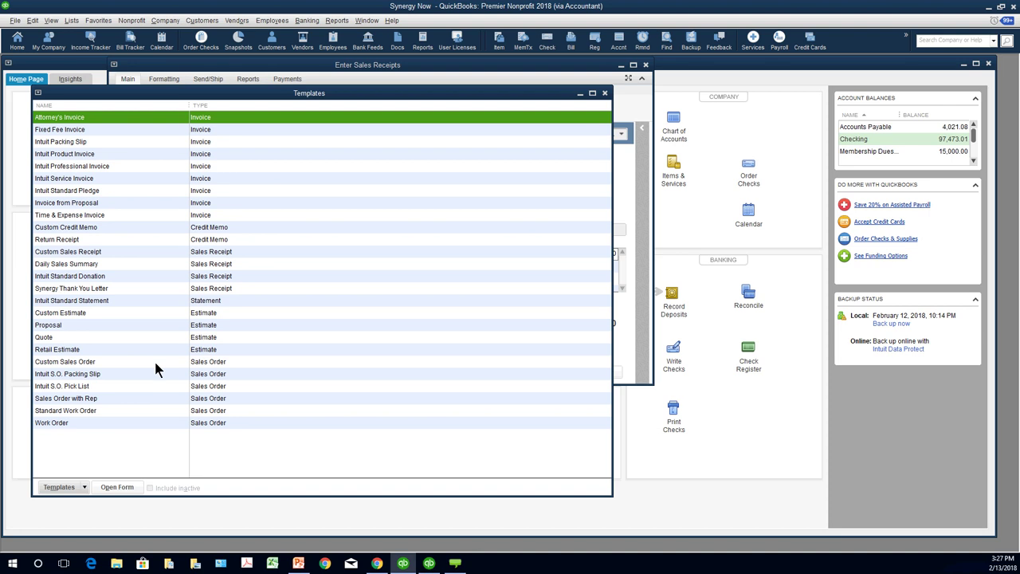
left_click(100, 289)
left_click(83, 488)
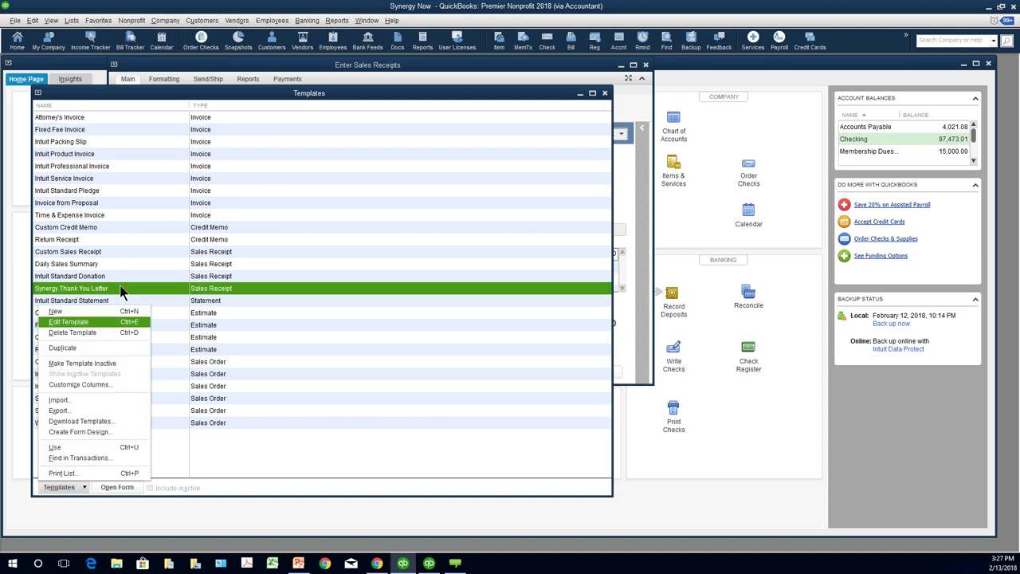
left_click(85, 321)
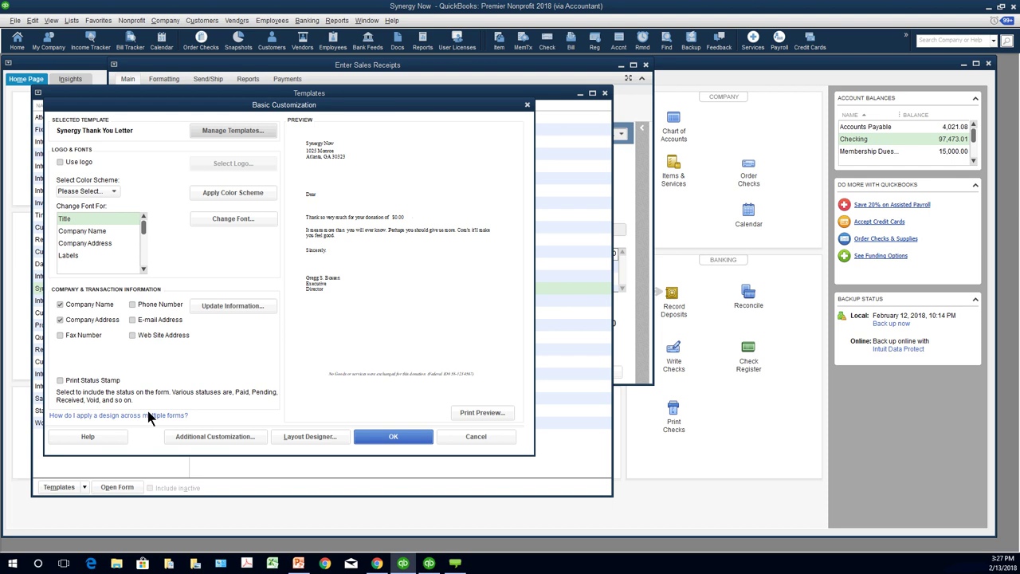
left_click(226, 436)
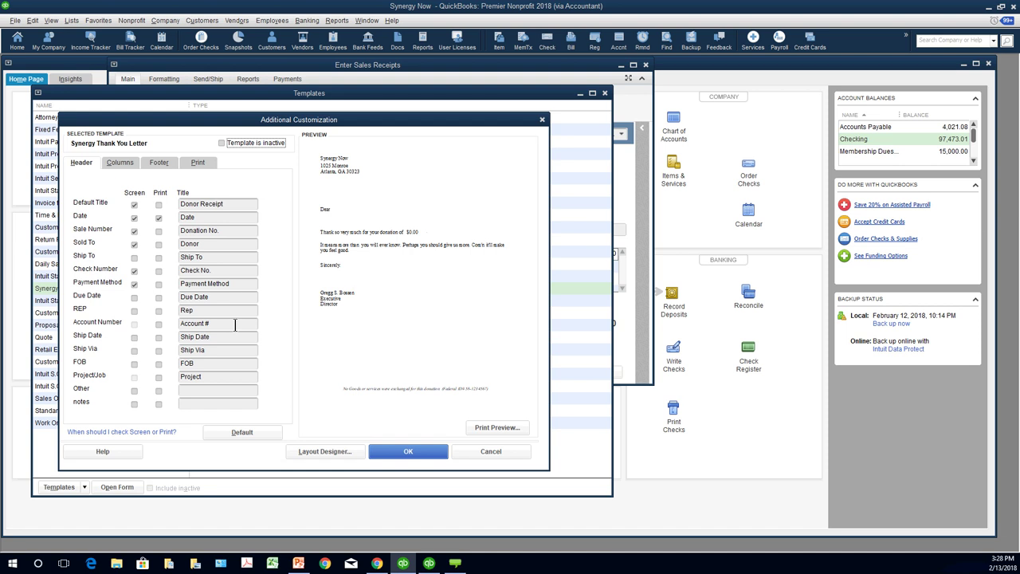
left_click(325, 451)
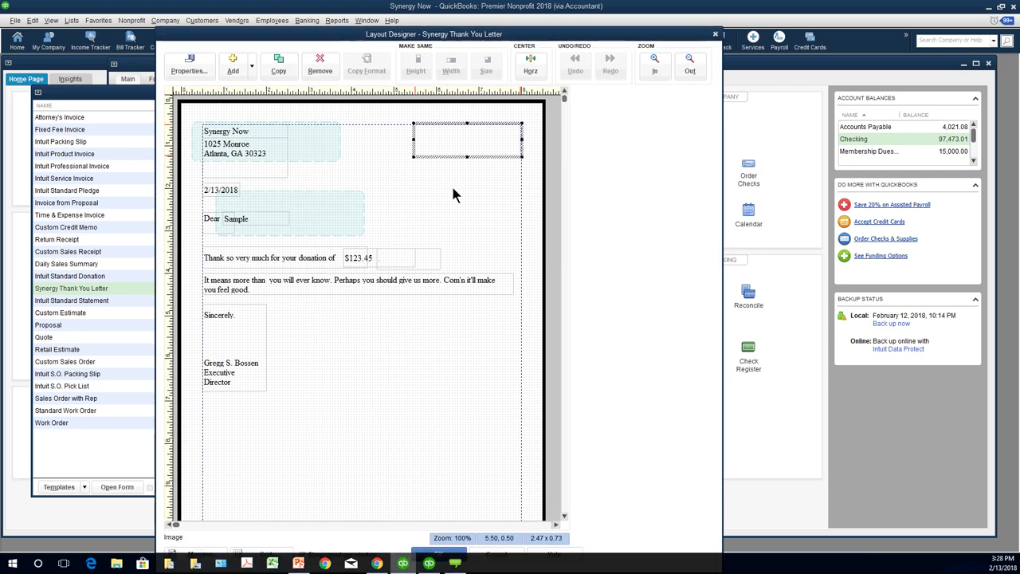
Step: Add QBME_Logo_Color.jpg from the 2017 NONPROFIT SEMINAR\Beyond\Class folder to the letter layout
left_click(250, 67)
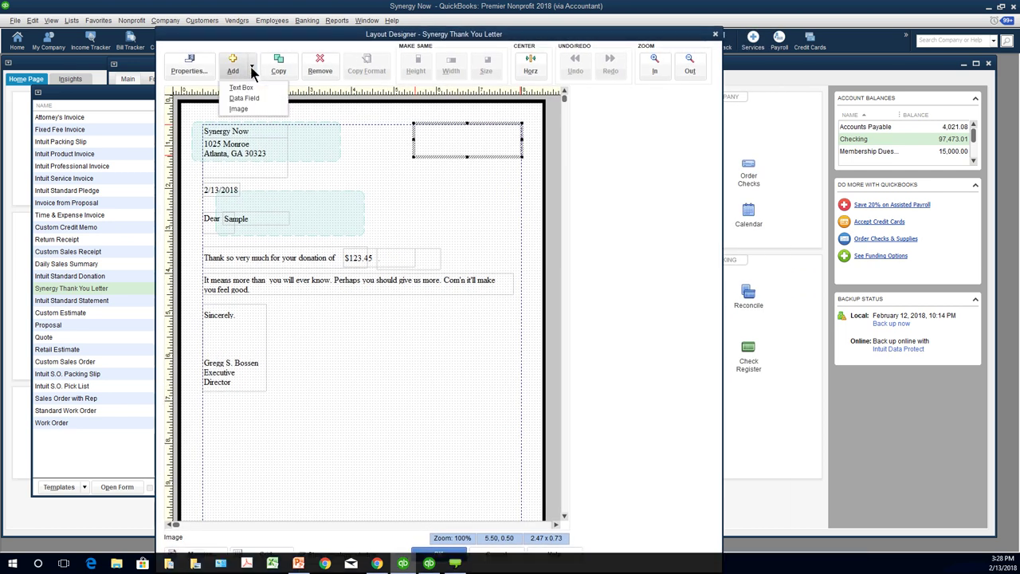
left_click(246, 107)
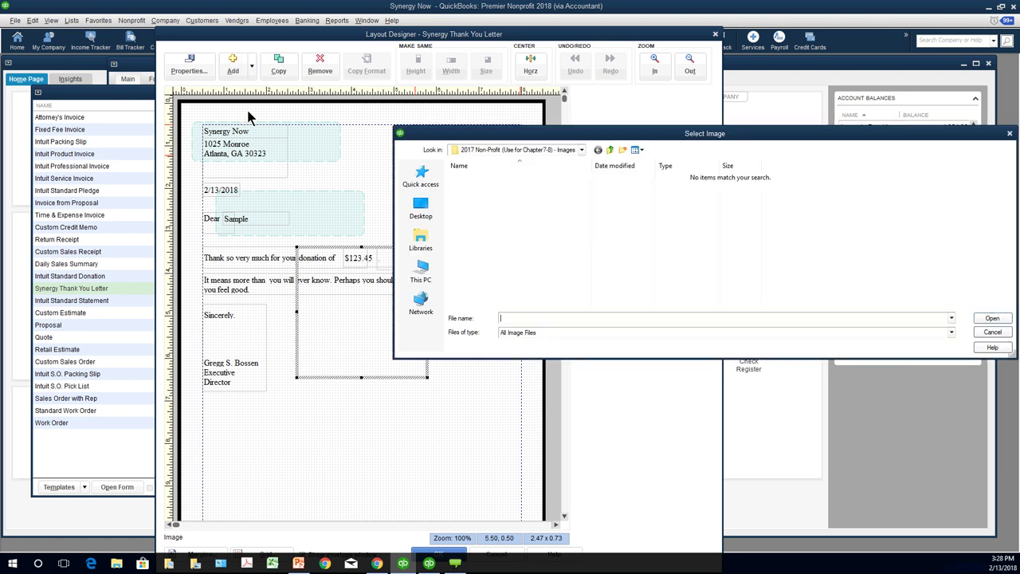
left_click_drag(663, 135, 386, 114)
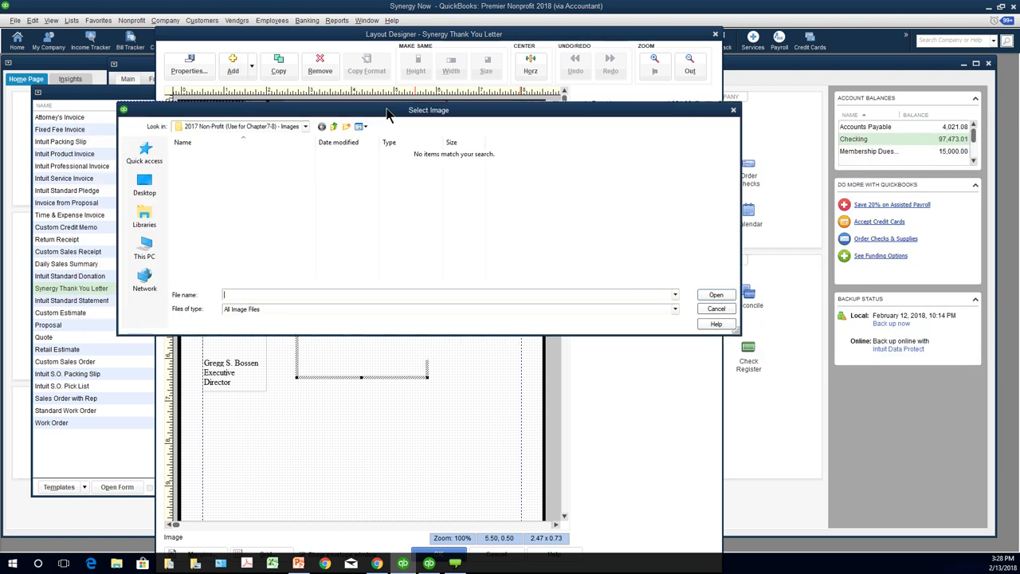
left_click(304, 126)
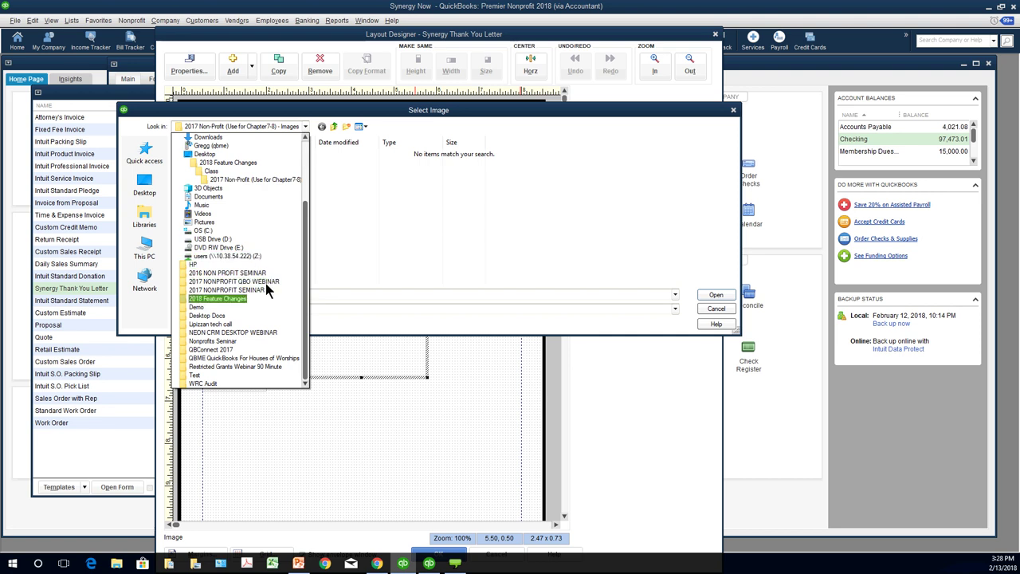
left_click(266, 287)
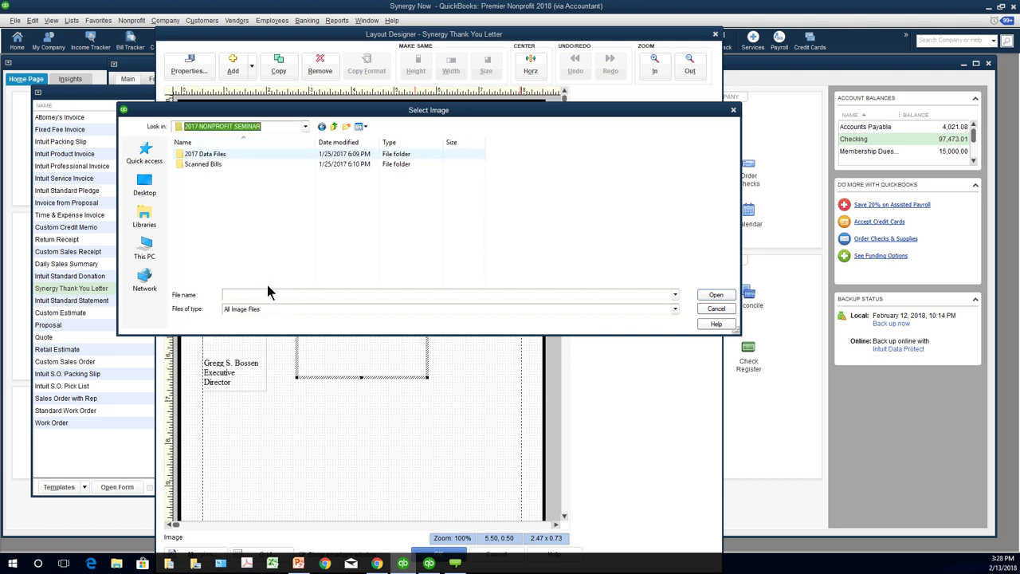
double_click(212, 157)
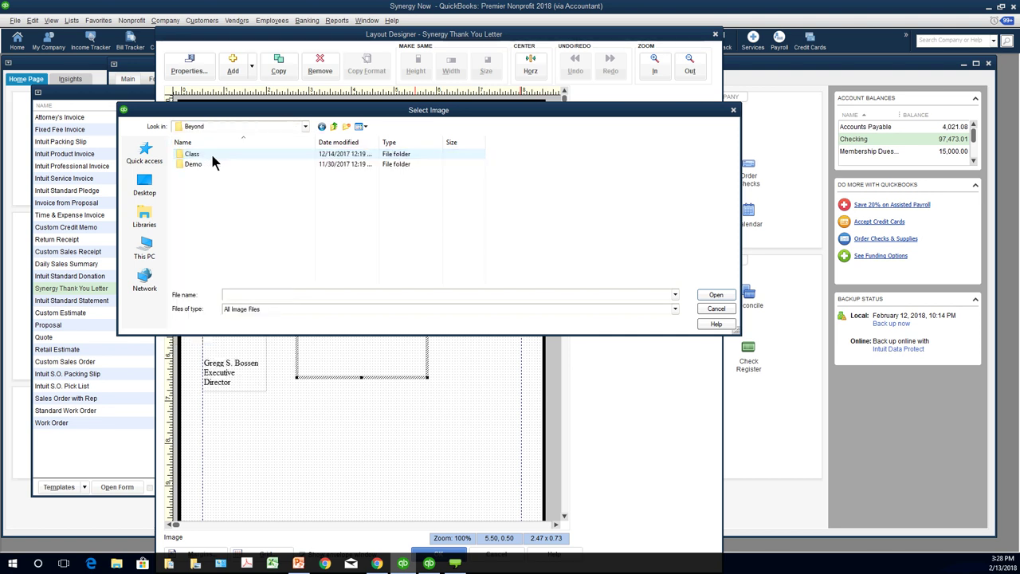
double_click(210, 156)
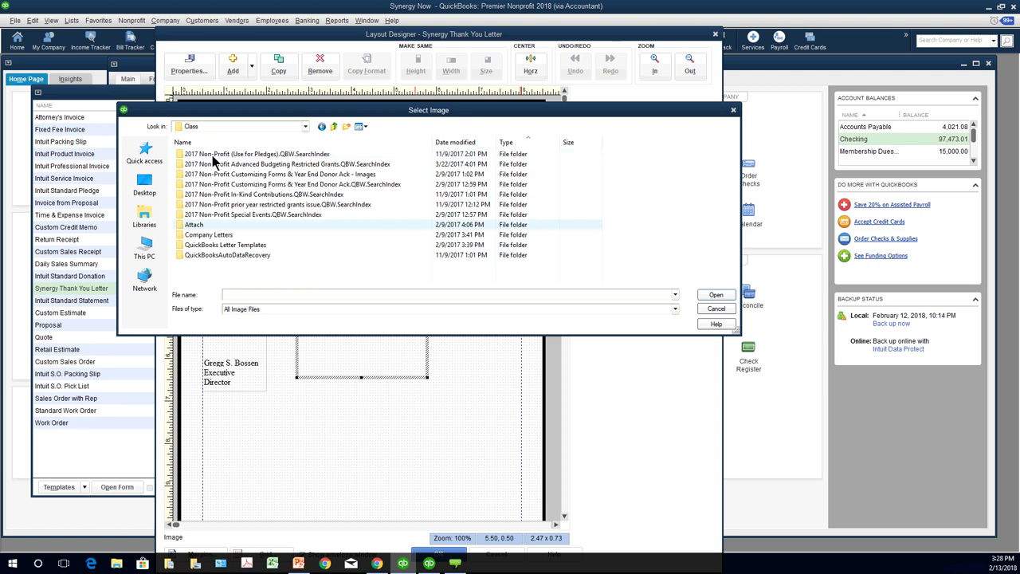
double_click(289, 174)
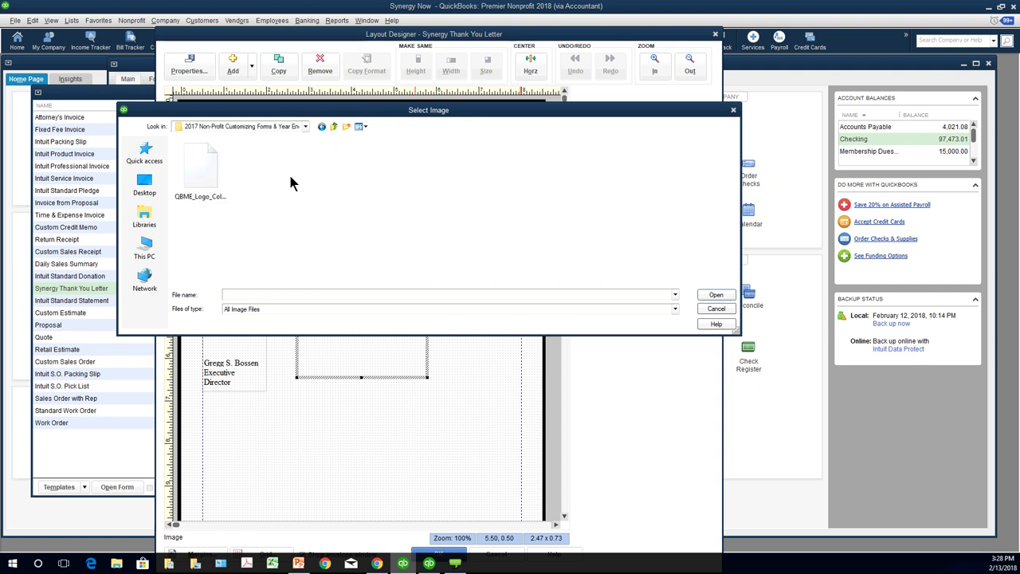
left_click(205, 184)
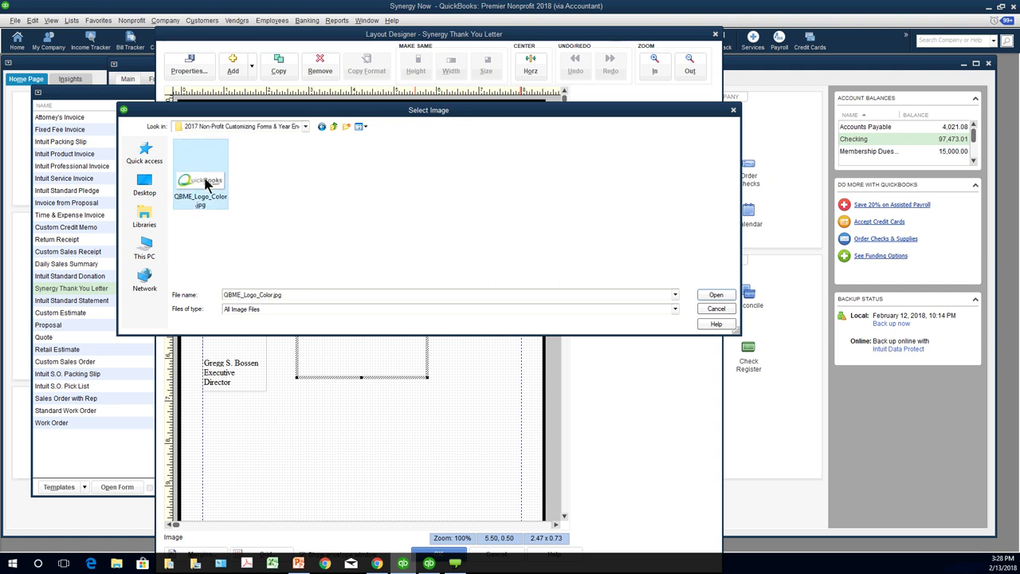
left_click(713, 295)
key("Return")
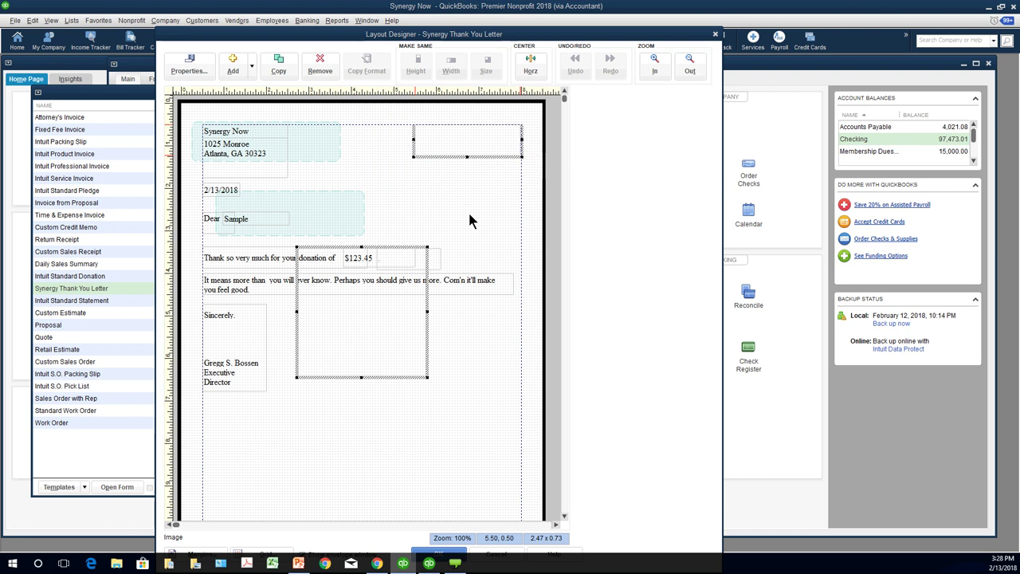
left_click(473, 325)
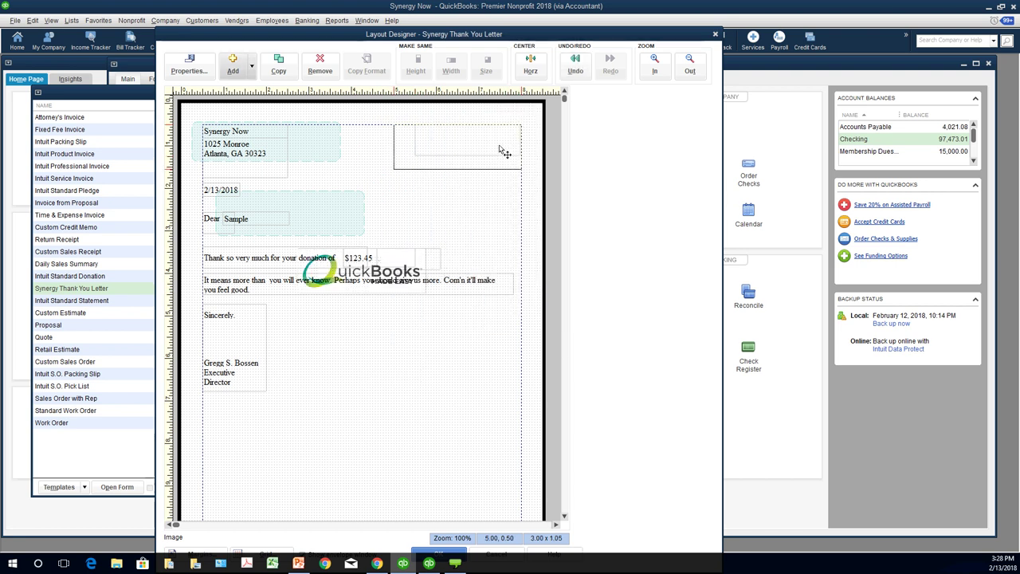
Step: Keep the layout with the logo top right, print-preview the letter, and switch to Chrome
left_click(488, 224)
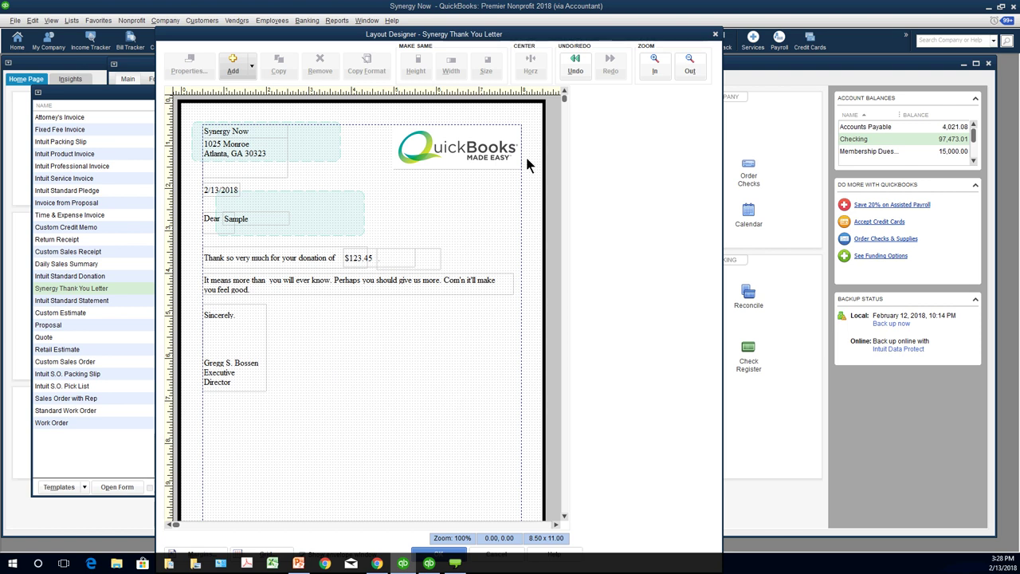
left_click_drag(511, 33, 517, 22)
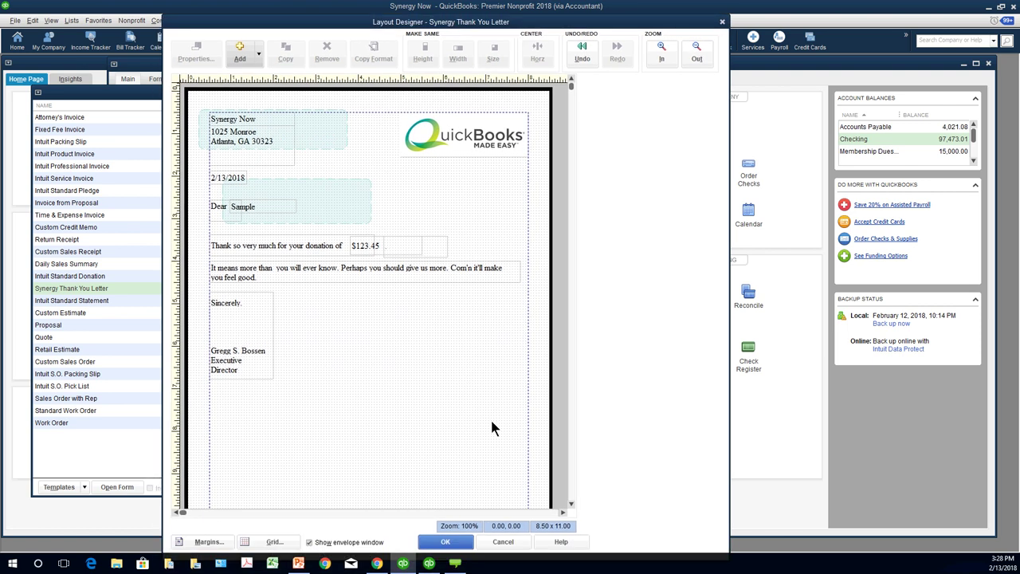
left_click(446, 541)
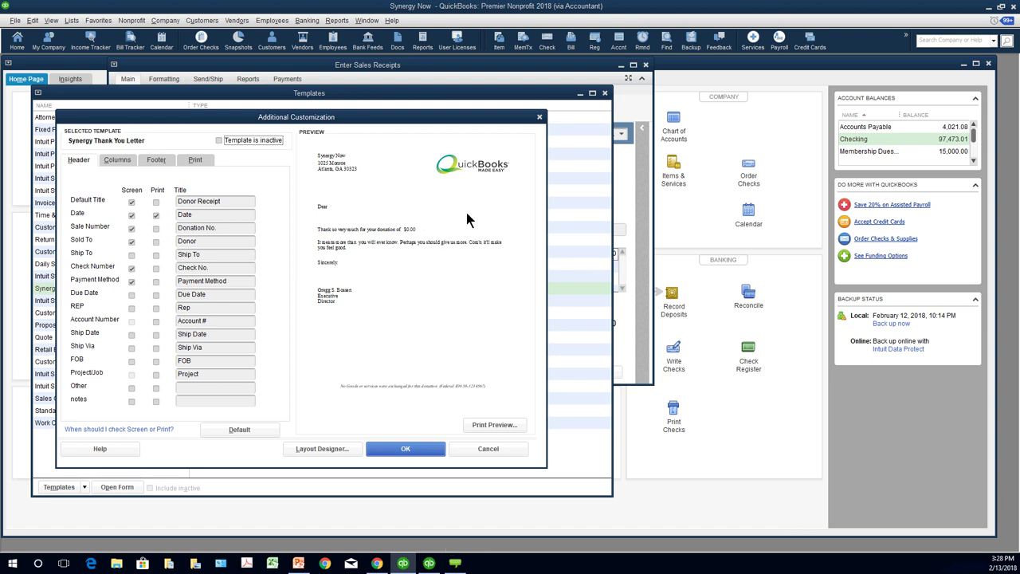
left_click(485, 423)
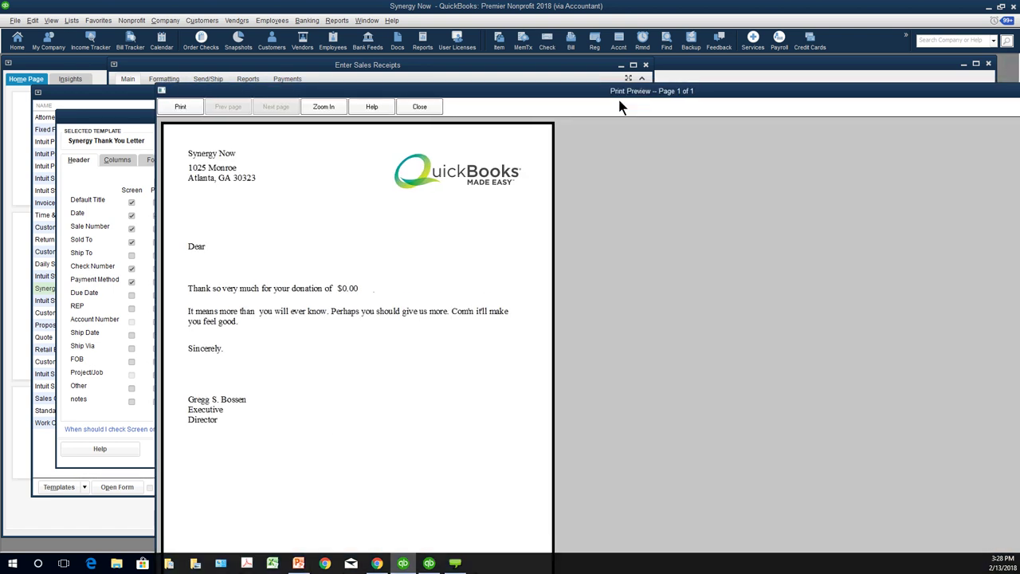
left_click_drag(621, 107, 1019, 112)
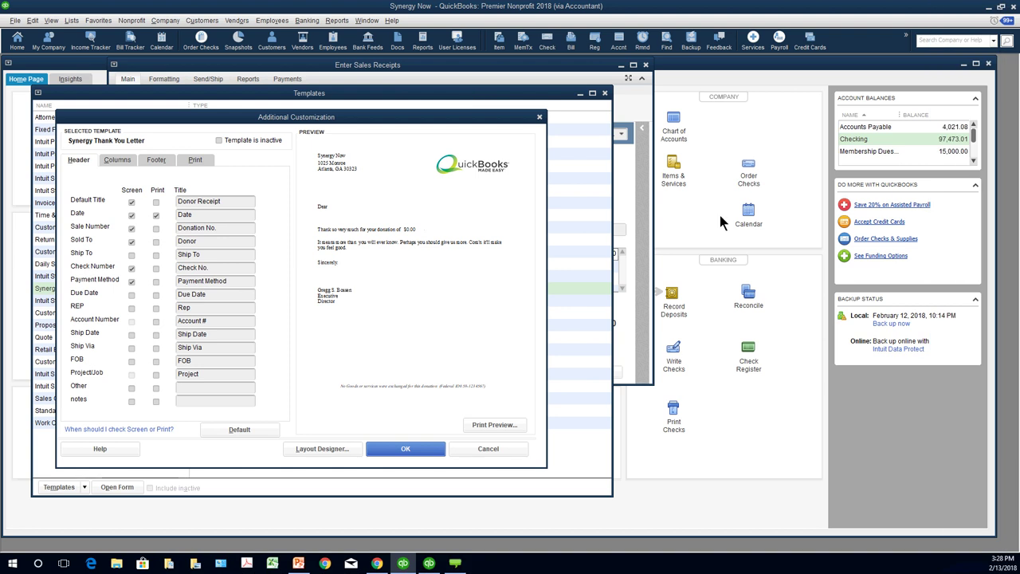
left_click(377, 563)
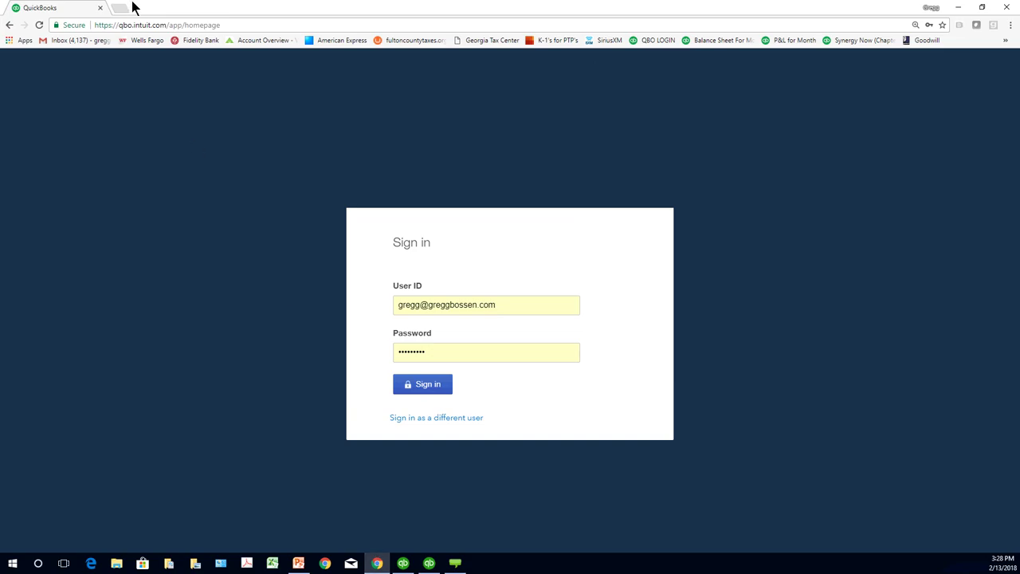
Step: Open quickbooksmadeeasy.com in a new Chrome tab
left_click(123, 10)
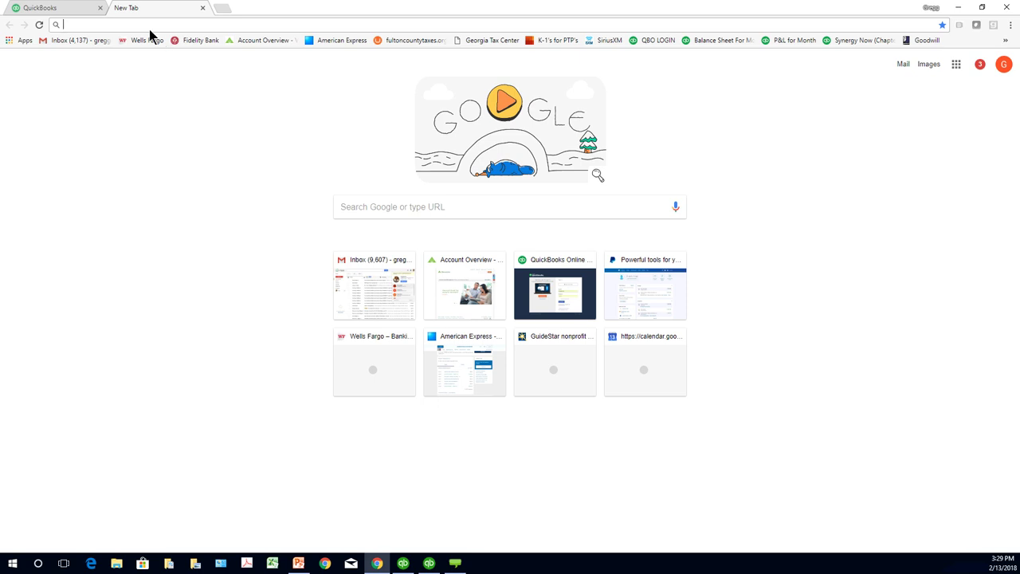
type("qui")
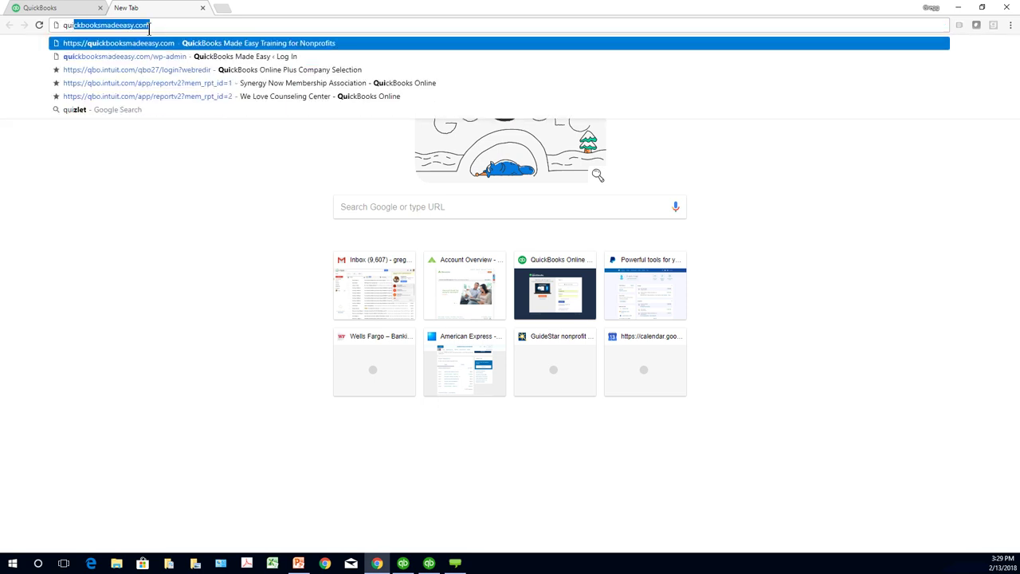
type("ckbooks")
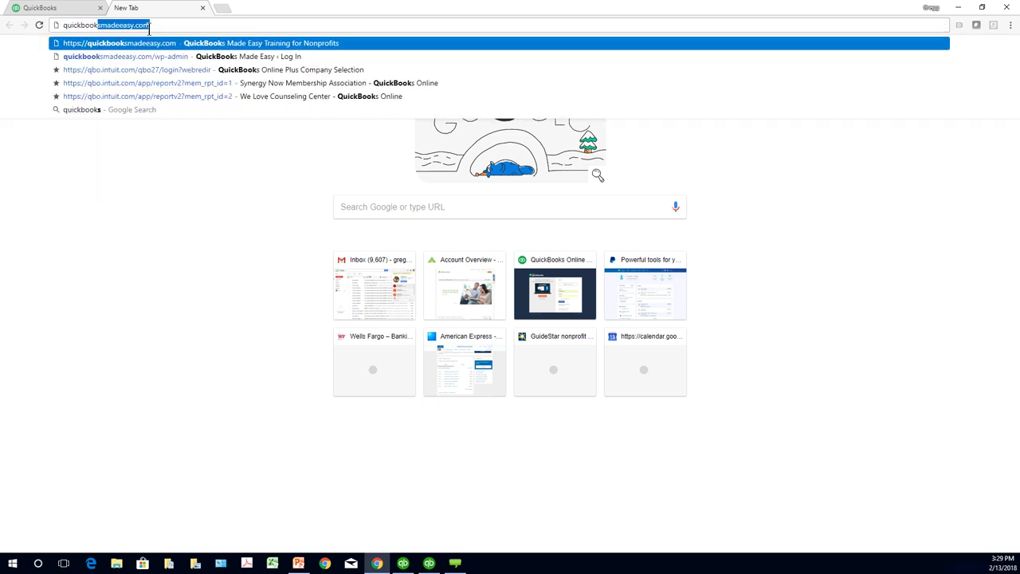
left_click(162, 40)
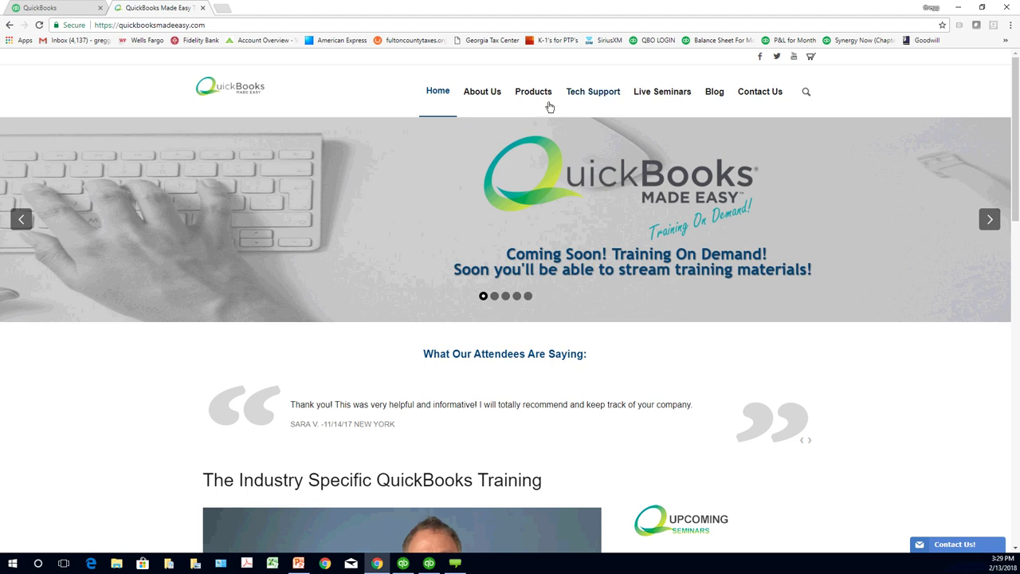
Step: Browse the Products > Nonprofits page's training courses and support plans, then return to QuickBooks
mouse_move(547, 103)
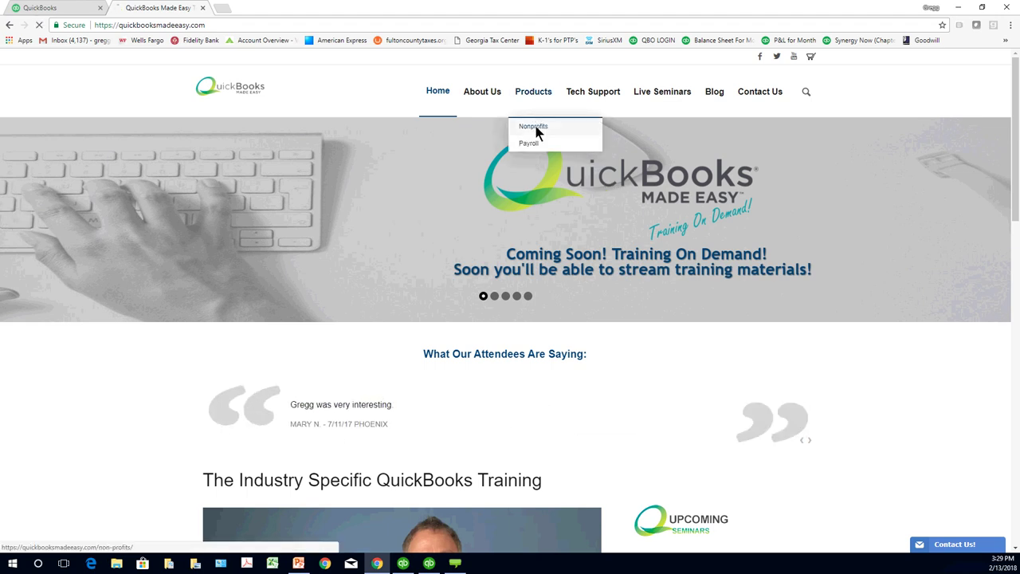
left_click(535, 127)
scroll(696, 241, "down", 3)
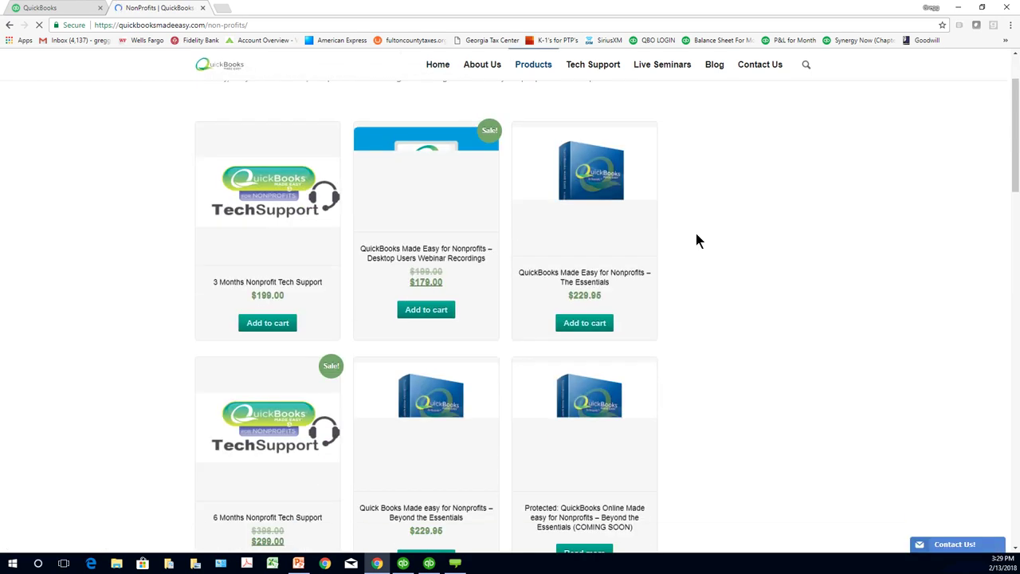
scroll(697, 241, "down", 1)
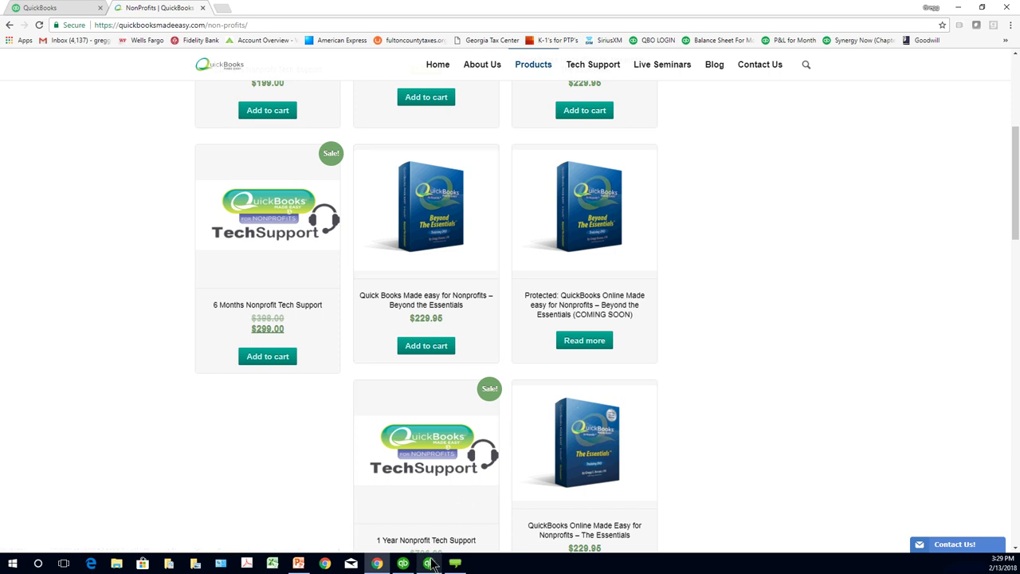
mouse_move(430, 564)
left_click(420, 529)
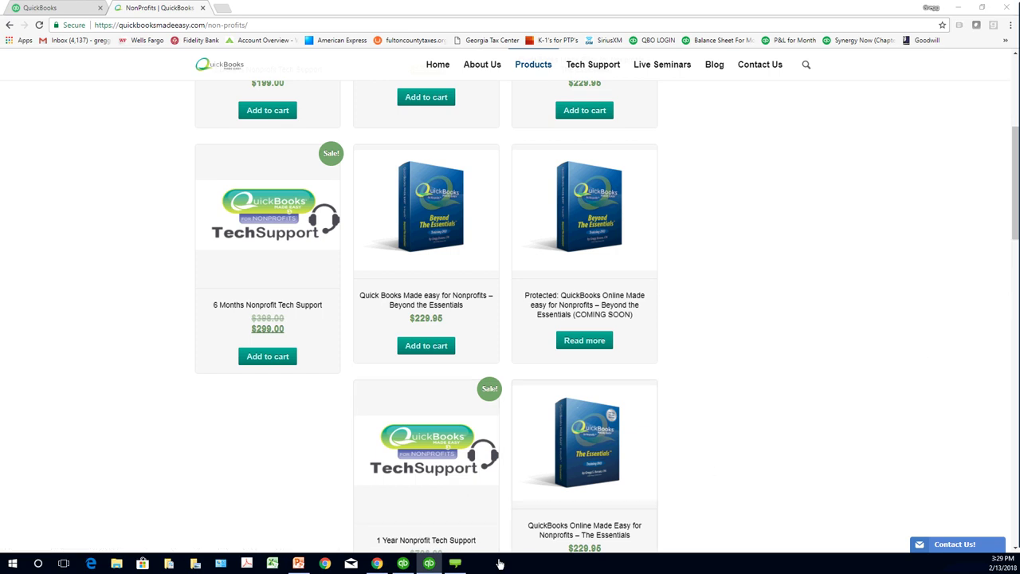
Step: Close the template customization windows and move to receipt 145 without recording the donor receipt changes
left_click(402, 568)
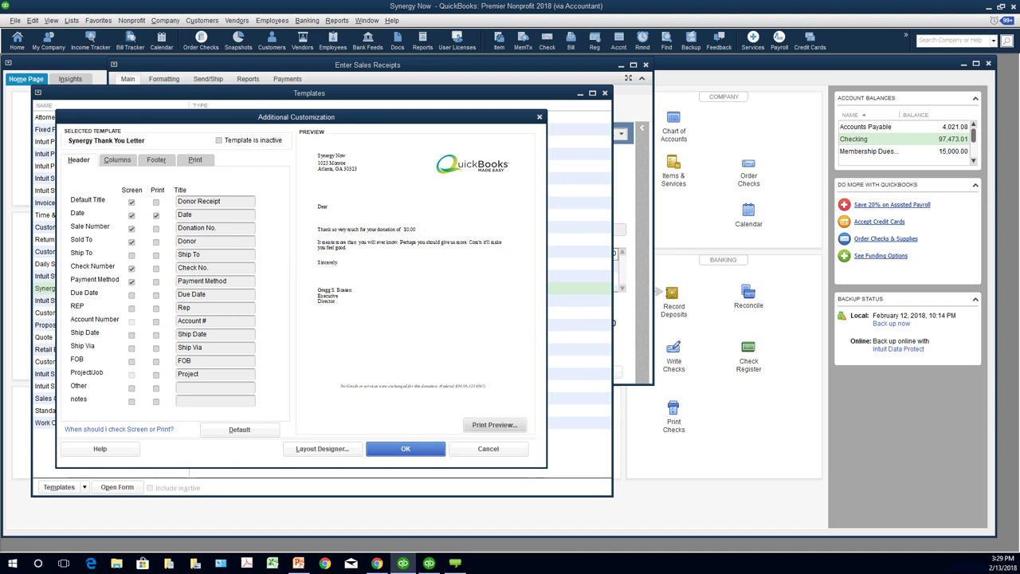
left_click(539, 117)
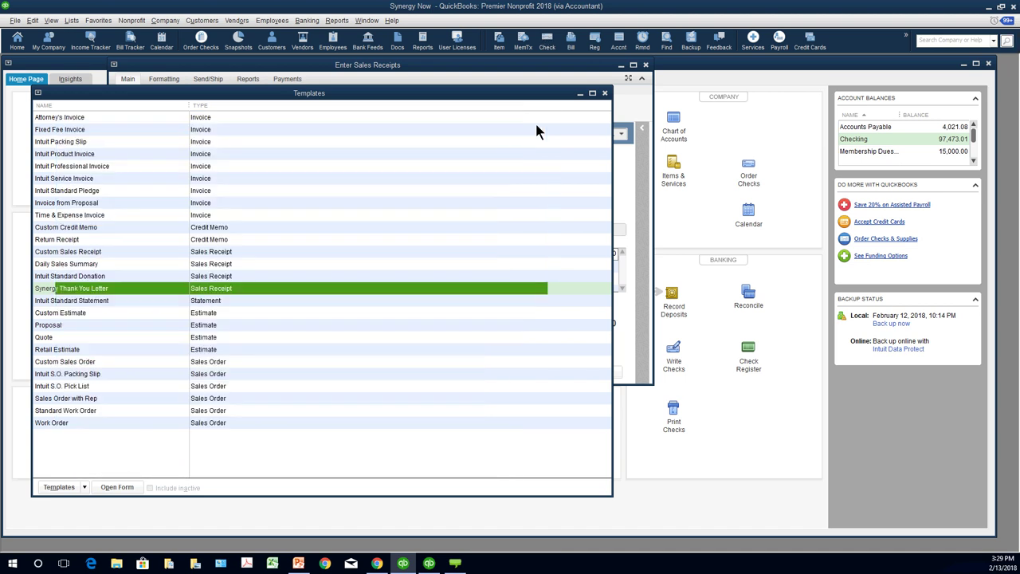
left_click(525, 102)
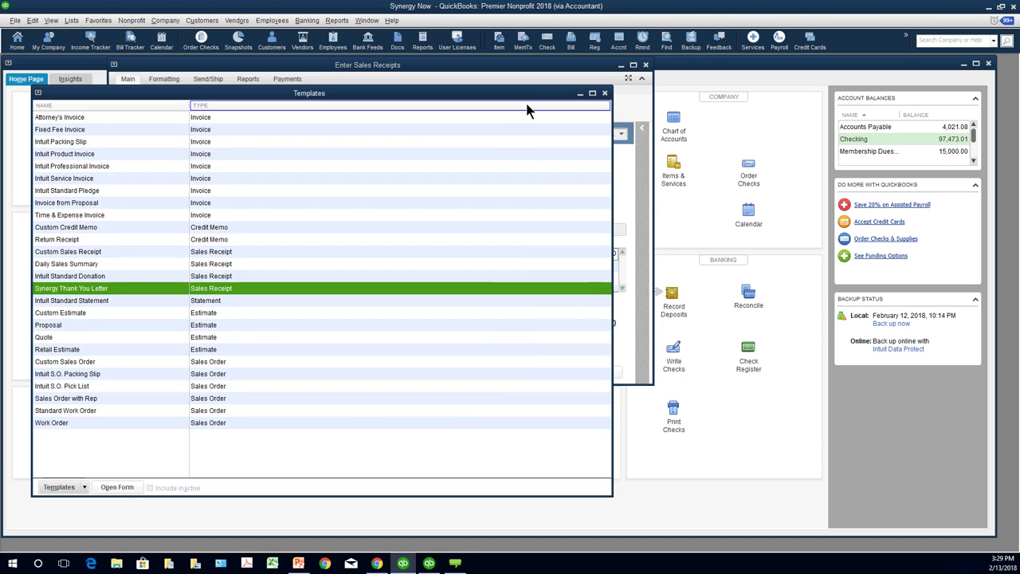
left_click(605, 93)
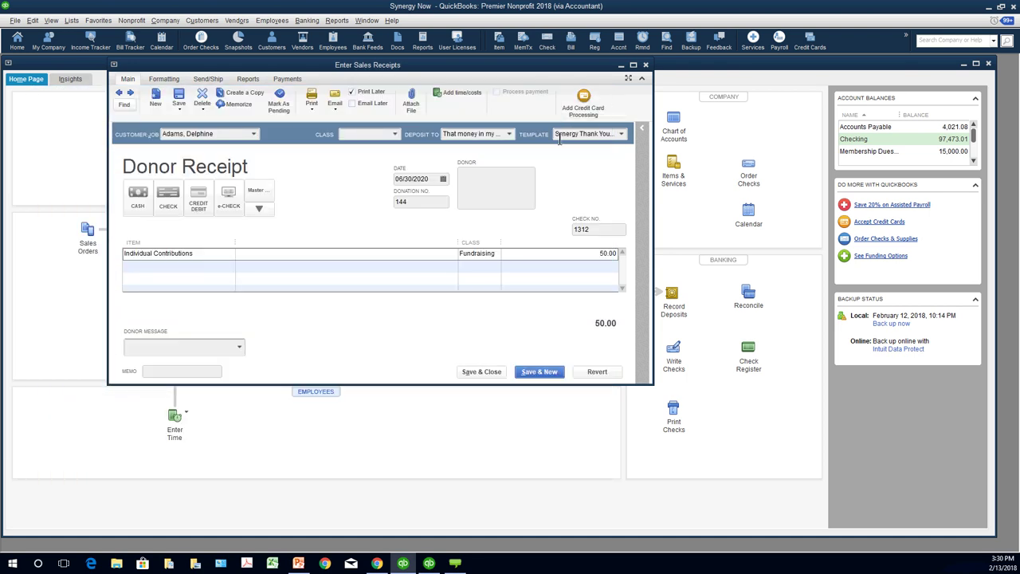
left_click(130, 93)
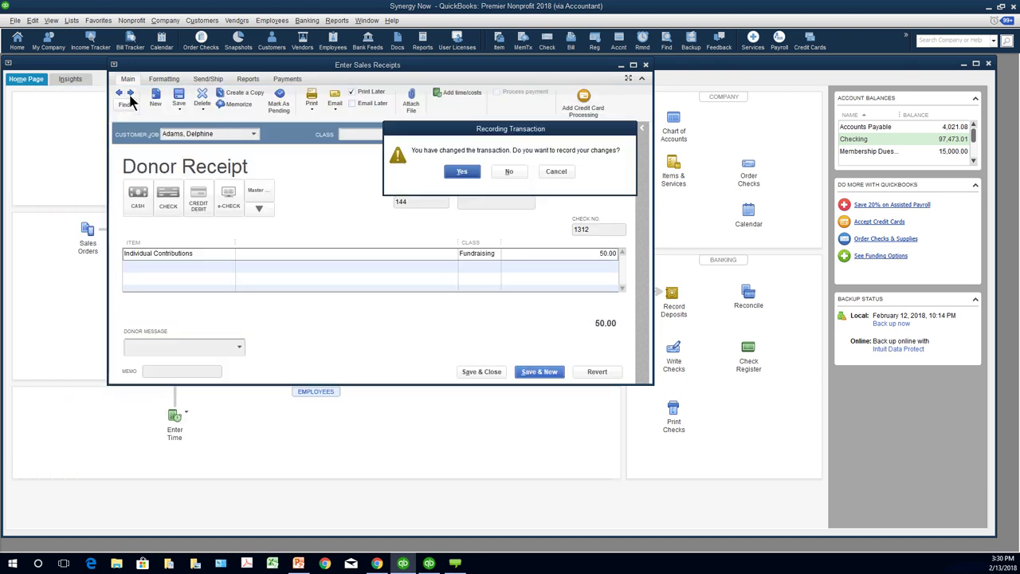
left_click(504, 169)
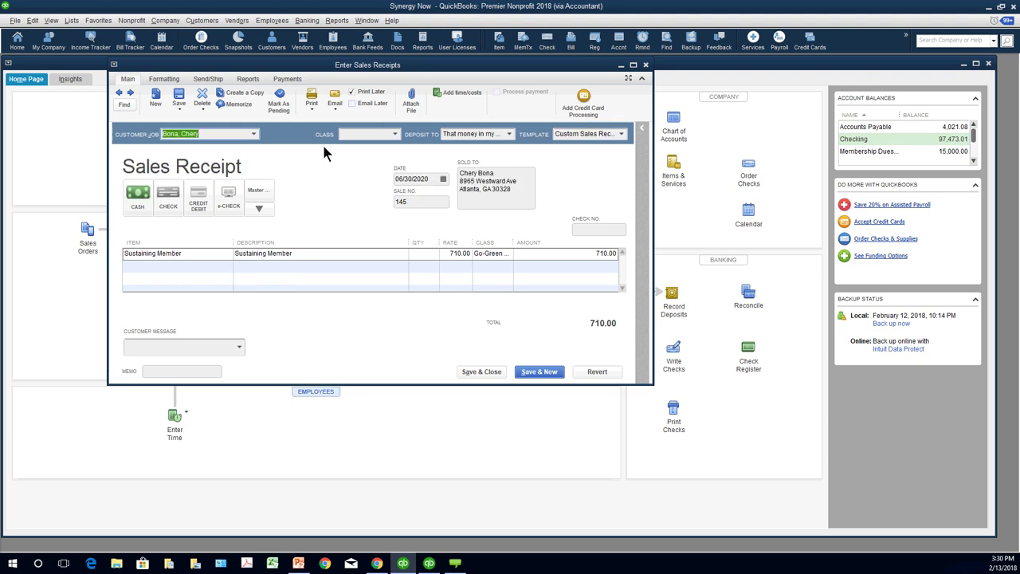
left_click(202, 20)
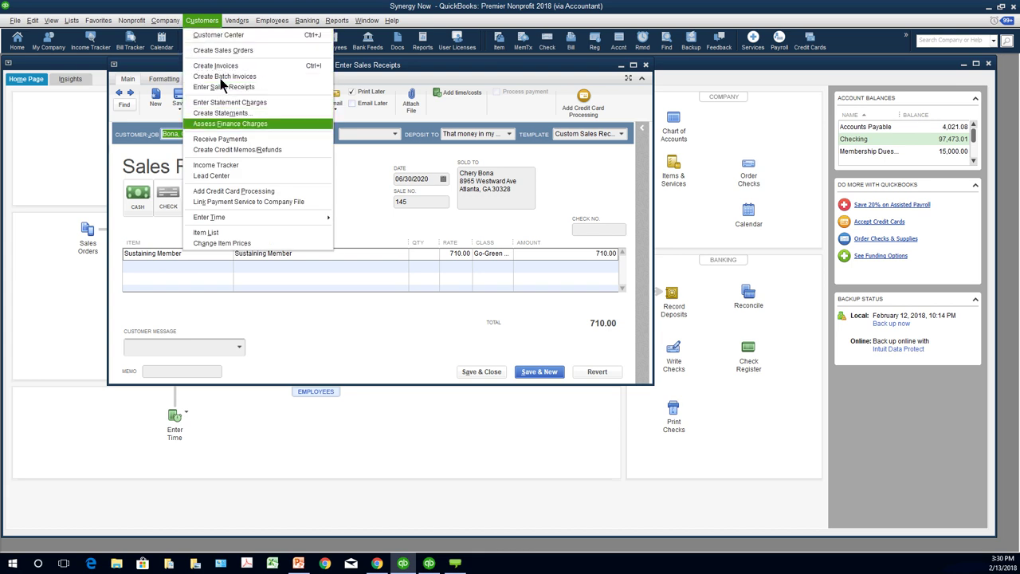
Step: Start a trial 20.00 customer payment for the autocompleted customer, keeping Membership Dues Receivable
left_click(227, 140)
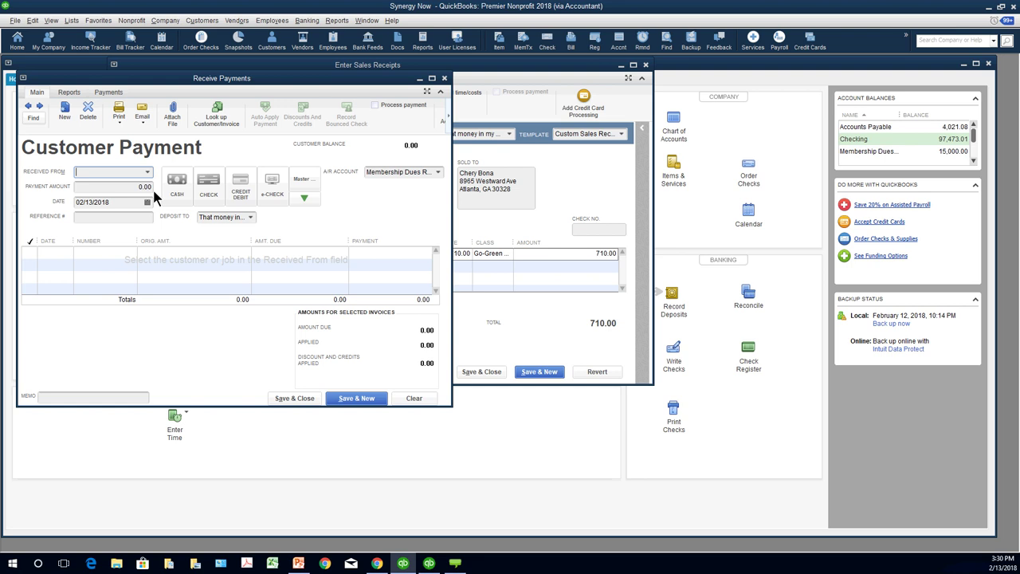
type("Bona, Chery")
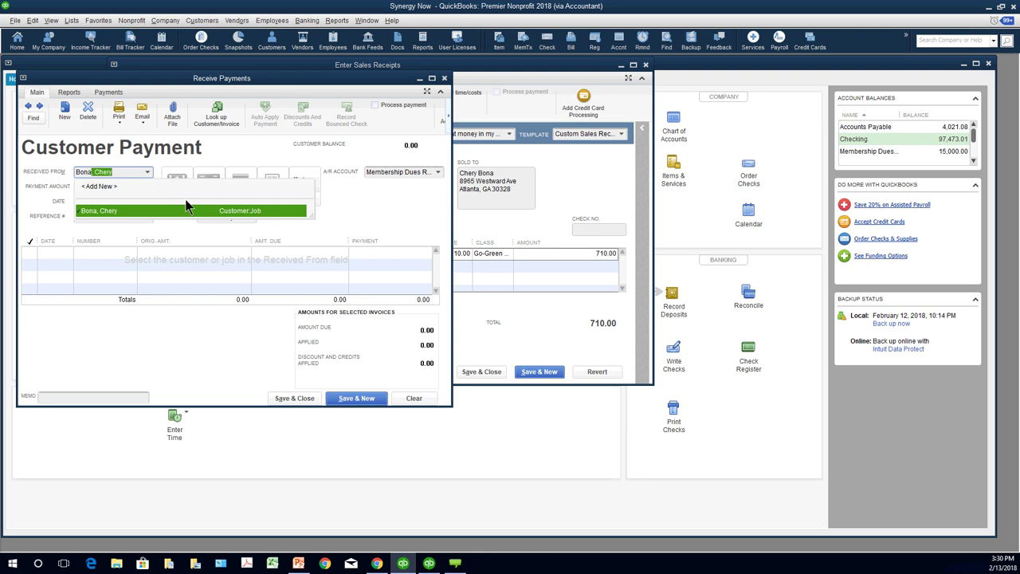
left_click(190, 210)
key("Tab")
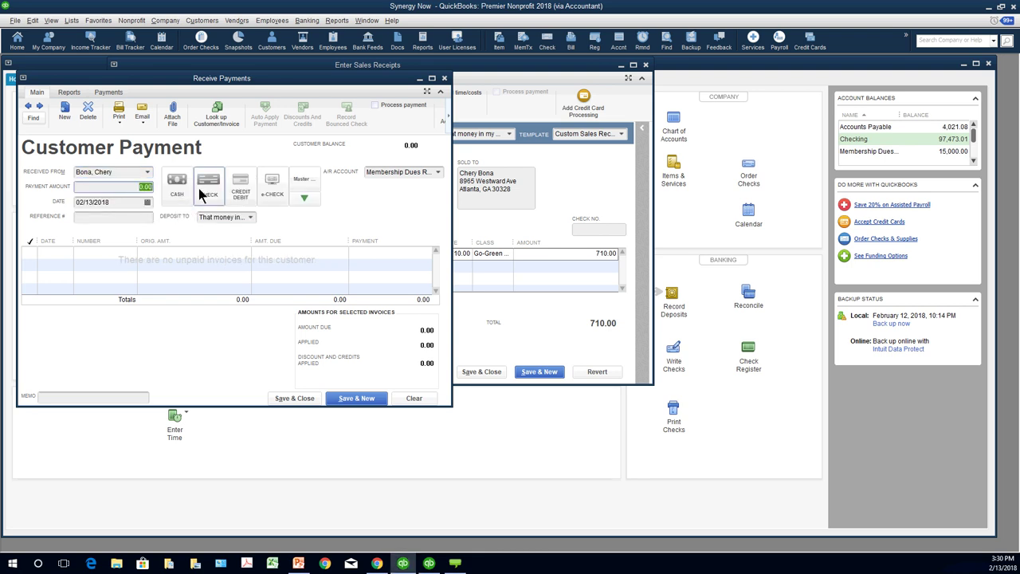
type("20")
key("Tab")
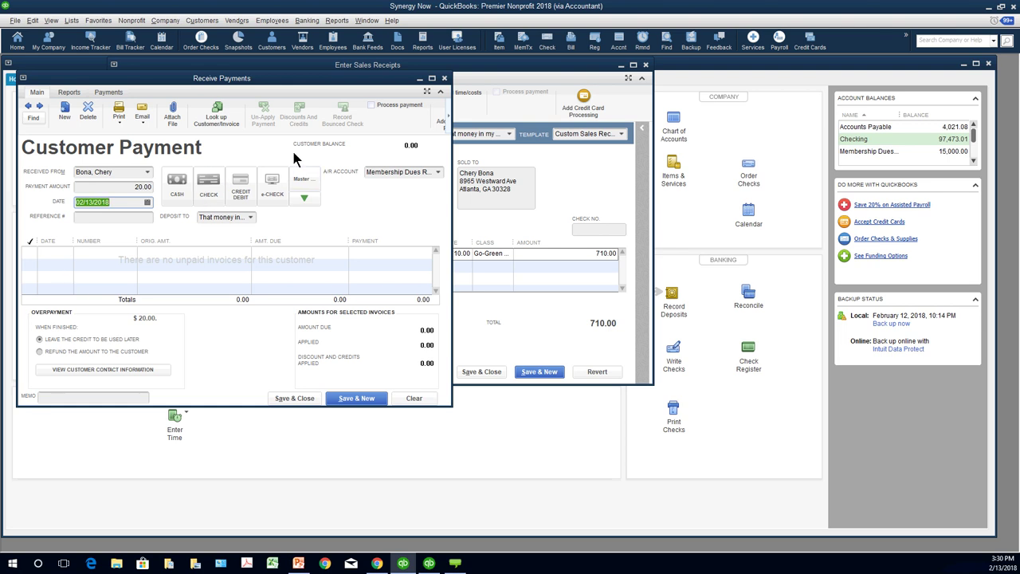
left_click(440, 172)
left_click(440, 171)
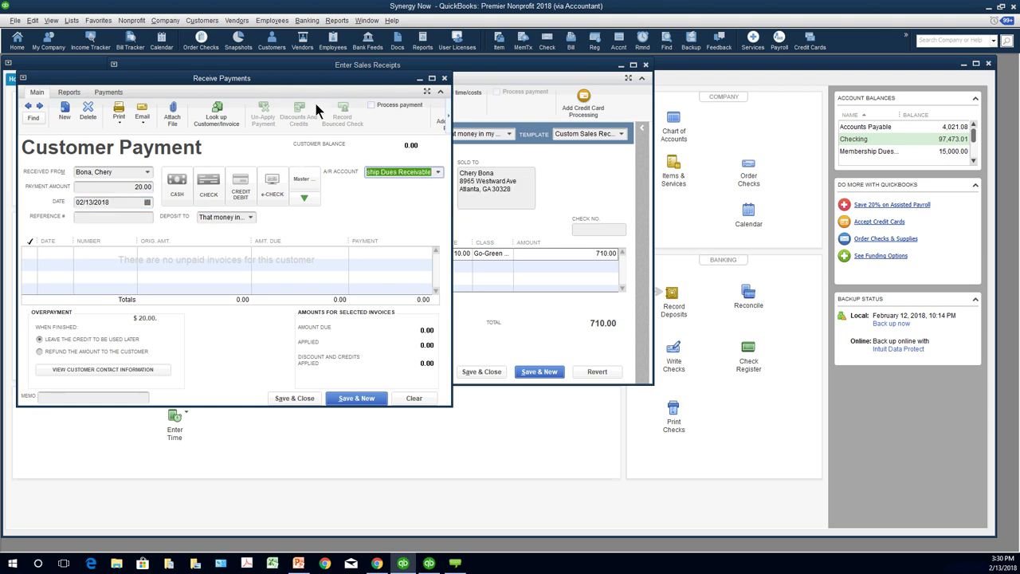
Step: Save and close the sales receipt, then close Receive Payments at the record prompt
left_click(546, 182)
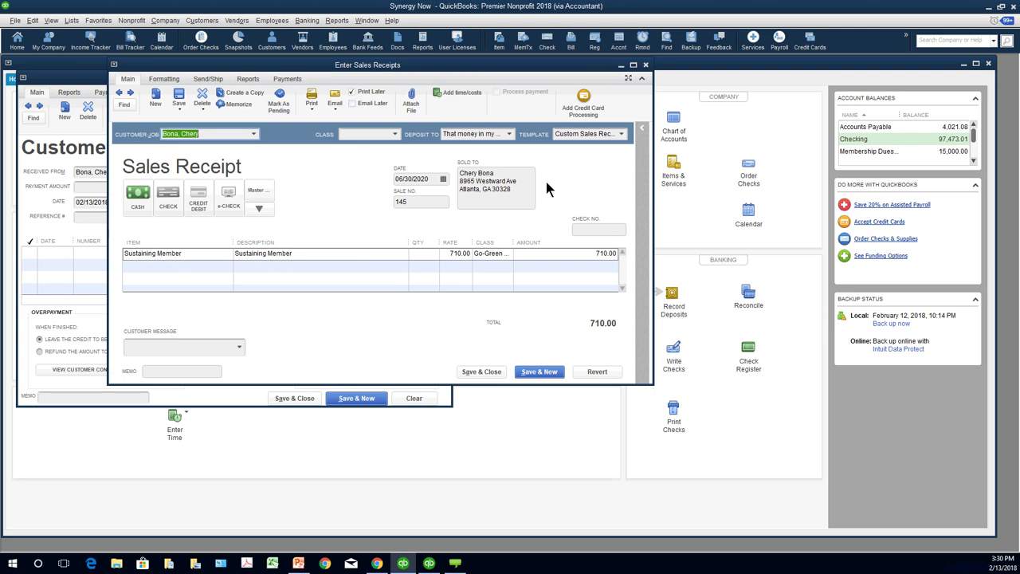
left_click(498, 368)
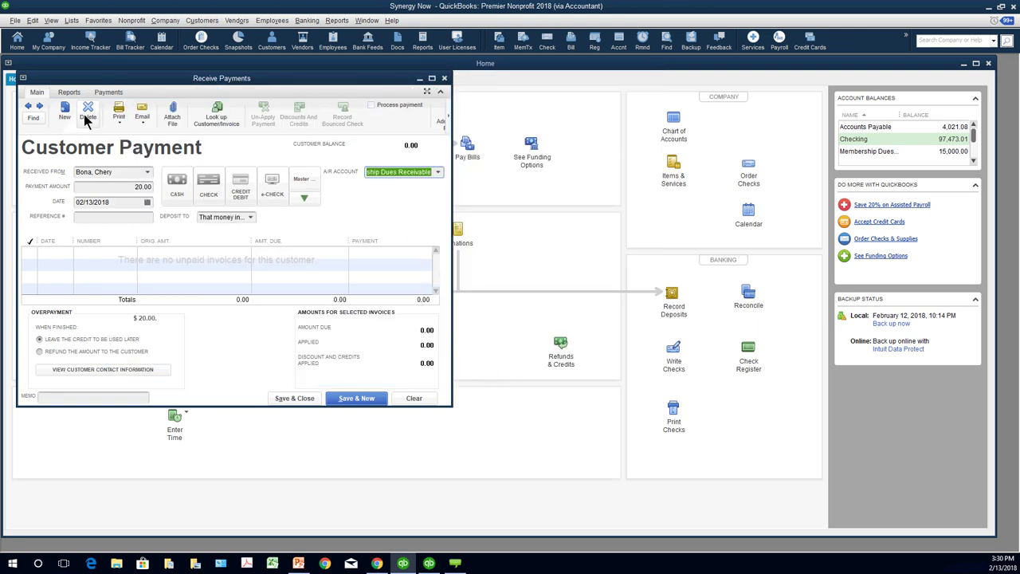
left_click(148, 173)
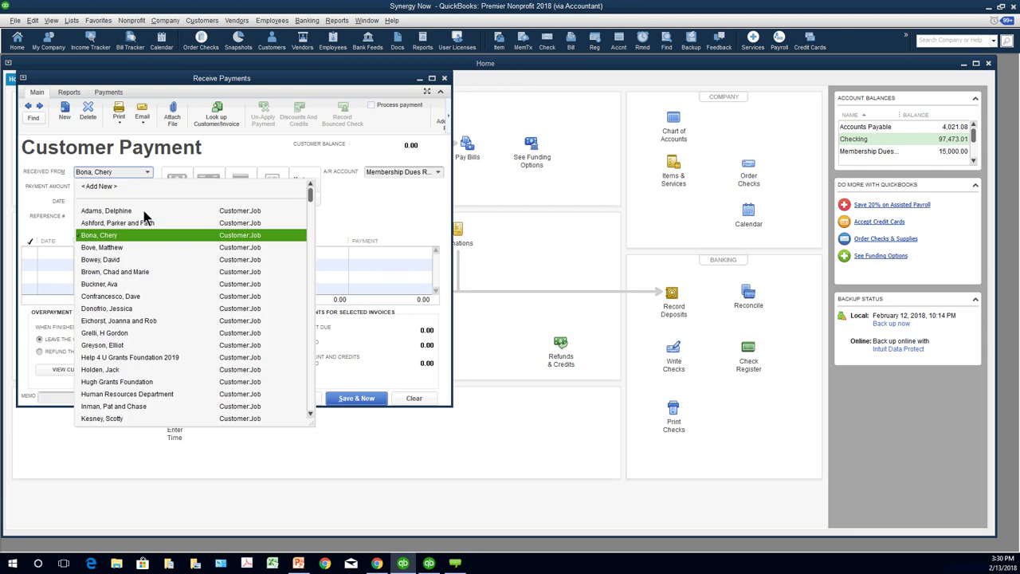
key("Return")
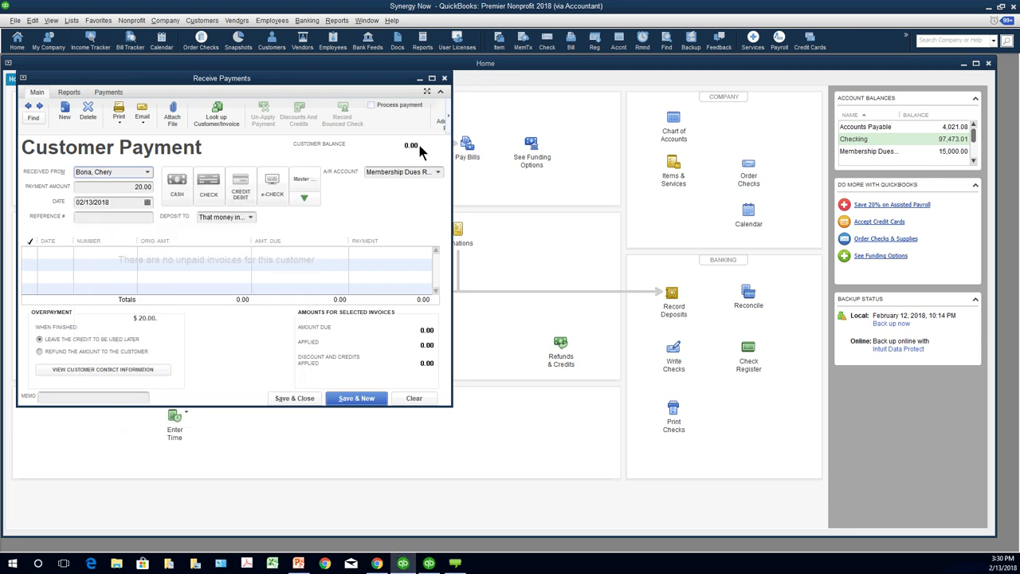
left_click(445, 79)
left_click(476, 172)
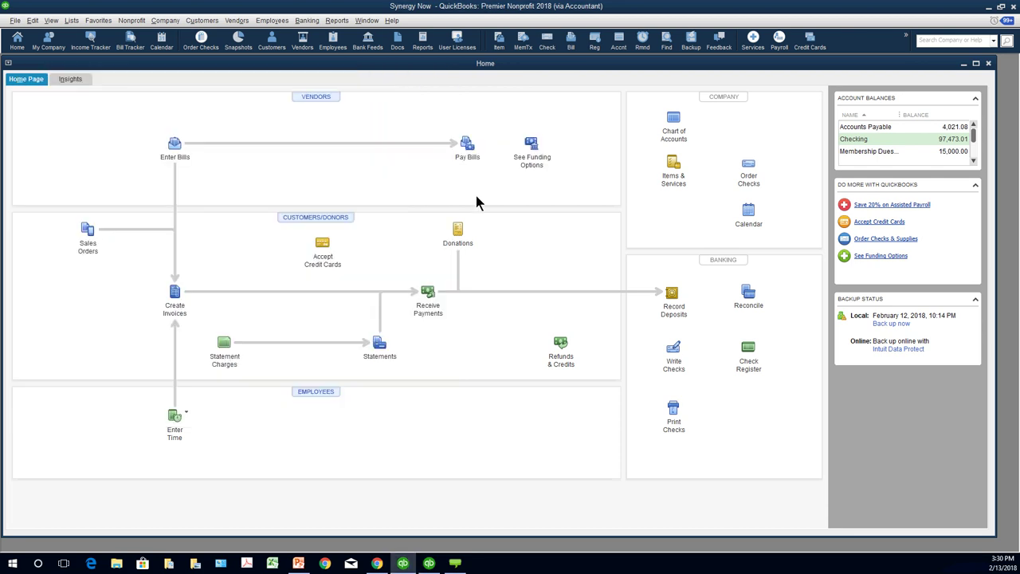
Step: Start a new invoice for the member with a LifeTime Member Dues line item
left_click(176, 295)
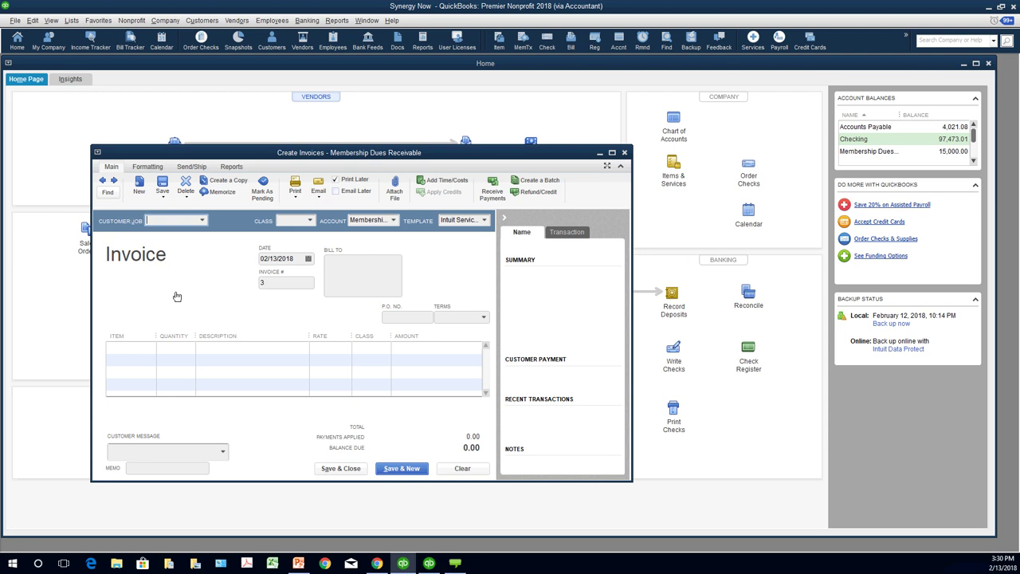
left_click(203, 223)
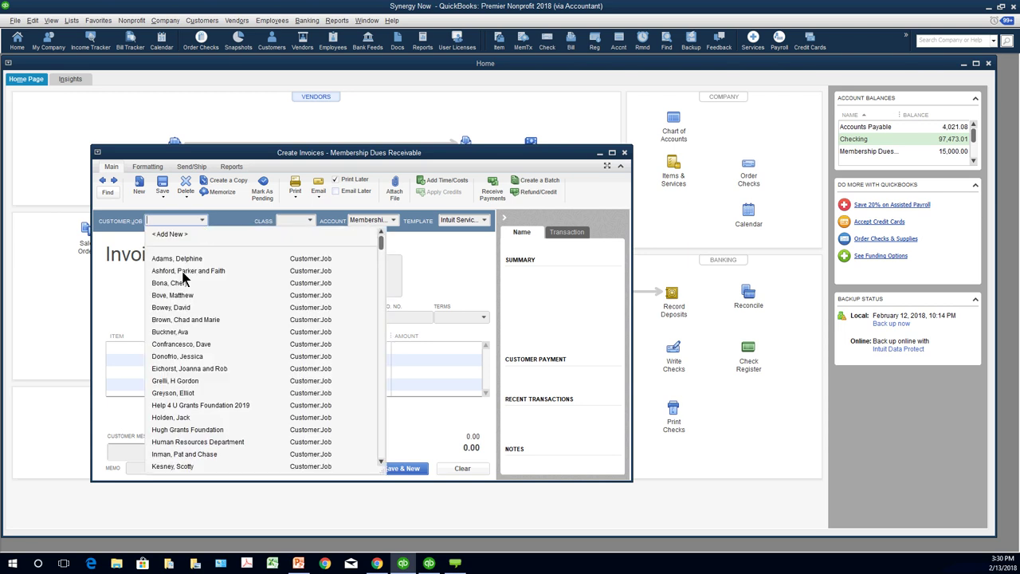
left_click(186, 258)
left_click(150, 346)
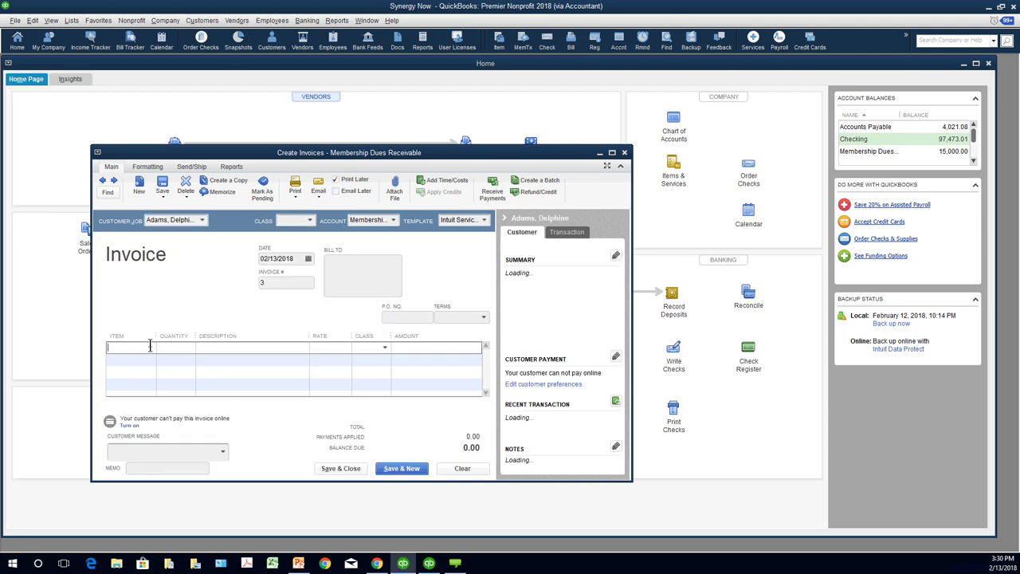
left_click(150, 348)
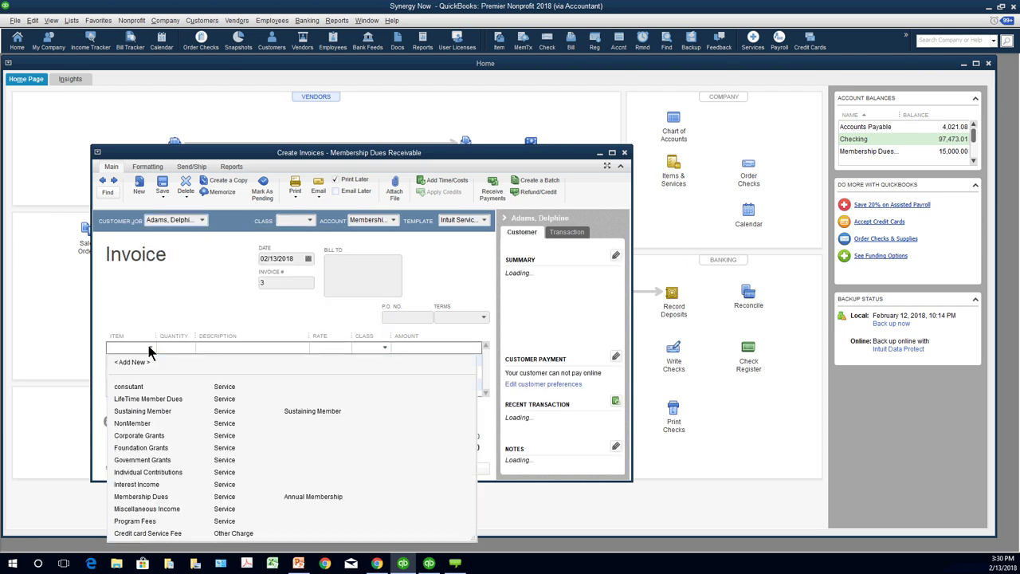
left_click(146, 398)
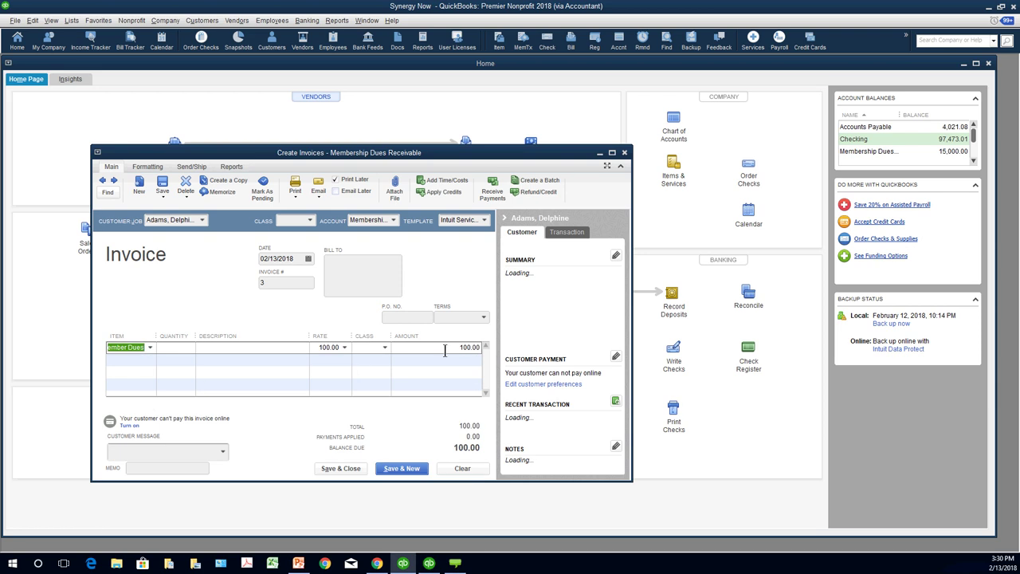
Step: Save invoice 3, keeping its number and saving despite no class assigned
left_click(353, 471)
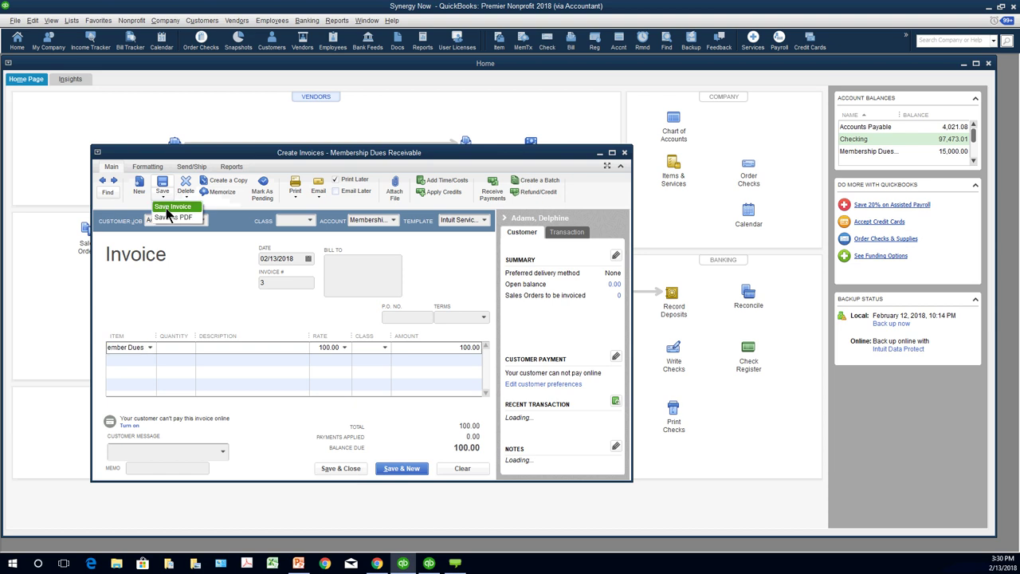
left_click(164, 197)
left_click(470, 231)
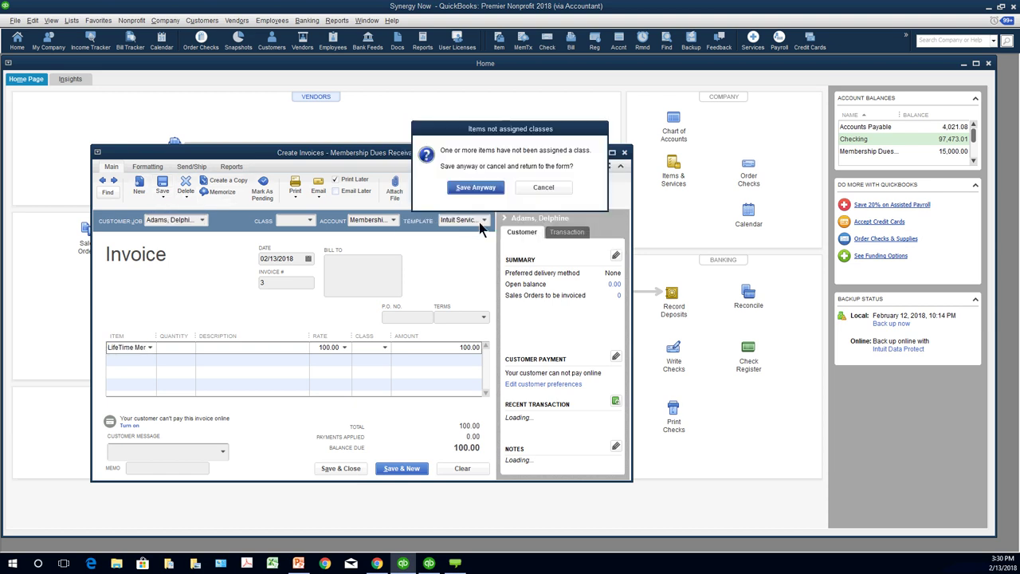
left_click(471, 190)
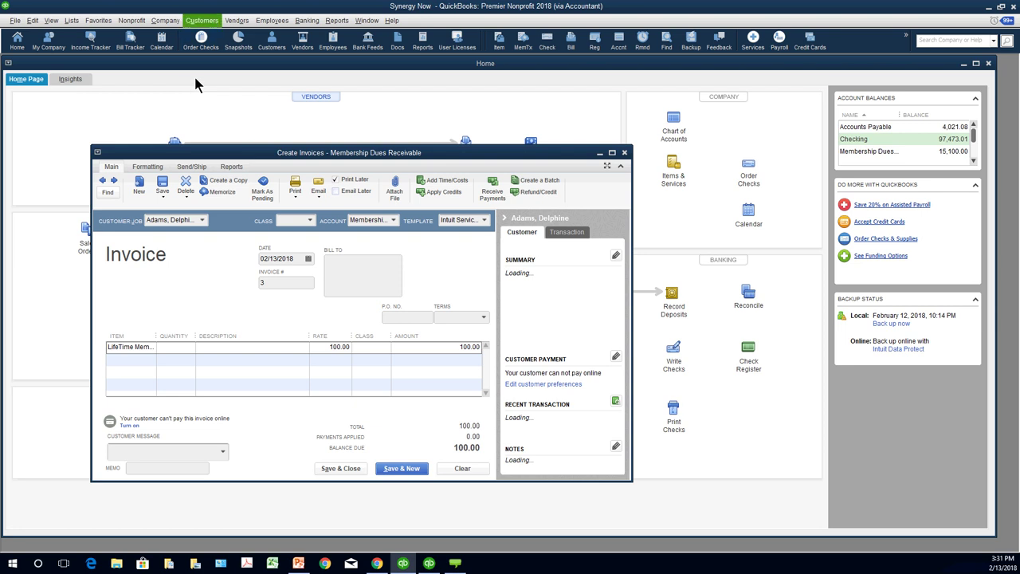
Step: Enter a 20.00 payment against invoice 3 in Receive Payments and save it
left_click(199, 20)
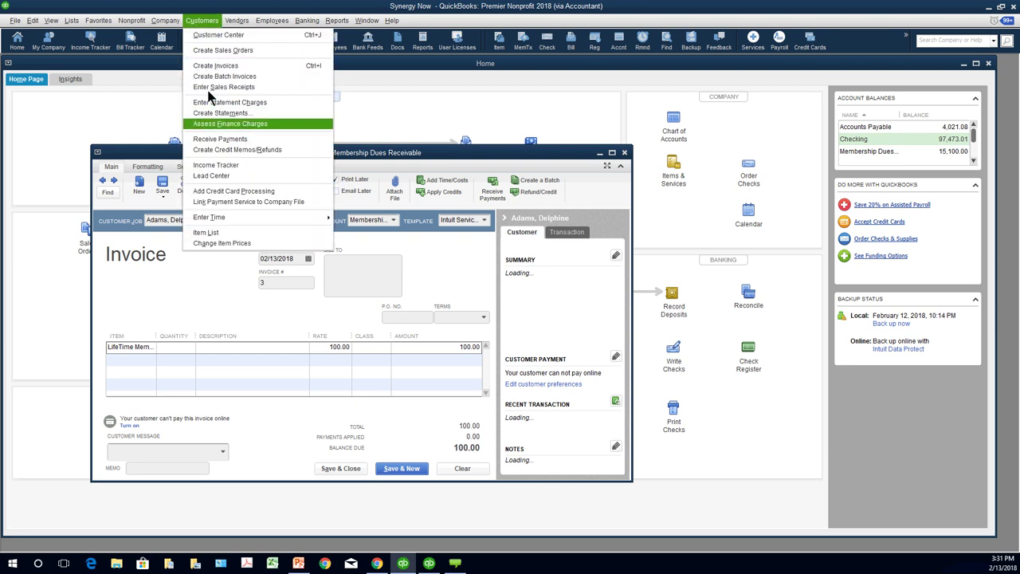
left_click(212, 139)
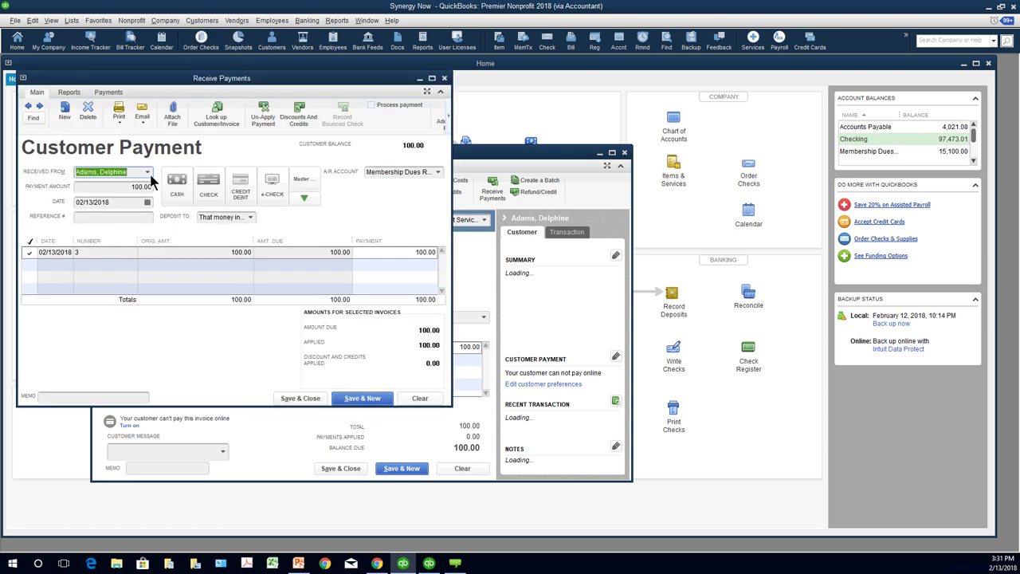
key("Tab")
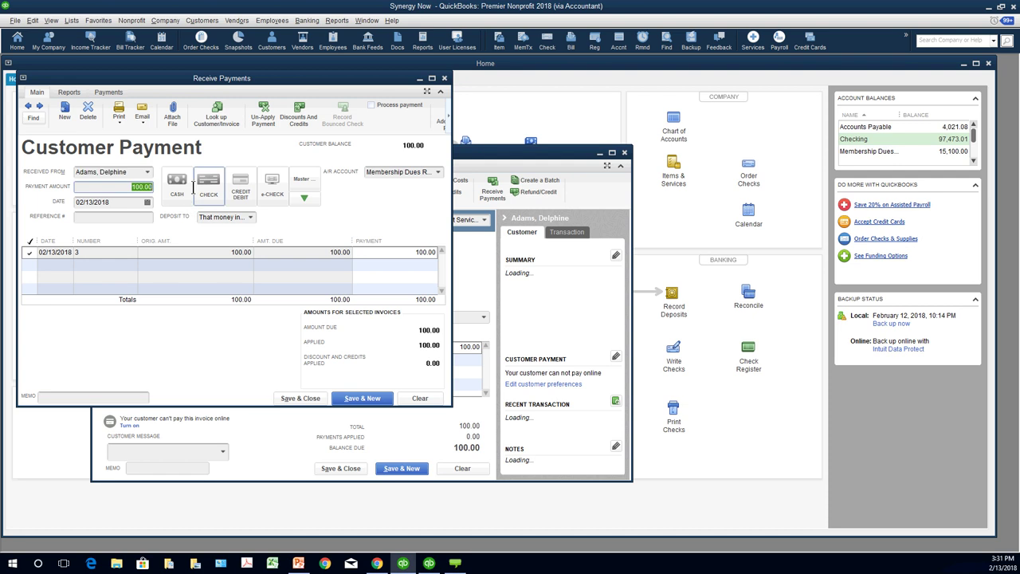
type("20")
key("Tab")
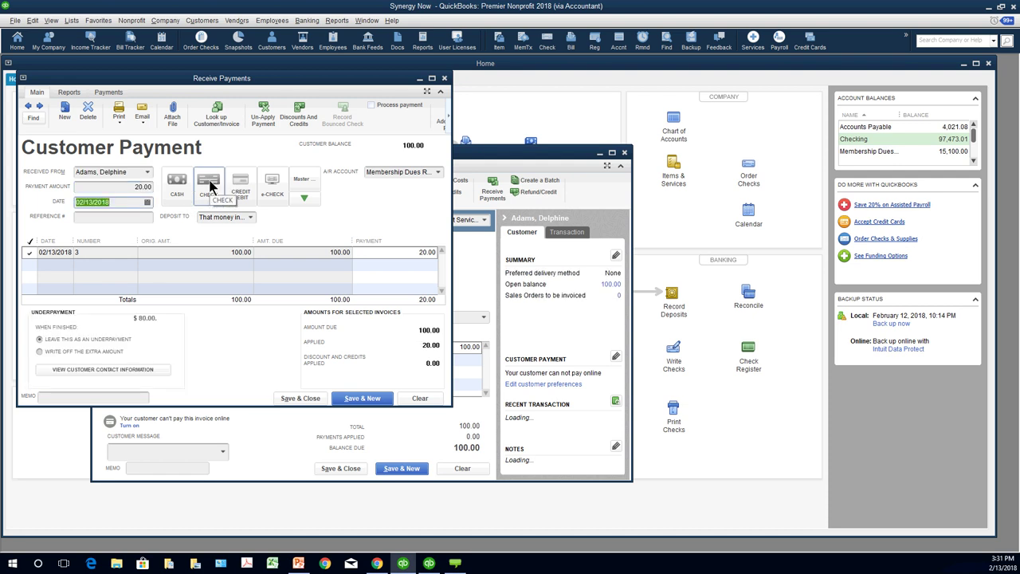
left_click(312, 397)
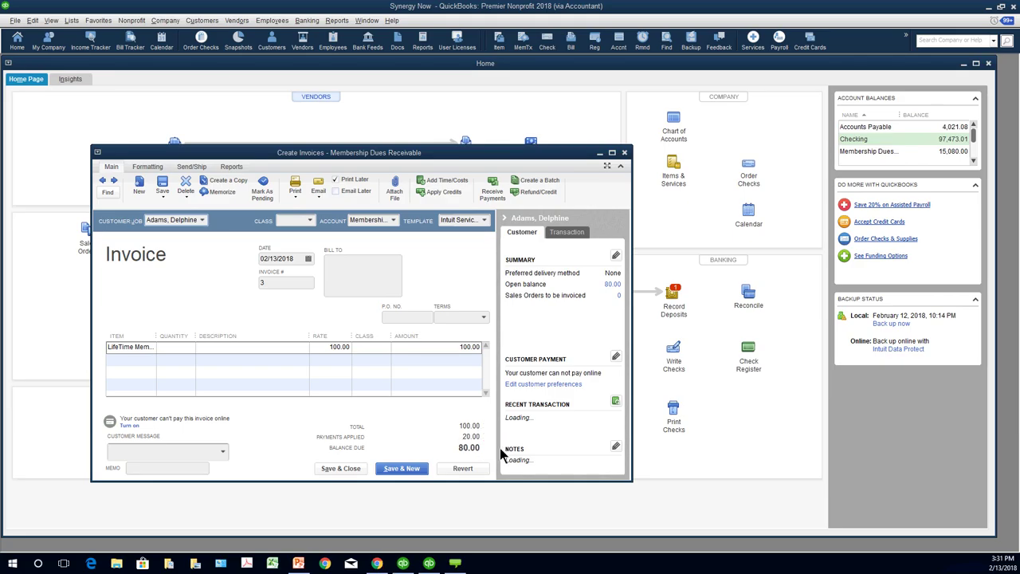
Step: Print-preview invoice 3, which shows only the Total, then close the preview
left_click(295, 197)
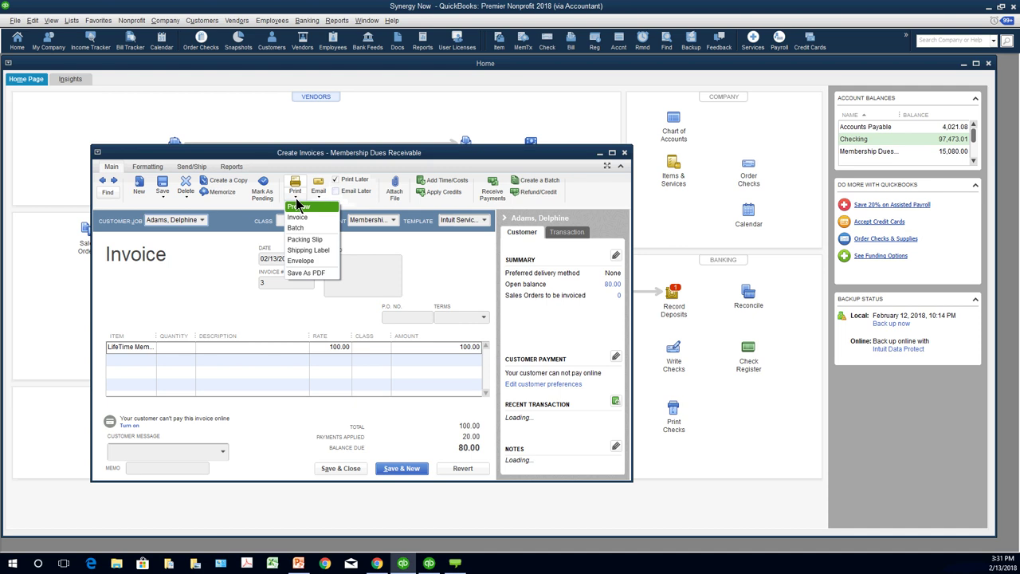
left_click(297, 209)
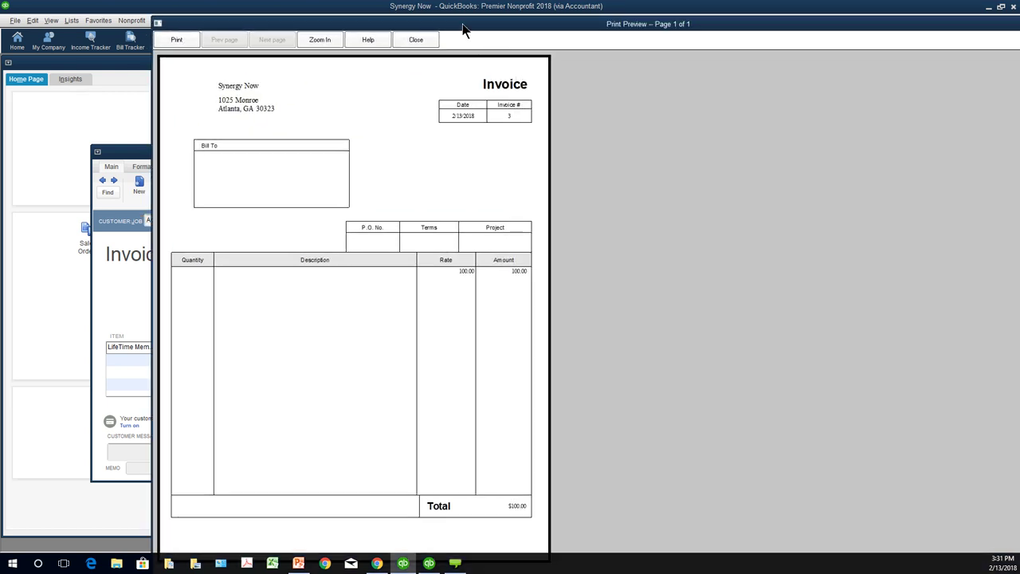
left_click(424, 38)
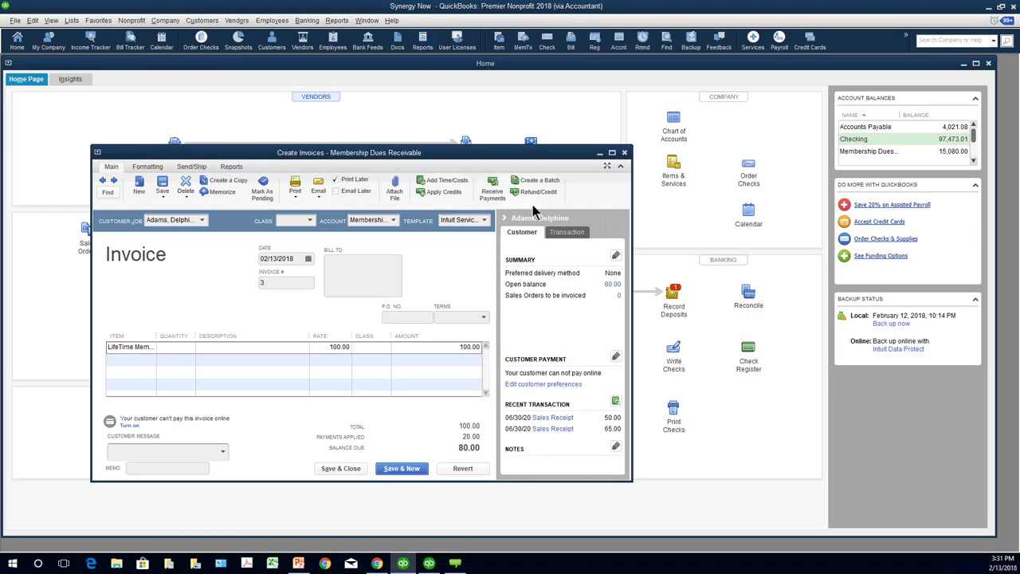
Step: Keep the Intuit Service Invoice template and bring up the Formatting options
left_click(485, 221)
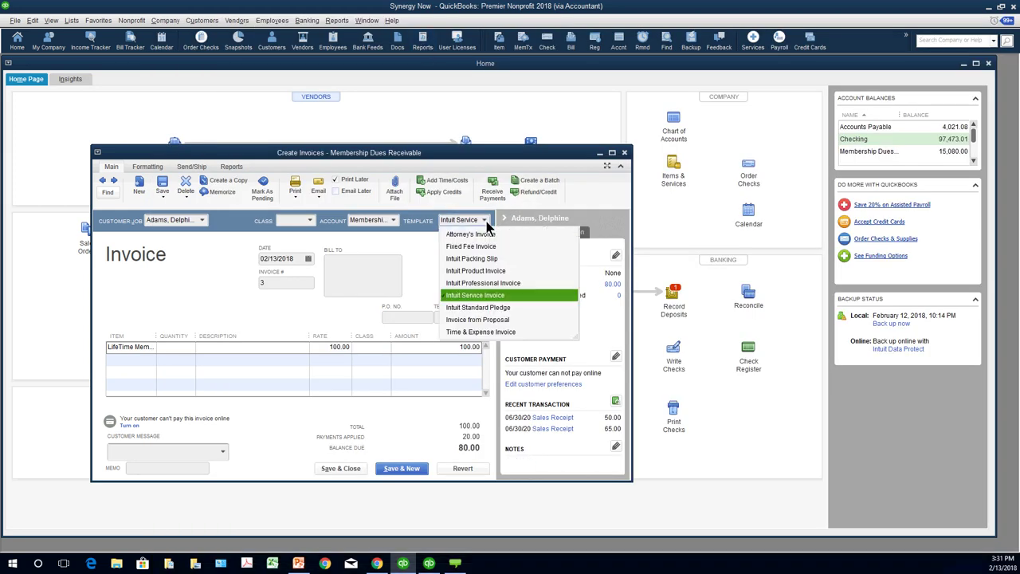
left_click(502, 295)
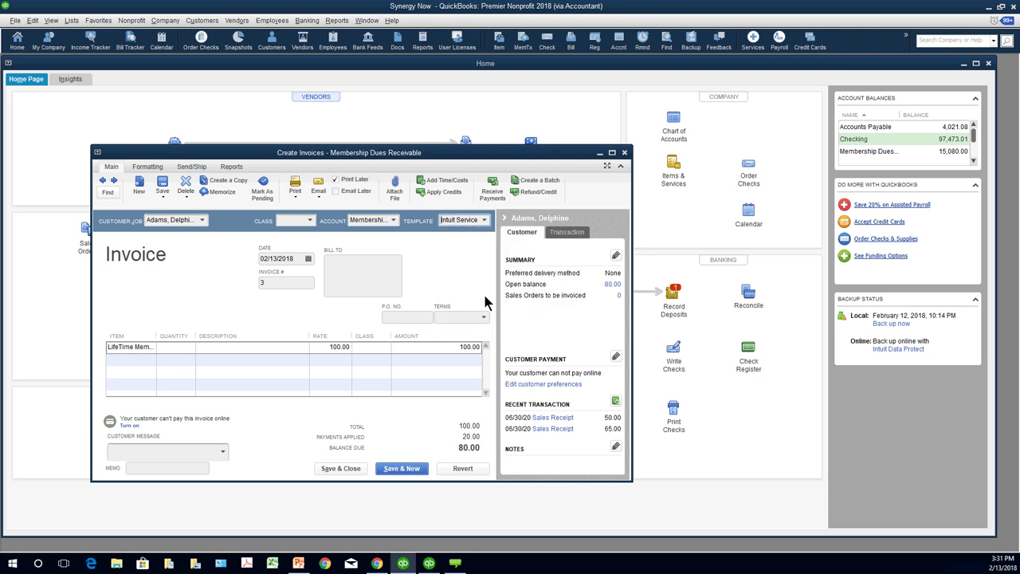
left_click(150, 168)
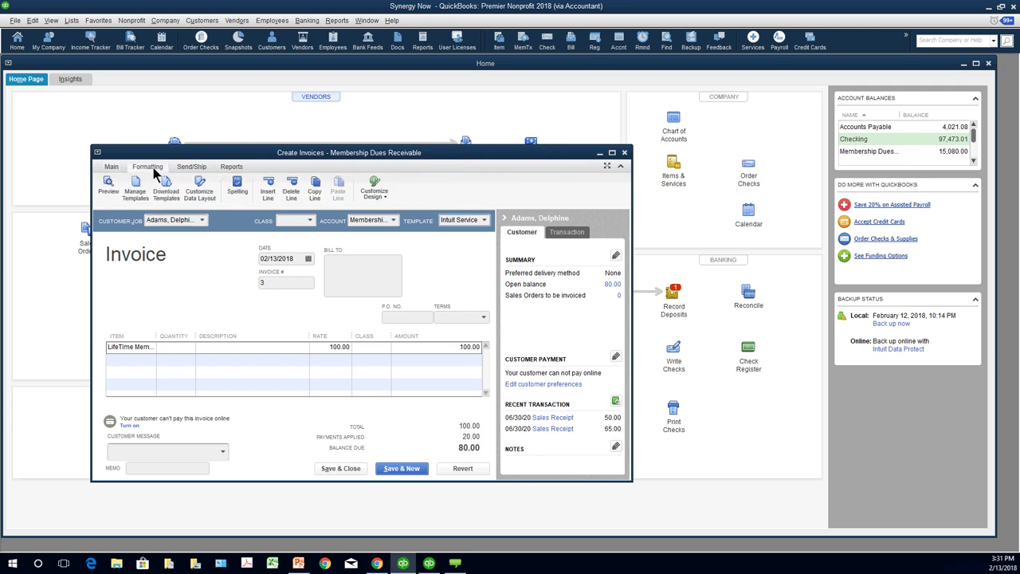
Step: Copy the Intuit Service Invoice template and print Payments/Credits and Balance Due in its footer, accepting overlaps
left_click(200, 188)
left_click(476, 227)
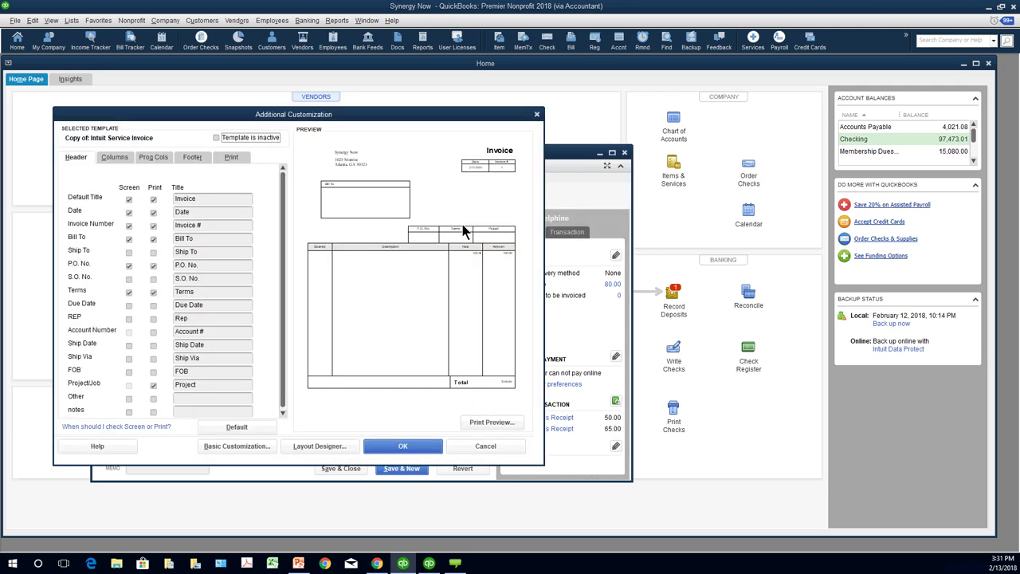
left_click(193, 157)
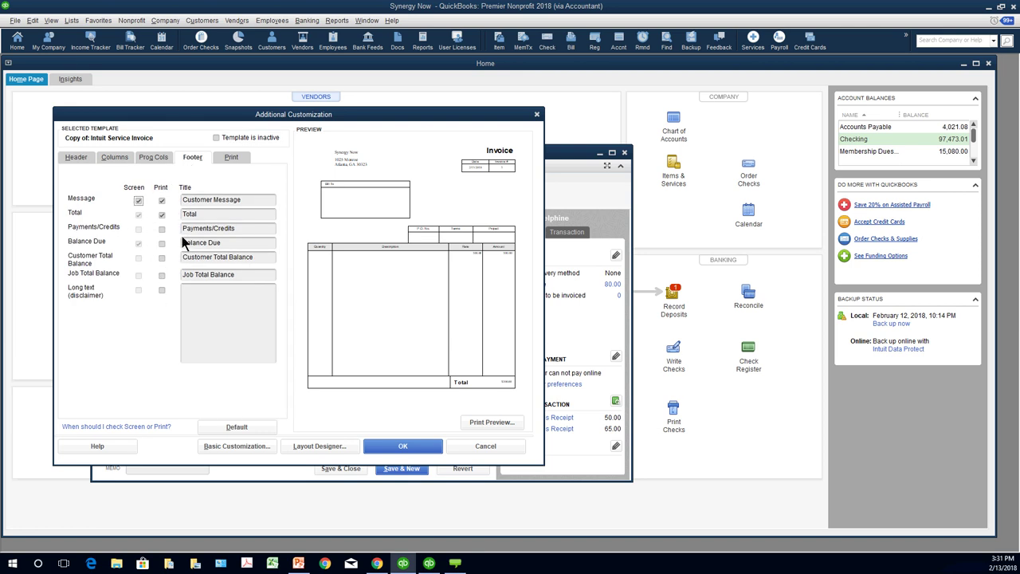
left_click(162, 229)
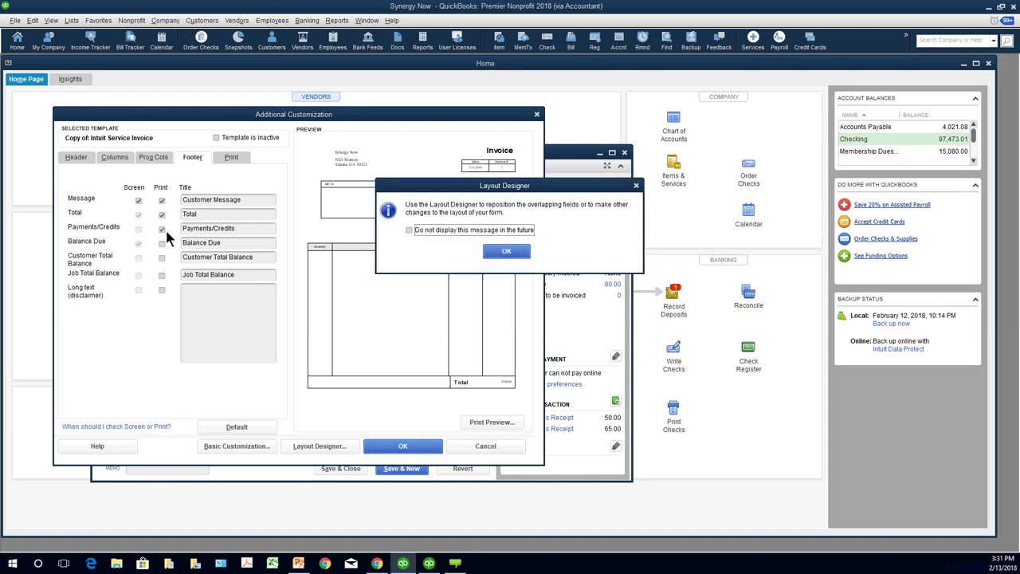
left_click(500, 254)
left_click(485, 257)
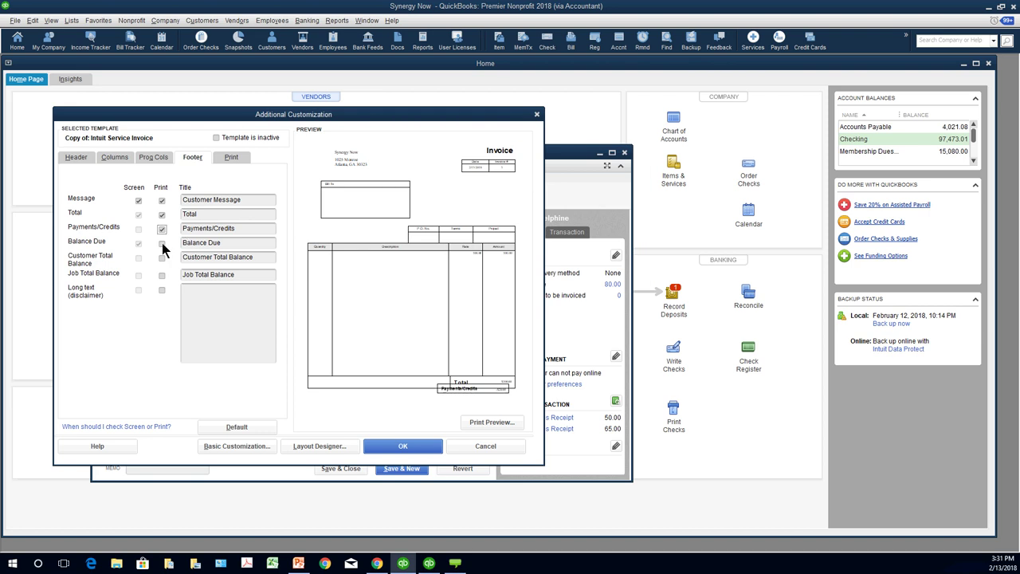
left_click(161, 243)
left_click(503, 253)
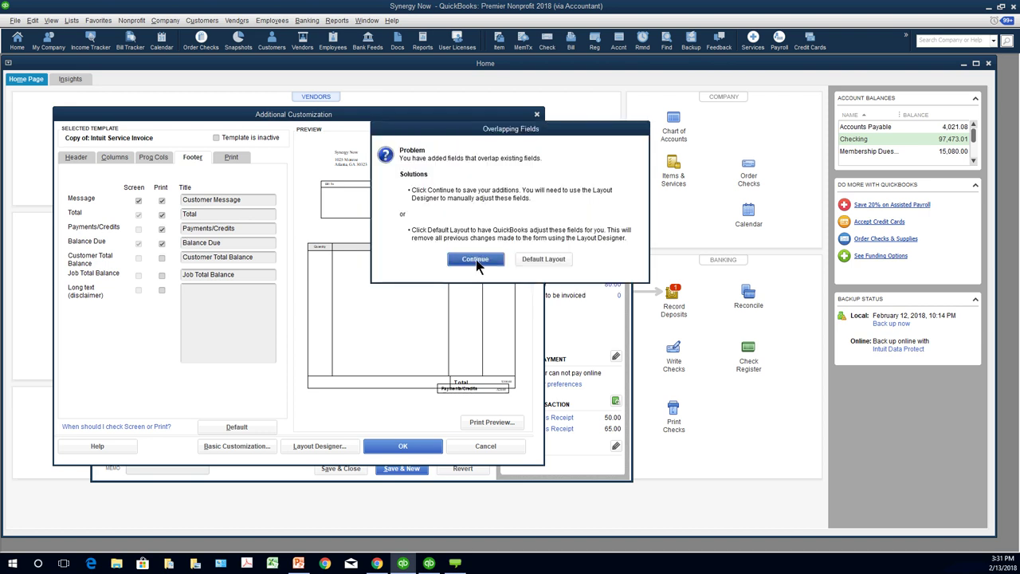
left_click(476, 259)
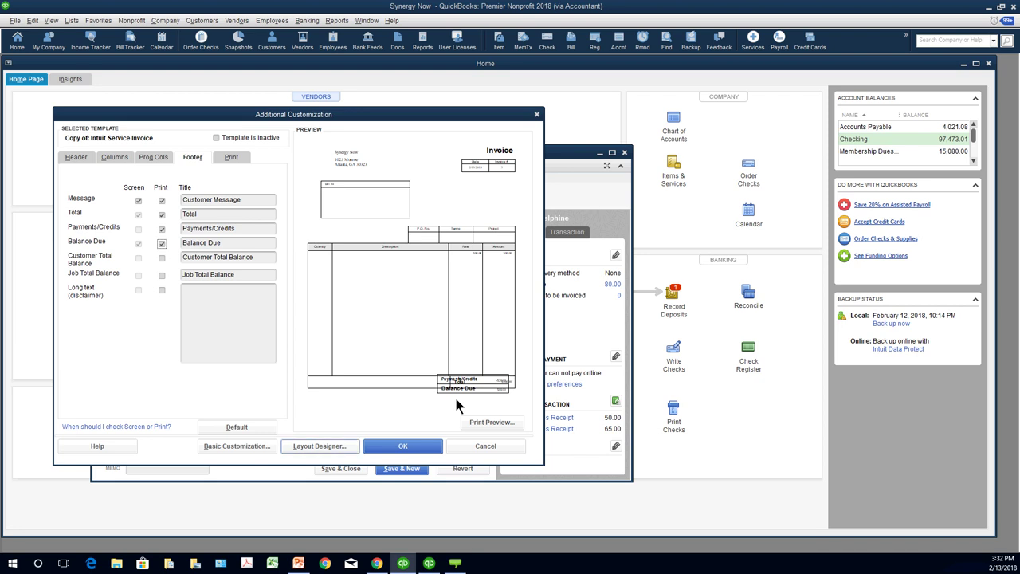
key("Return")
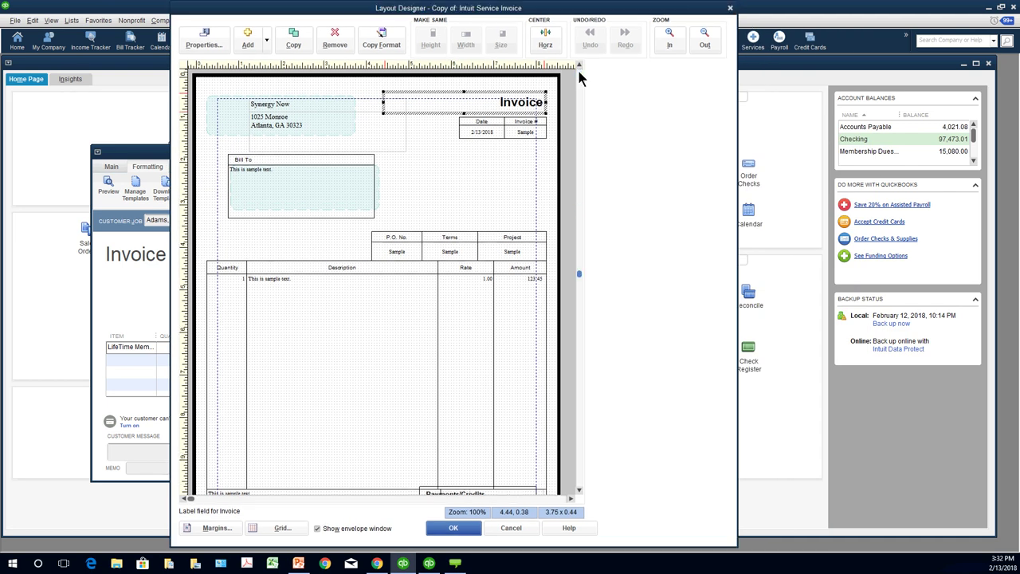
Step: Drag the Payments/Credits, Total and Balance Due labels and amounts to new positions on the layout
left_click_drag(579, 75, 578, 409)
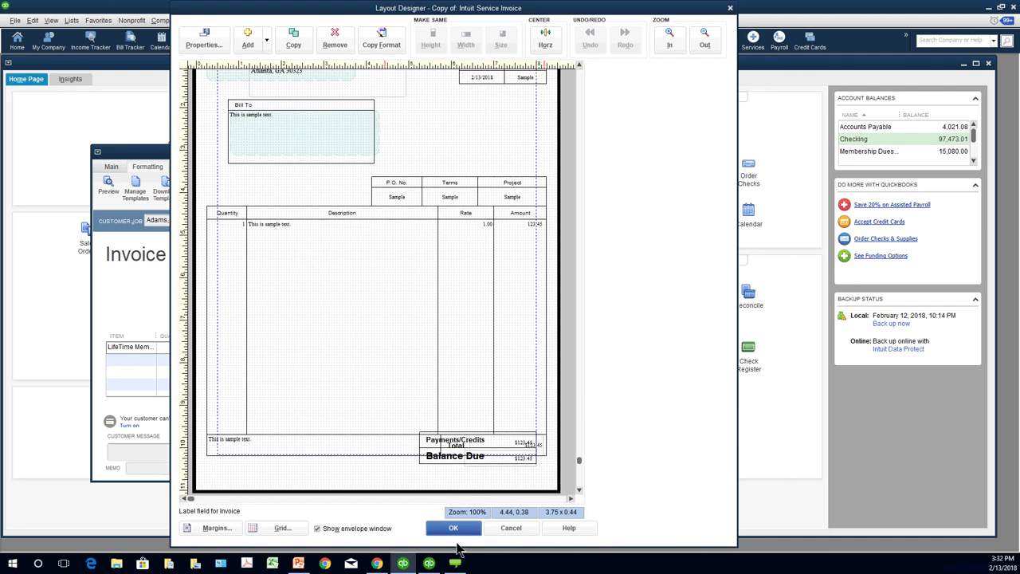
left_click_drag(429, 446, 388, 367)
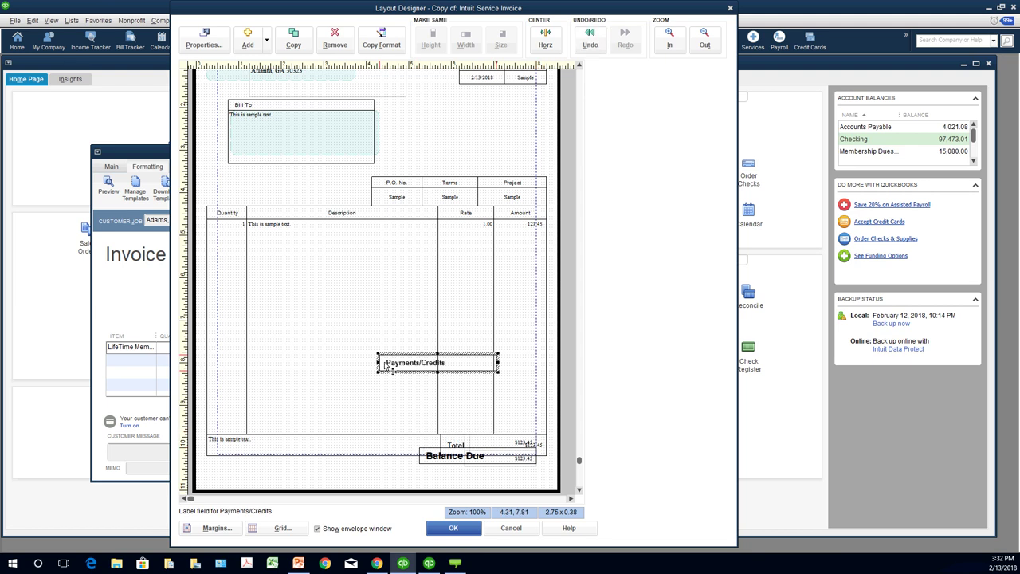
left_click_drag(444, 454, 308, 406)
left_click_drag(480, 466, 481, 414)
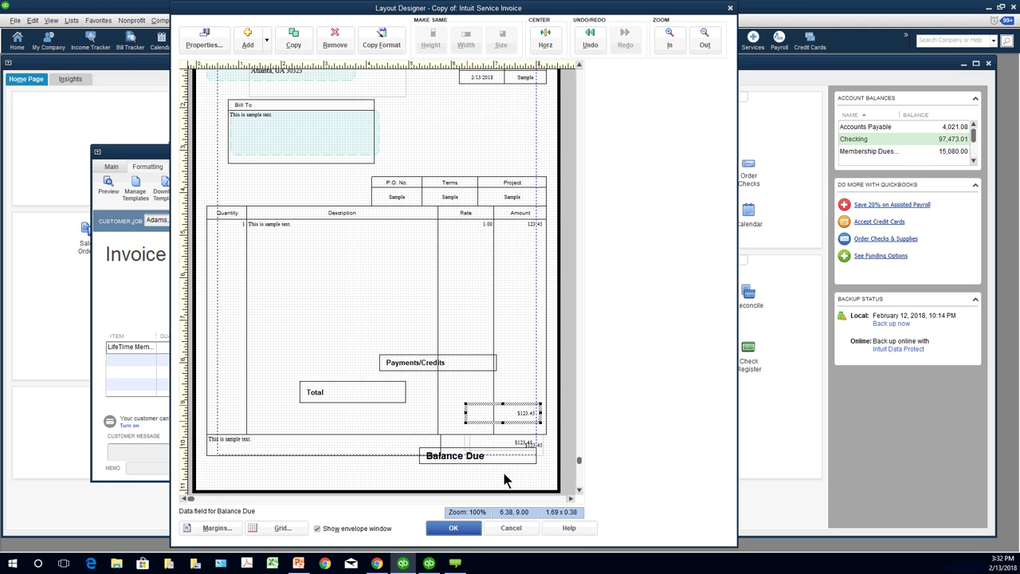
left_click_drag(531, 445, 528, 288)
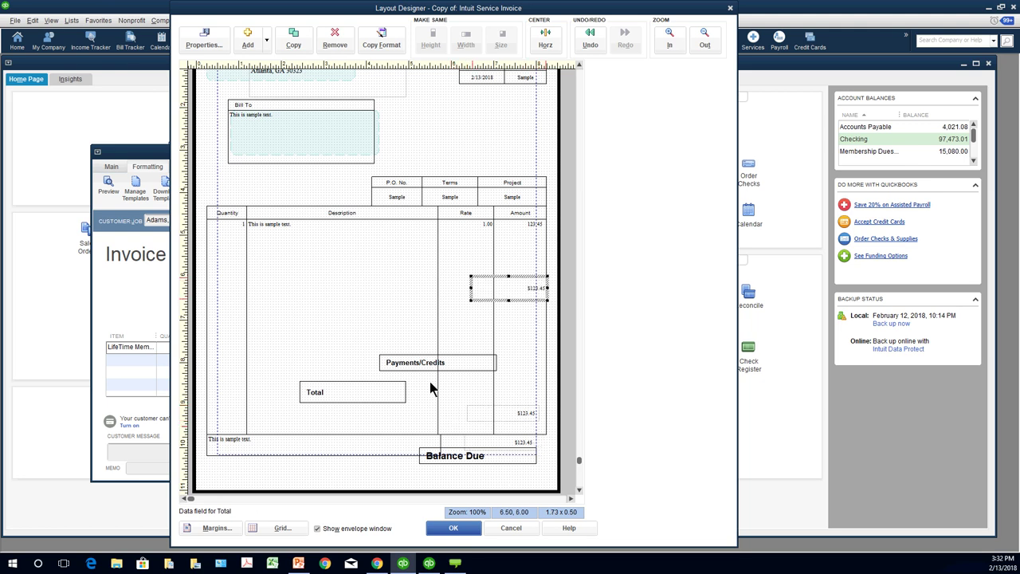
Step: Cancel the Layout Designer and confirm discarding all the layout changes
left_click(511, 529)
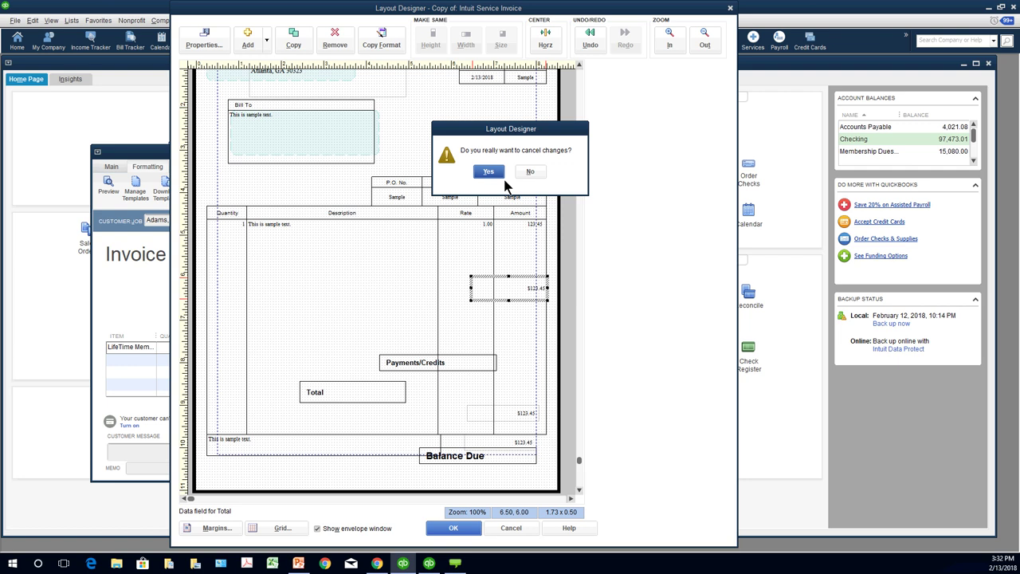
left_click(531, 172)
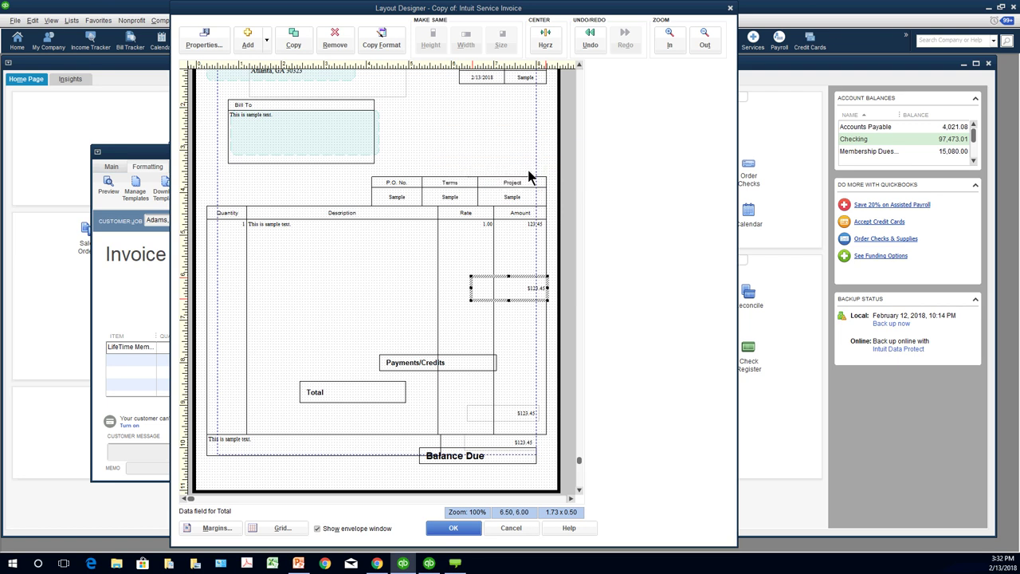
left_click(511, 529)
left_click(485, 171)
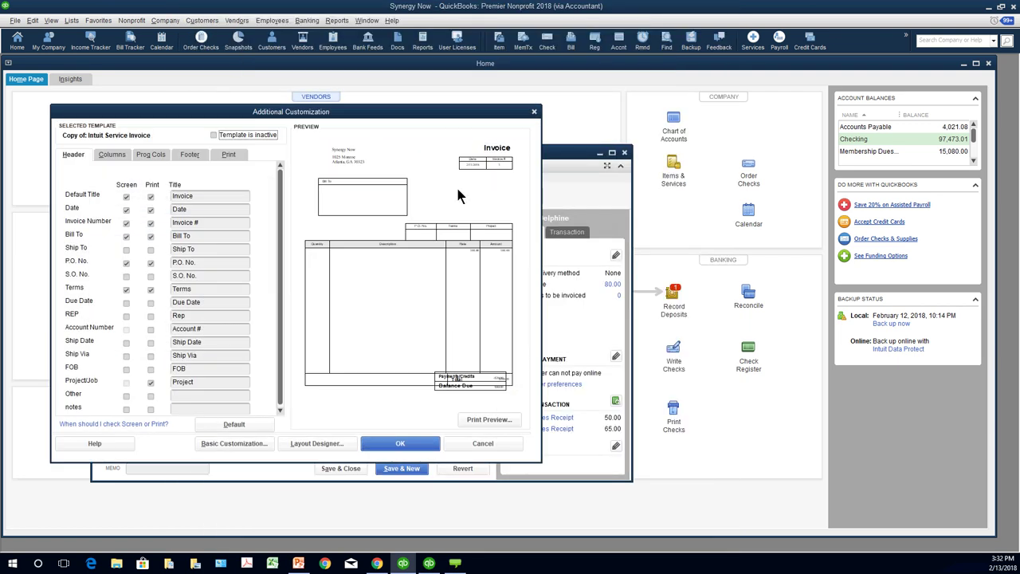
Step: Preview Invoice 3 on Copy of: Intuit Service Invoice, accept the customization, and close the invoice window
left_click(488, 420)
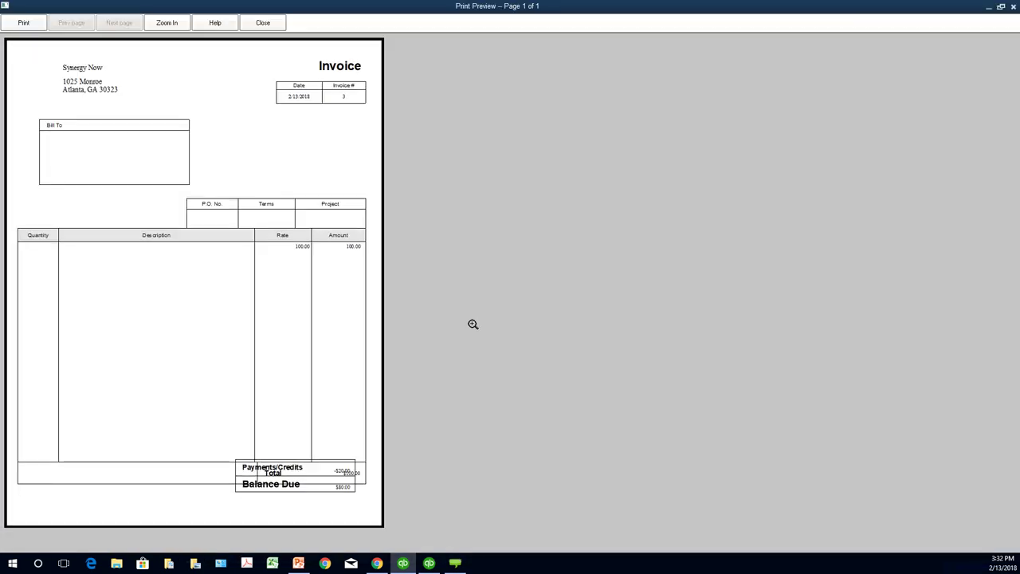
left_click(262, 29)
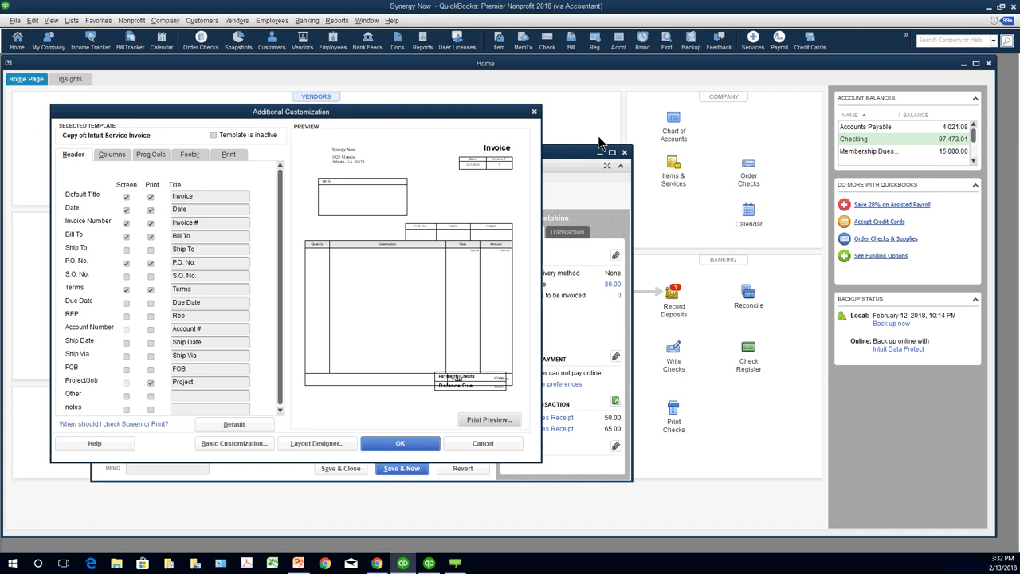
left_click(534, 111)
left_click(626, 152)
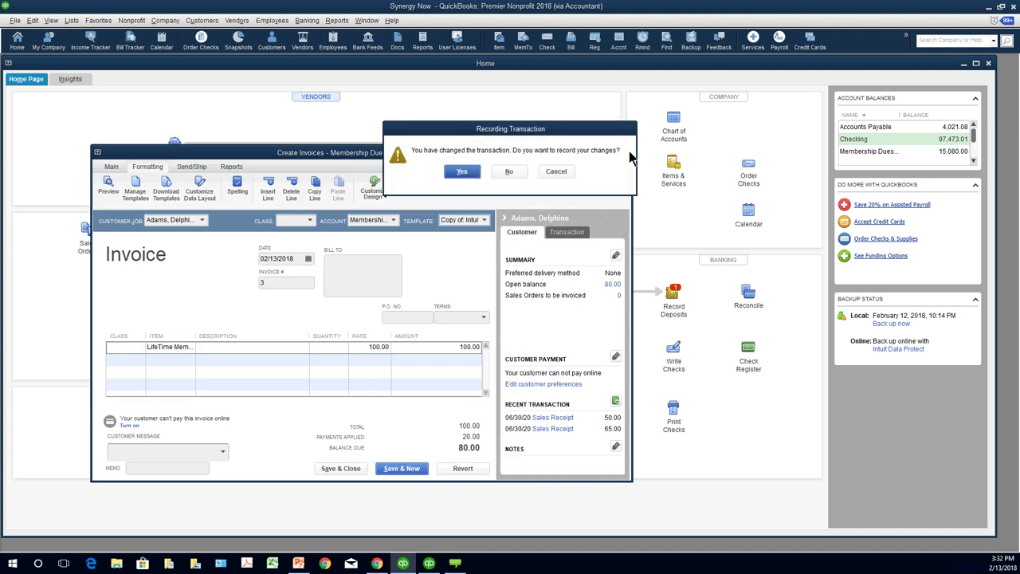